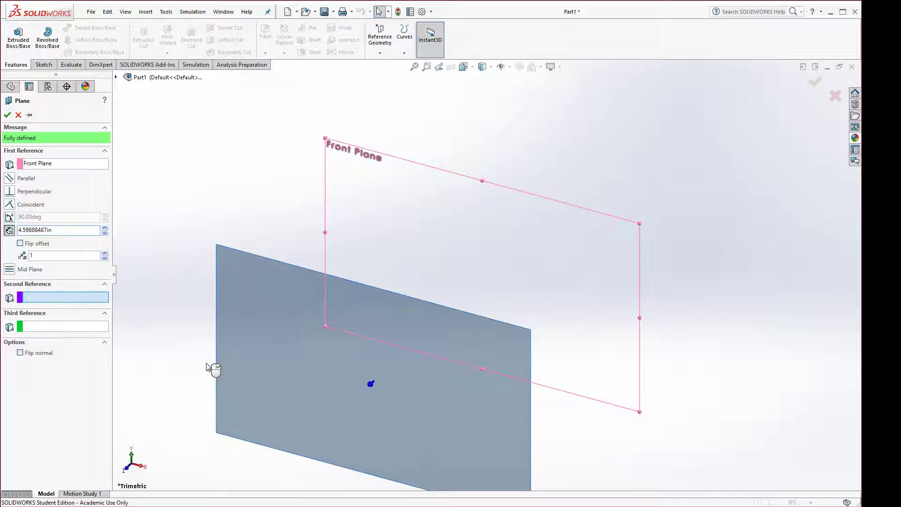
- Create a reference plane offset 6.00 in in front of the Front Plane
{"action": "left_click_drag", "start_coordinate": [207, 366], "coordinate": [206, 367]}
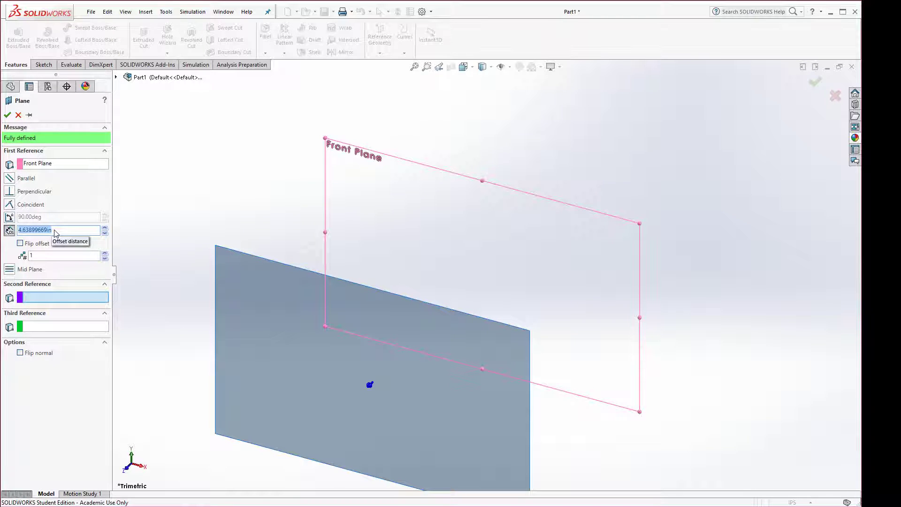
{"action": "type", "text": "6"}
{"action": "key", "text": "Return"}
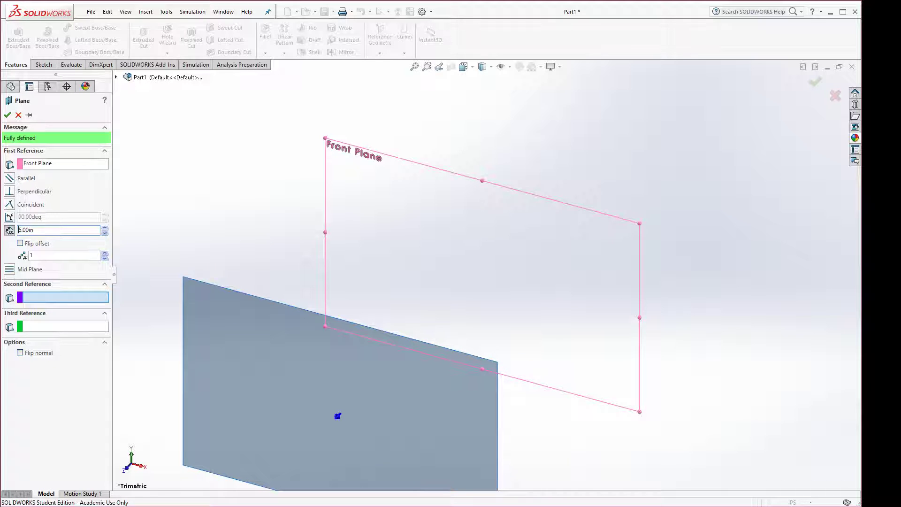
{"action": "left_click", "coordinate": [7, 115]}
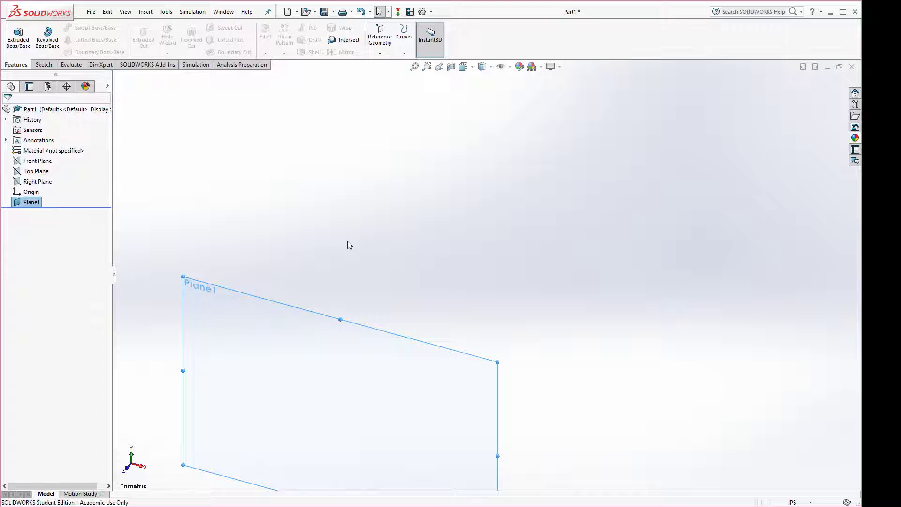
- Show the Front Plane in the graphics area
{"action": "left_click", "coordinate": [38, 162]}
{"action": "right_click", "coordinate": [38, 162]}
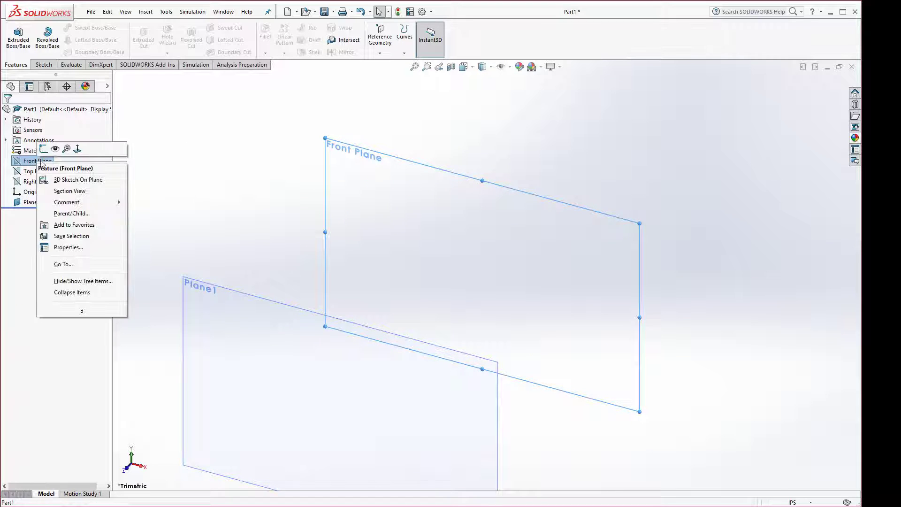
{"action": "left_click", "coordinate": [55, 149]}
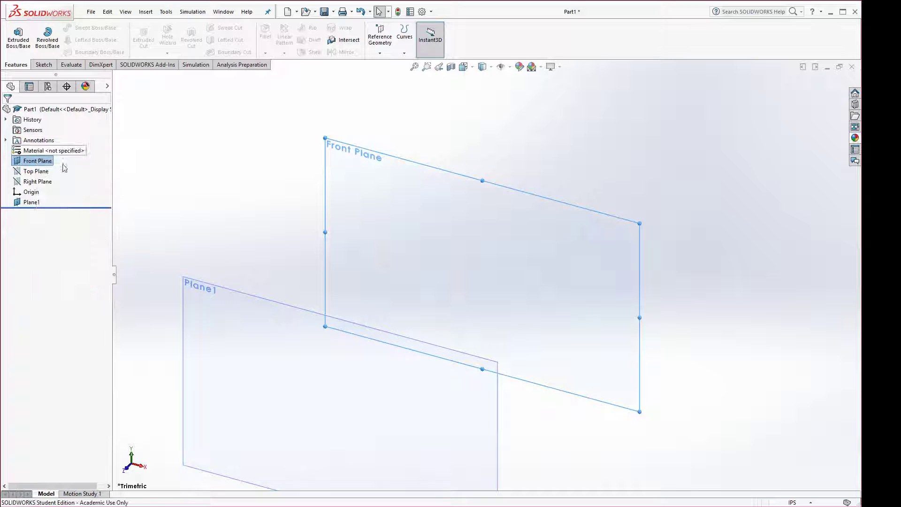
- Create a reference plane offset 8.00 in from Plane1, on the side away from the Front Plane
{"action": "key", "text": "z"}
{"action": "key", "text": "z"}
{"action": "scroll", "coordinate": [314, 365], "scroll_direction": "up", "scroll_amount": 3}
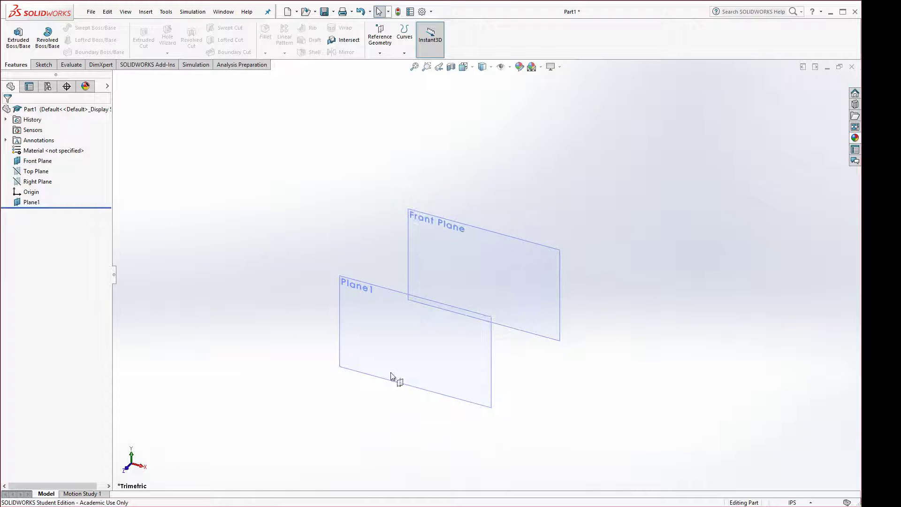
{"action": "scroll", "coordinate": [371, 383], "scroll_direction": "down", "scroll_amount": 3}
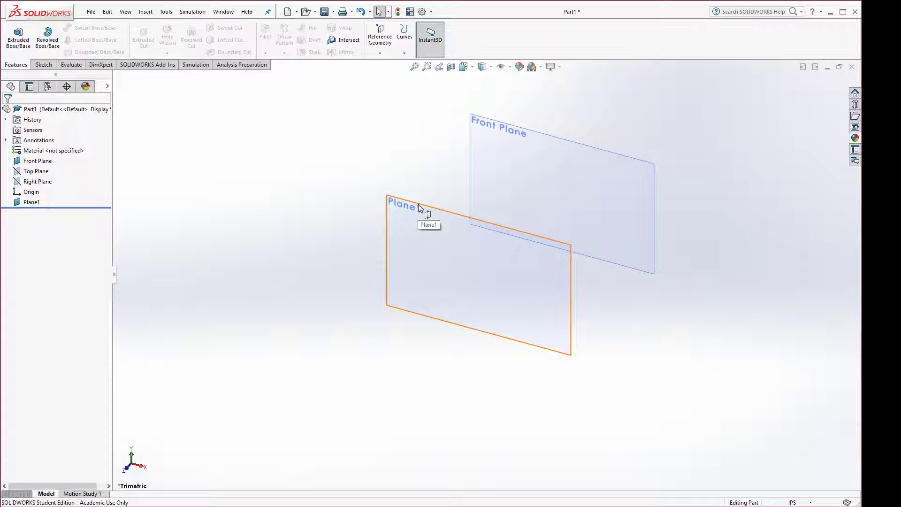
{"action": "left_click_drag", "start_coordinate": [419, 208], "coordinate": [316, 307], "text": "ctrl"}
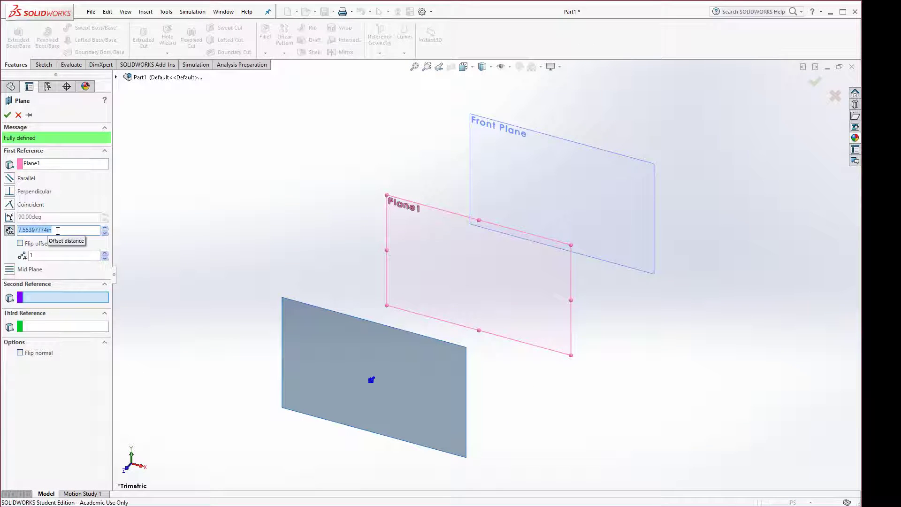
{"action": "type", "text": "8"}
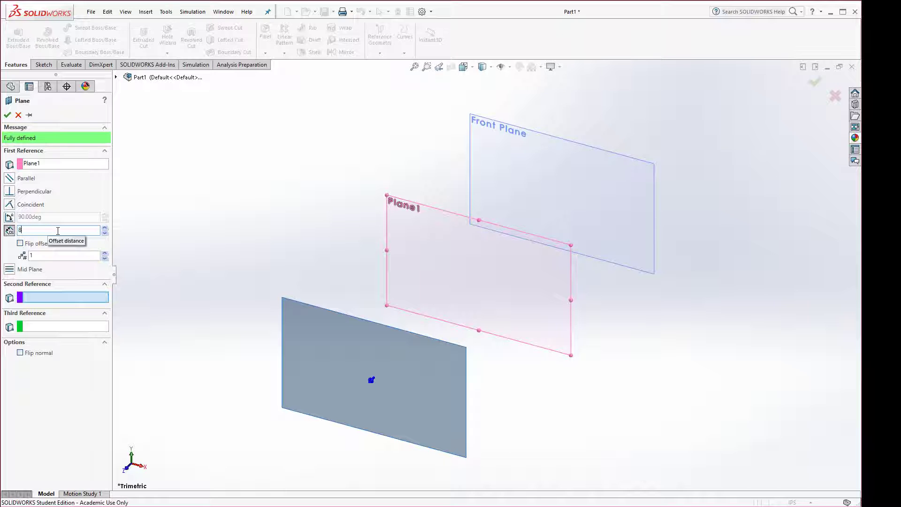
{"action": "key", "text": "Return"}
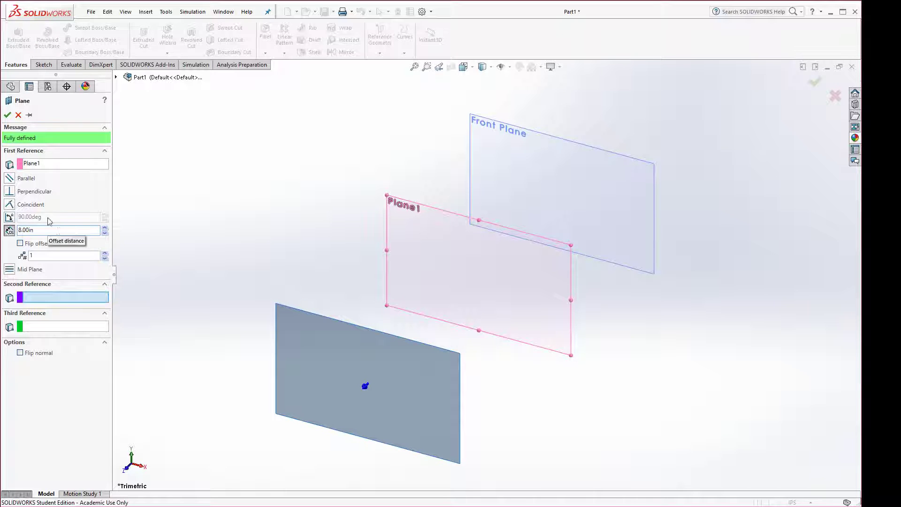
{"action": "left_click", "coordinate": [7, 114]}
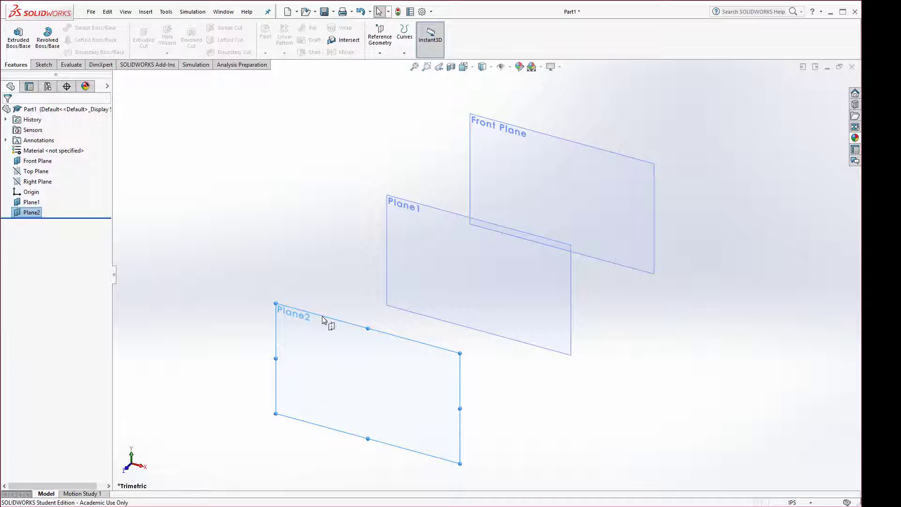
- Create a reference plane offset 1 in from Plane2, on the side away from Plane1
{"action": "left_click_drag", "start_coordinate": [322, 319], "coordinate": [294, 343], "text": "ctrl"}
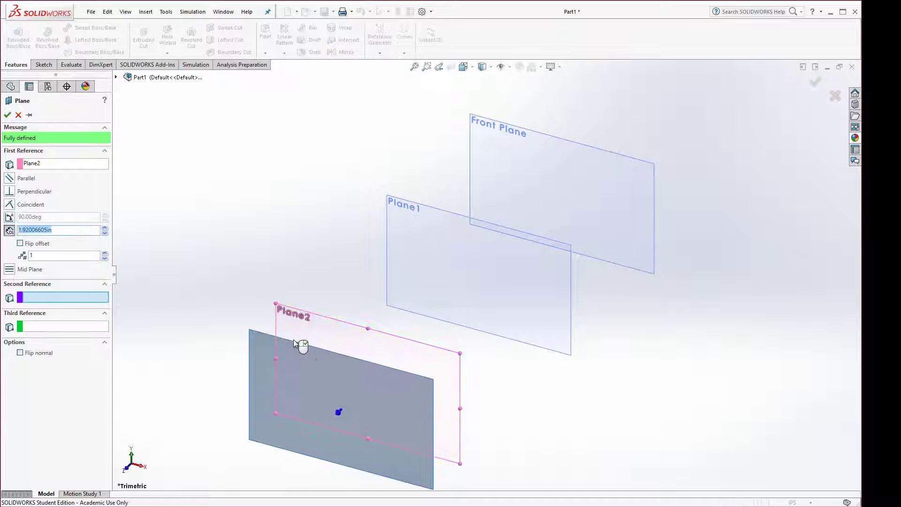
{"action": "type", "text": "1"}
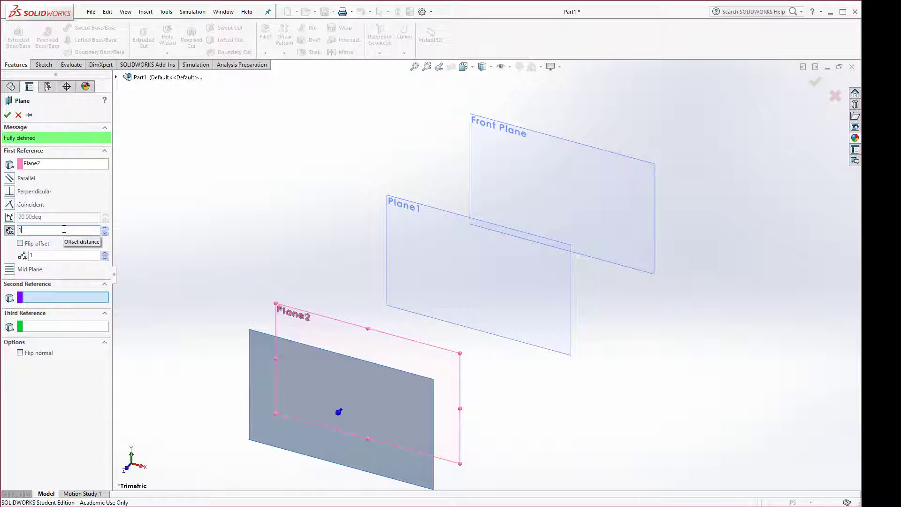
{"action": "key", "text": "Return"}
{"action": "key", "text": "Return"}
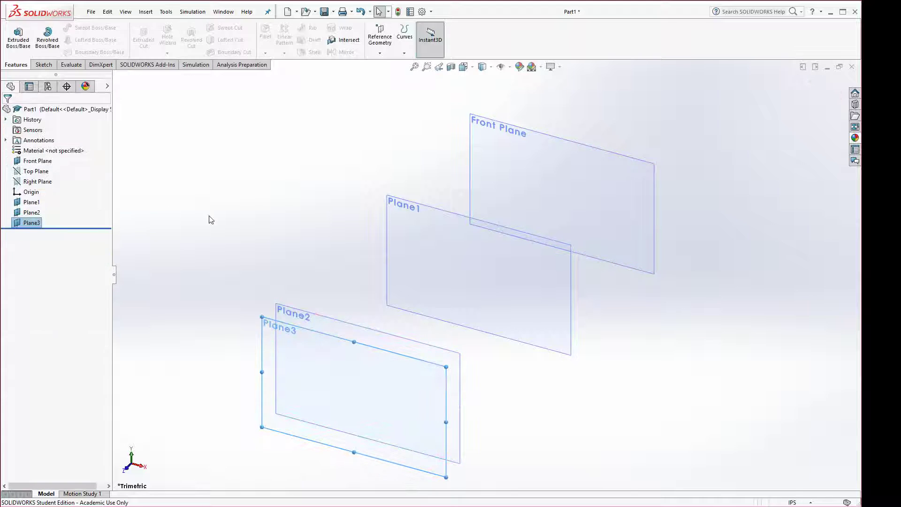
{"action": "left_click", "coordinate": [316, 216]}
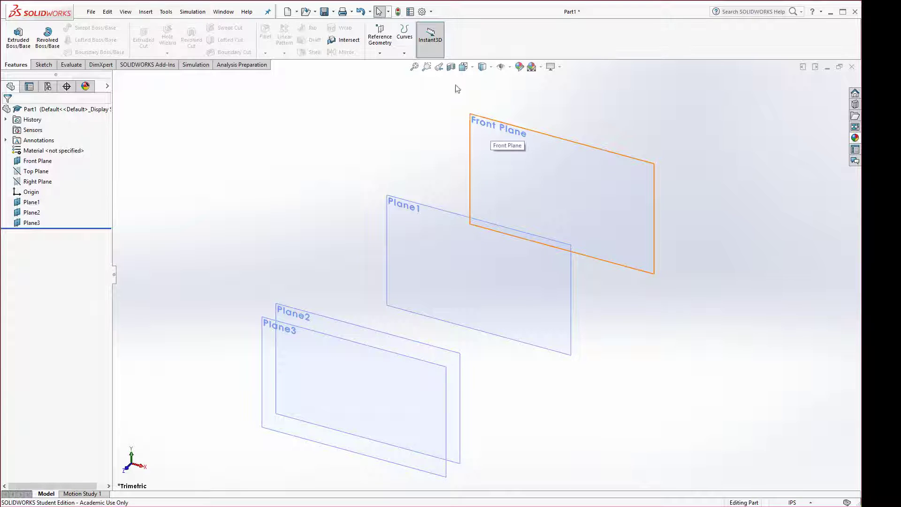
- On the Front Plane, sketch a horizontal line about 1.96 in long ending at the origin and a vertical line about 1.57 in long downward from it
{"action": "left_click", "coordinate": [494, 125]}
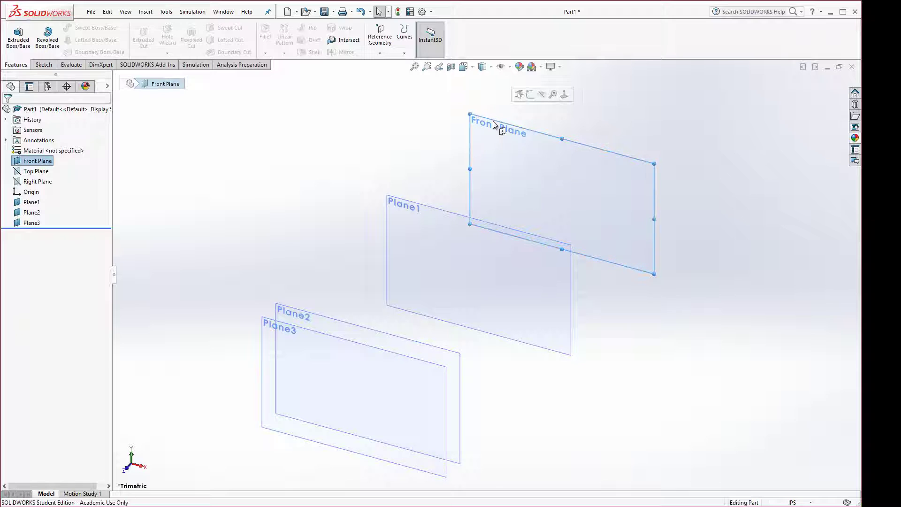
{"action": "left_click", "coordinate": [530, 95]}
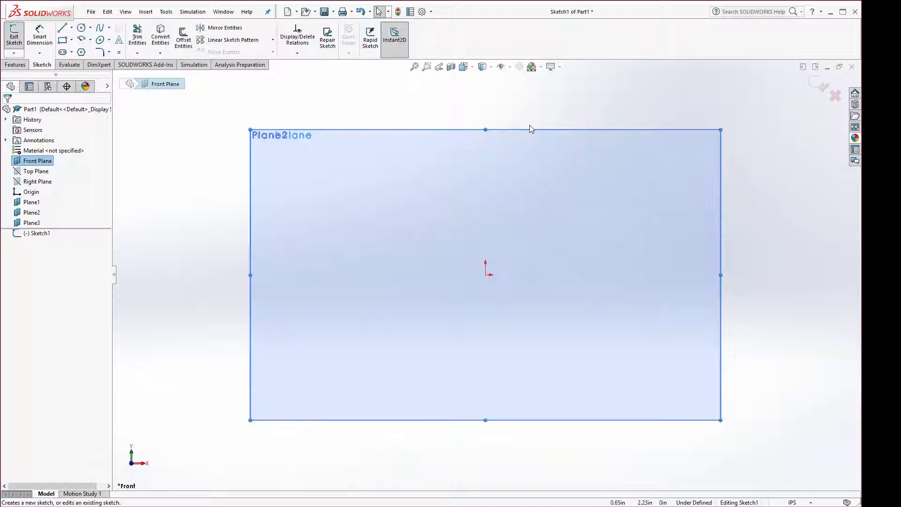
{"action": "left_click", "coordinate": [62, 28]}
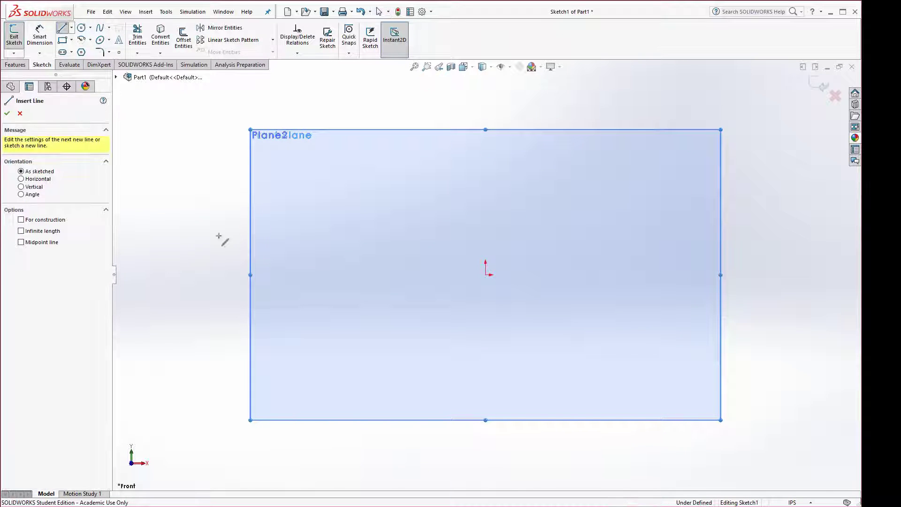
{"action": "left_click", "coordinate": [355, 275]}
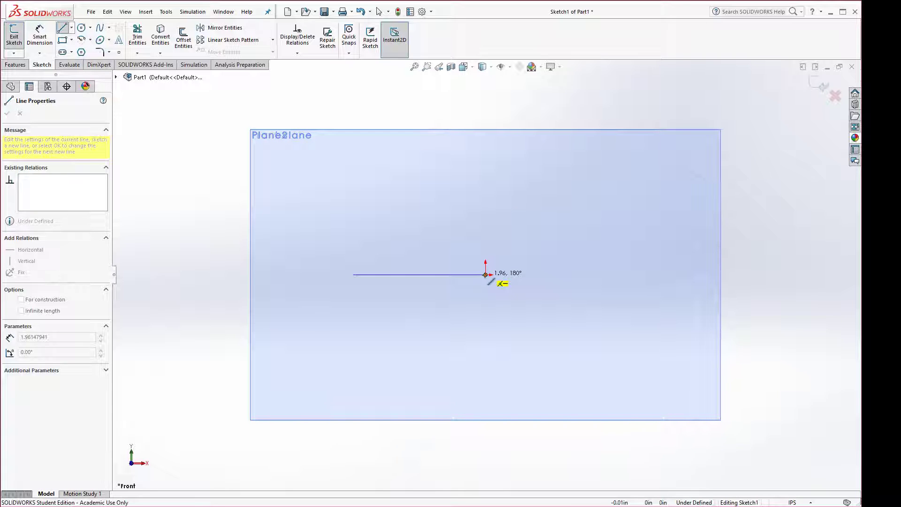
{"action": "left_click", "coordinate": [485, 274]}
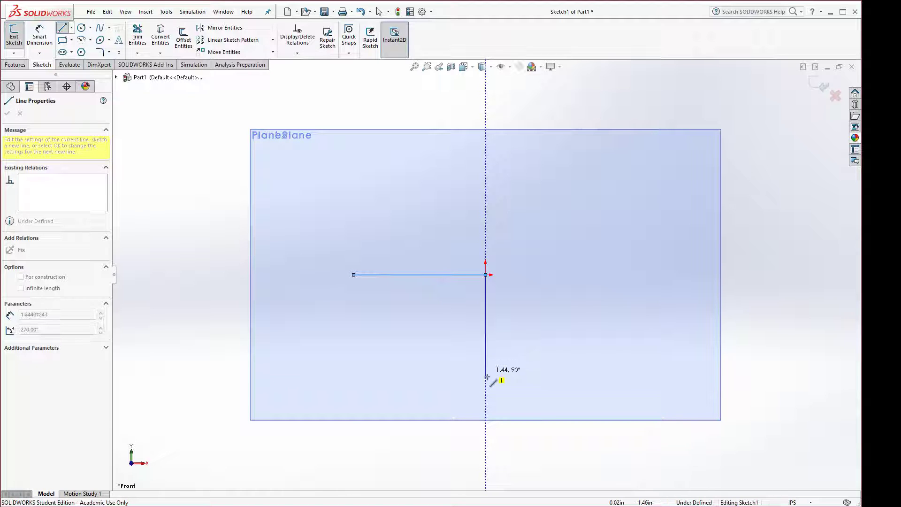
{"action": "left_click", "coordinate": [486, 379]}
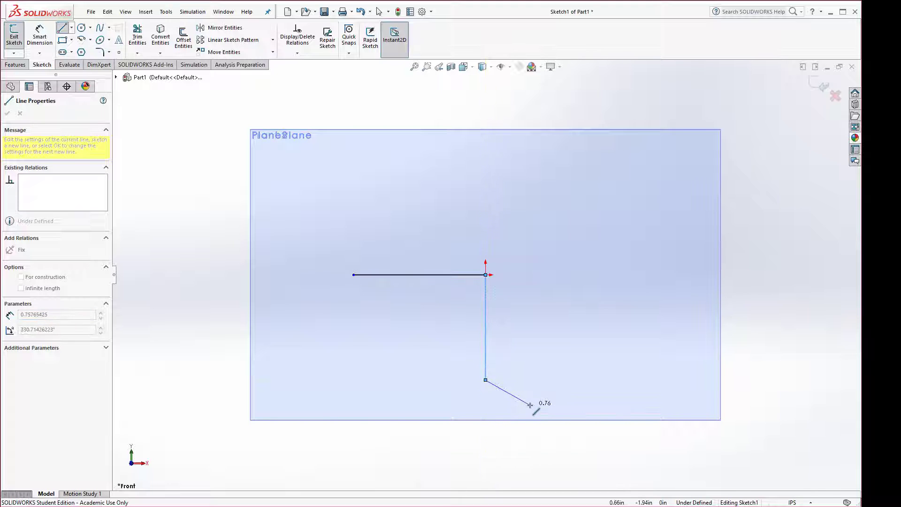
{"action": "key", "text": "Escape"}
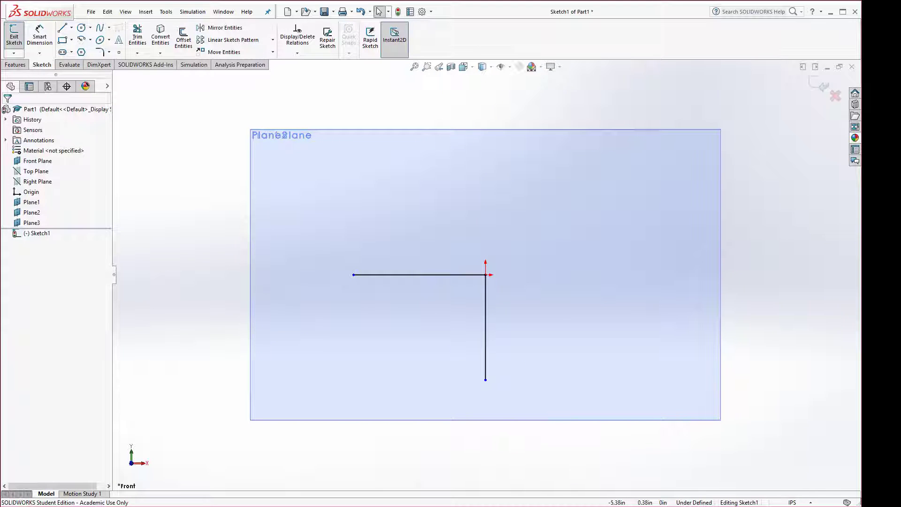
- Switch to the SolidWorks Basics PDF in the browser, examine the Sketch 1 dimensions in Exercise 8, and return to SOLIDWORKS
{"action": "key", "text": "alt+Tab"}
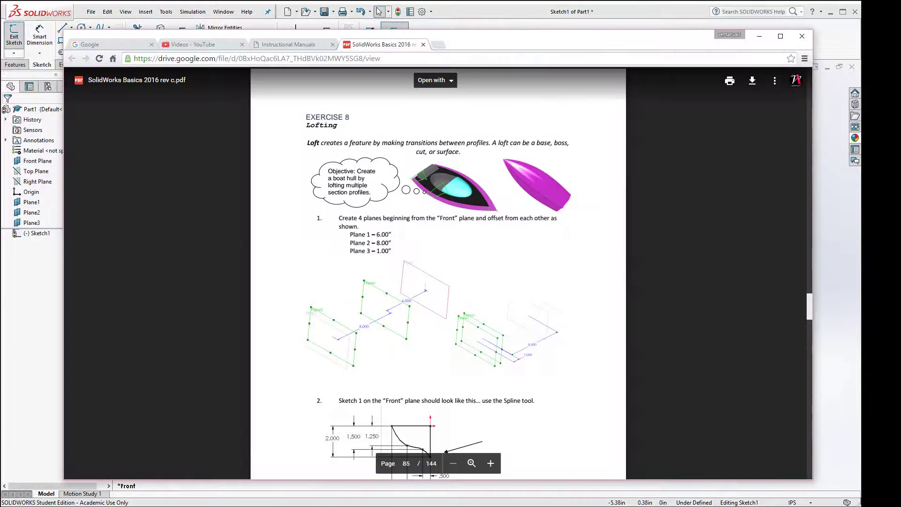
{"action": "scroll", "coordinate": [327, 350], "scroll_direction": "down", "scroll_amount": 2}
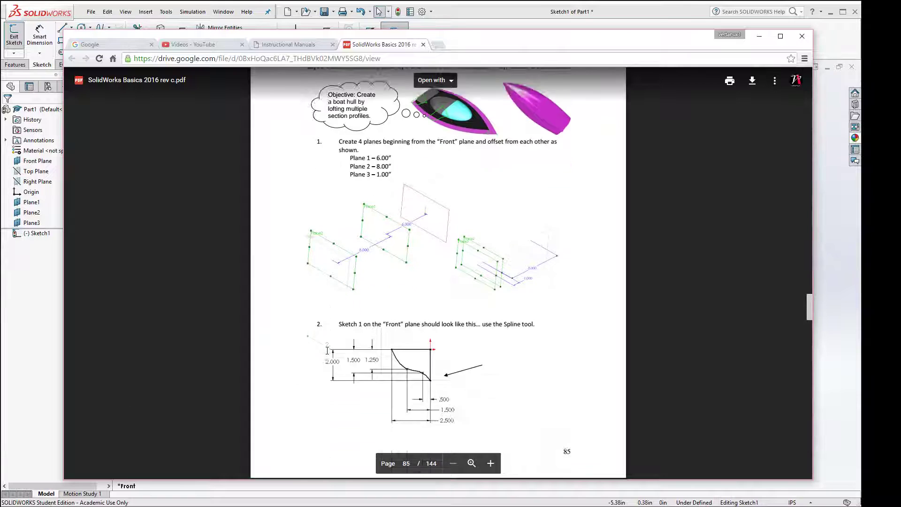
{"action": "left_click", "coordinate": [471, 463]}
{"action": "scroll", "coordinate": [405, 264], "scroll_direction": "down", "scroll_amount": 4}
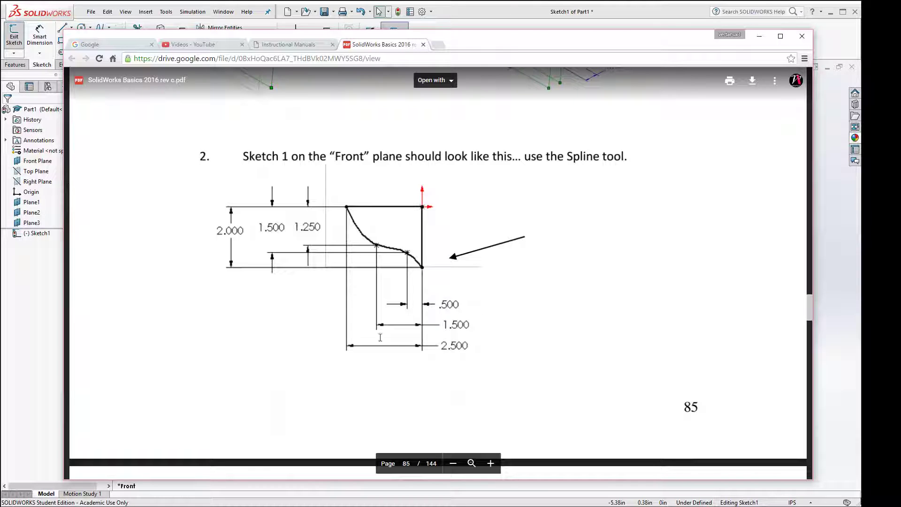
{"action": "left_click", "coordinate": [824, 375]}
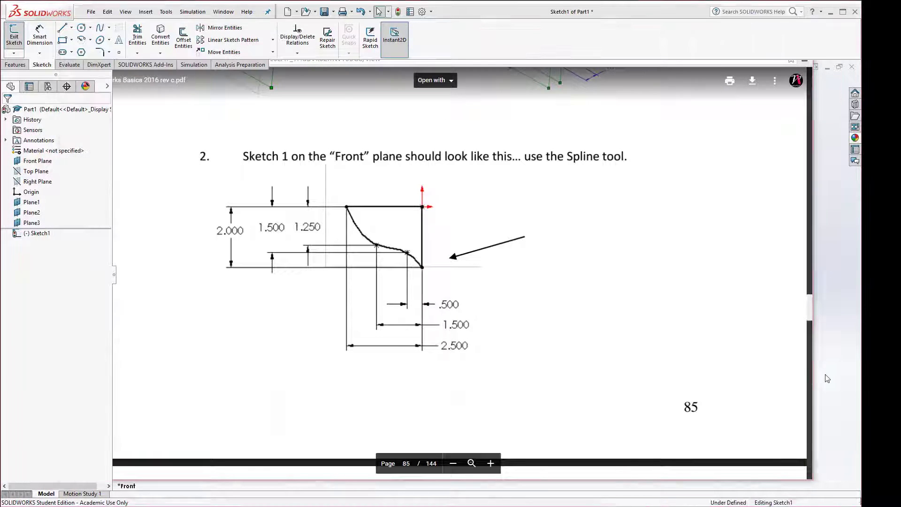
- Dimension the vertical line to 2.00 in and the horizontal line to 2.5 in
{"action": "left_click", "coordinate": [40, 36]}
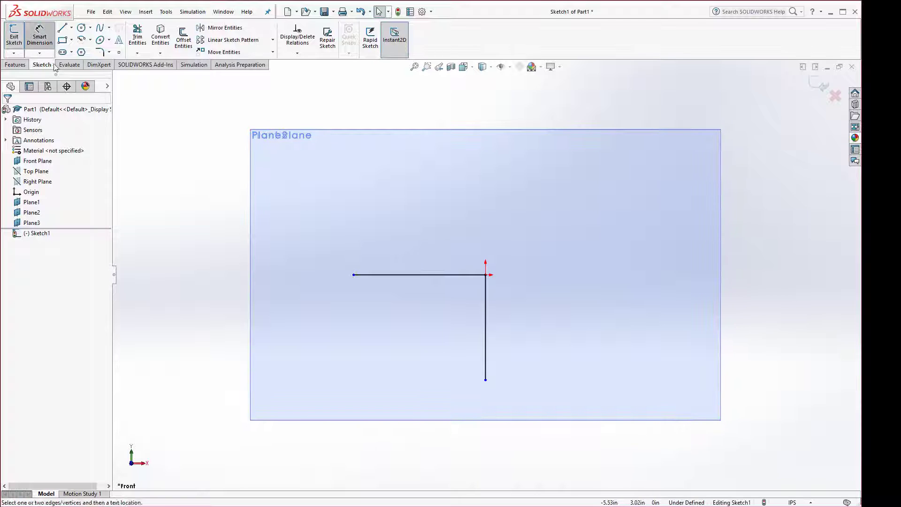
{"action": "left_click", "coordinate": [498, 323]}
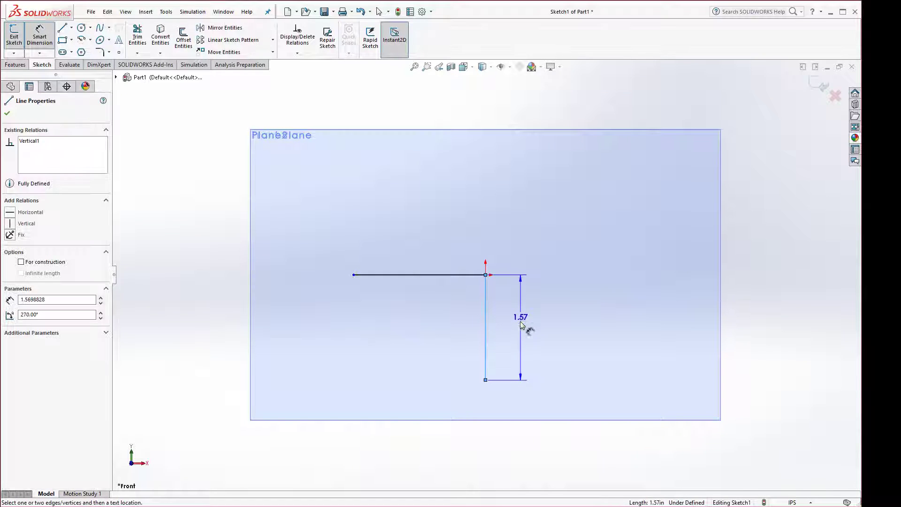
{"action": "left_click", "coordinate": [521, 326]}
{"action": "type", "text": "2.00in"}
{"action": "key", "text": "Return"}
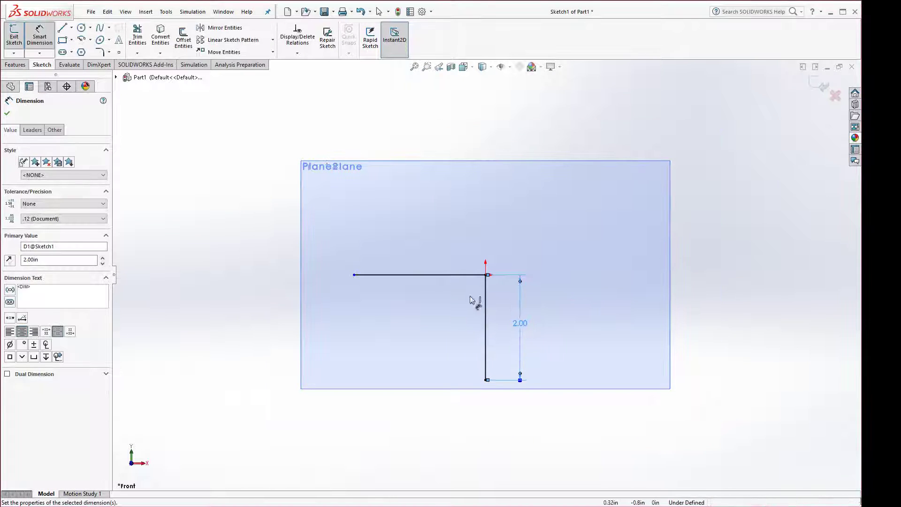
{"action": "left_click", "coordinate": [425, 274]}
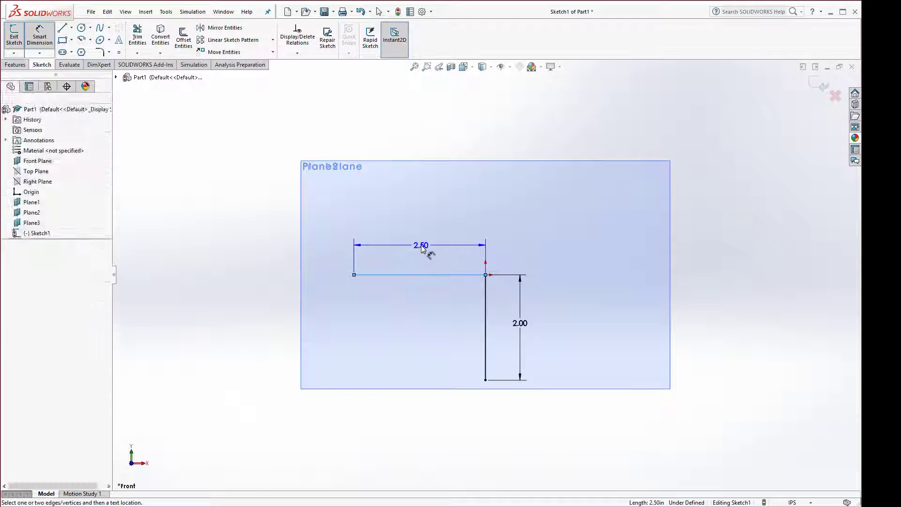
{"action": "left_click", "coordinate": [428, 254]}
{"action": "type", "text": "2.5"}
{"action": "key", "text": "Return"}
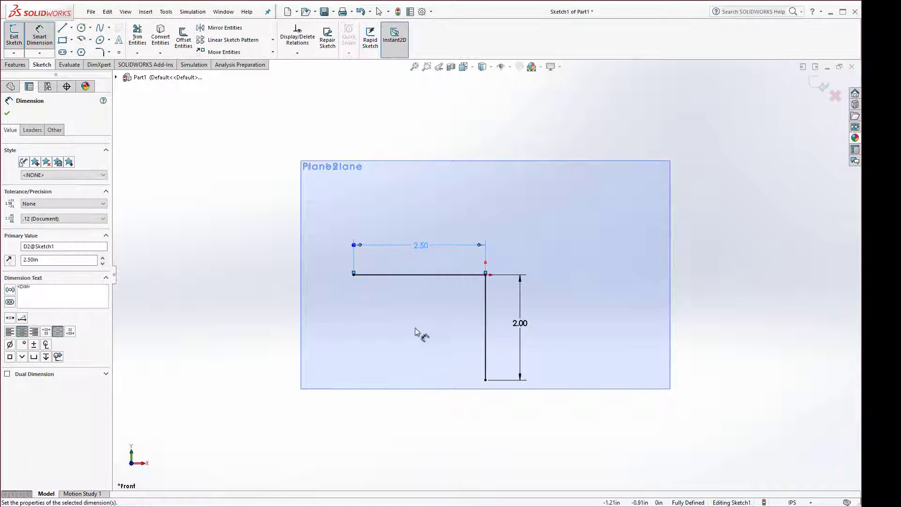
- Draw a spline from the horizontal line's left end through points about (-1.72, -0.72) and (-1.14, -1.15) in to the vertical line's lower end
{"action": "left_click", "coordinate": [100, 29]}
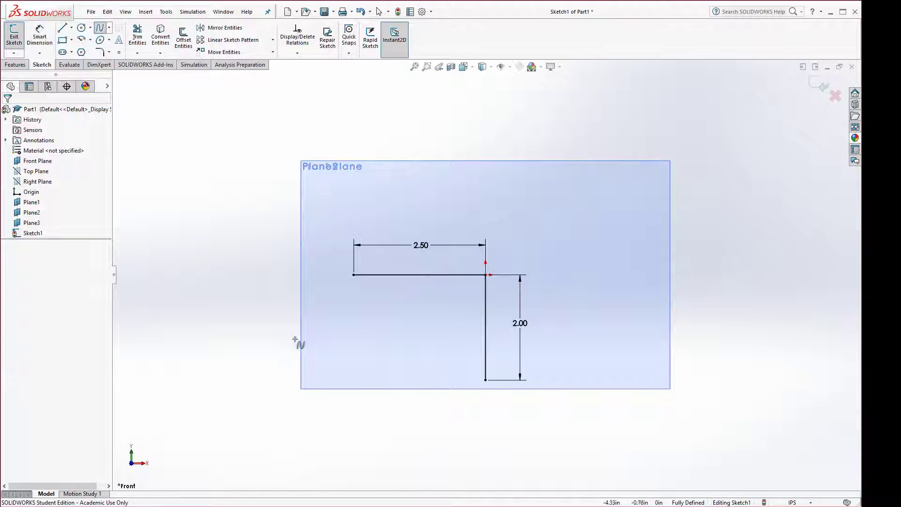
{"action": "left_click", "coordinate": [353, 275]}
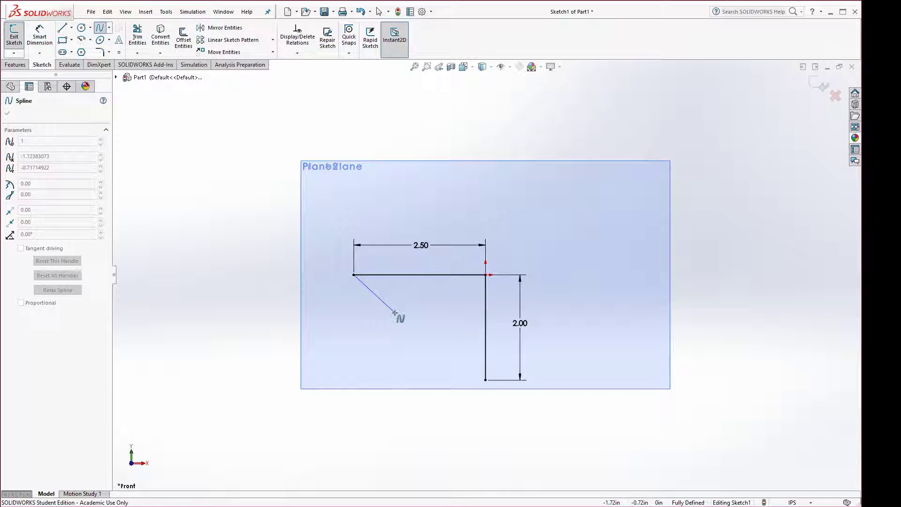
{"action": "left_click", "coordinate": [394, 312]}
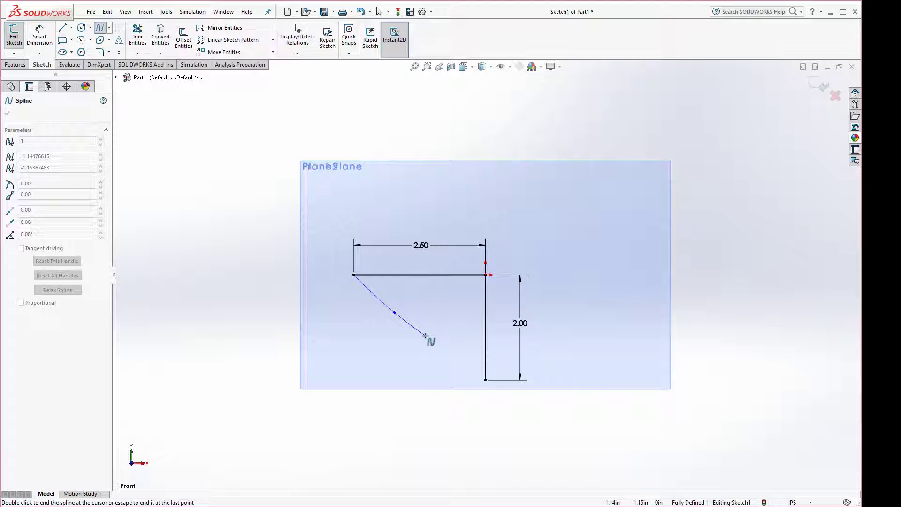
{"action": "left_click", "coordinate": [425, 336]}
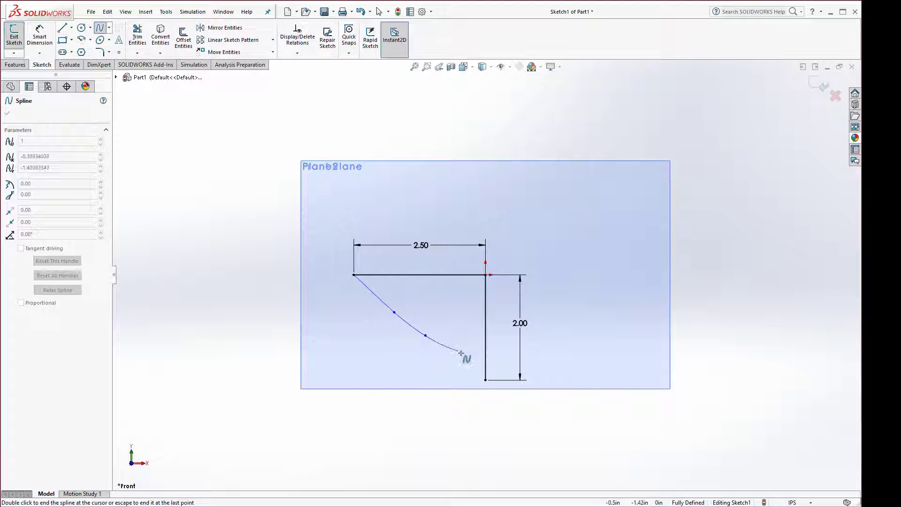
{"action": "left_click", "coordinate": [485, 380]}
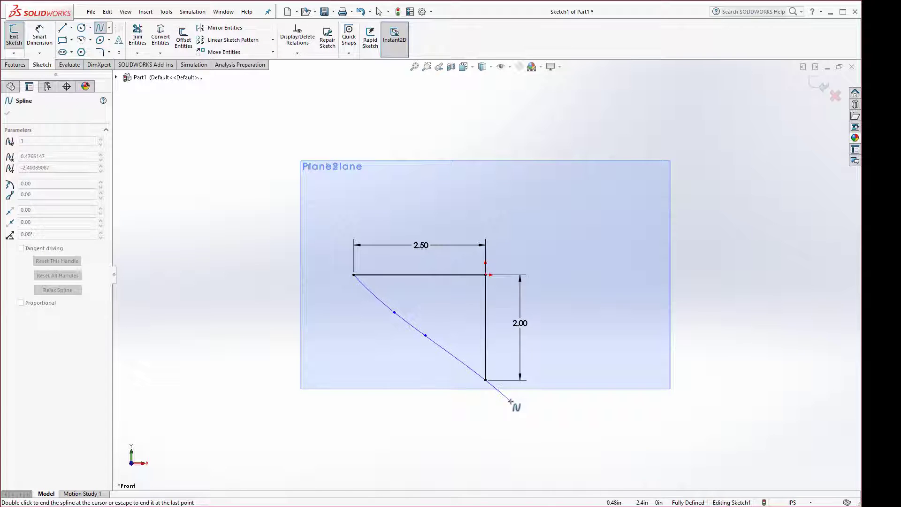
{"action": "key", "text": "Escape"}
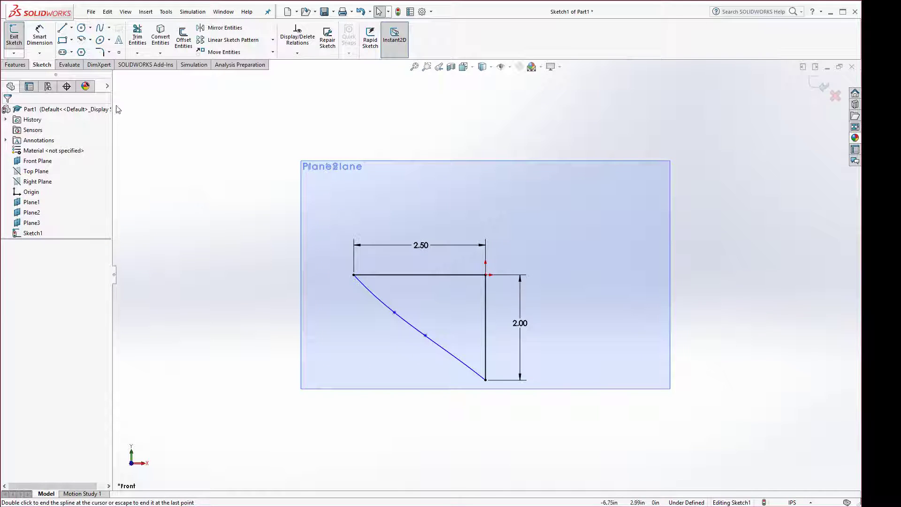
- Dimension the spline's first interior point 1.25 in below the horizontal line, checking the value in the Exercise 8 PDF
{"action": "left_click", "coordinate": [40, 35]}
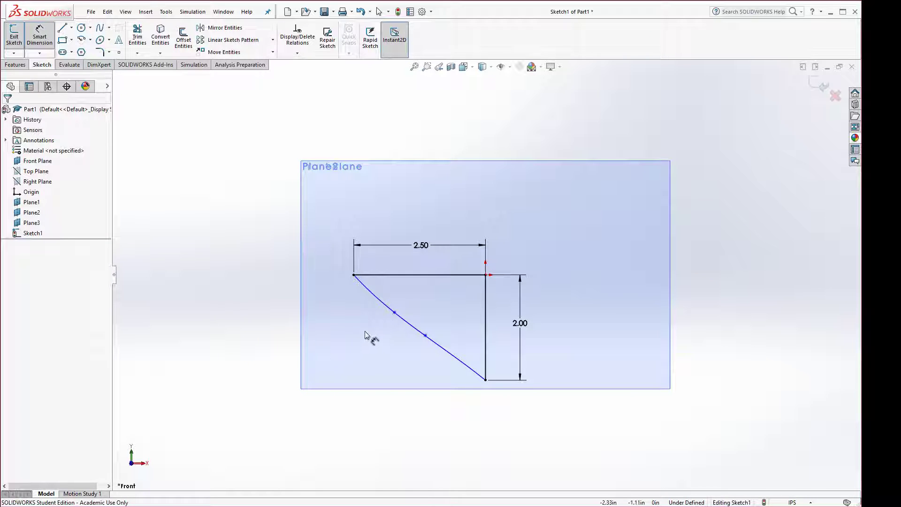
{"action": "left_click", "coordinate": [394, 313]}
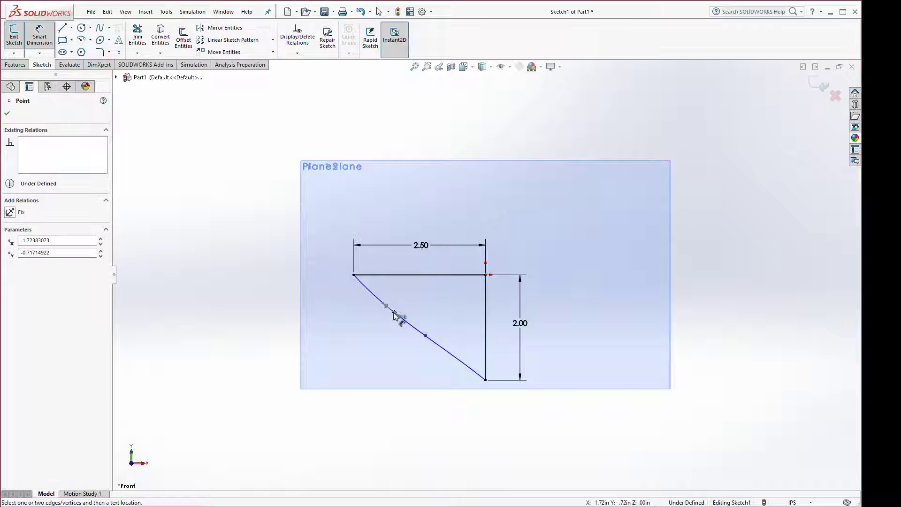
{"action": "left_click", "coordinate": [407, 275]}
{"action": "left_click", "coordinate": [283, 293]}
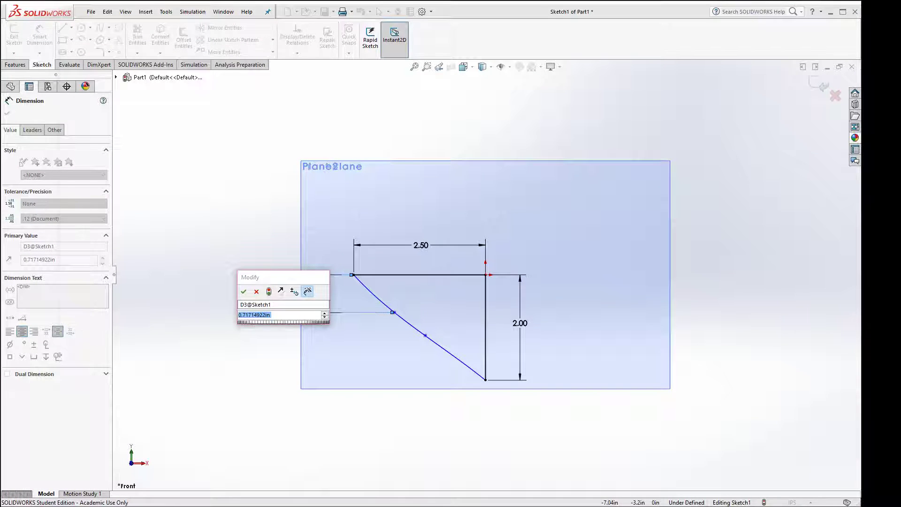
{"action": "key", "text": "alt+Tab"}
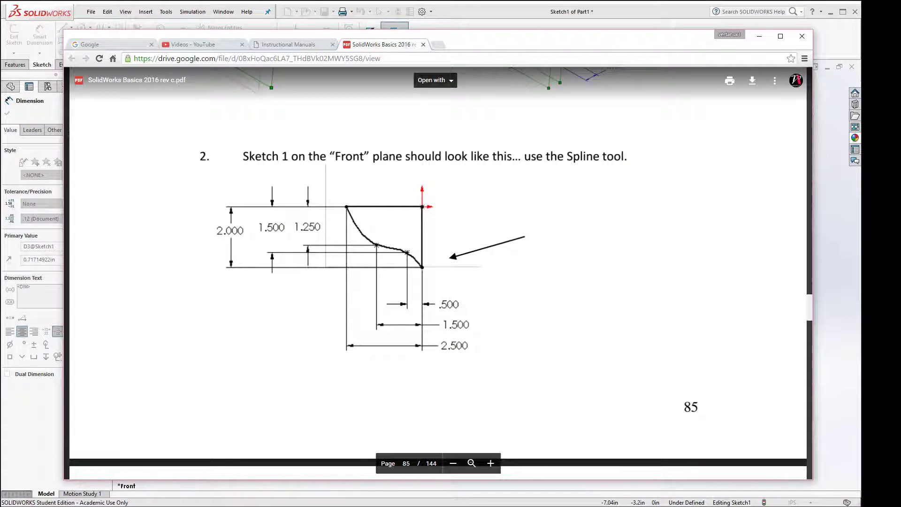
{"action": "key", "text": "alt+Tab"}
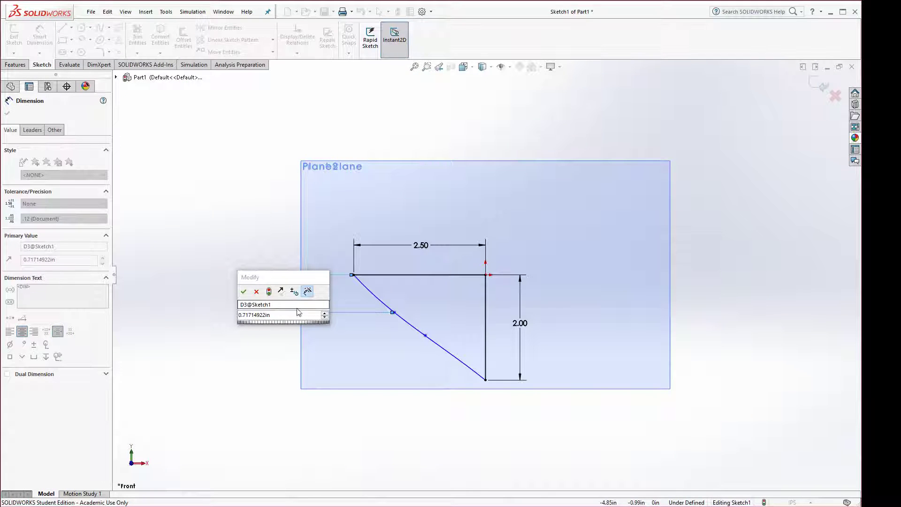
{"action": "left_click", "coordinate": [275, 315]}
{"action": "type", "text": "1.2"}
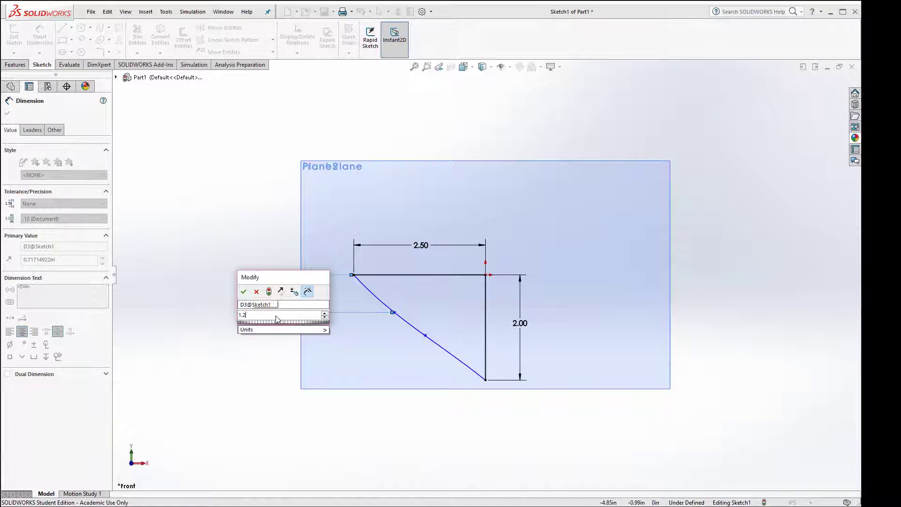
{"action": "type", "text": "5"}
{"action": "key", "text": "Return"}
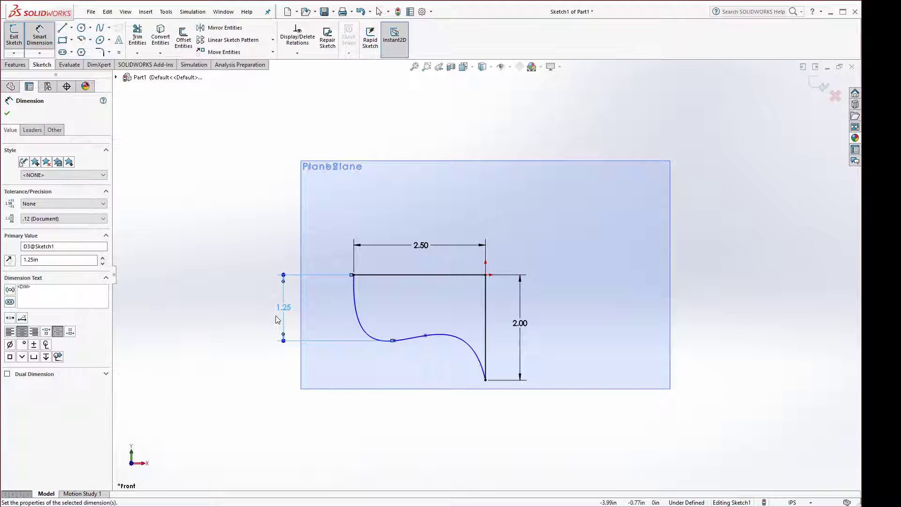
- Dimension the spline's second interior point 1.5 in below the horizontal line, checking the value in the Exercise 8 PDF
{"action": "left_click", "coordinate": [425, 336]}
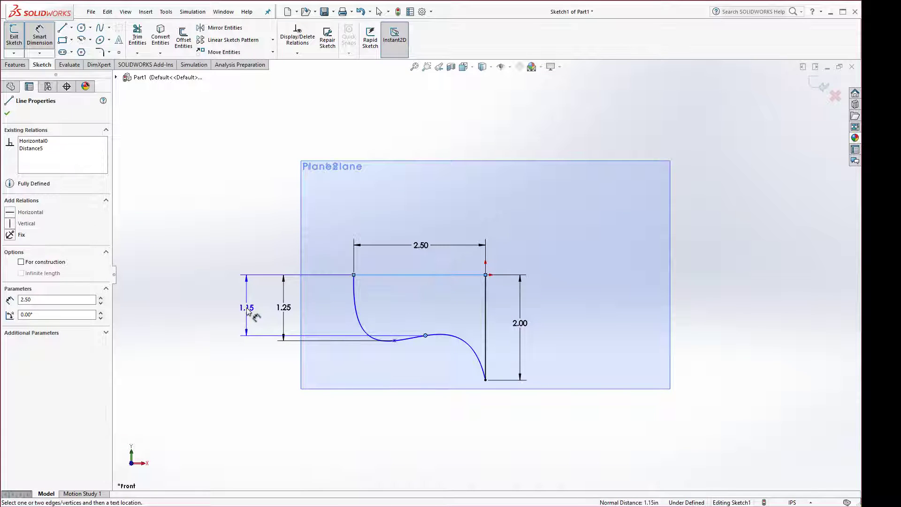
{"action": "left_click", "coordinate": [248, 311]}
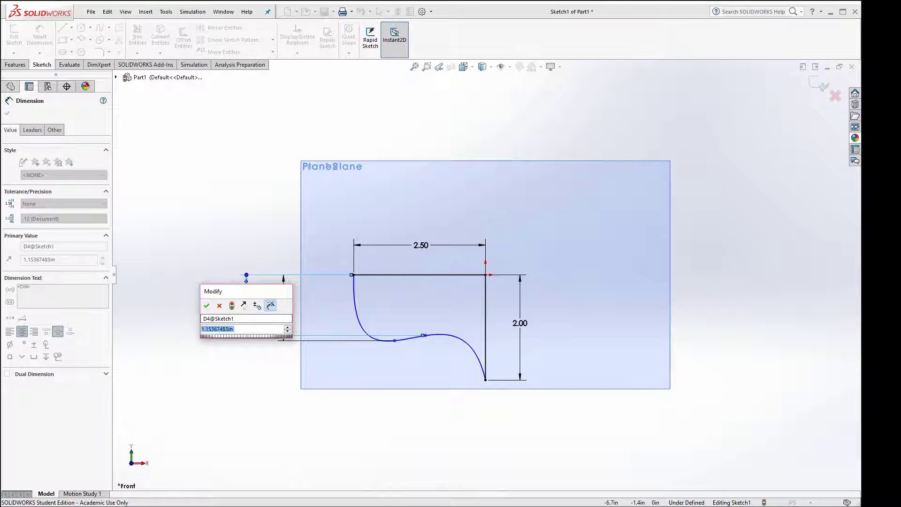
{"action": "key", "text": "alt+Tab"}
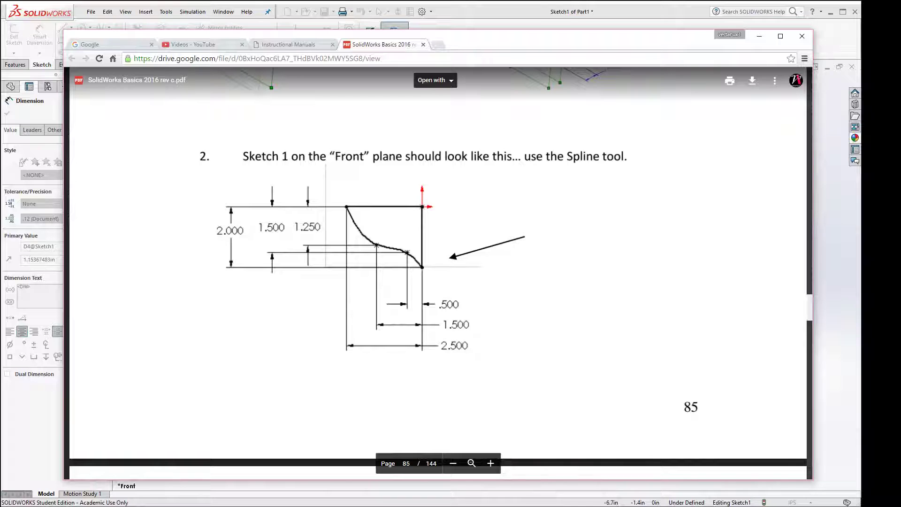
{"action": "key", "text": "alt+Tab"}
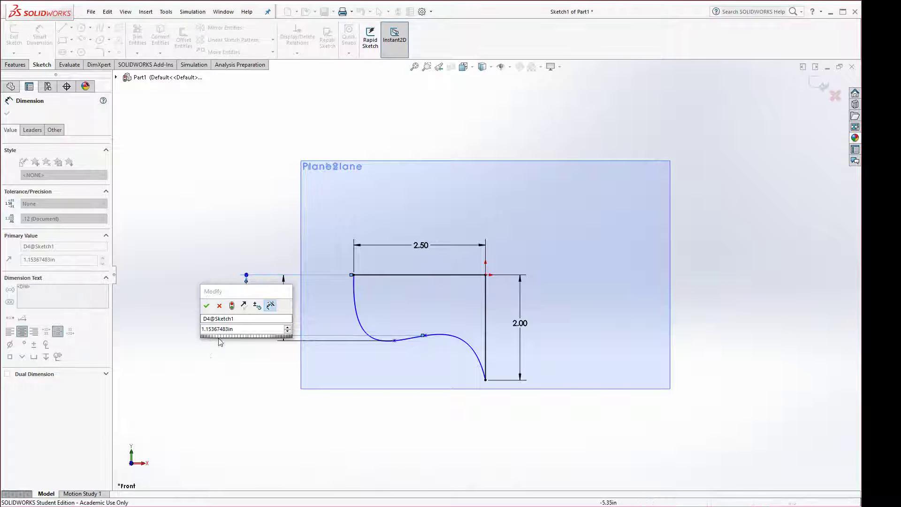
{"action": "double_click", "coordinate": [231, 329]}
{"action": "type", "text": "1.5"}
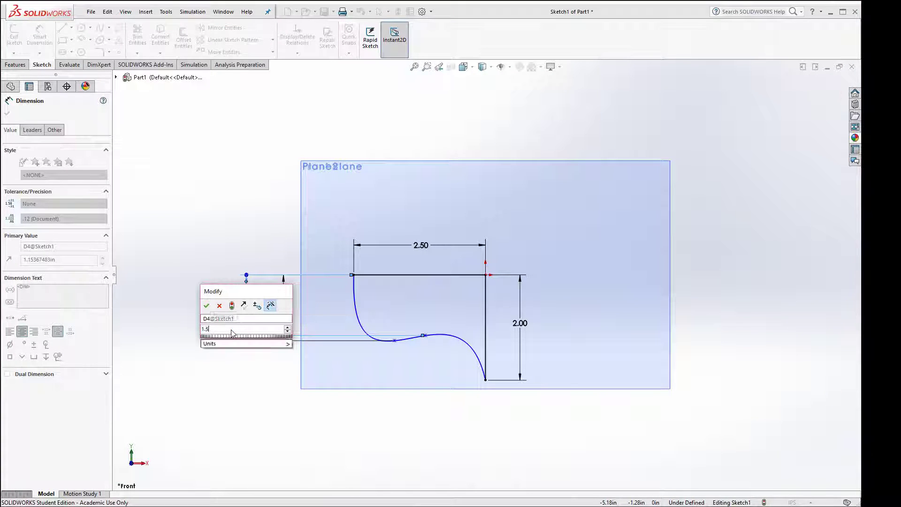
{"action": "key", "text": "Return"}
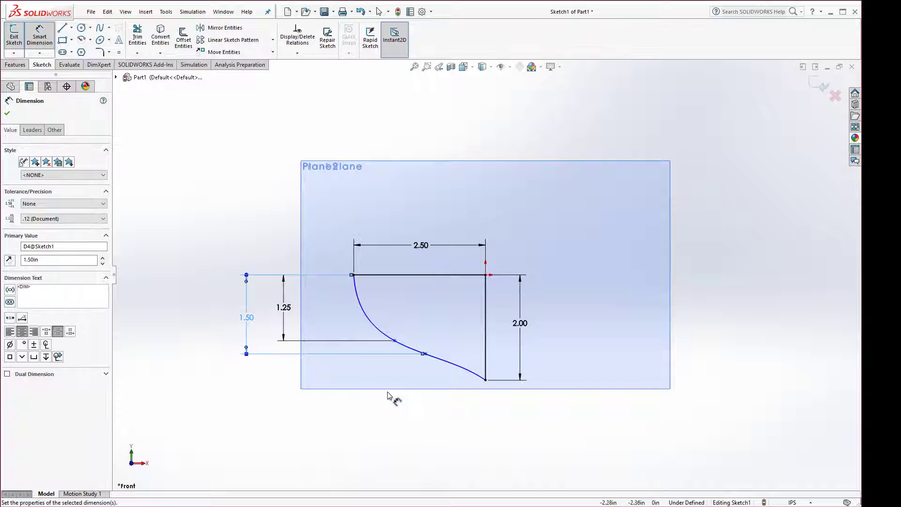
- Dimension the spline's second interior point .5 in horizontally from the vertical line, checking the value in the Exercise 8 PDF
{"action": "left_click", "coordinate": [486, 310]}
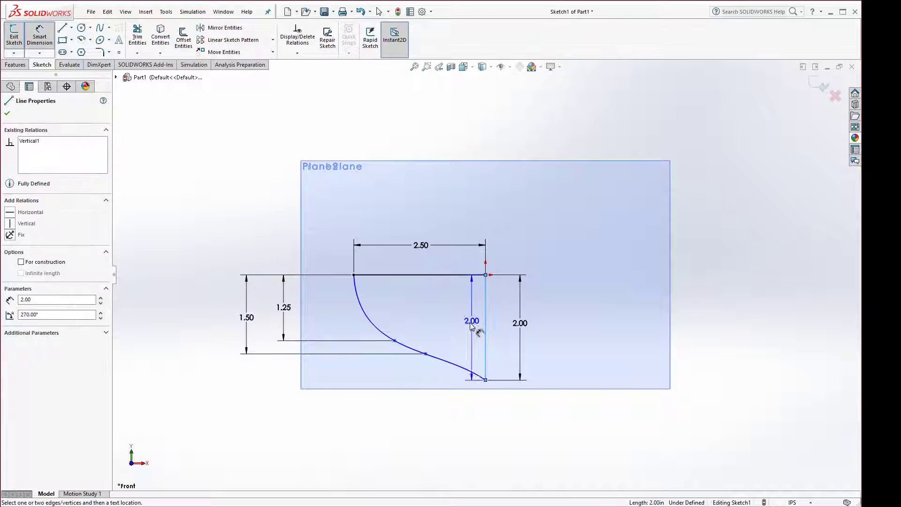
{"action": "left_click", "coordinate": [425, 354]}
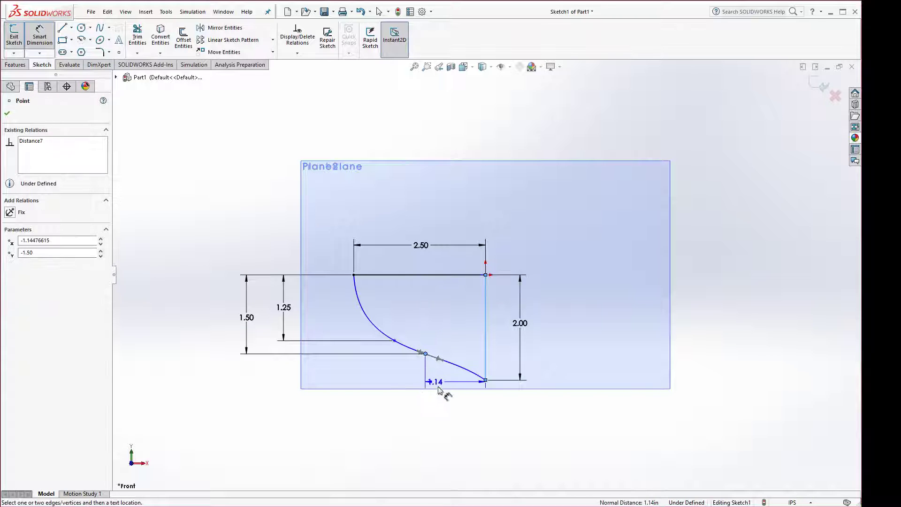
{"action": "left_click", "coordinate": [450, 417]}
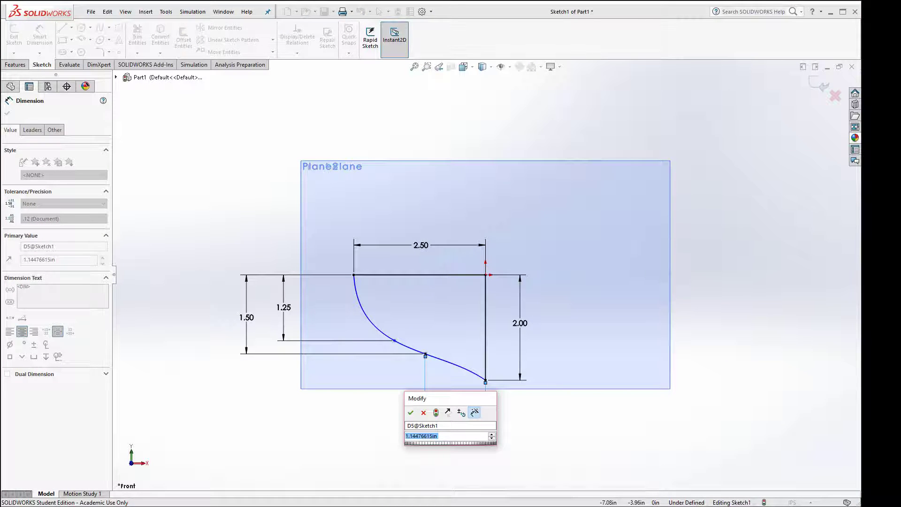
{"action": "key", "text": "alt+Tab"}
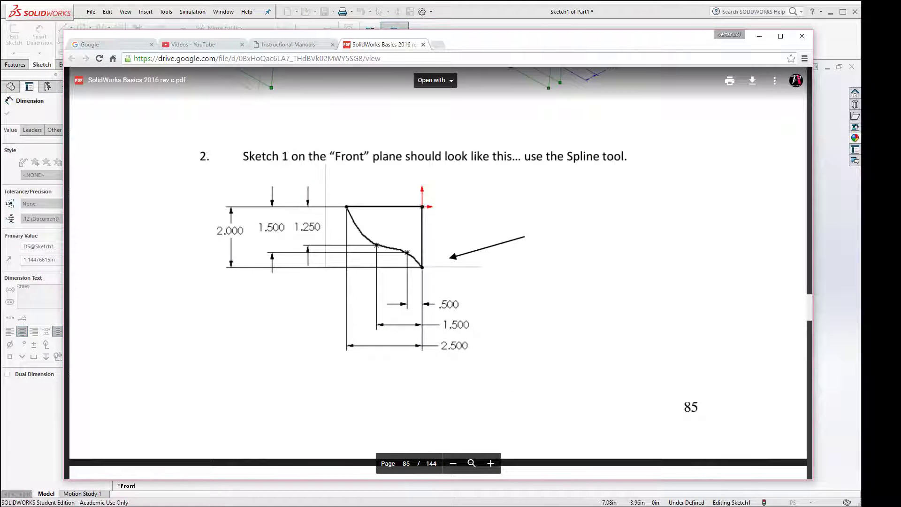
{"action": "key", "text": "alt+Tab"}
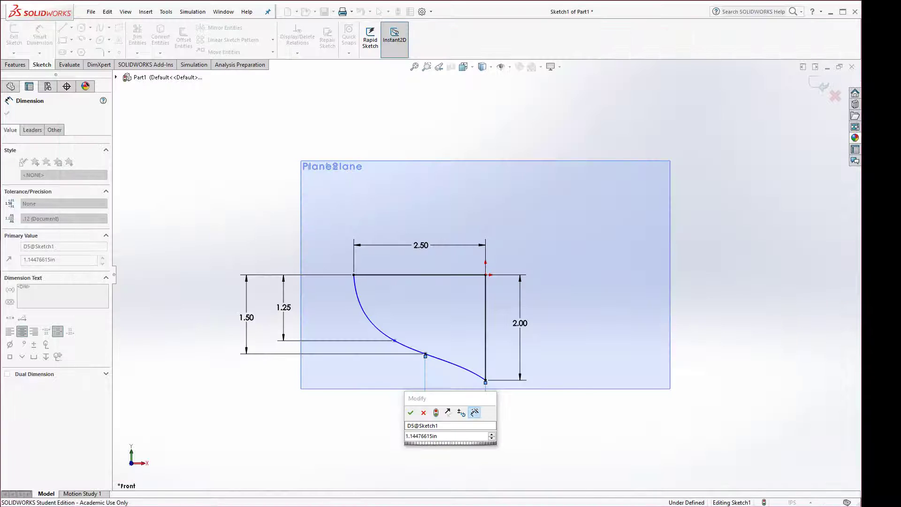
{"action": "double_click", "coordinate": [442, 437]}
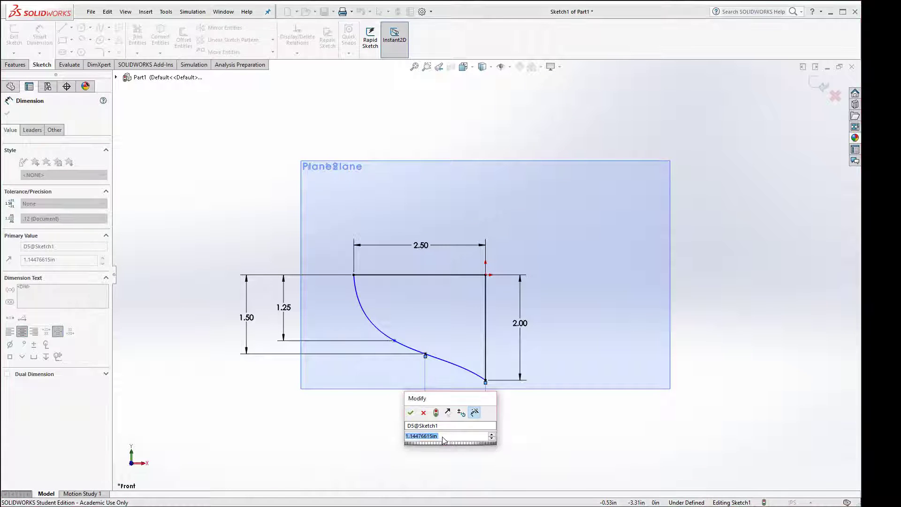
{"action": "type", "text": ".5"}
{"action": "key", "text": "Return"}
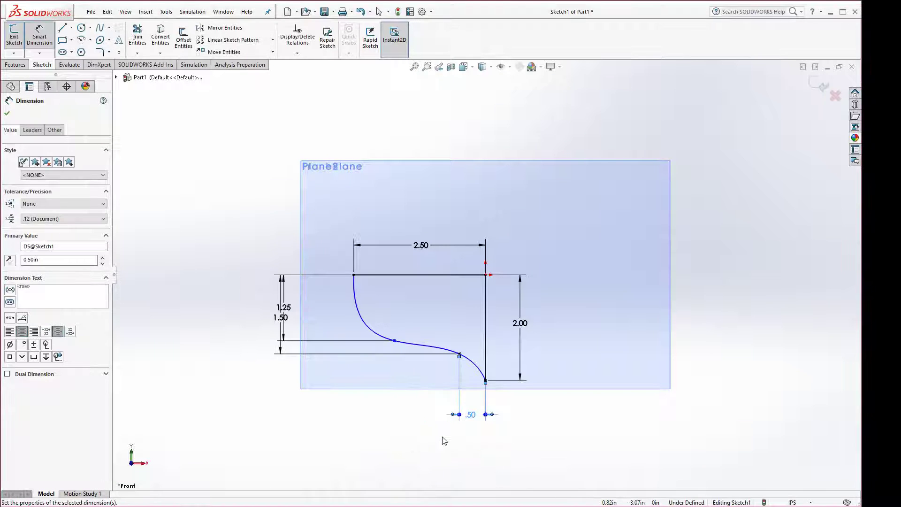
- Dimension the spline's first interior point 1.5 in horizontally from the vertical line, checking the value in the Exercise 8 PDF
{"action": "left_click", "coordinate": [485, 337]}
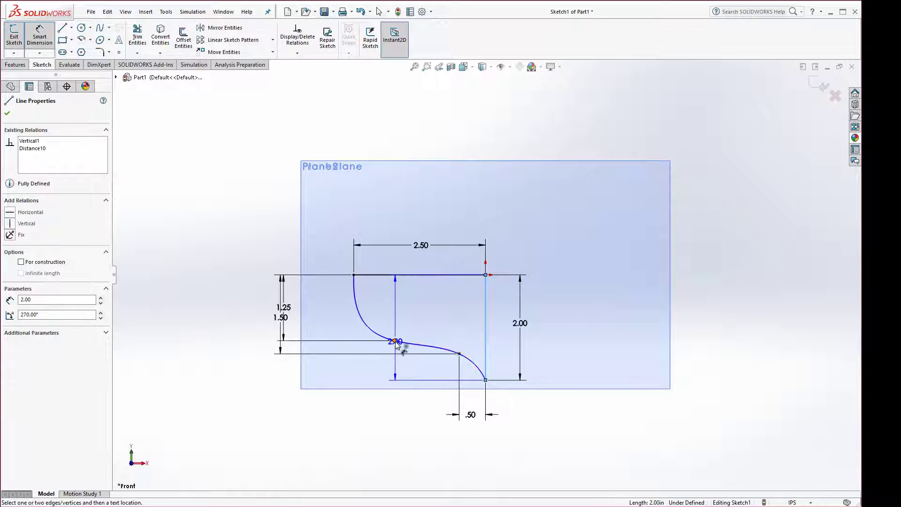
{"action": "left_click", "coordinate": [396, 341]}
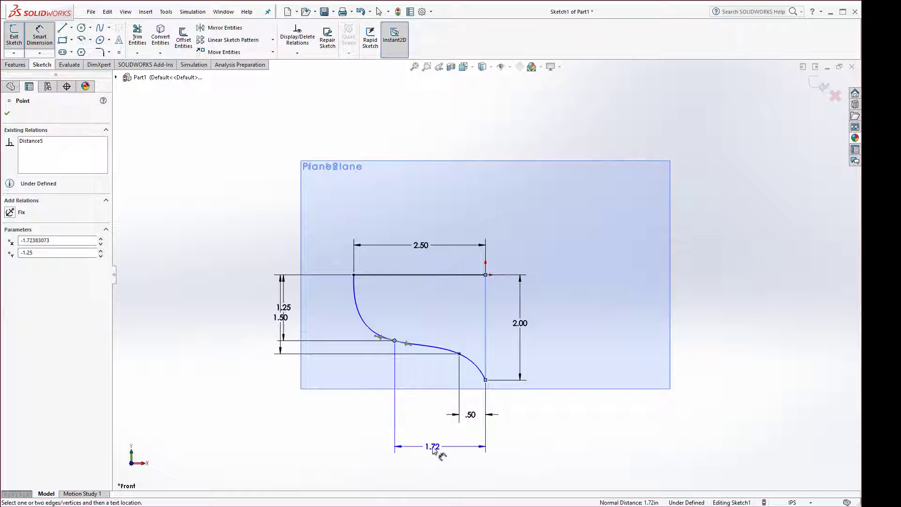
{"action": "left_click", "coordinate": [438, 451]}
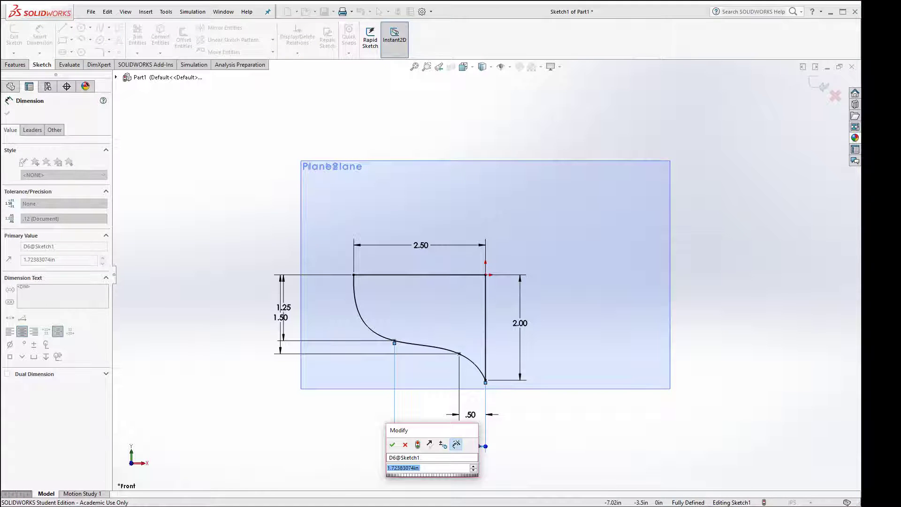
{"action": "key", "text": "alt+Tab"}
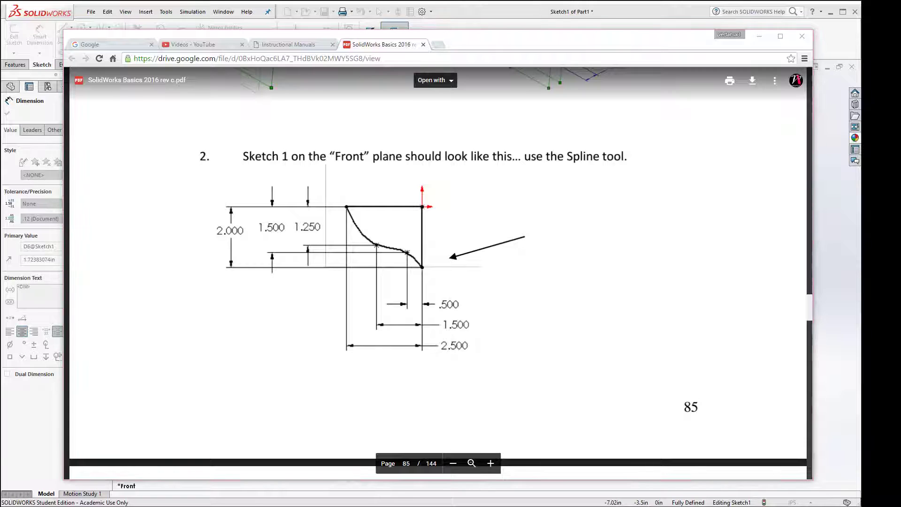
{"action": "key", "text": "alt+Tab"}
{"action": "left_click", "coordinate": [426, 469]}
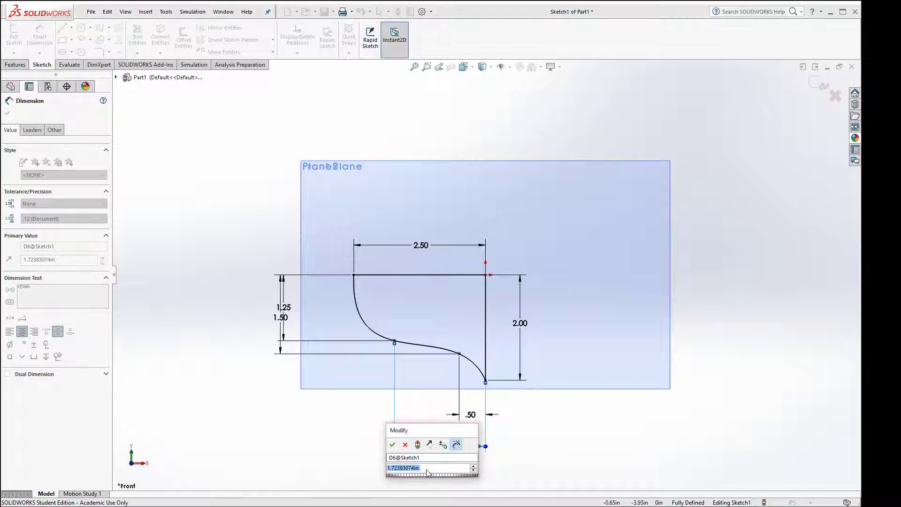
{"action": "type", "text": "1.5"}
{"action": "key", "text": "Return"}
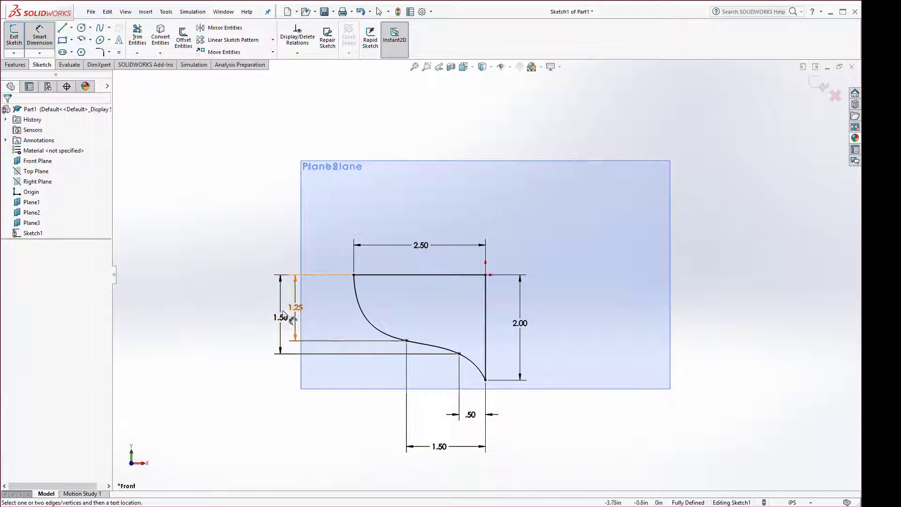
- Rearrange the sketch dimensions, spacing the vertical ones out to the left of the profile and placing the 2.50 in width below it
{"action": "mouse_move", "coordinate": [283, 320]}
{"action": "left_mouse_down"}
{"action": "mouse_move", "coordinate": [242, 320]}
{"action": "mouse_move", "coordinate": [259, 321]}
{"action": "left_mouse_up"}
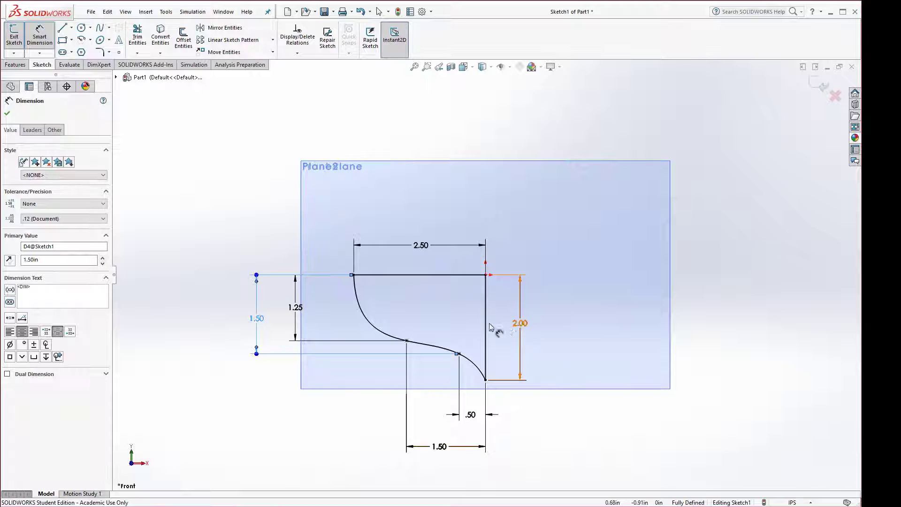
{"action": "left_click_drag", "start_coordinate": [518, 327], "coordinate": [214, 327]}
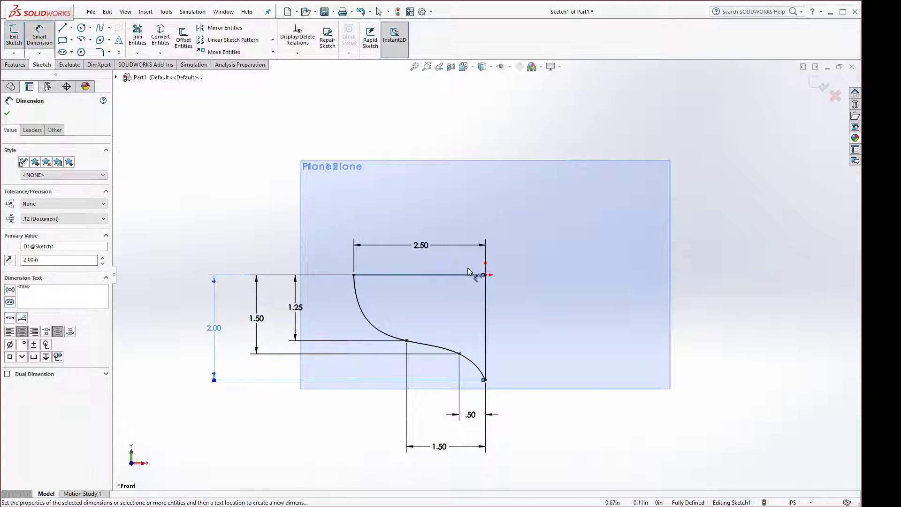
{"action": "mouse_move", "coordinate": [483, 256]}
{"action": "left_mouse_down"}
{"action": "mouse_move", "coordinate": [423, 250]}
{"action": "mouse_move", "coordinate": [424, 472]}
{"action": "left_mouse_up"}
{"action": "left_click", "coordinate": [591, 422]}
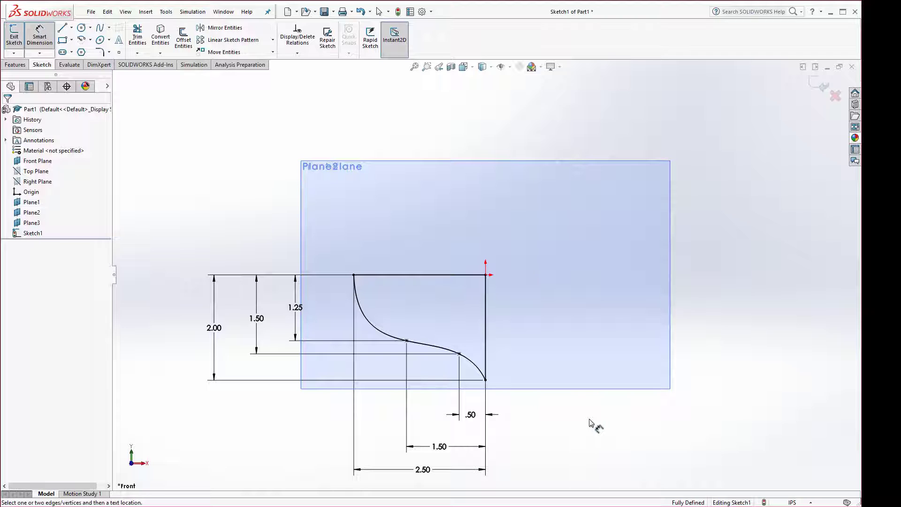
- Exit the Front Plane sketch and show the part in isometric view
{"action": "left_click", "coordinate": [398, 12]}
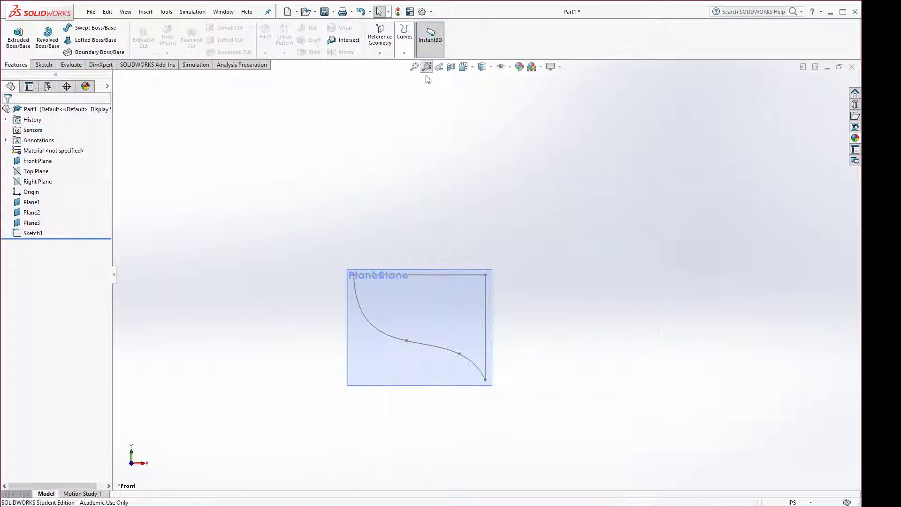
{"action": "key", "text": "space"}
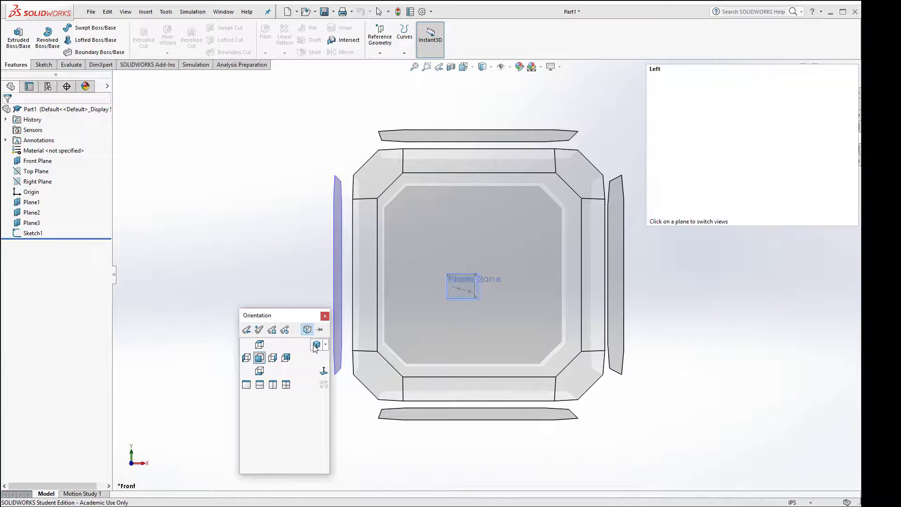
{"action": "left_click", "coordinate": [315, 345]}
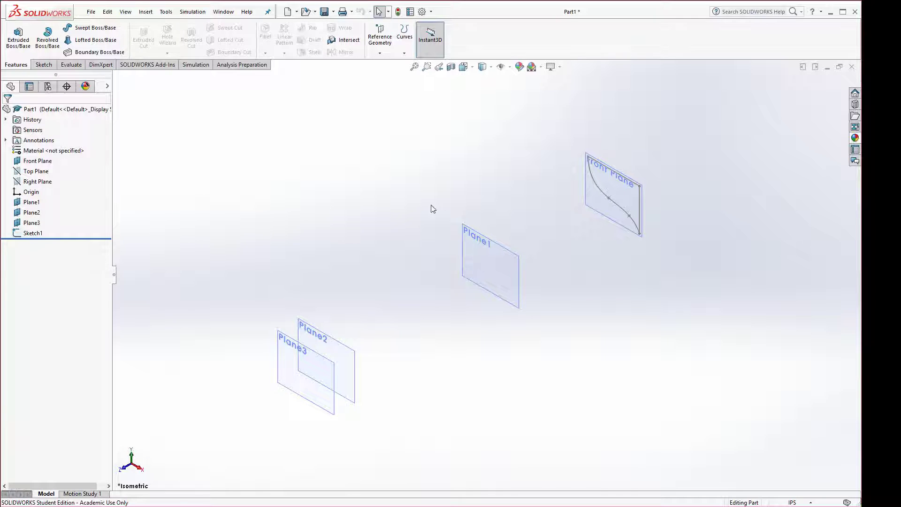
- Copy Sketch1 from the Front Plane and paste it onto Plane1
{"action": "left_click", "coordinate": [619, 211]}
{"action": "left_click", "coordinate": [619, 210]}
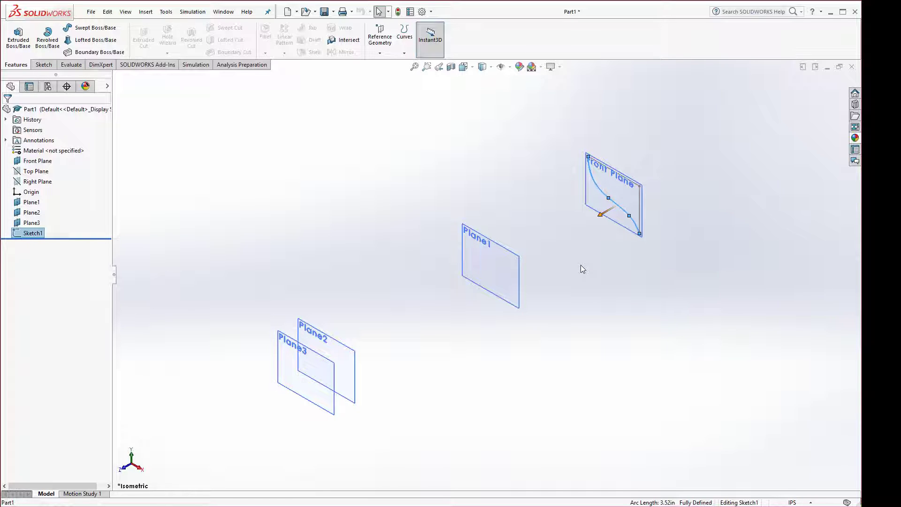
{"action": "left_click", "coordinate": [583, 280]}
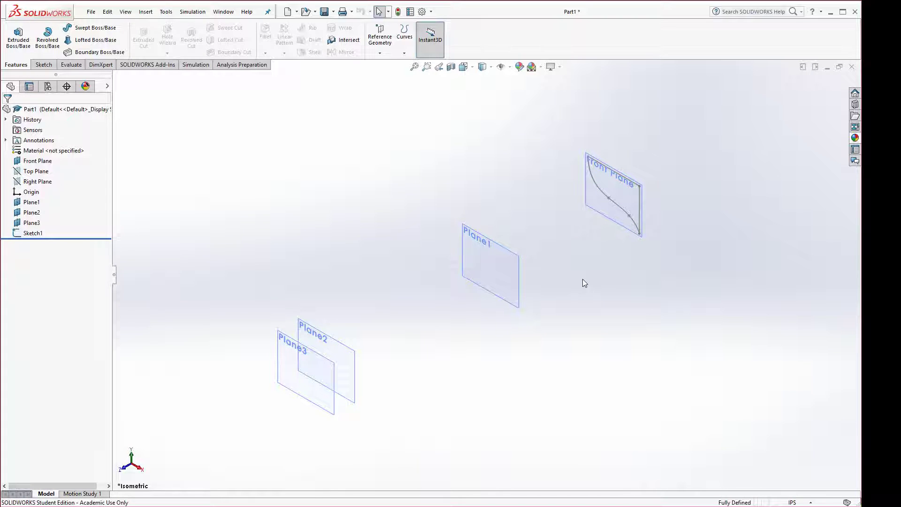
{"action": "left_click", "coordinate": [40, 234]}
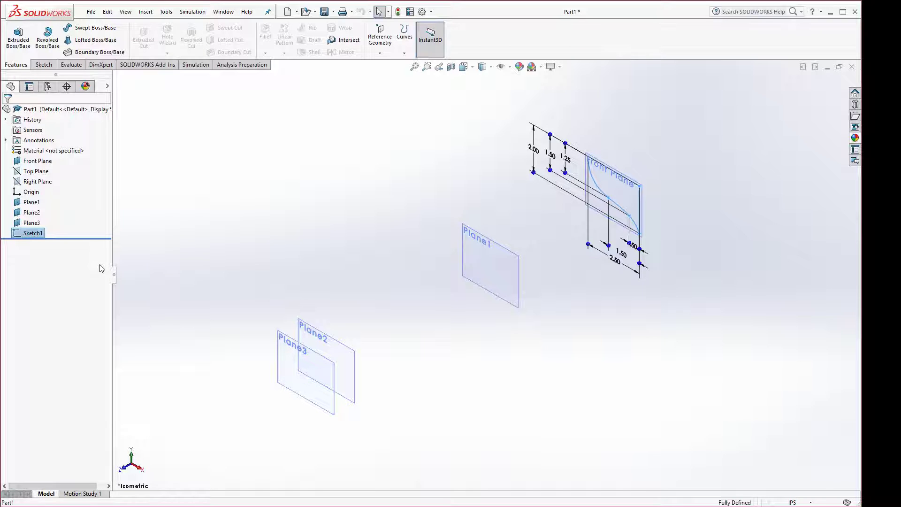
{"action": "left_click", "coordinate": [107, 12]}
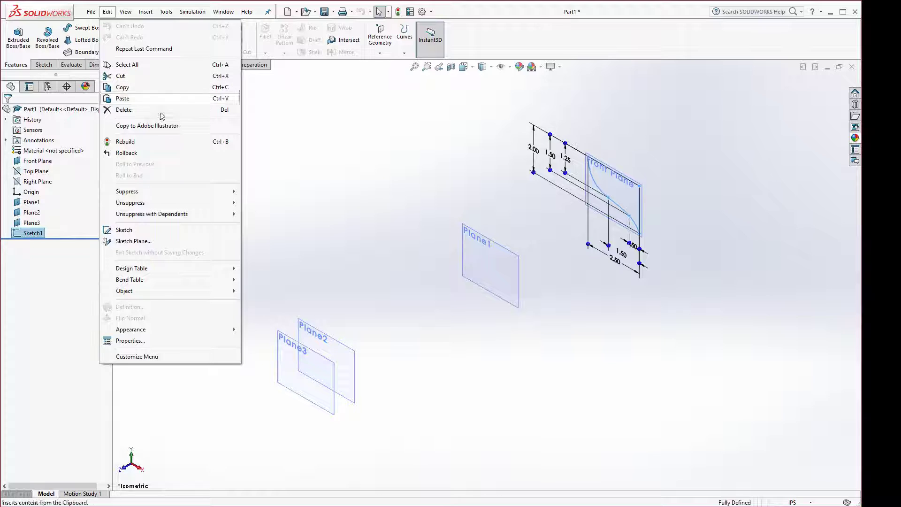
{"action": "left_click", "coordinate": [365, 162]}
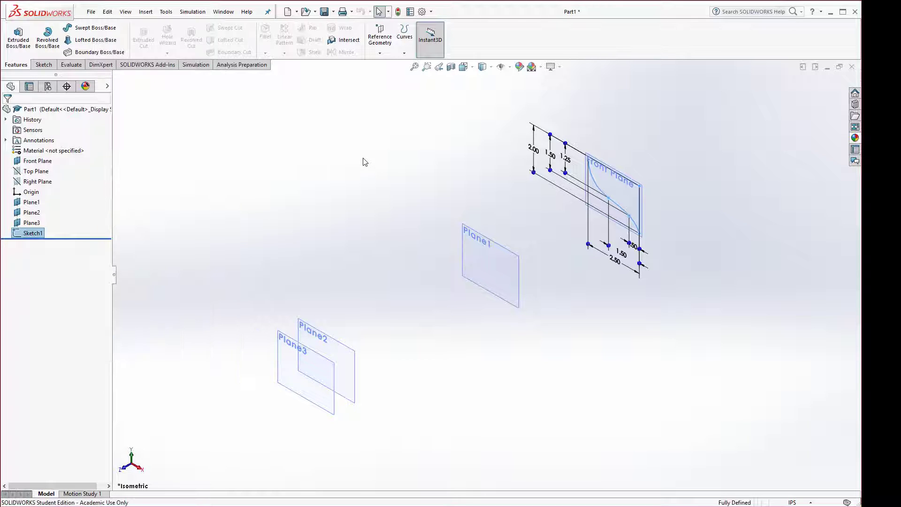
{"action": "left_click", "coordinate": [494, 248]}
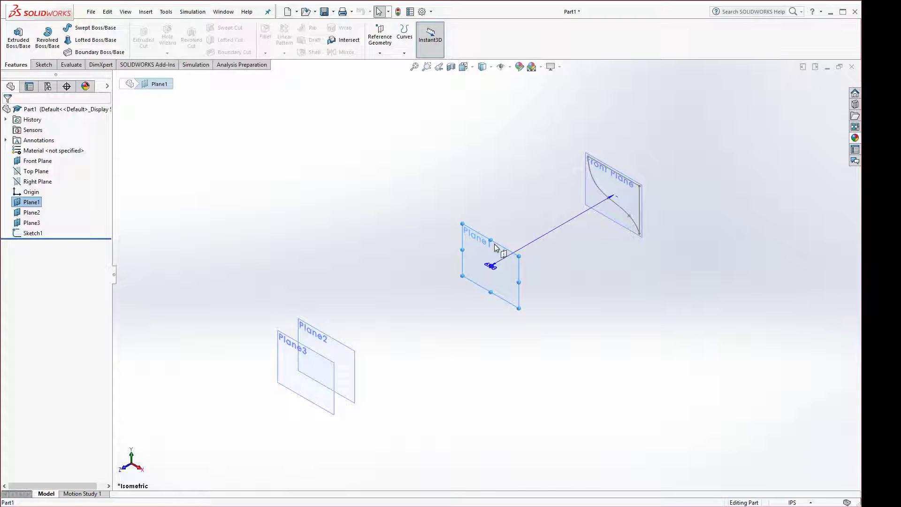
{"action": "key", "text": "ctrl+v"}
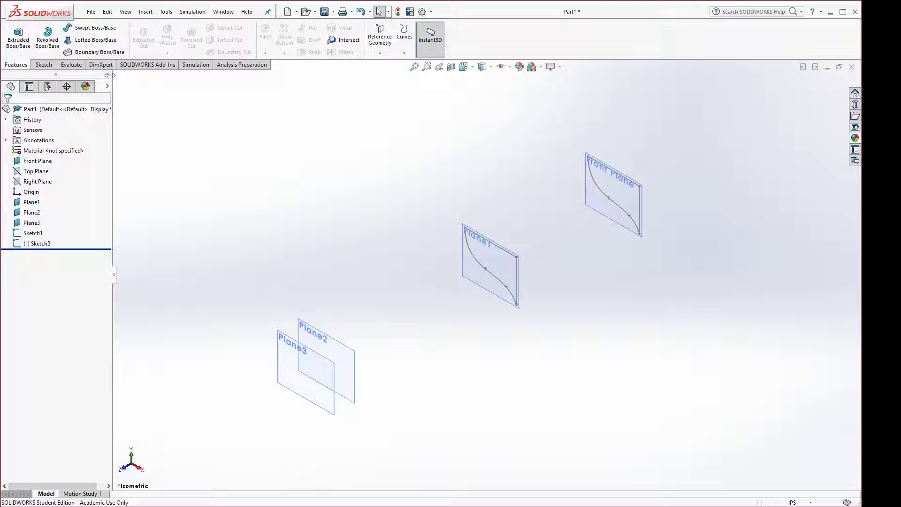
{"action": "left_click", "coordinate": [108, 11]}
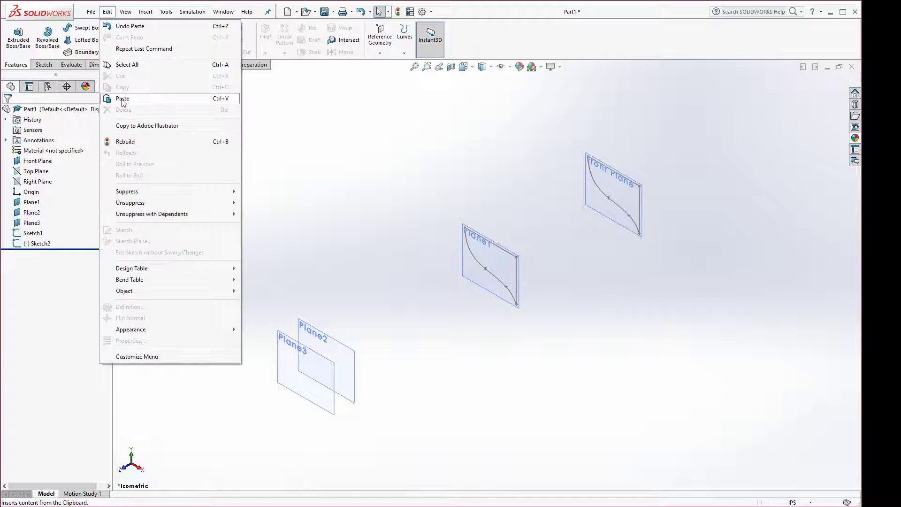
{"action": "left_click", "coordinate": [372, 159]}
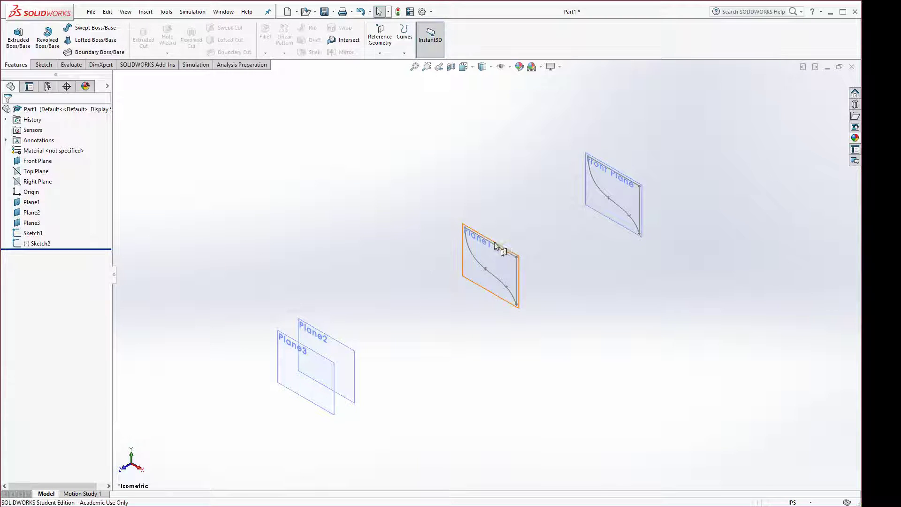
{"action": "scroll", "coordinate": [488, 266], "scroll_direction": "down", "scroll_amount": 4}
{"action": "scroll", "coordinate": [488, 267], "scroll_direction": "down", "scroll_amount": 2}
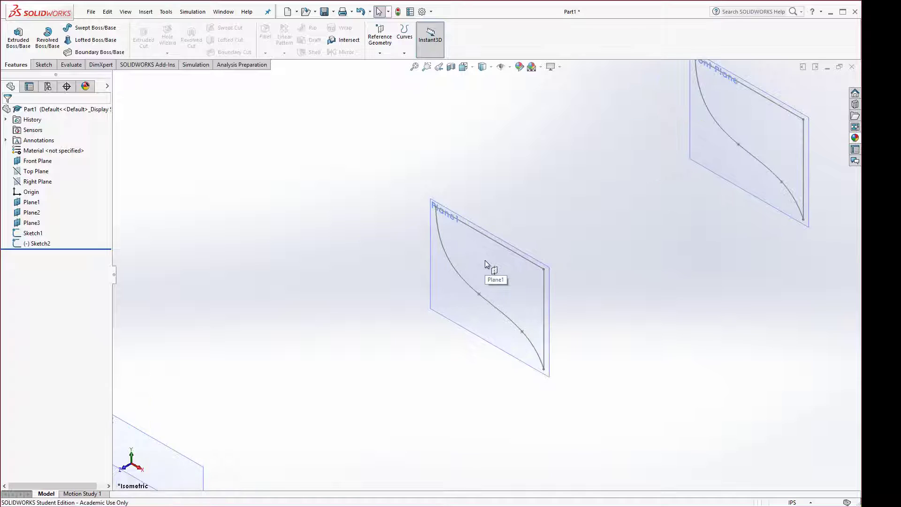
{"action": "scroll", "coordinate": [485, 261], "scroll_direction": "up", "scroll_amount": 1}
{"action": "scroll", "coordinate": [494, 287], "scroll_direction": "up", "scroll_amount": 1}
{"action": "scroll", "coordinate": [494, 286], "scroll_direction": "down", "scroll_amount": 2}
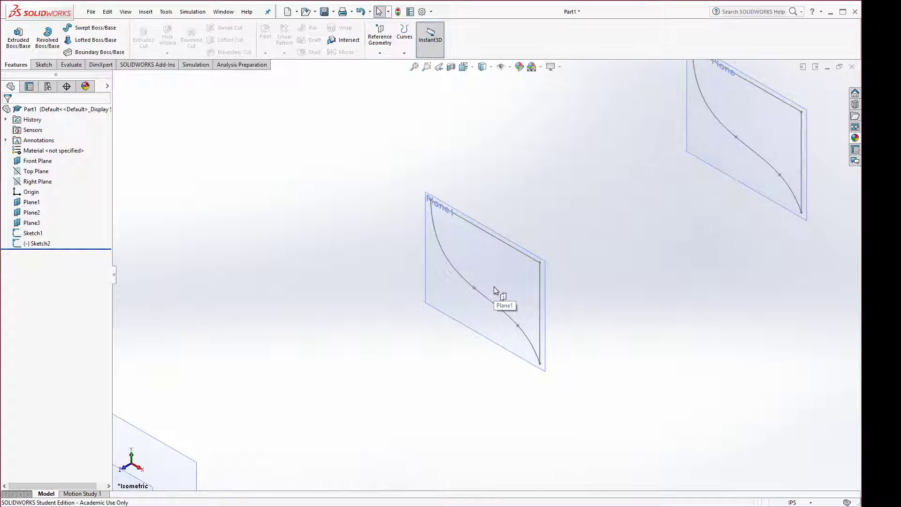
{"action": "double_click", "coordinate": [485, 234]}
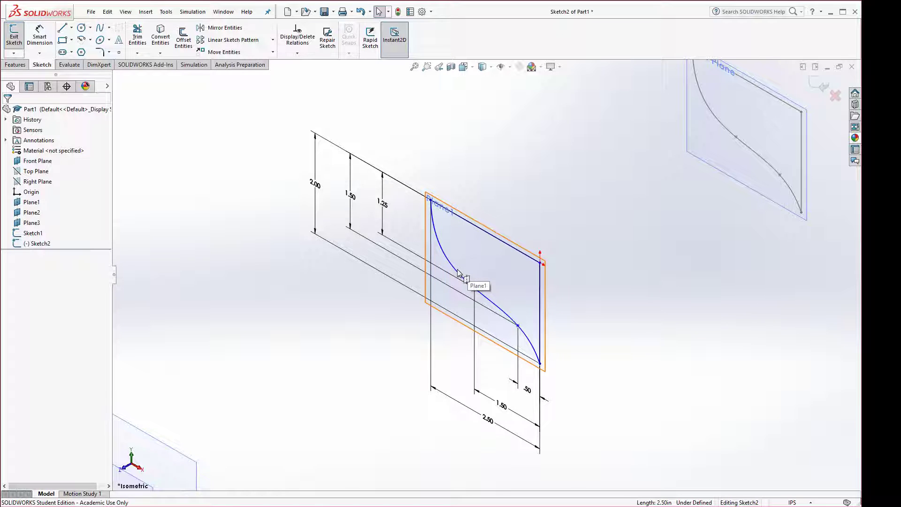
{"action": "right_click", "coordinate": [42, 247]}
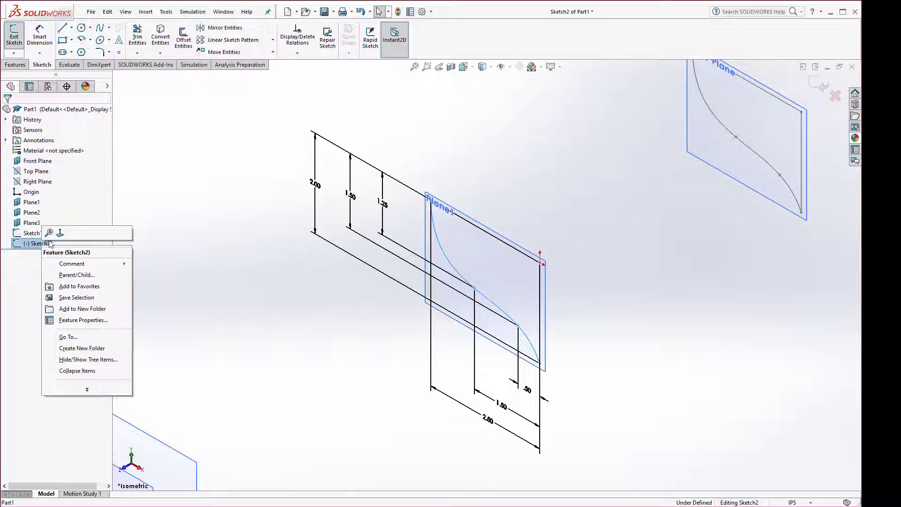
{"action": "left_click", "coordinate": [193, 234]}
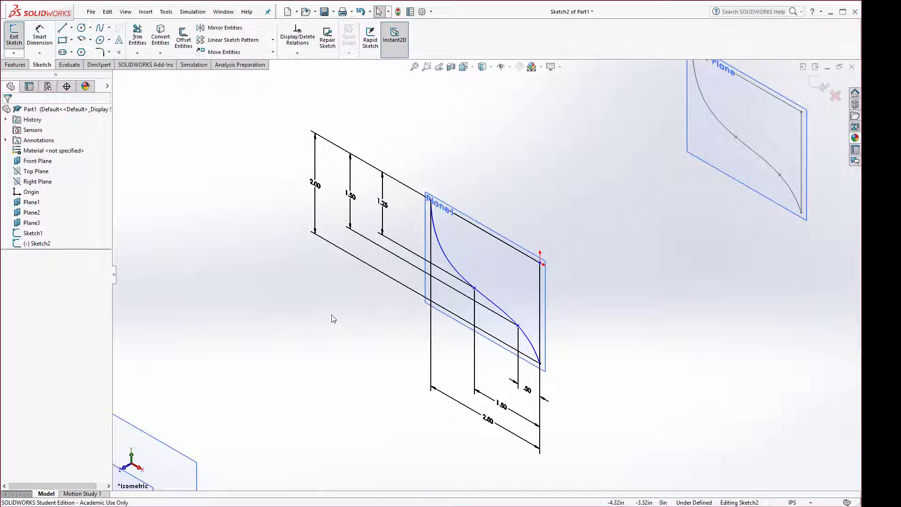
{"action": "left_click", "coordinate": [398, 11]}
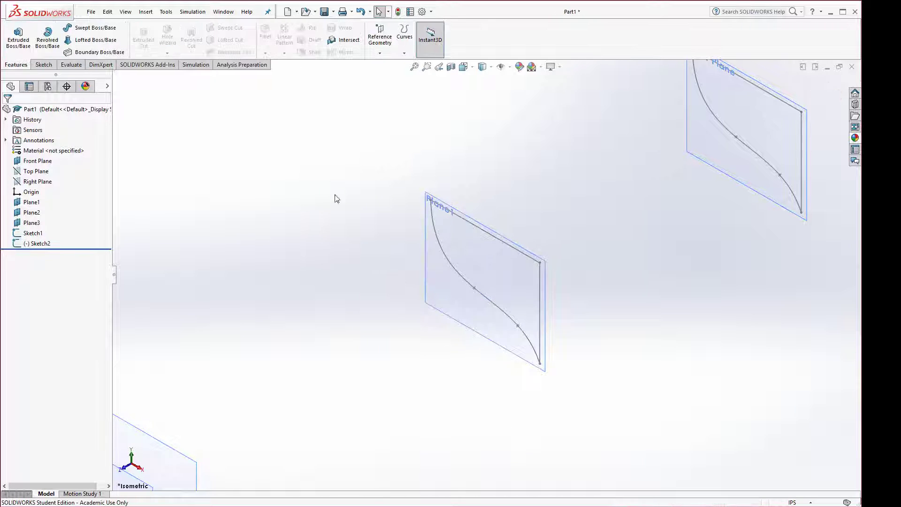
- Open the pasted sketch on Plane1 for editing and attach its upper corner point to the origin
{"action": "right_click", "coordinate": [455, 273]}
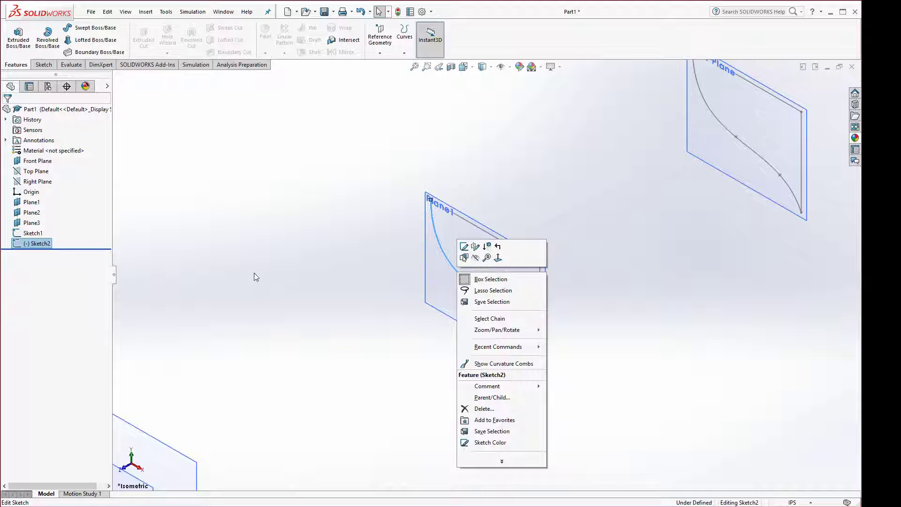
{"action": "right_click", "coordinate": [42, 245]}
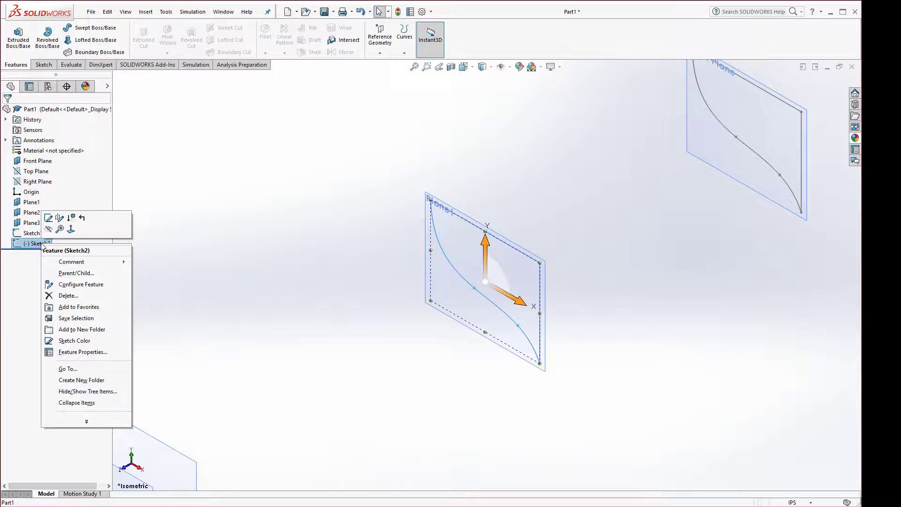
{"action": "left_click", "coordinate": [48, 217]}
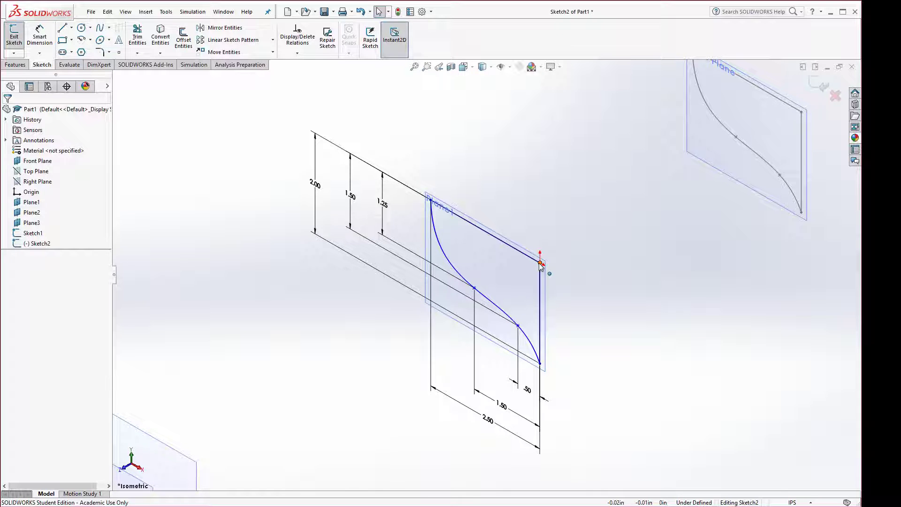
{"action": "mouse_move", "coordinate": [539, 263]}
{"action": "left_mouse_down"}
{"action": "mouse_move", "coordinate": [306, 303]}
{"action": "mouse_move", "coordinate": [368, 299]}
{"action": "mouse_move", "coordinate": [493, 259]}
{"action": "mouse_move", "coordinate": [541, 264]}
{"action": "left_mouse_up"}
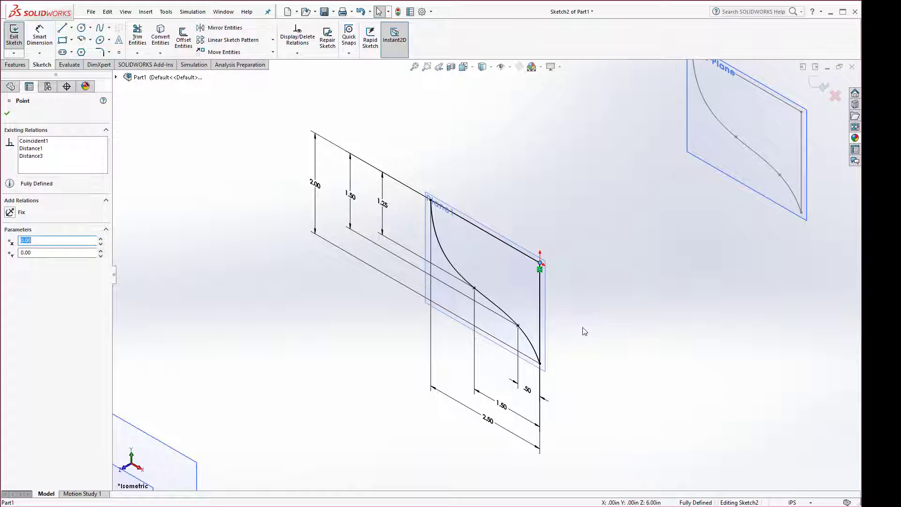
{"action": "left_click", "coordinate": [350, 362]}
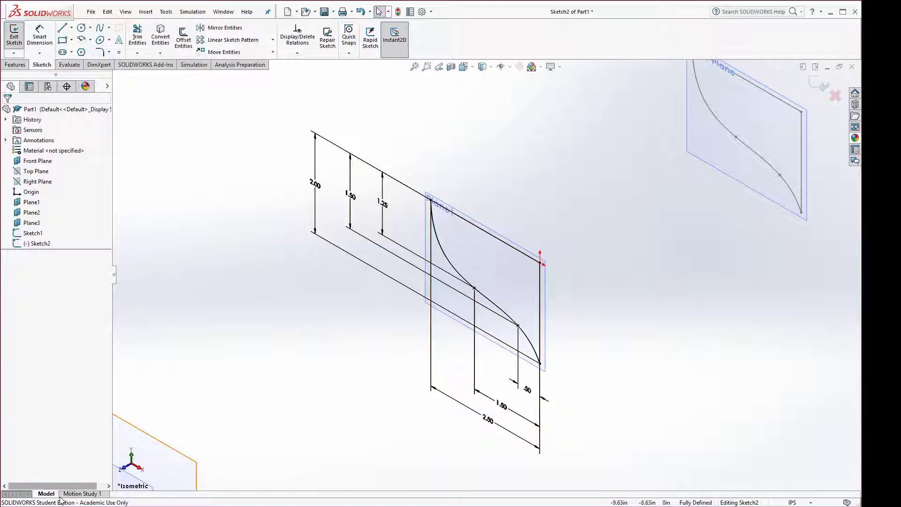
- Check the Sketch 2 dimensions in the SolidWorks Basics PDF and set the Plane1 profile's overall width to 3 in
{"action": "key", "text": "alt+Tab"}
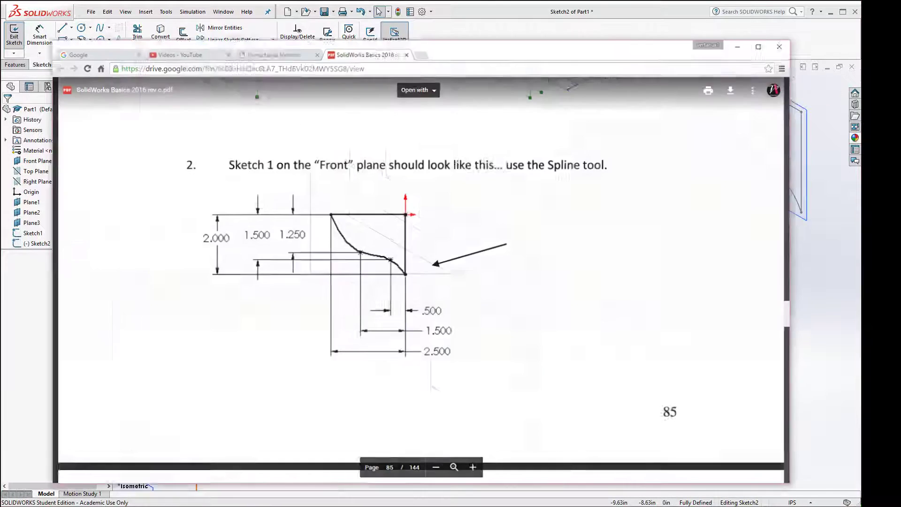
{"action": "scroll", "coordinate": [434, 292], "scroll_direction": "down", "scroll_amount": 10}
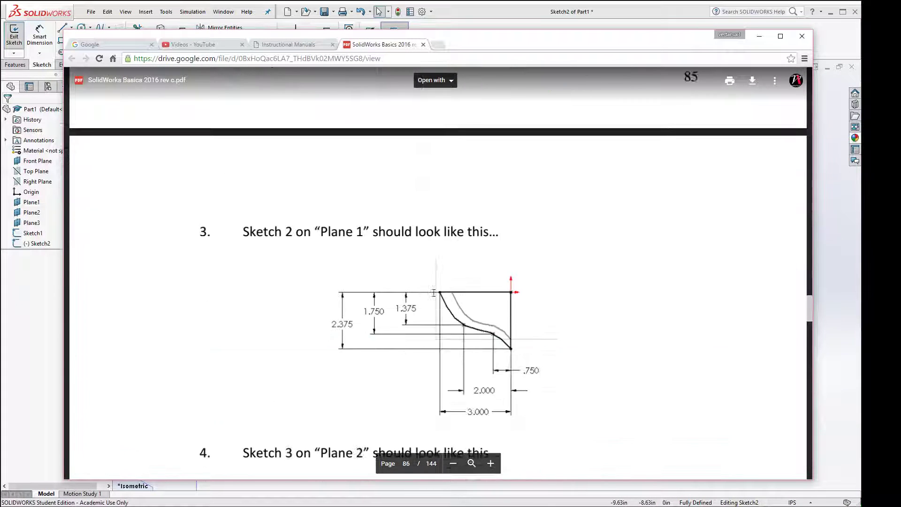
{"action": "scroll", "coordinate": [433, 293], "scroll_direction": "up", "scroll_amount": 3}
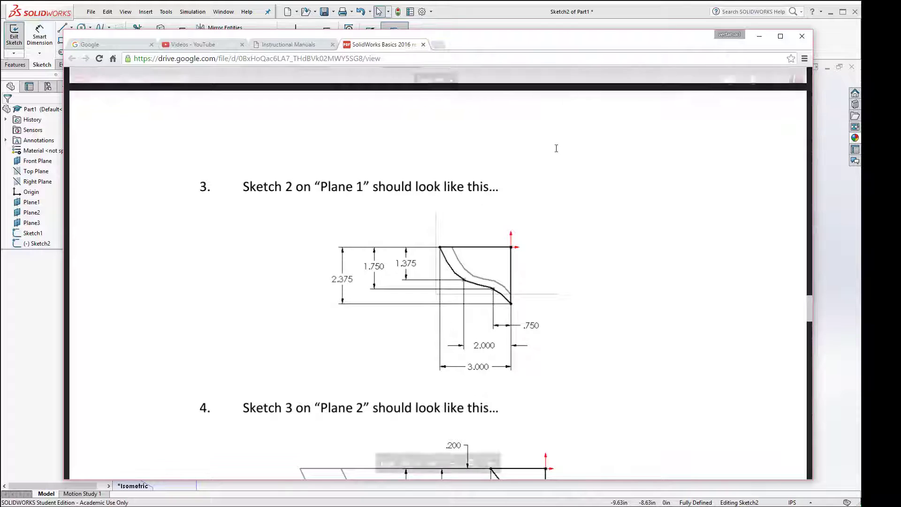
{"action": "left_click_drag", "start_coordinate": [512, 37], "coordinate": [0, 31]}
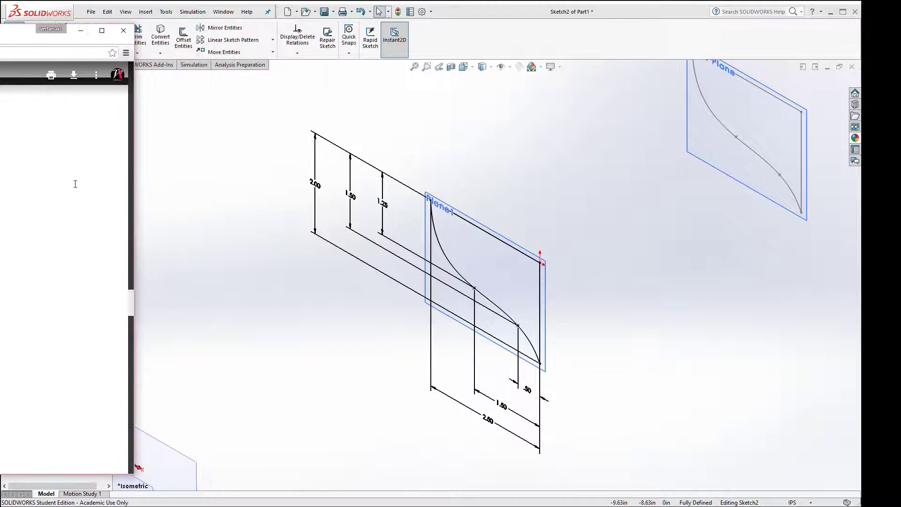
{"action": "left_click", "coordinate": [137, 188]}
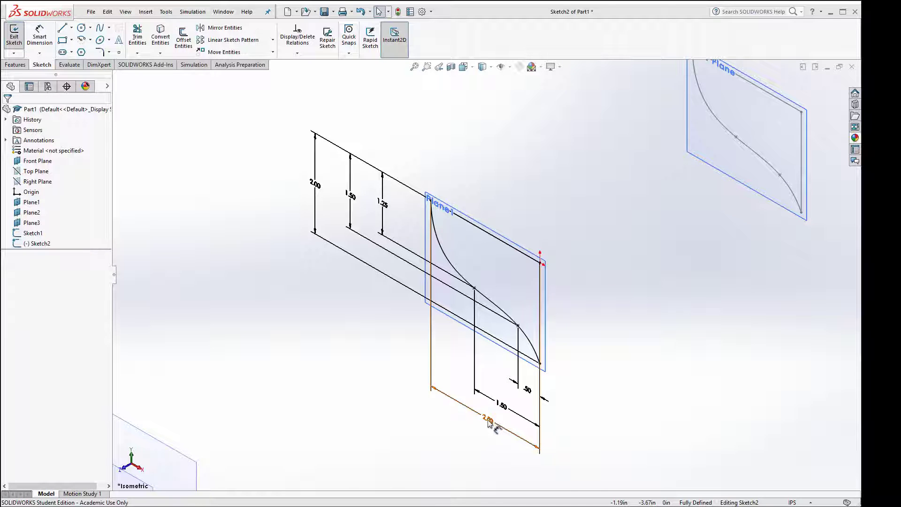
{"action": "double_click", "coordinate": [488, 421]}
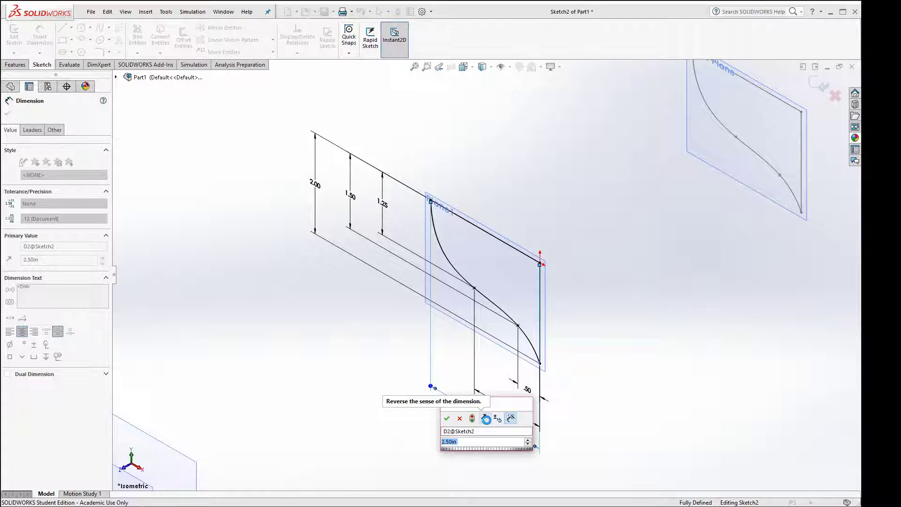
{"action": "type", "text": "3"}
{"action": "key", "text": "Return"}
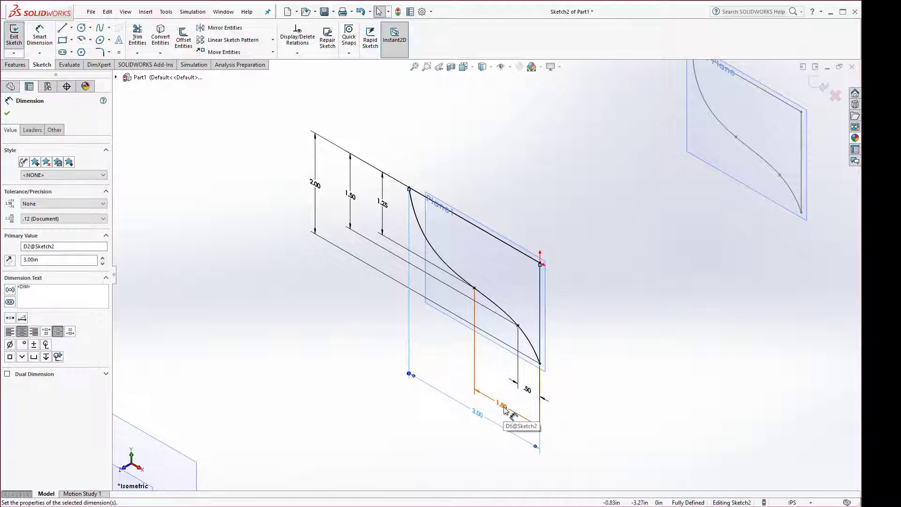
- Set the horizontal distances of the spline's first and second interior points from the vertical line to 2 in and .75 in
{"action": "double_click", "coordinate": [503, 406]}
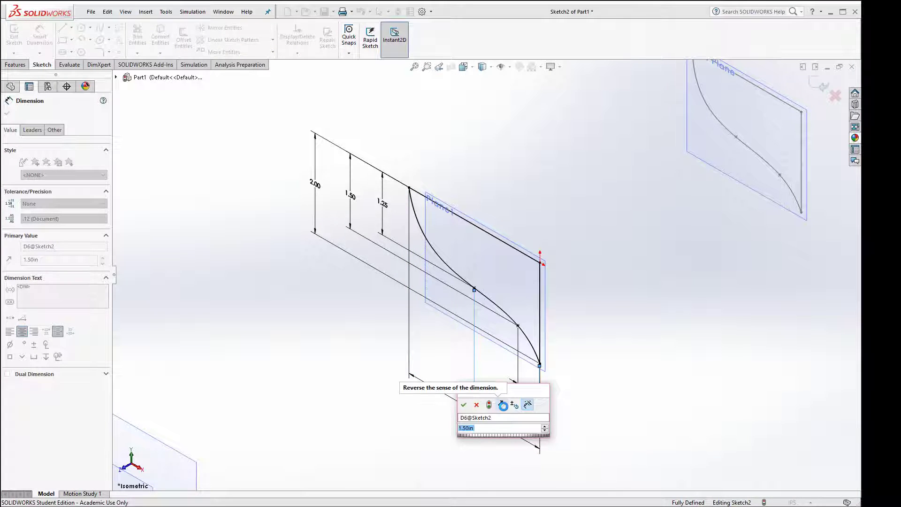
{"action": "type", "text": "2"}
{"action": "key", "text": "Return"}
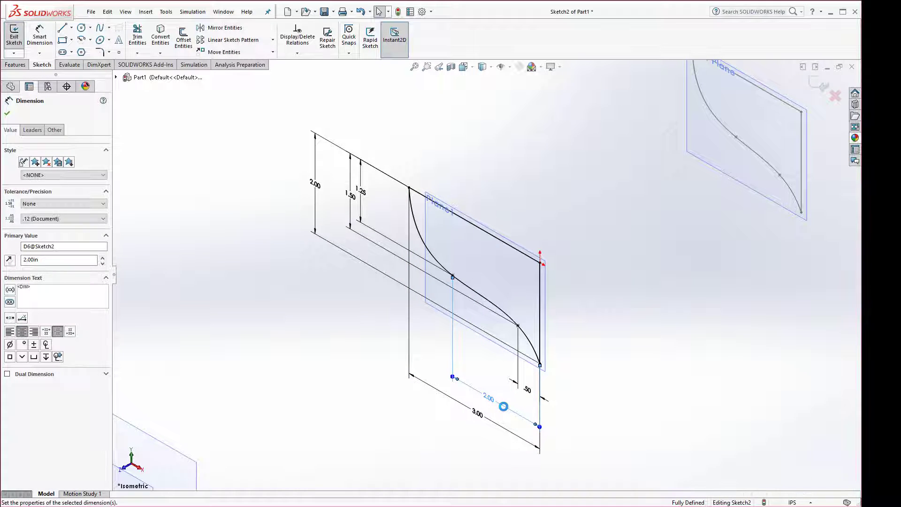
{"action": "double_click", "coordinate": [529, 389]}
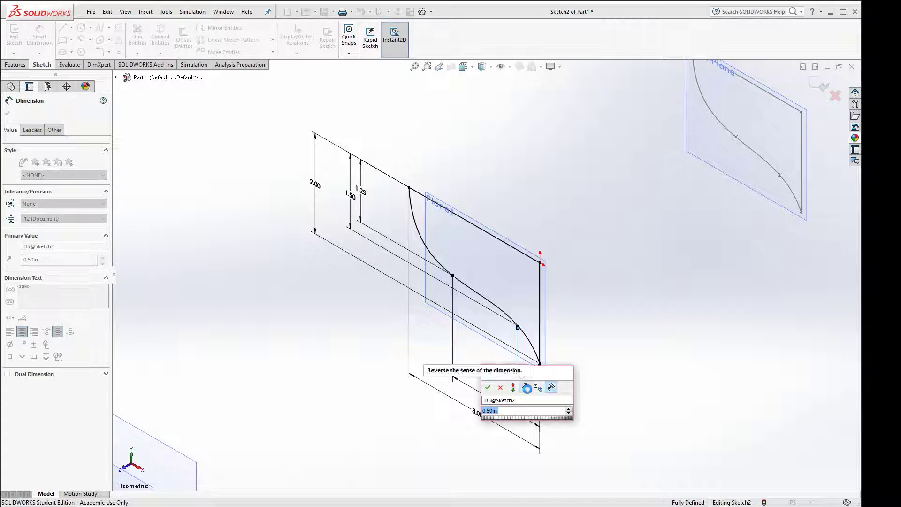
{"action": "type", "text": ".75"}
{"action": "key", "text": "Return"}
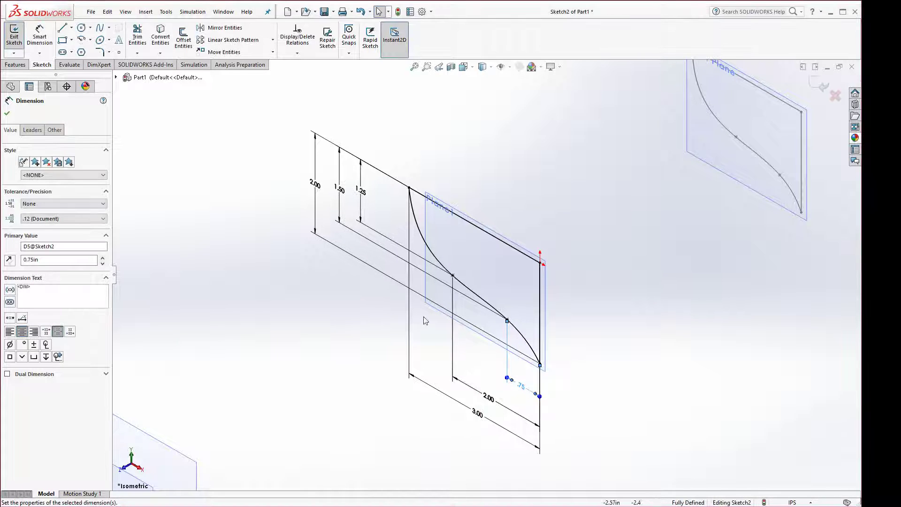
- Set the overall height of the Plane1 profile to 2.375 in
{"action": "double_click", "coordinate": [319, 191]}
{"action": "type", "text": "2.375"}
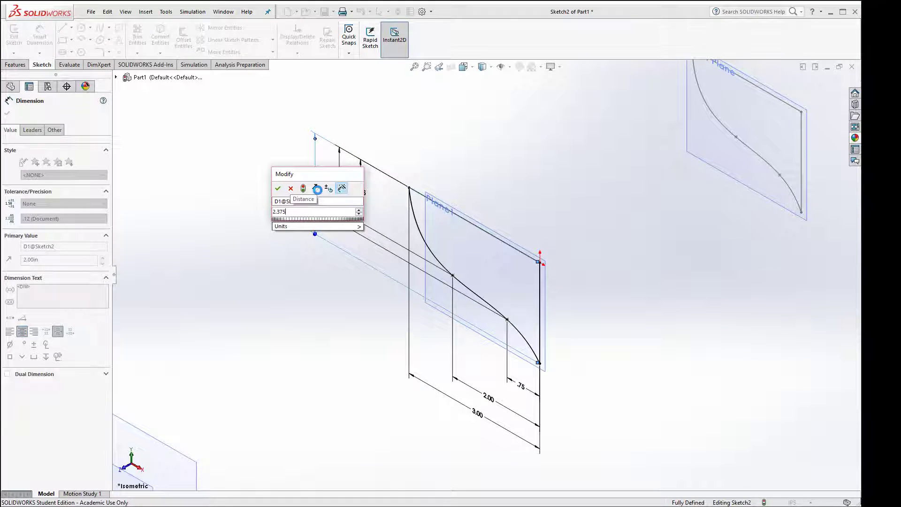
{"action": "key", "text": "Return"}
- Set the vertical distances of the Plane1 spline's second and first interior points from the top line to 1.75 in and 1.138 in
{"action": "double_click", "coordinate": [341, 191]}
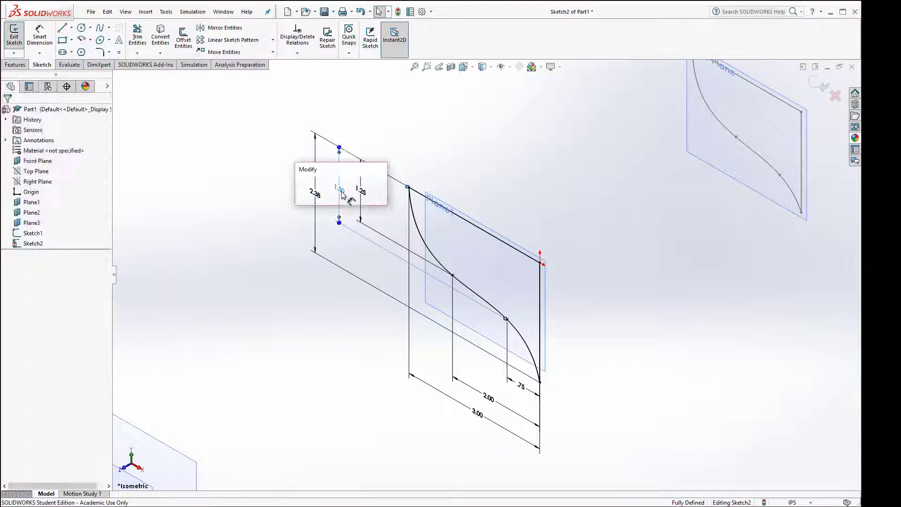
{"action": "type", "text": "1.75"}
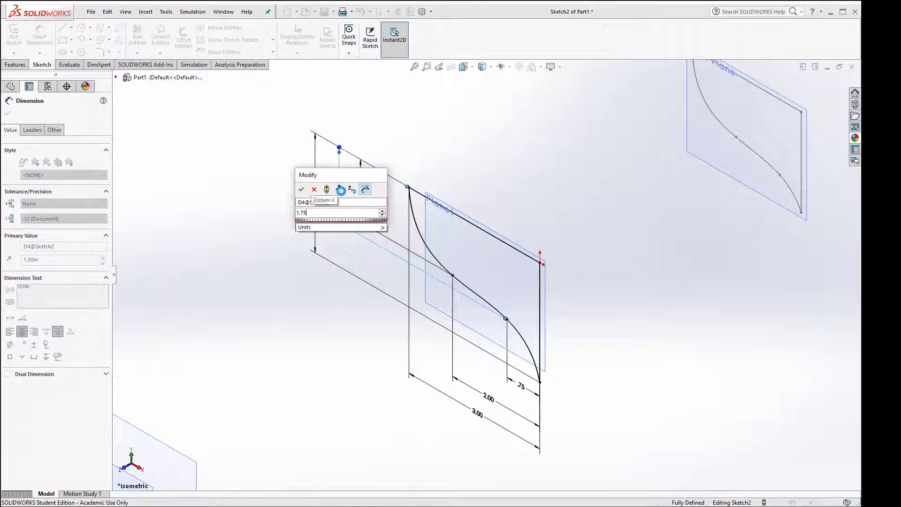
{"action": "key", "text": "Return"}
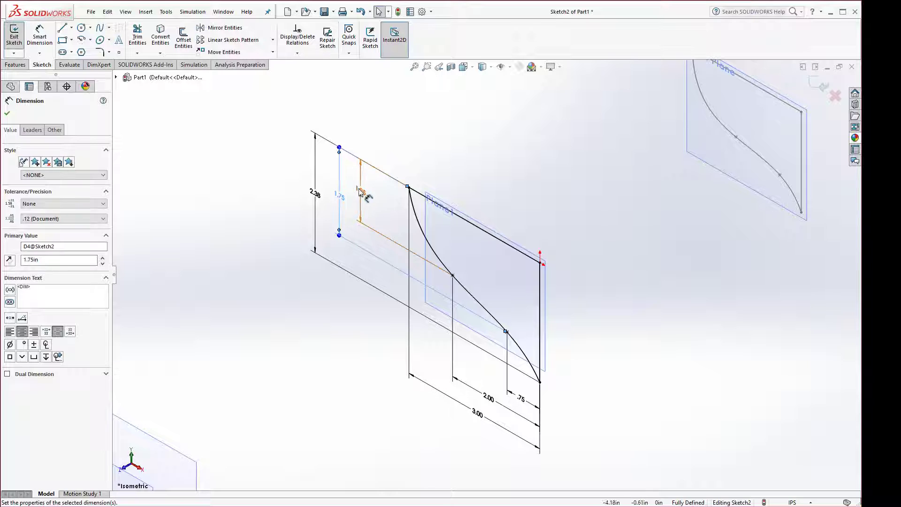
{"action": "double_click", "coordinate": [362, 191]}
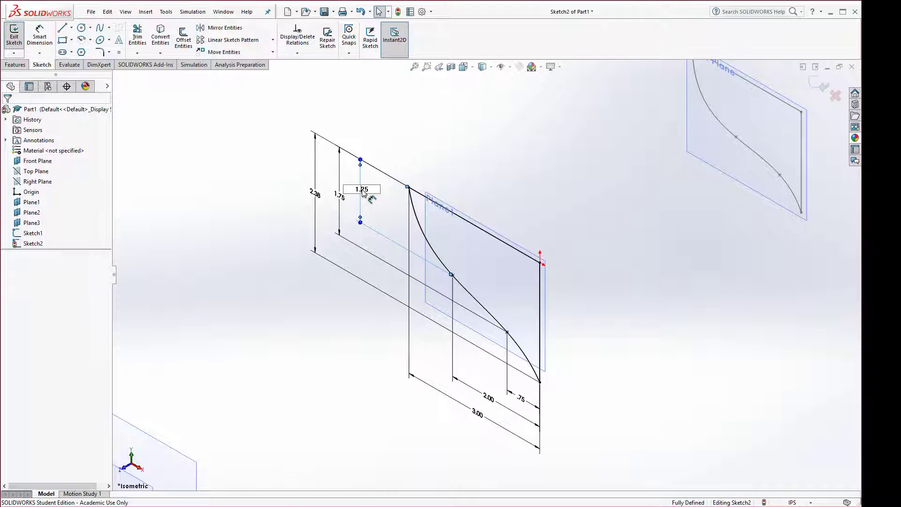
{"action": "type", "text": "1375"}
{"action": "key", "text": "Return"}
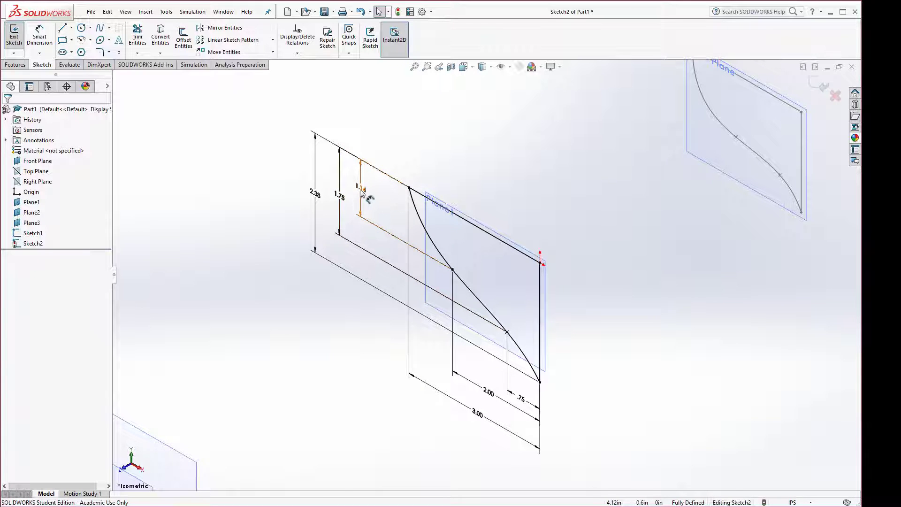
- Set the document's basic length unit to three decimal places (.123) and exit the Plane1 sketch
{"action": "left_click", "coordinate": [792, 503]}
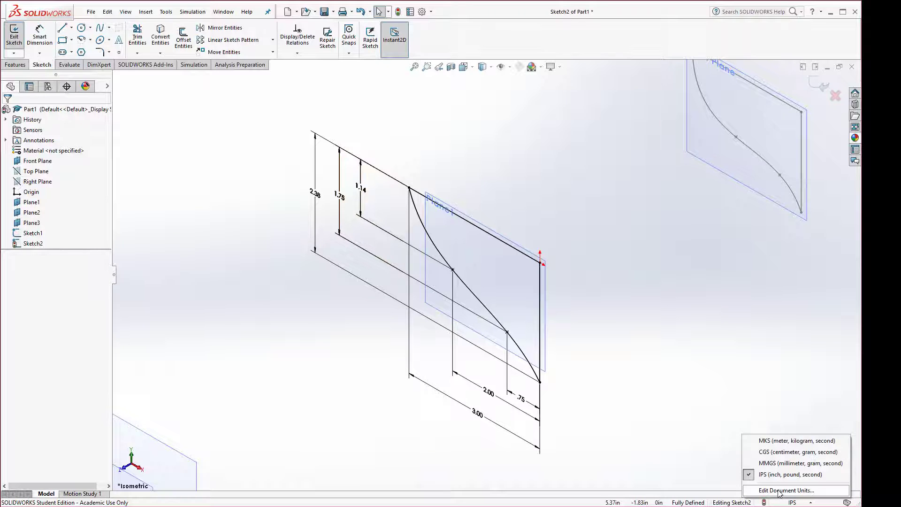
{"action": "left_click", "coordinate": [779, 491]}
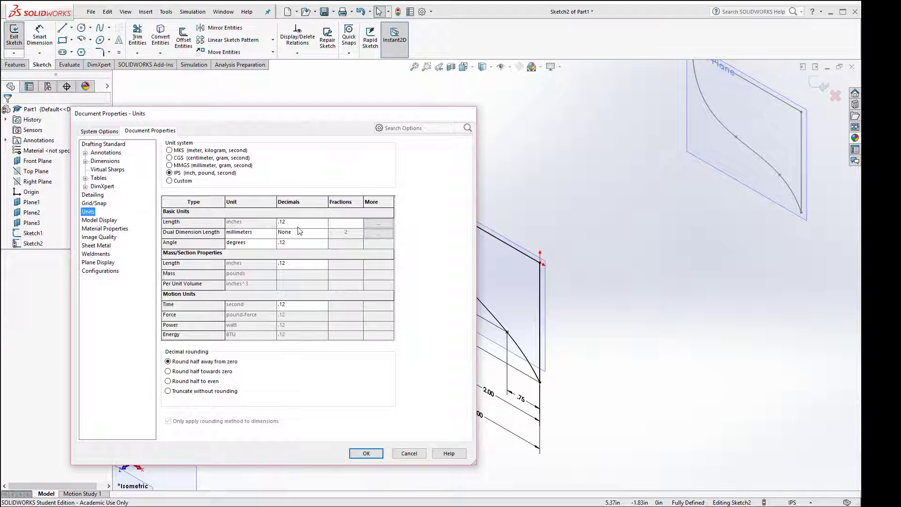
{"action": "left_click", "coordinate": [323, 222]}
{"action": "left_click", "coordinate": [290, 242]}
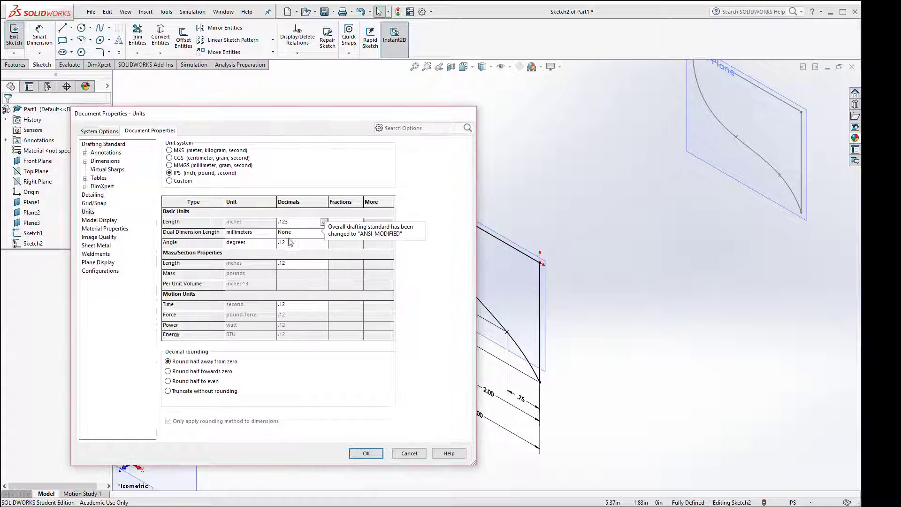
{"action": "left_click", "coordinate": [363, 452]}
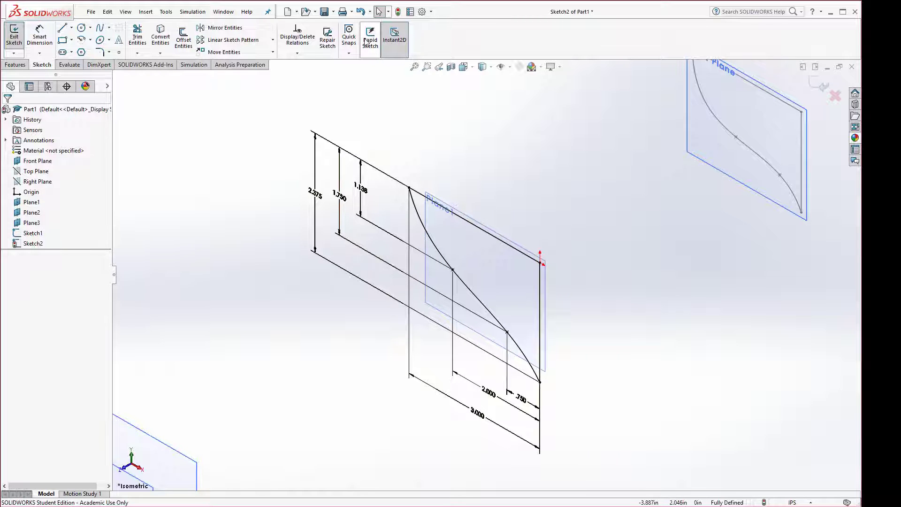
{"action": "left_click", "coordinate": [15, 44]}
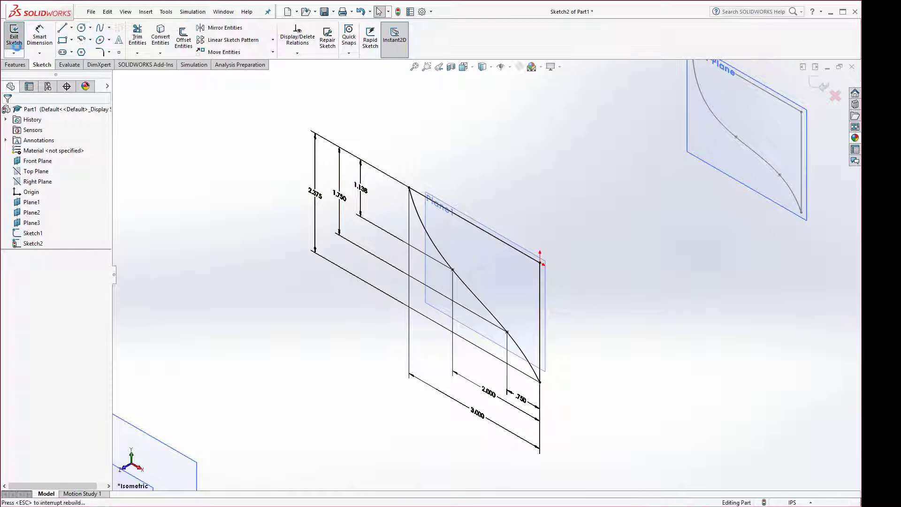
- Paste the copied Front Plane profile onto Plane2
{"action": "scroll", "coordinate": [382, 246], "scroll_direction": "up", "scroll_amount": 3}
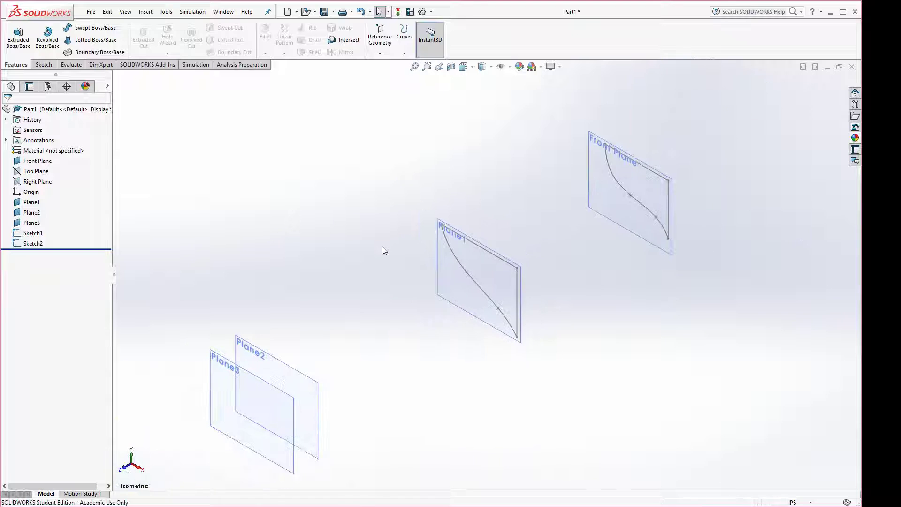
{"action": "scroll", "coordinate": [382, 247], "scroll_direction": "up", "scroll_amount": 2}
{"action": "scroll", "coordinate": [347, 361], "scroll_direction": "down", "scroll_amount": 1}
{"action": "scroll", "coordinate": [405, 310], "scroll_direction": "down", "scroll_amount": 2}
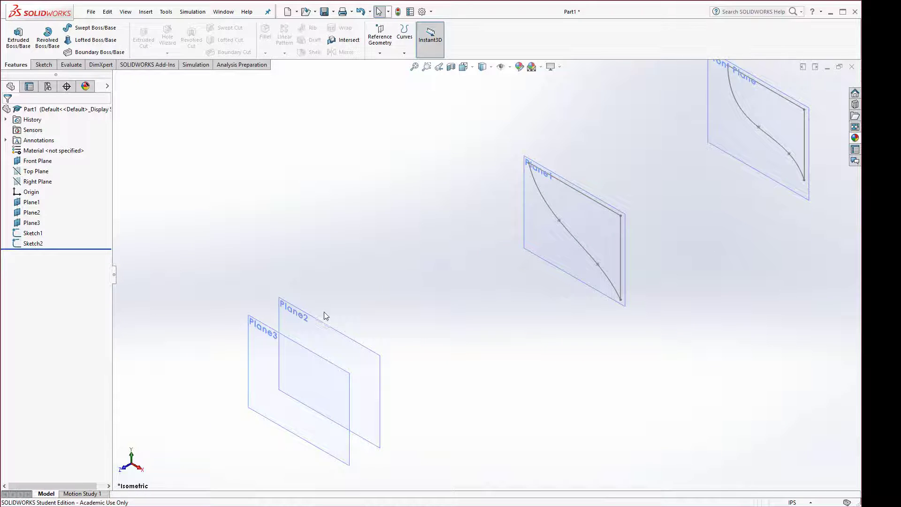
{"action": "left_click", "coordinate": [323, 324]}
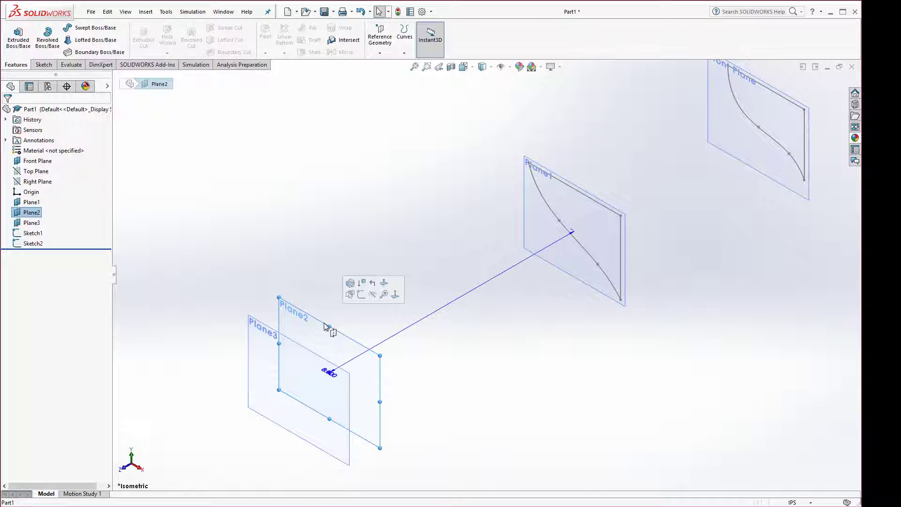
{"action": "left_click", "coordinate": [110, 13]}
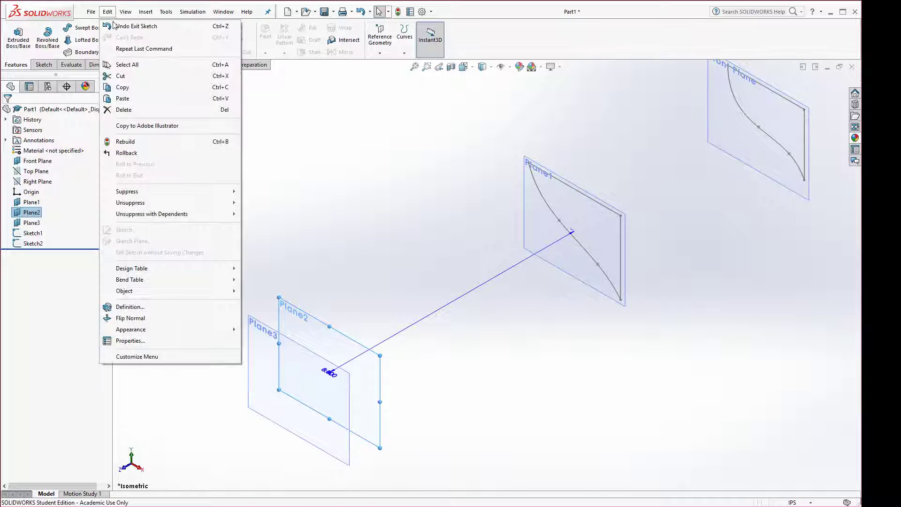
{"action": "left_click", "coordinate": [130, 98]}
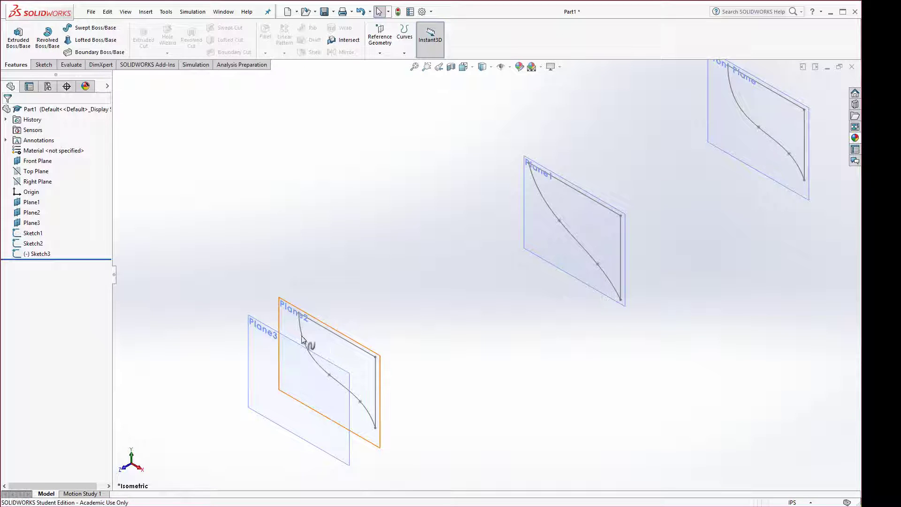
- Open the pasted sketch on Plane2 for editing and attach its upper corner point to the origin
{"action": "double_click", "coordinate": [344, 342]}
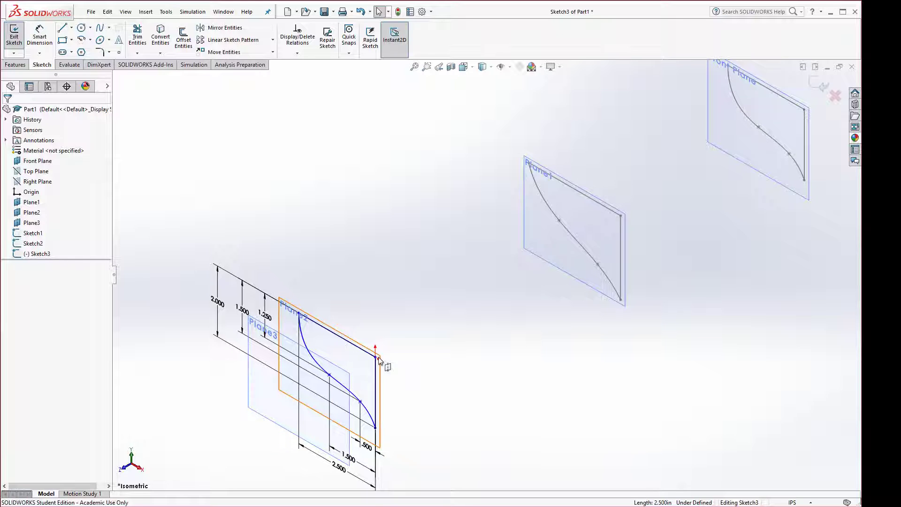
{"action": "left_click_drag", "start_coordinate": [376, 358], "coordinate": [341, 372]}
{"action": "mouse_move", "coordinate": [218, 389]}
{"action": "left_mouse_down"}
{"action": "mouse_move", "coordinate": [202, 394]}
{"action": "mouse_move", "coordinate": [377, 360]}
{"action": "left_mouse_up"}
{"action": "left_click", "coordinate": [402, 393]}
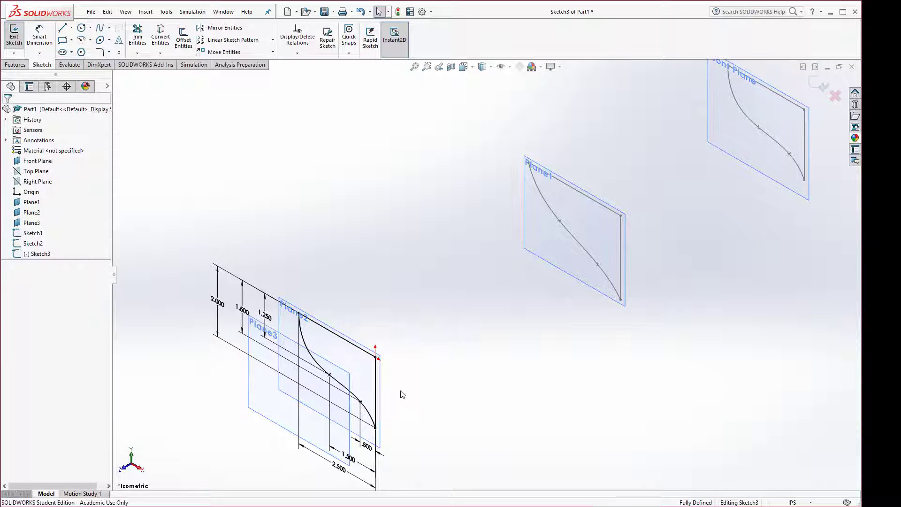
- Check the Sketch 3 dimensions in the SolidWorks Basics PDF and set the second and first interior spline points' horizontal distances to 0.2 in and .5 in
{"action": "scroll", "coordinate": [276, 459], "scroll_direction": "down", "scroll_amount": 1}
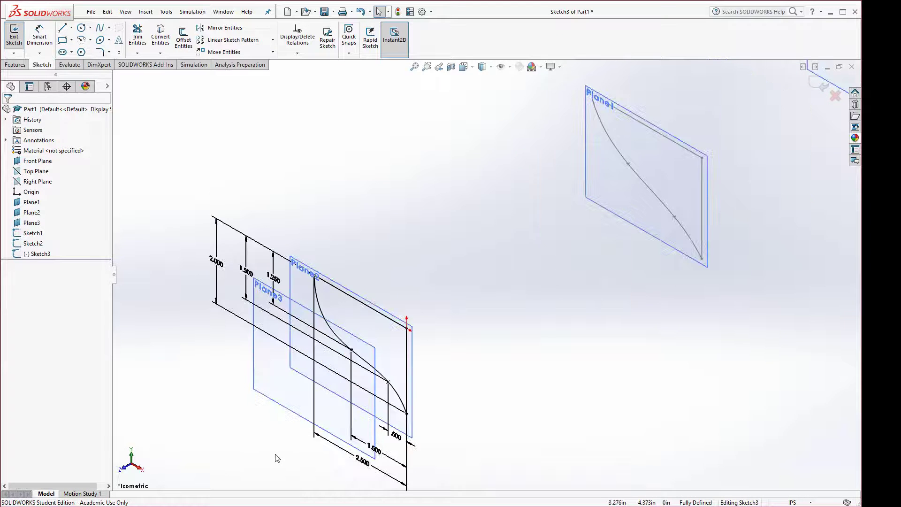
{"action": "scroll", "coordinate": [271, 443], "scroll_direction": "down", "scroll_amount": 1}
{"action": "scroll", "coordinate": [271, 443], "scroll_direction": "down", "scroll_amount": 1}
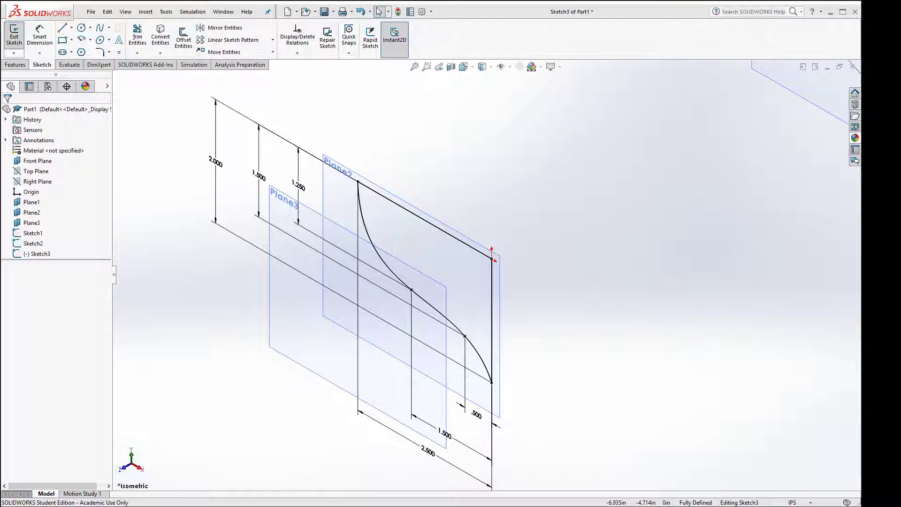
{"action": "left_click_drag", "start_coordinate": [0, 35], "coordinate": [430, 64]}
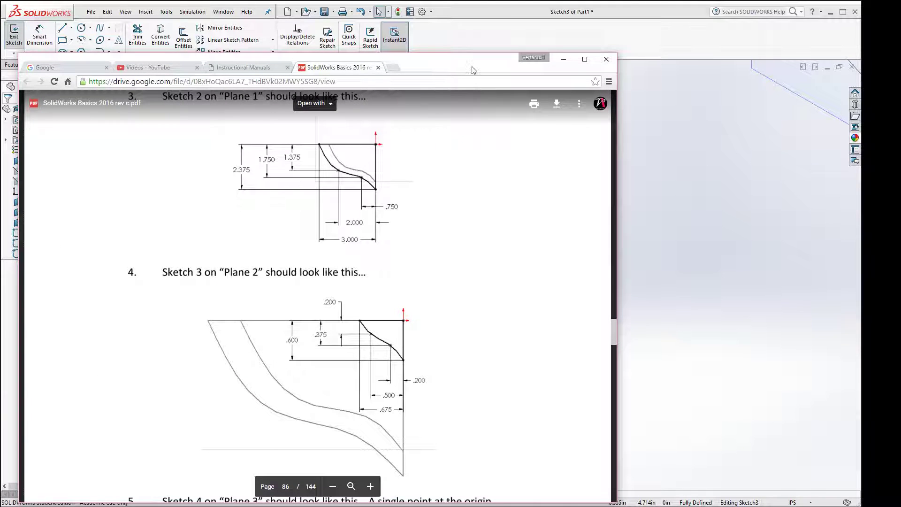
{"action": "left_click_drag", "start_coordinate": [472, 69], "coordinate": [0, 59]}
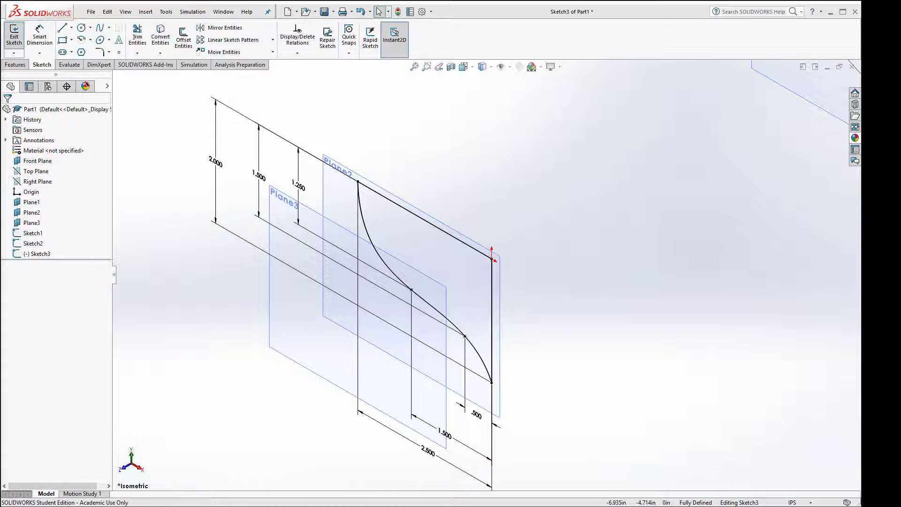
{"action": "double_click", "coordinate": [477, 415]}
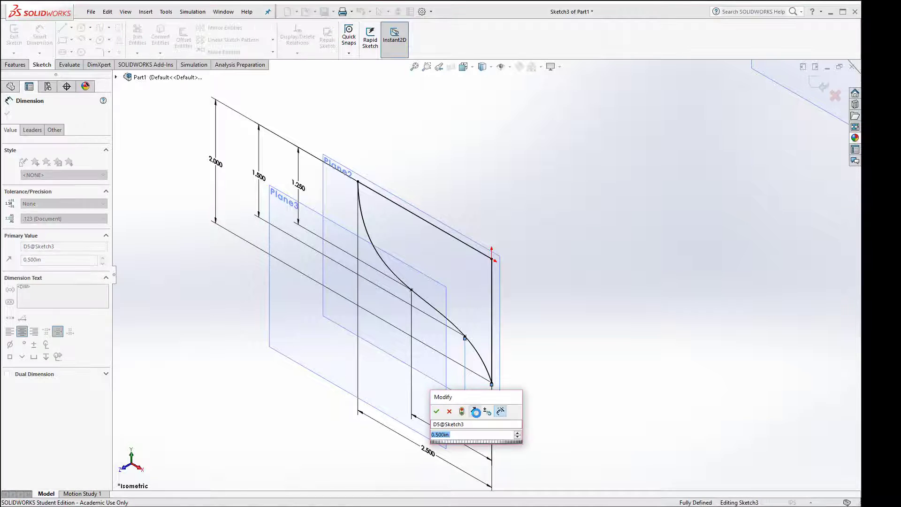
{"action": "type", "text": "0.2"}
{"action": "key", "text": "Return"}
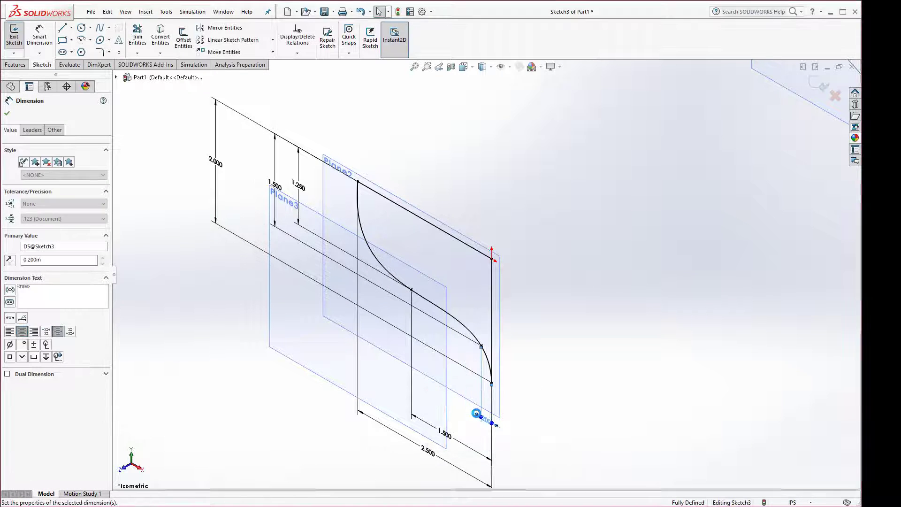
{"action": "double_click", "coordinate": [444, 436]}
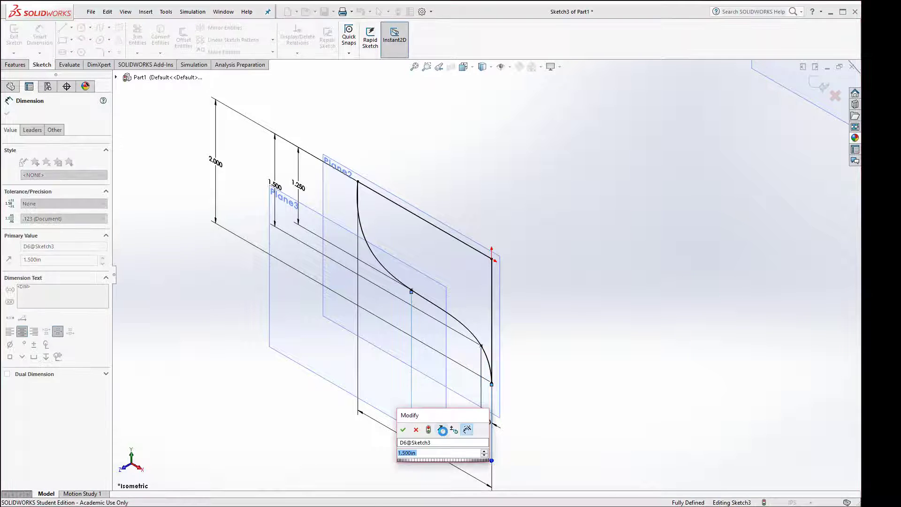
{"action": "type", "text": ".5"}
{"action": "key", "text": "Return"}
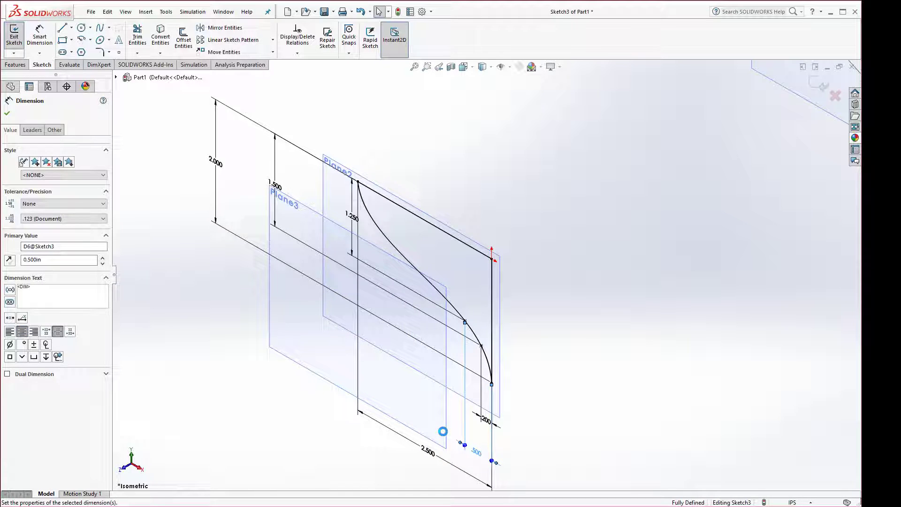
- Set the overall width of the Plane2 profile to .675 in
{"action": "double_click", "coordinate": [432, 453]}
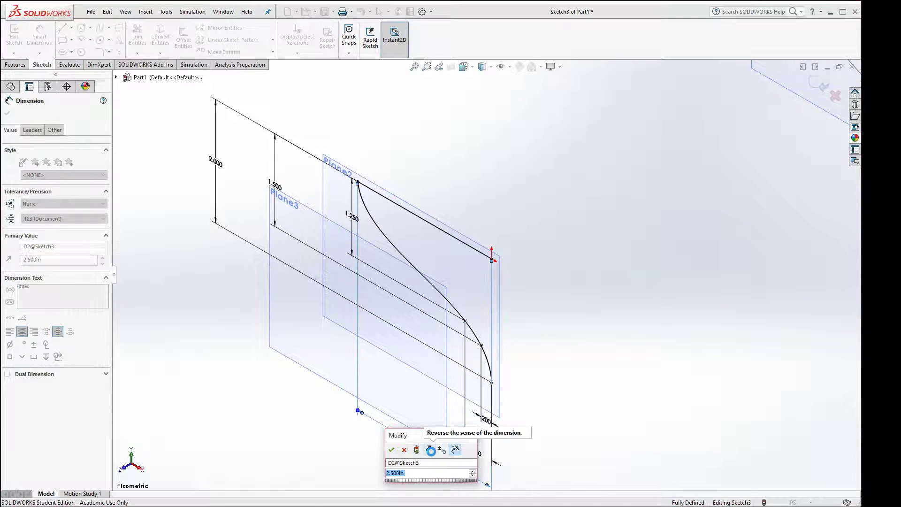
{"action": "type", "text": ".675"}
{"action": "key", "text": "Return"}
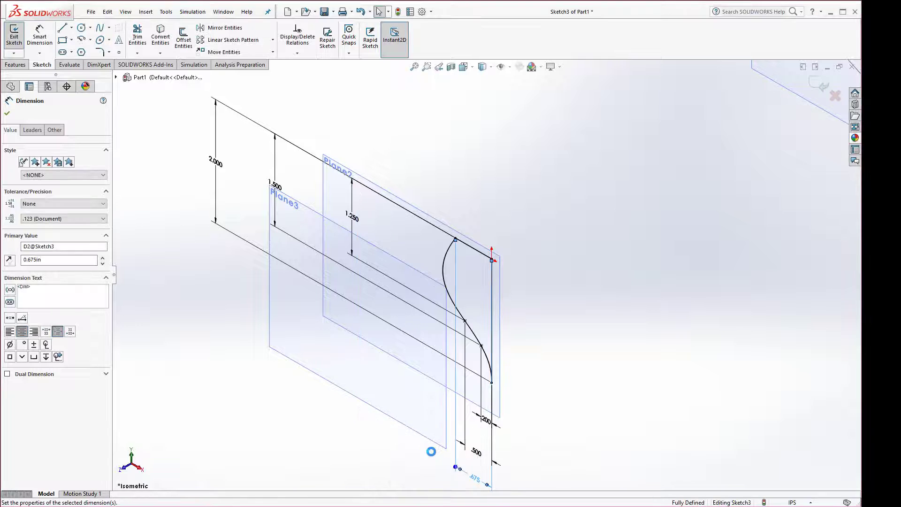
- Set the vertical distances of the Plane2 spline's first and second interior points from the top line to .2 in and .375 in
{"action": "double_click", "coordinate": [355, 226]}
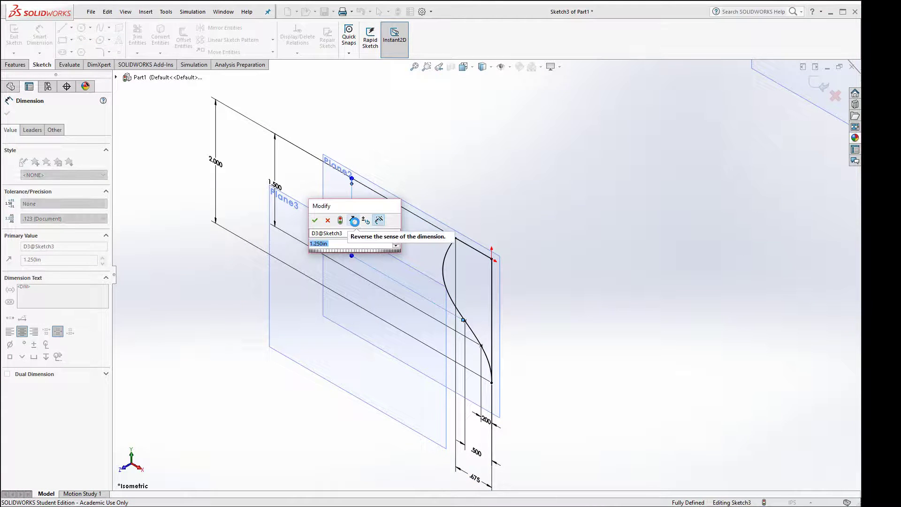
{"action": "type", "text": ".2"}
{"action": "key", "text": "Return"}
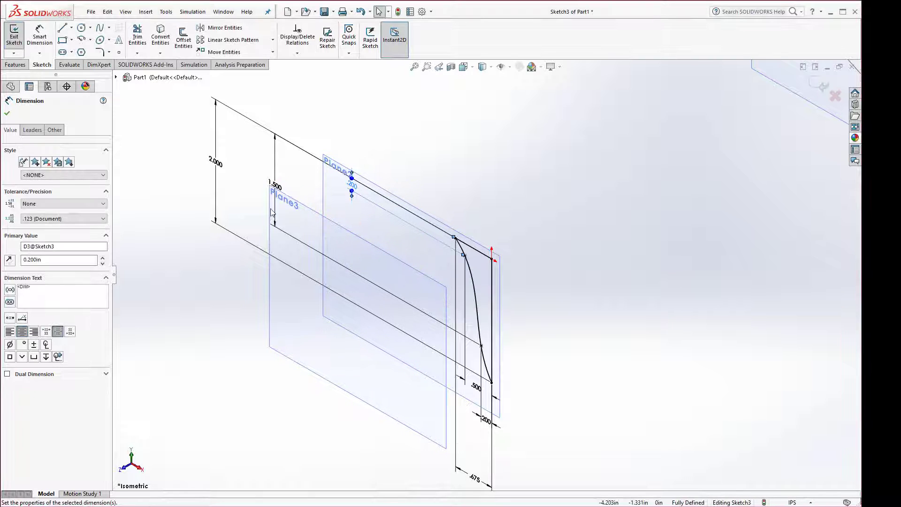
{"action": "double_click", "coordinate": [278, 187]}
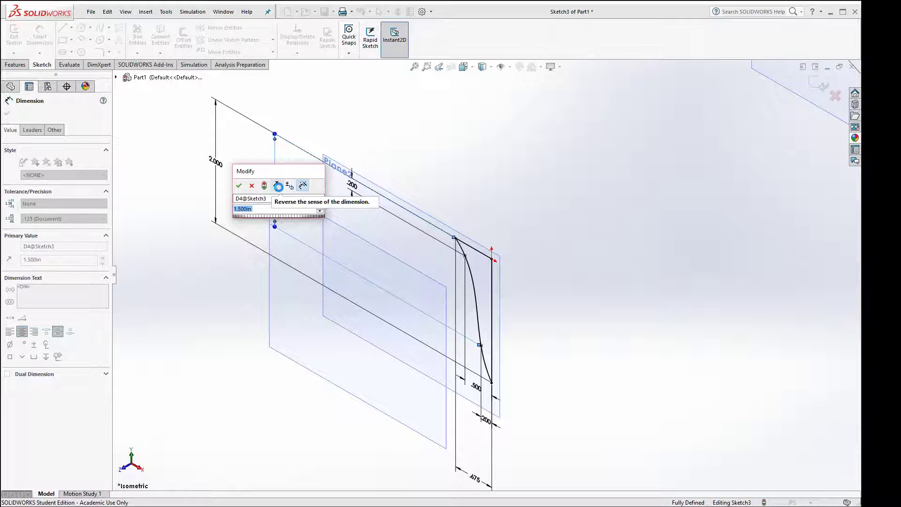
{"action": "type", "text": ".375"}
{"action": "key", "text": "Return"}
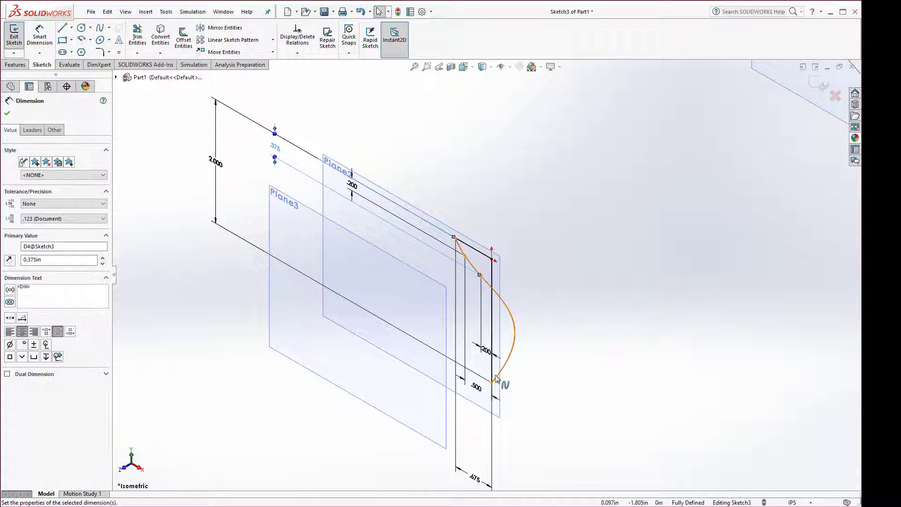
- Set the overall height of the Plane2 profile to .6 in
{"action": "double_click", "coordinate": [217, 163]}
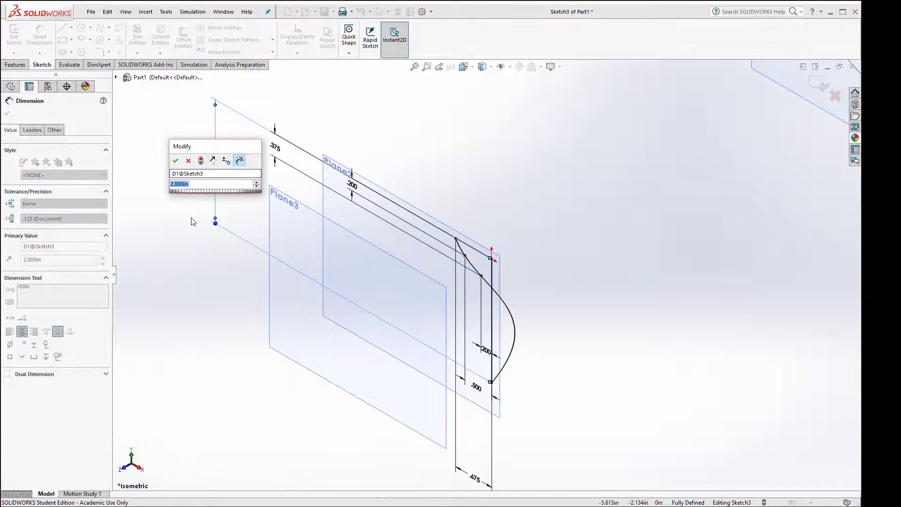
{"action": "type", "text": ".6"}
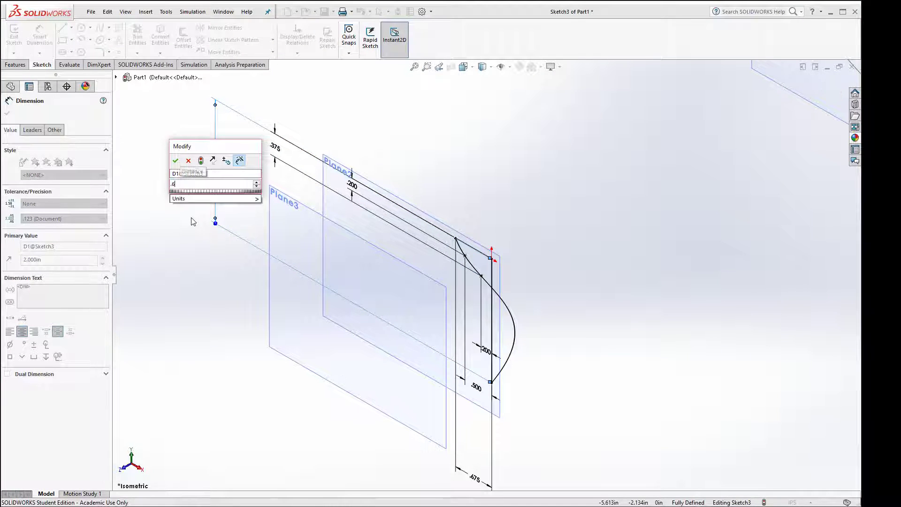
{"action": "key", "text": "Return"}
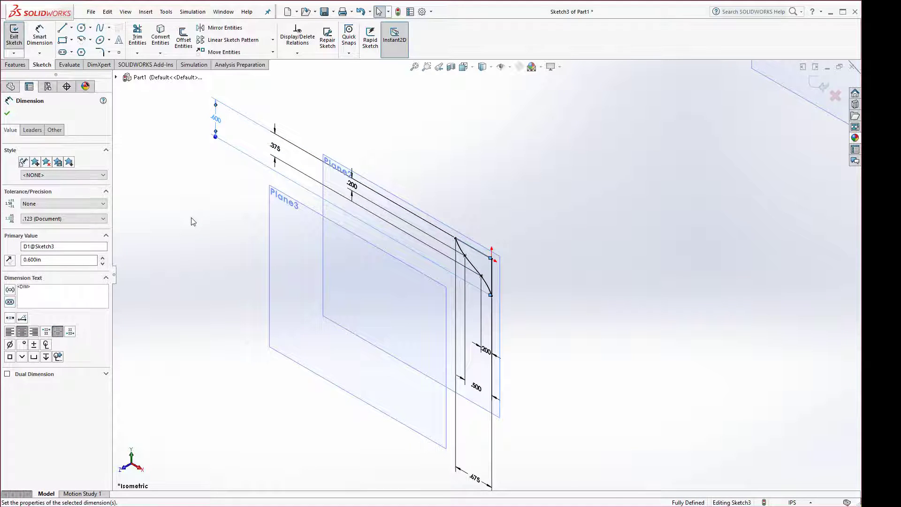
- Inspect the dimensioned Plane2 profile and finish its sketch
{"action": "left_click", "coordinate": [601, 293]}
{"action": "scroll", "coordinate": [476, 275], "scroll_direction": "down", "scroll_amount": 6}
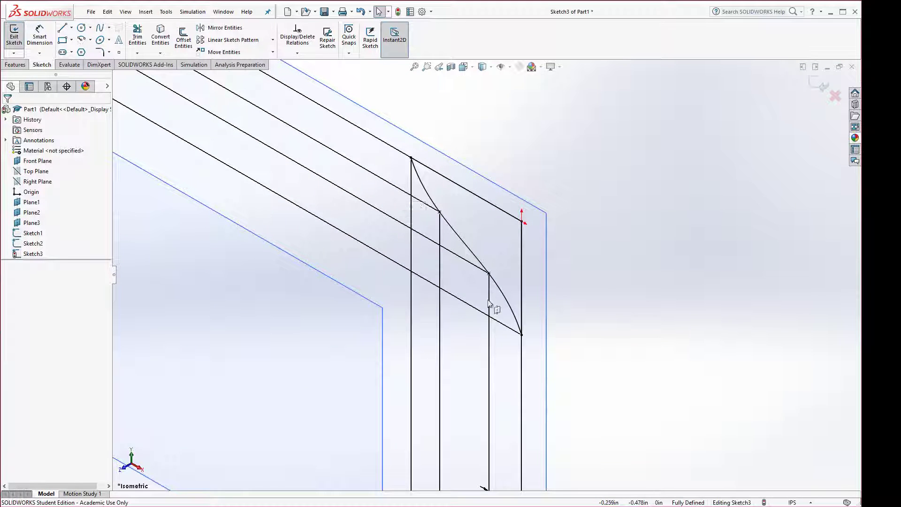
{"action": "scroll", "coordinate": [579, 332], "scroll_direction": "up", "scroll_amount": 3}
{"action": "scroll", "coordinate": [580, 334], "scroll_direction": "up", "scroll_amount": 2}
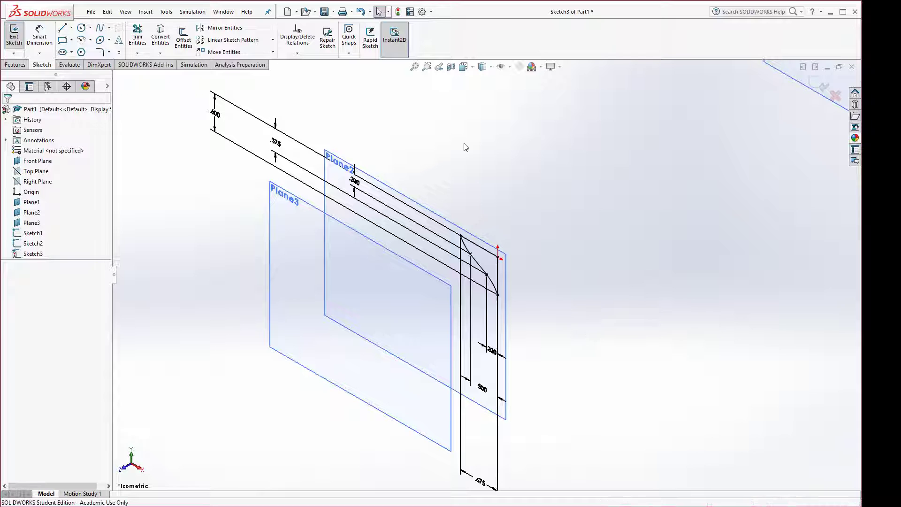
{"action": "left_click", "coordinate": [399, 13]}
- Sketch a single point on Plane3 coincident with the origin and finish the sketch
{"action": "scroll", "coordinate": [532, 223], "scroll_direction": "up", "scroll_amount": 3}
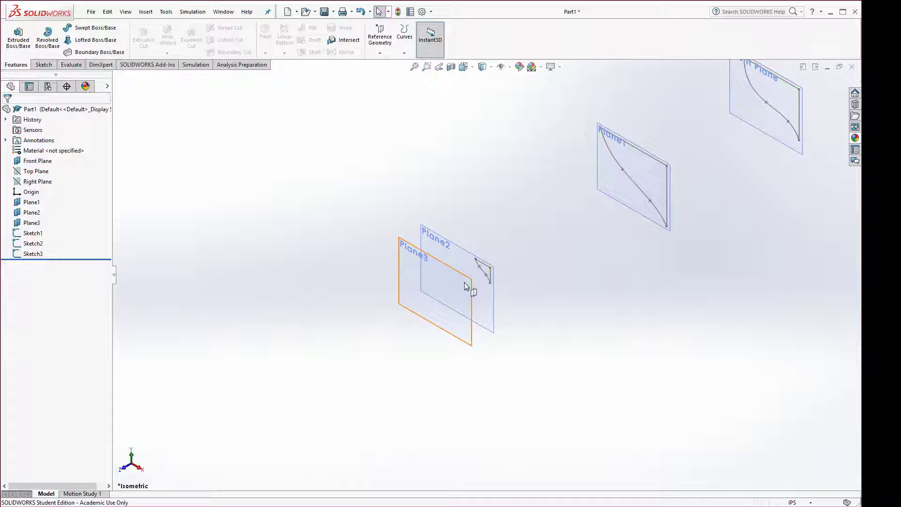
{"action": "scroll", "coordinate": [396, 280], "scroll_direction": "down", "scroll_amount": 2}
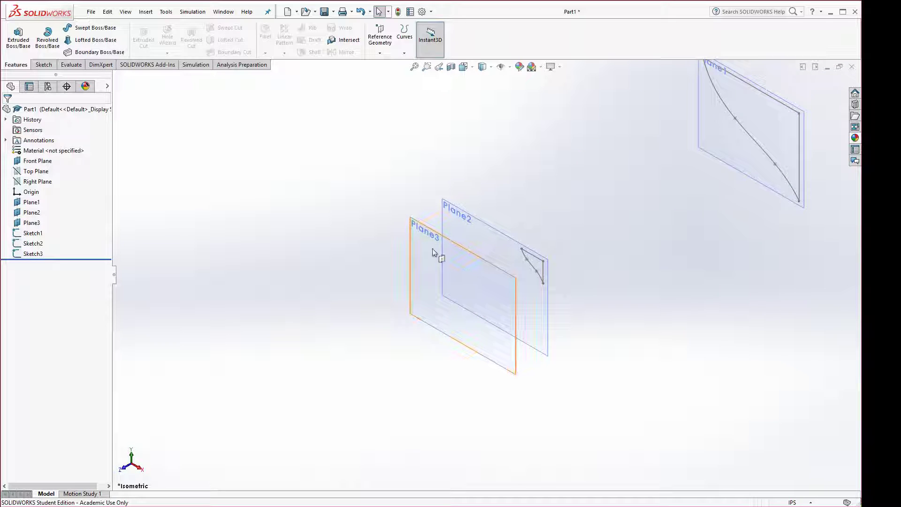
{"action": "left_click", "coordinate": [419, 227]}
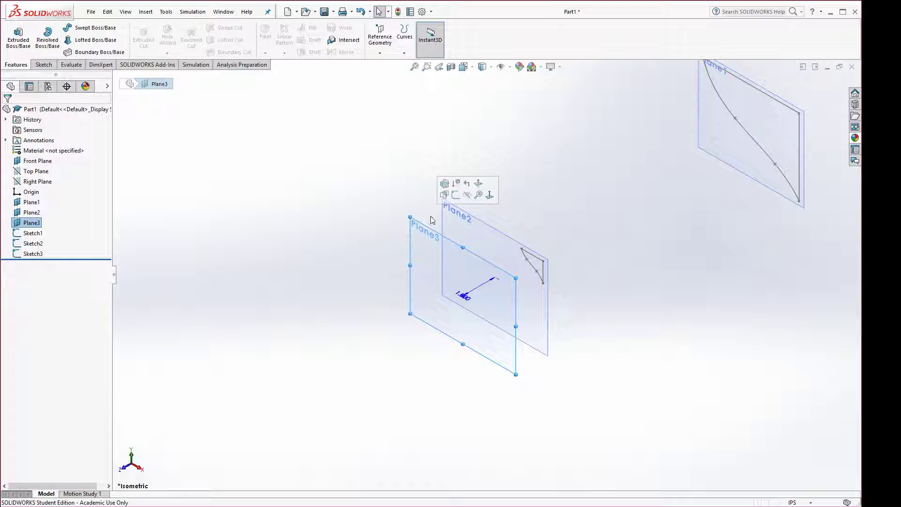
{"action": "left_click", "coordinate": [456, 194]}
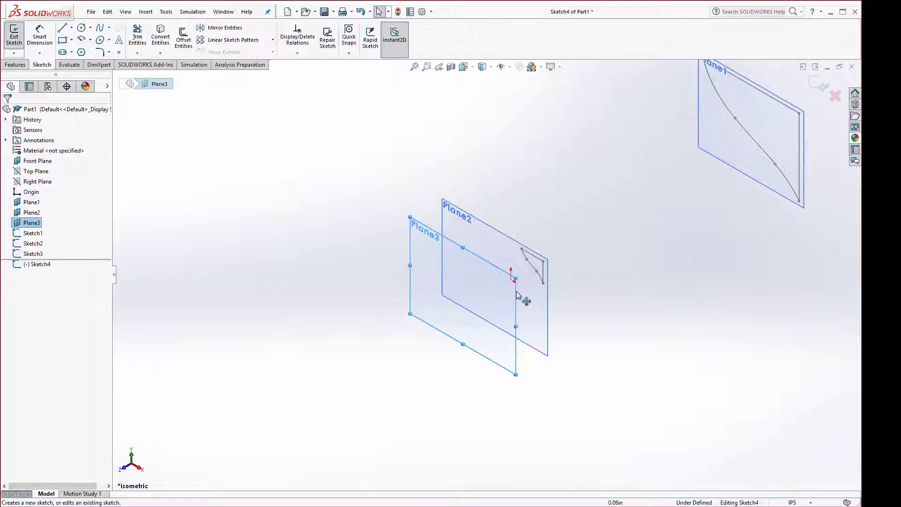
{"action": "scroll", "coordinate": [523, 300], "scroll_direction": "down", "scroll_amount": 2}
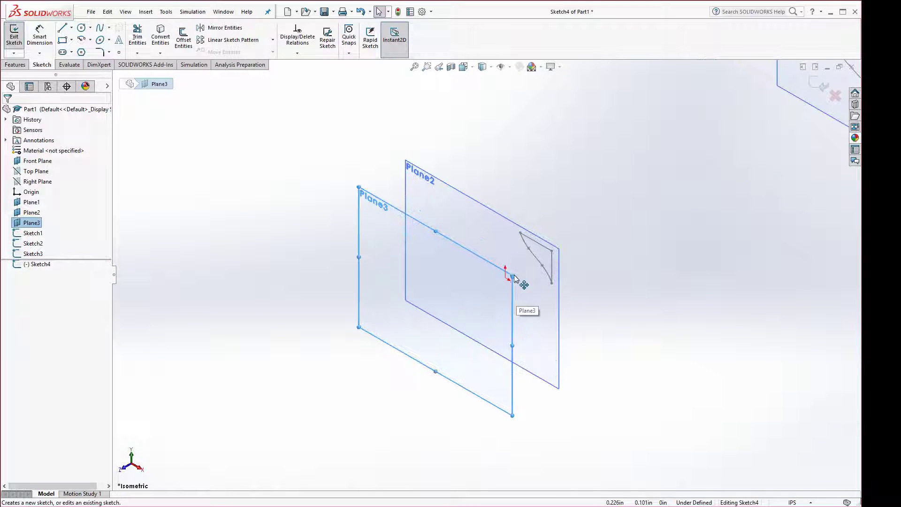
{"action": "left_click", "coordinate": [120, 53]}
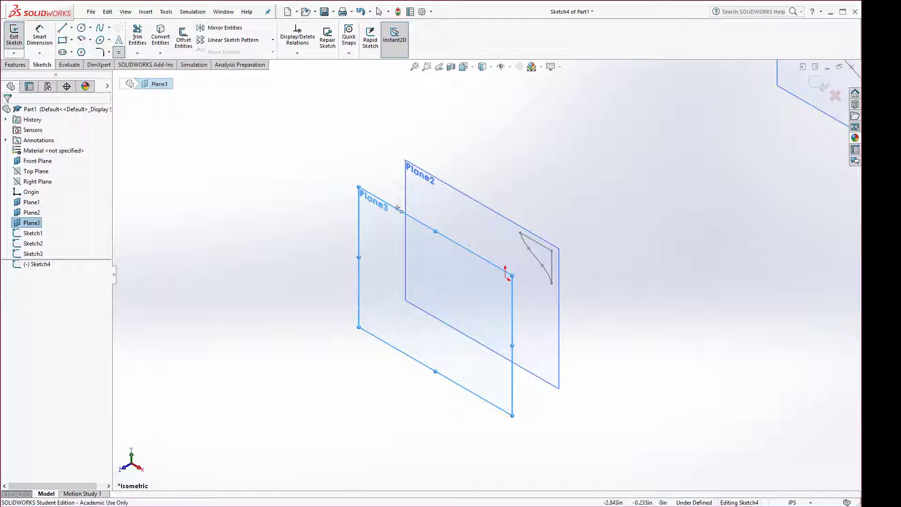
{"action": "left_click", "coordinate": [506, 277]}
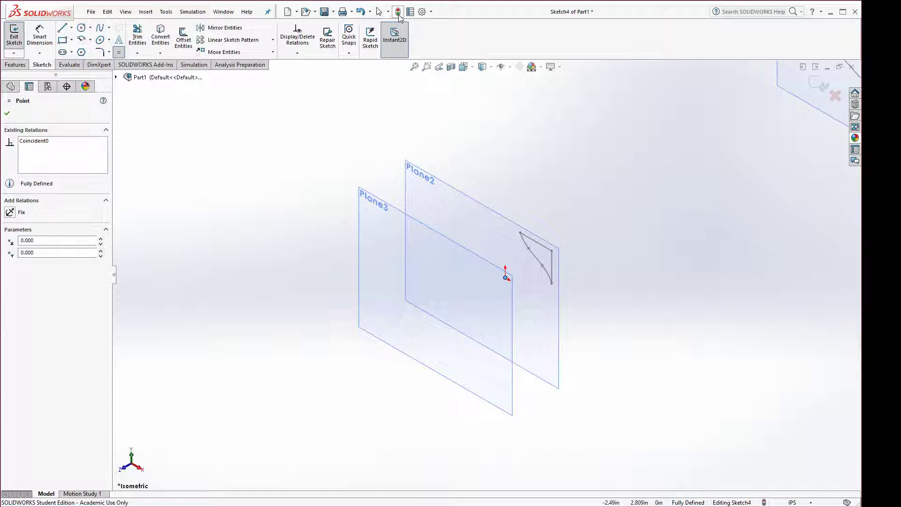
{"action": "left_click", "coordinate": [398, 12]}
{"action": "scroll", "coordinate": [266, 225], "scroll_direction": "up", "scroll_amount": 4}
{"action": "scroll", "coordinate": [346, 235], "scroll_direction": "up", "scroll_amount": 2}
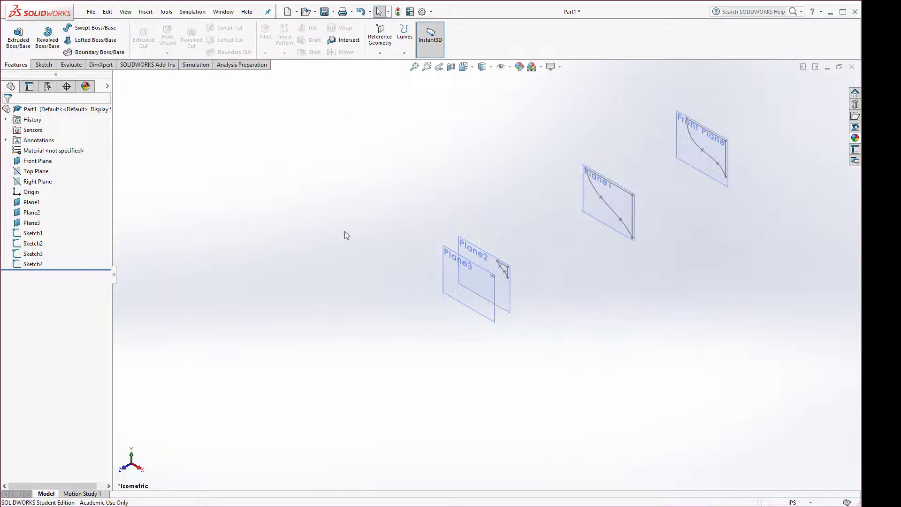
- Try reassigning the Plane2 profile sketch to Plane3 and undo the sketch plane change
{"action": "scroll", "coordinate": [611, 195], "scroll_direction": "down", "scroll_amount": 2}
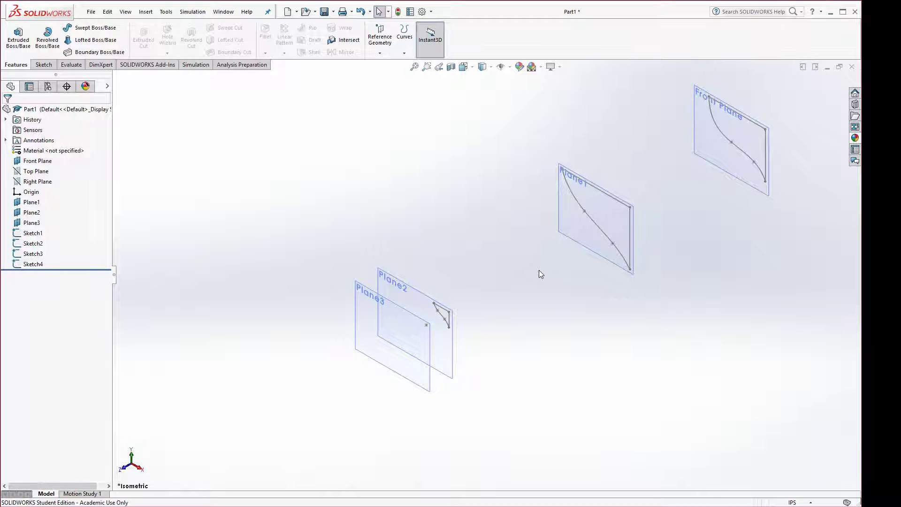
{"action": "scroll", "coordinate": [458, 315], "scroll_direction": "down", "scroll_amount": 10}
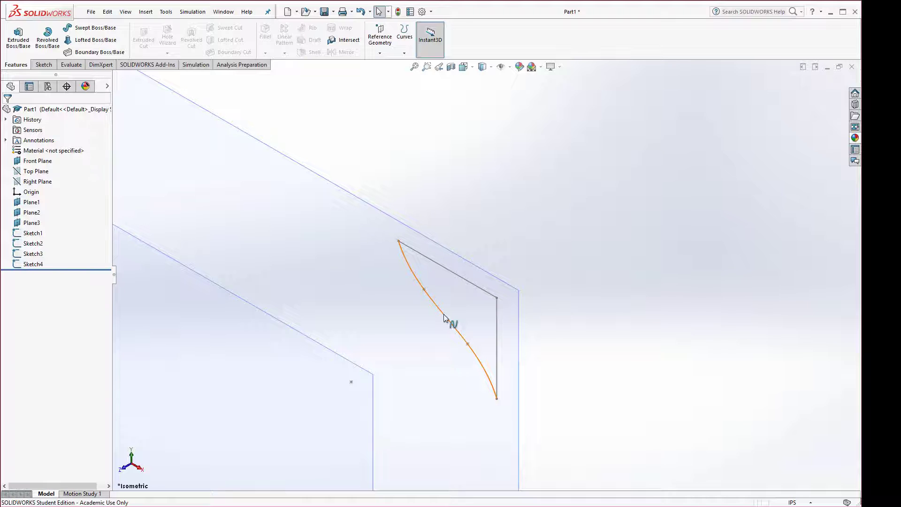
{"action": "right_click", "coordinate": [445, 317]}
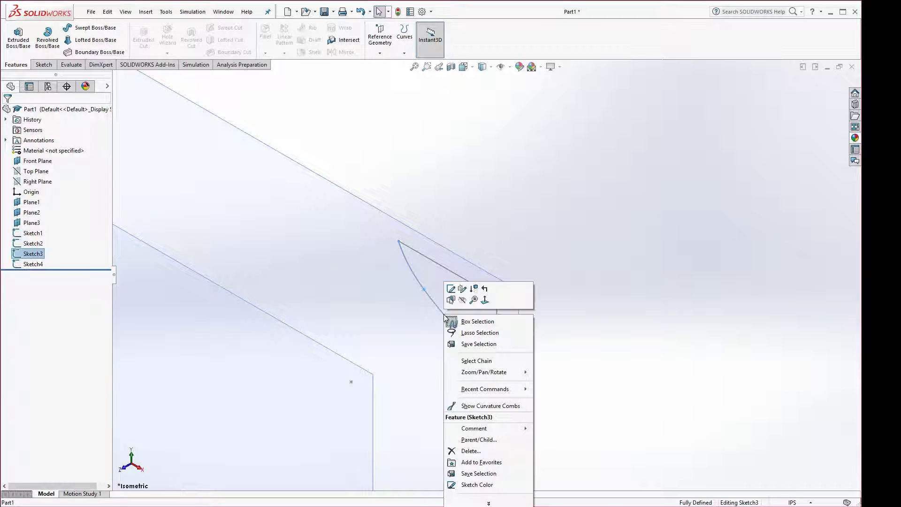
{"action": "left_click", "coordinate": [462, 289]}
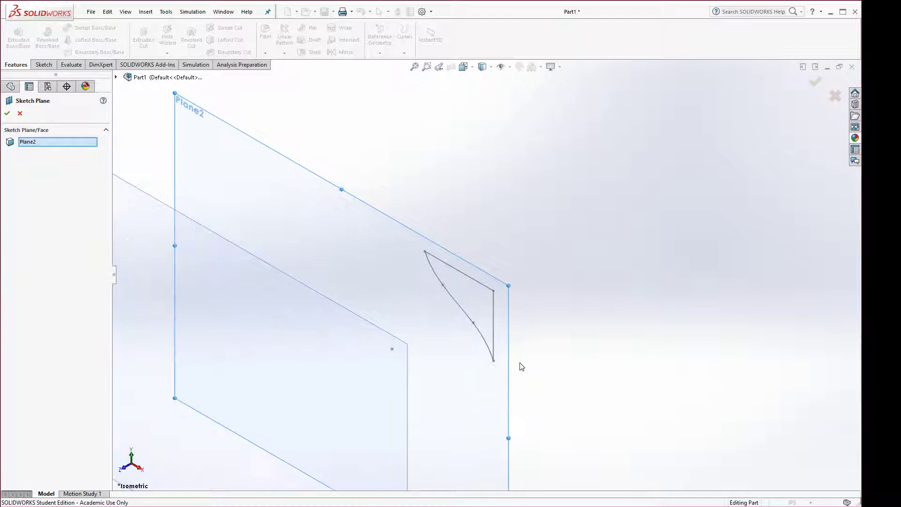
{"action": "scroll", "coordinate": [271, 408], "scroll_direction": "down", "scroll_amount": 1}
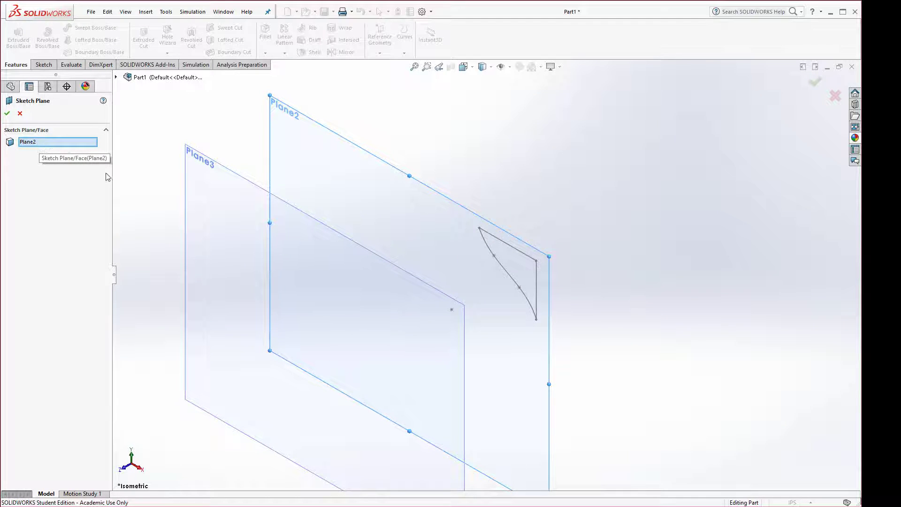
{"action": "left_click", "coordinate": [223, 170]}
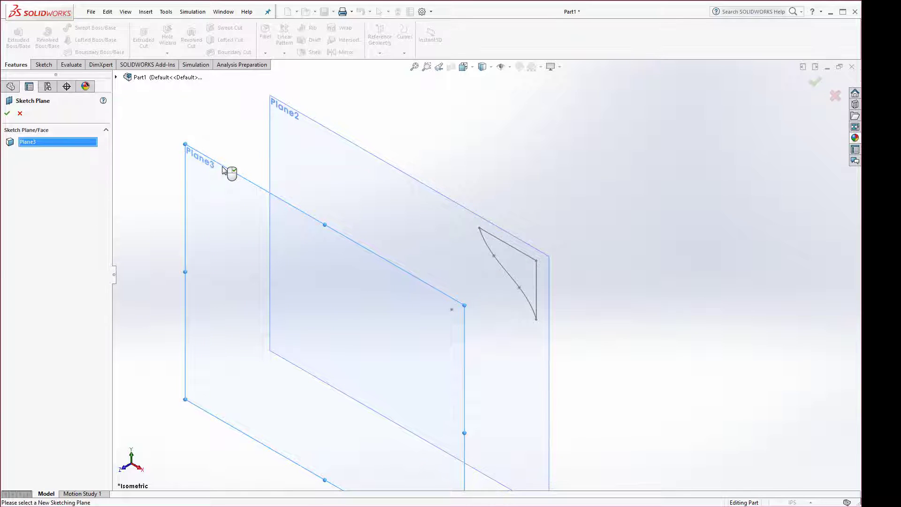
{"action": "right_click", "coordinate": [225, 171]}
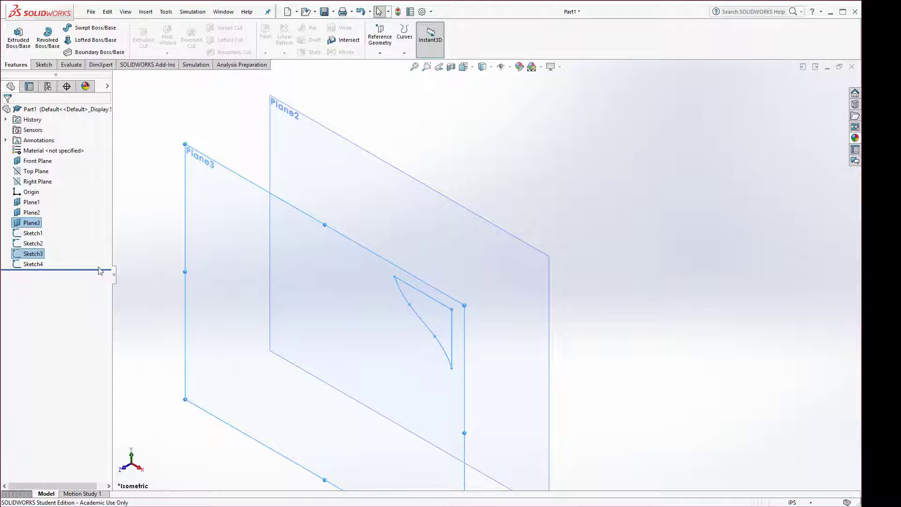
{"action": "left_click", "coordinate": [39, 264]}
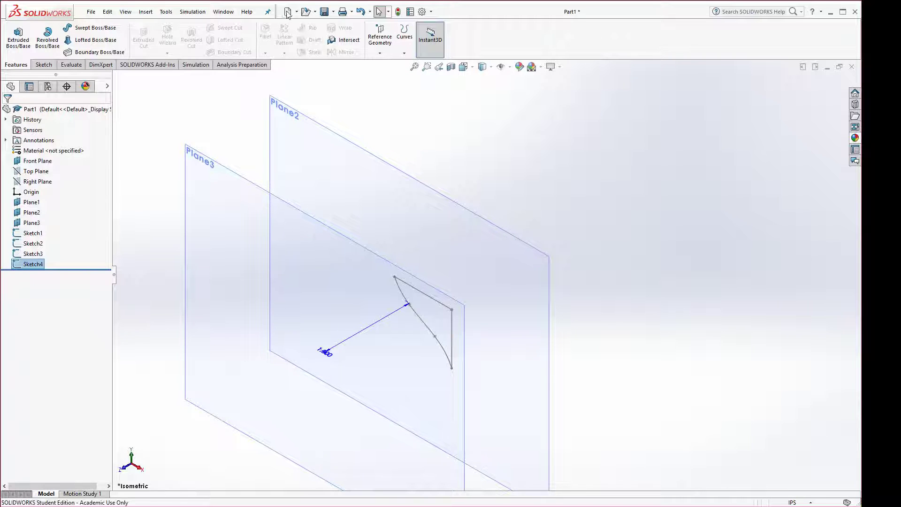
{"action": "left_click", "coordinate": [360, 11]}
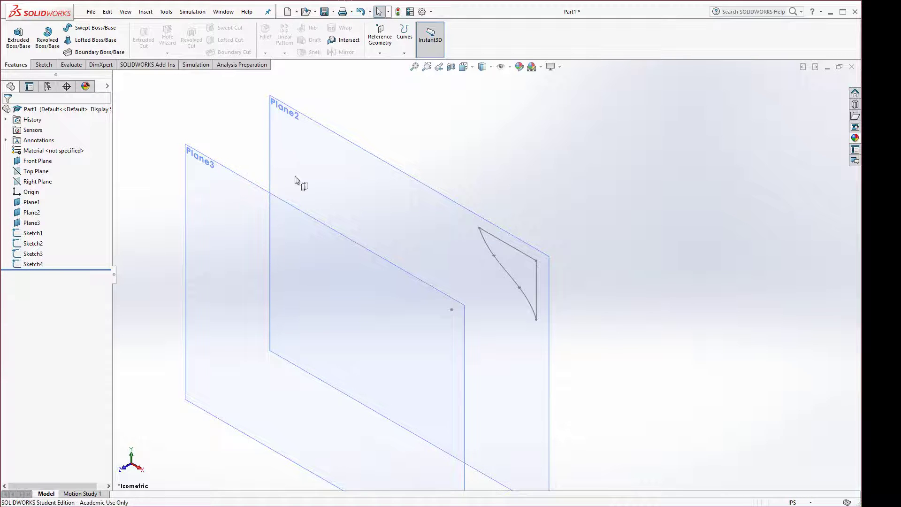
- Fit the whole model in view and hide all planes so only the four sketches are displayed
{"action": "scroll", "coordinate": [236, 271], "scroll_direction": "up", "scroll_amount": 8}
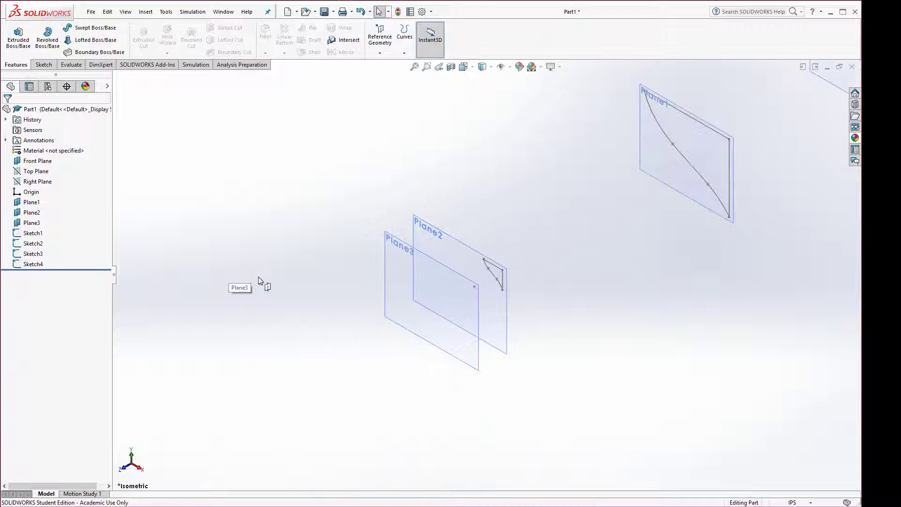
{"action": "key", "text": "f"}
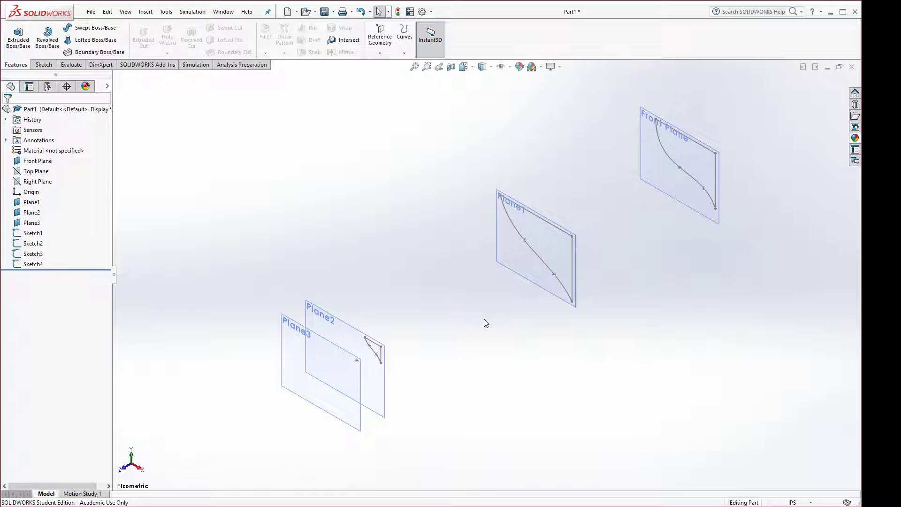
{"action": "scroll", "coordinate": [486, 323], "scroll_direction": "down", "scroll_amount": 2}
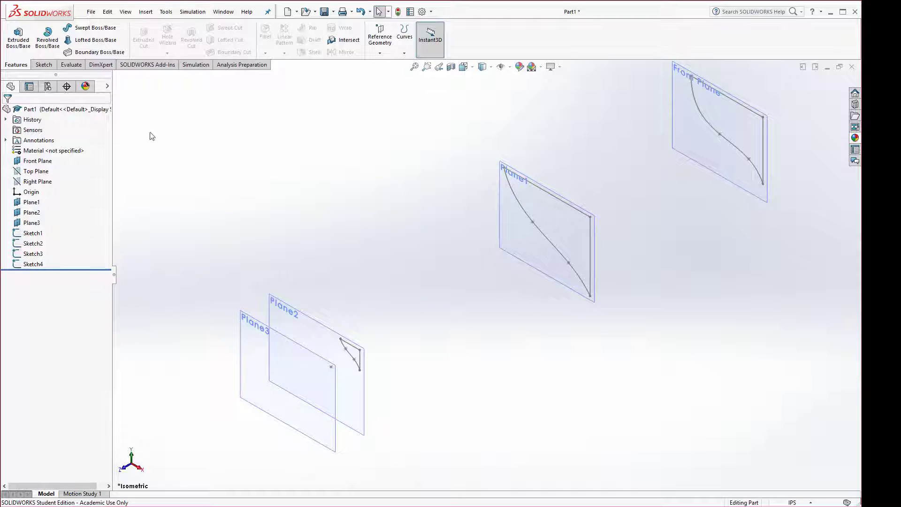
{"action": "left_click", "coordinate": [125, 11]}
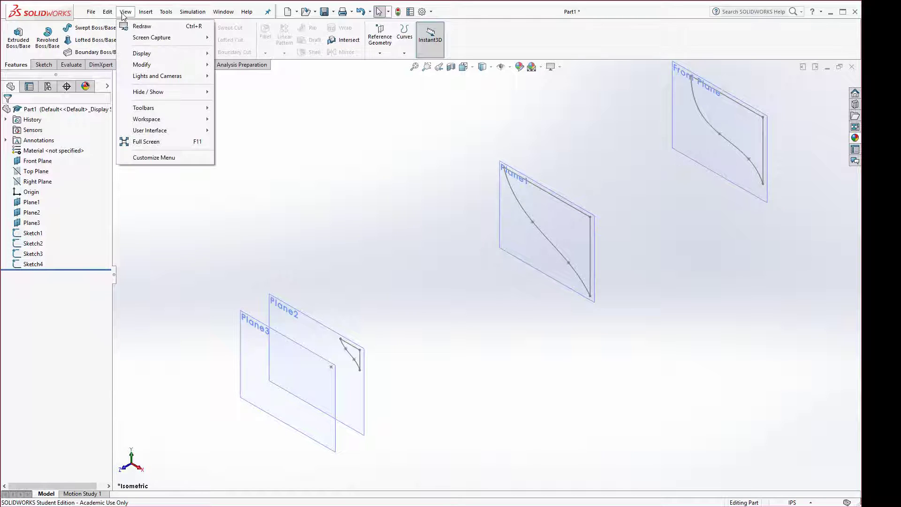
{"action": "mouse_move", "coordinate": [146, 11]}
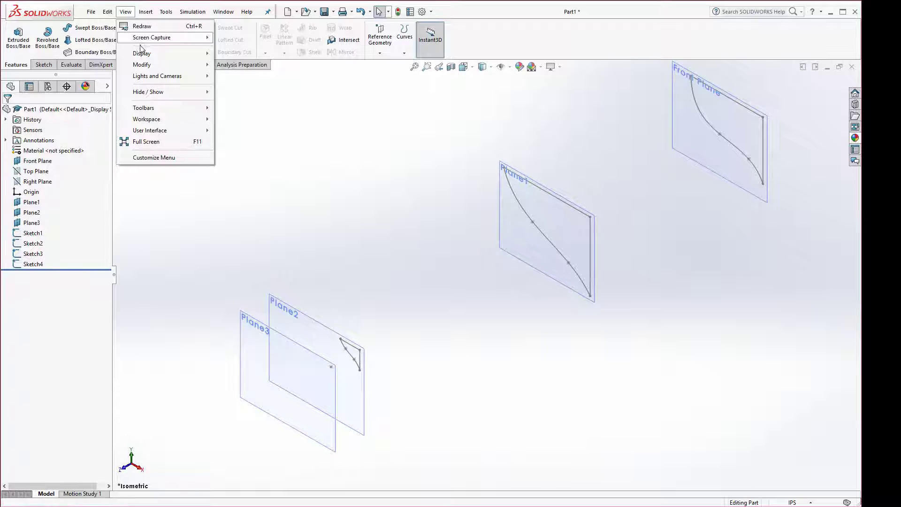
{"action": "mouse_move", "coordinate": [142, 53]}
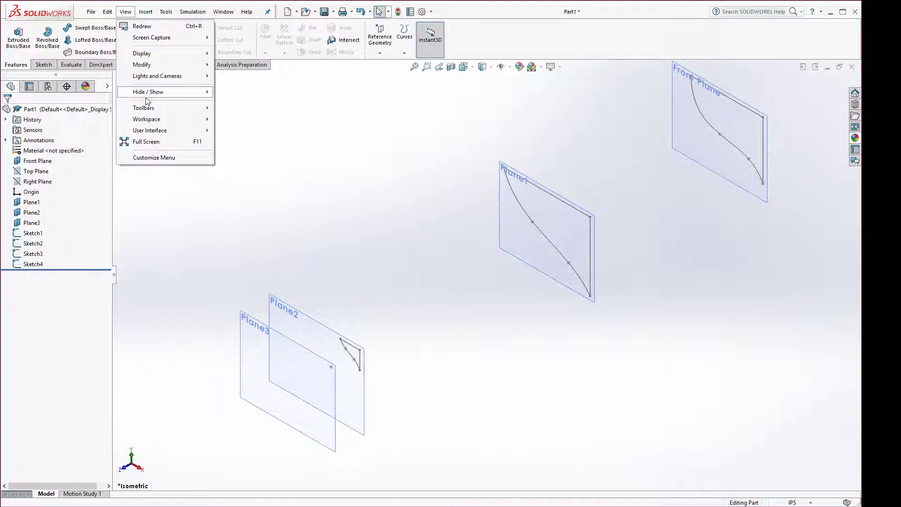
{"action": "mouse_move", "coordinate": [148, 92]}
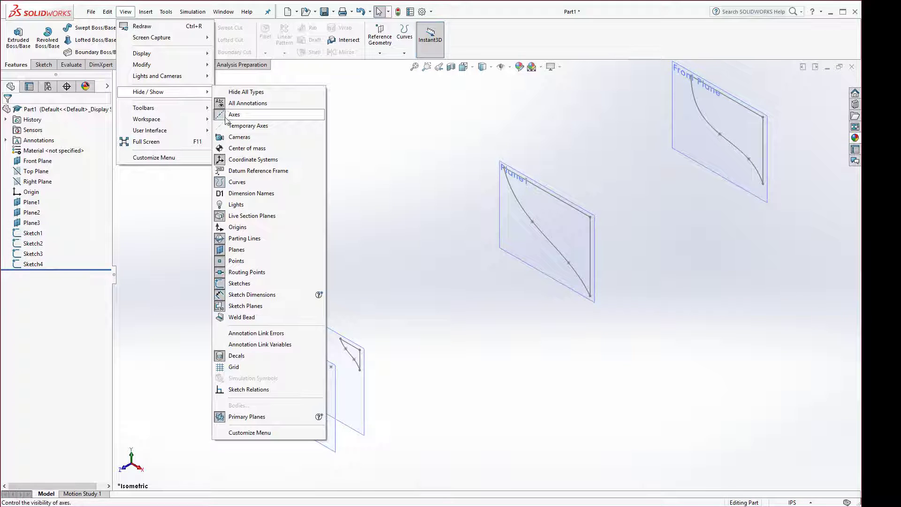
{"action": "left_click", "coordinate": [228, 249]}
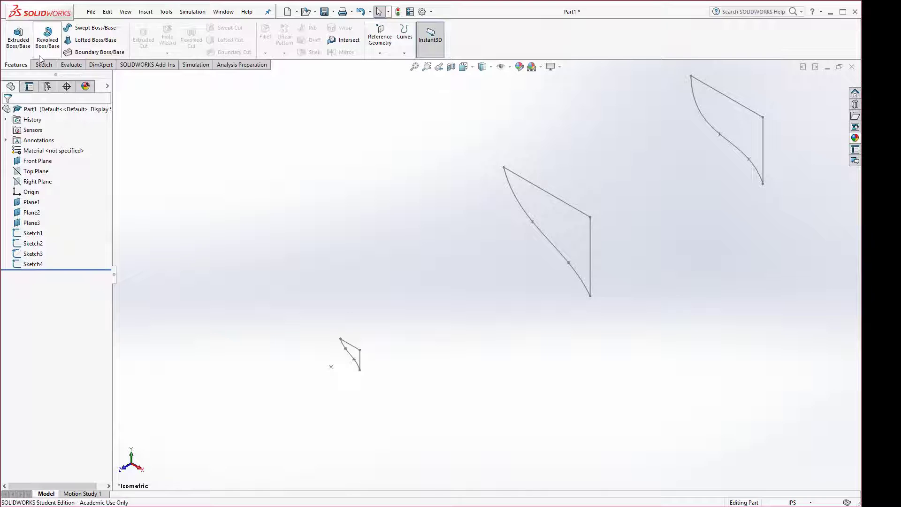
- Set up a boss loft through Sketch1, Sketch2, Sketch3 and the Sketch4 point, aligning the Sketch2 connector with the outer upper corner
{"action": "left_click", "coordinate": [71, 40]}
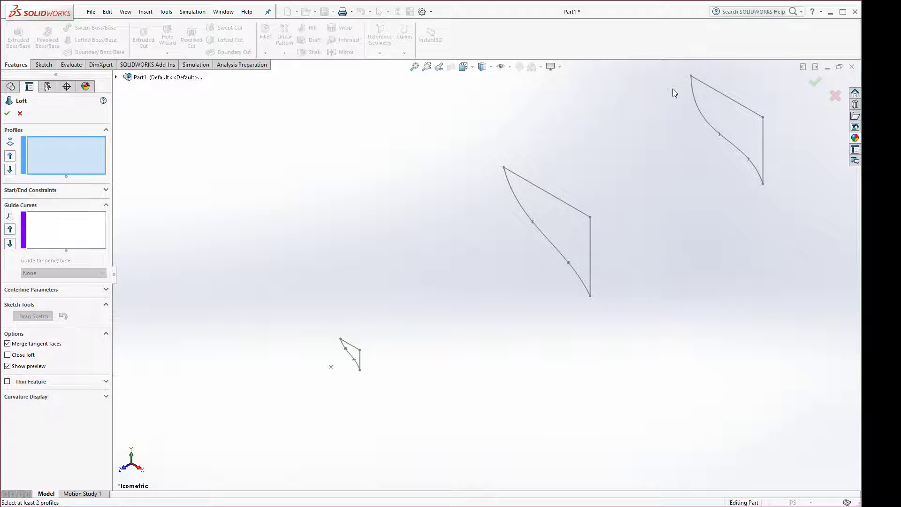
{"action": "left_click", "coordinate": [696, 83]}
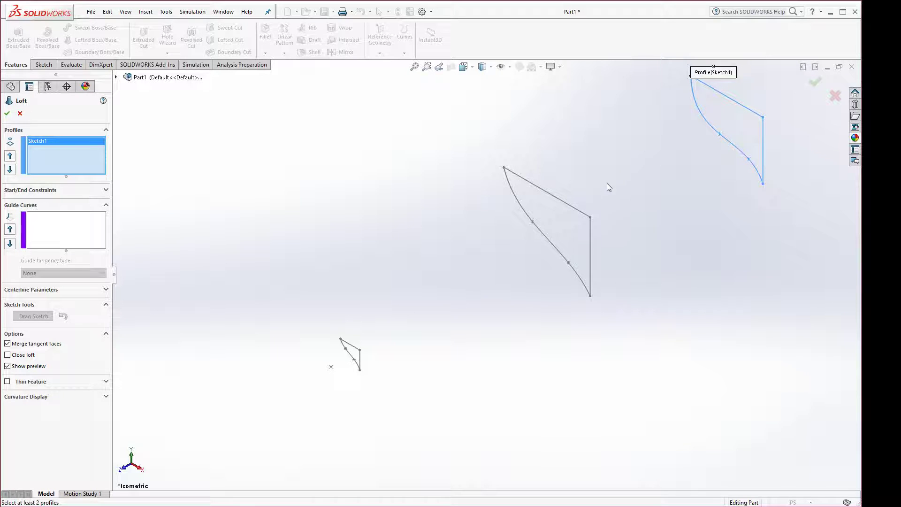
{"action": "left_click", "coordinate": [590, 288]}
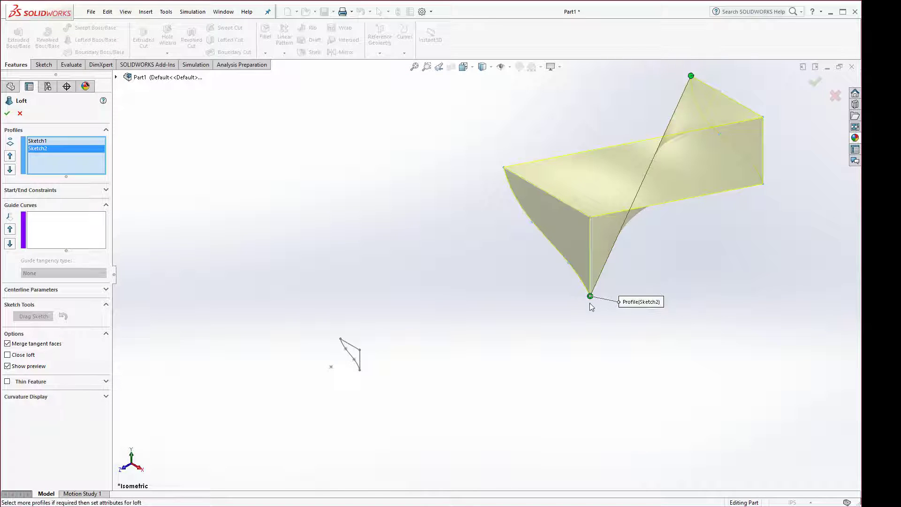
{"action": "left_click_drag", "start_coordinate": [590, 297], "coordinate": [528, 217]}
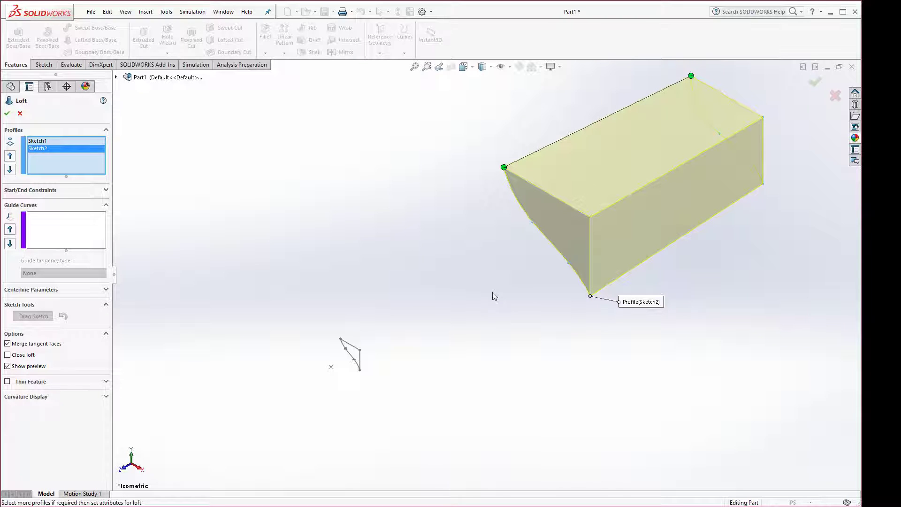
{"action": "left_click", "coordinate": [345, 343]}
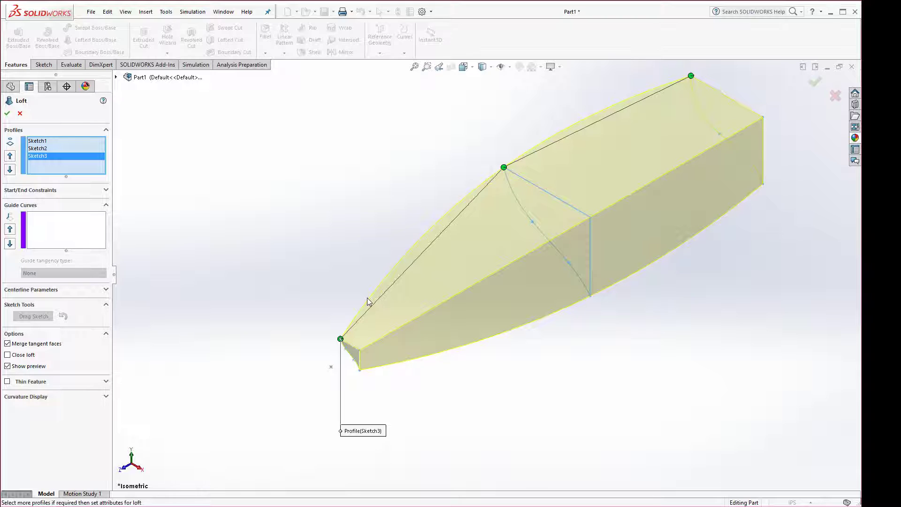
{"action": "left_click", "coordinate": [331, 367]}
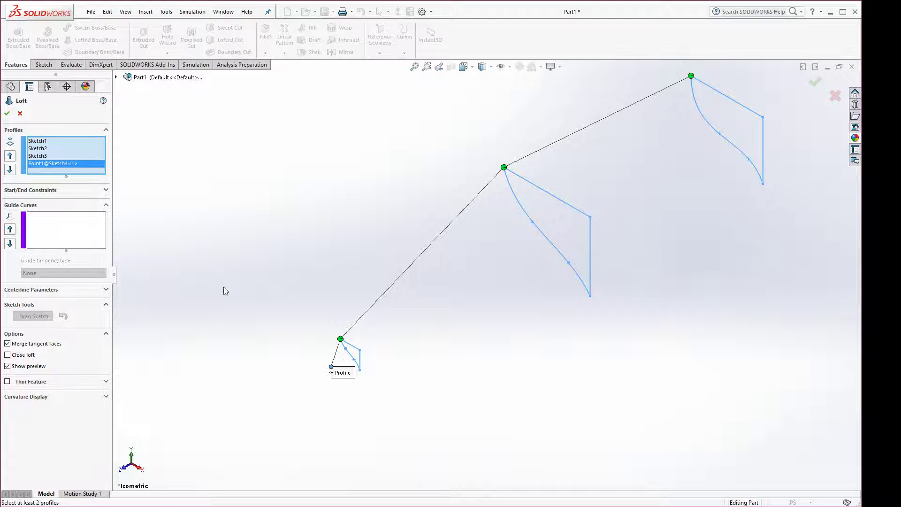
- Set the loft's end constraint to None and create the half-hull loft
{"action": "left_click", "coordinate": [107, 190]}
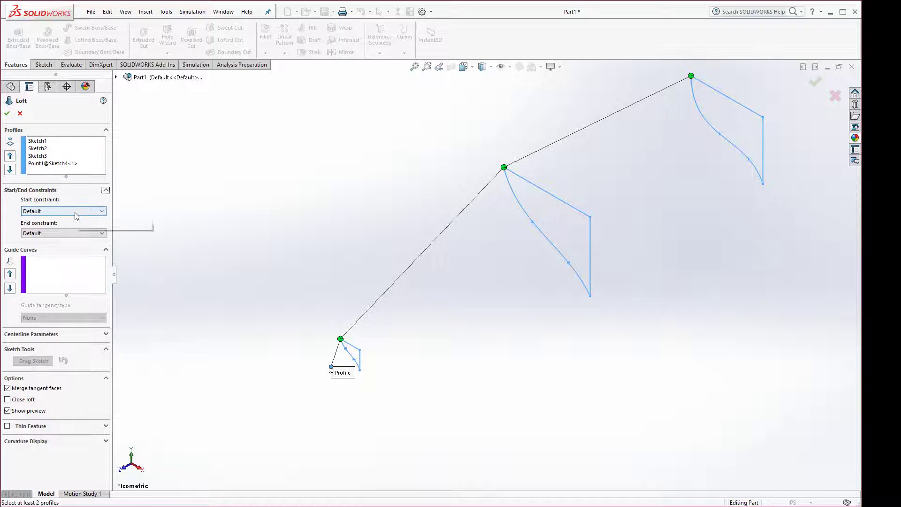
{"action": "left_click", "coordinate": [73, 234]}
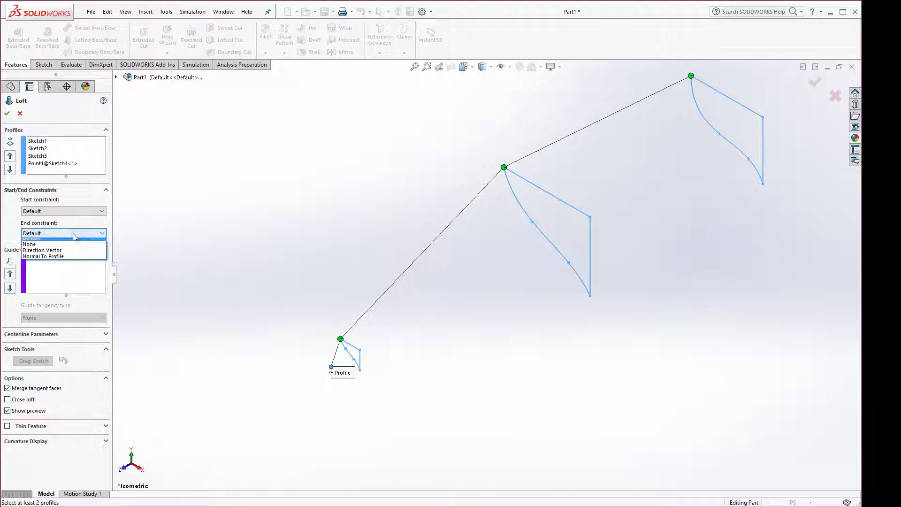
{"action": "left_click", "coordinate": [50, 245]}
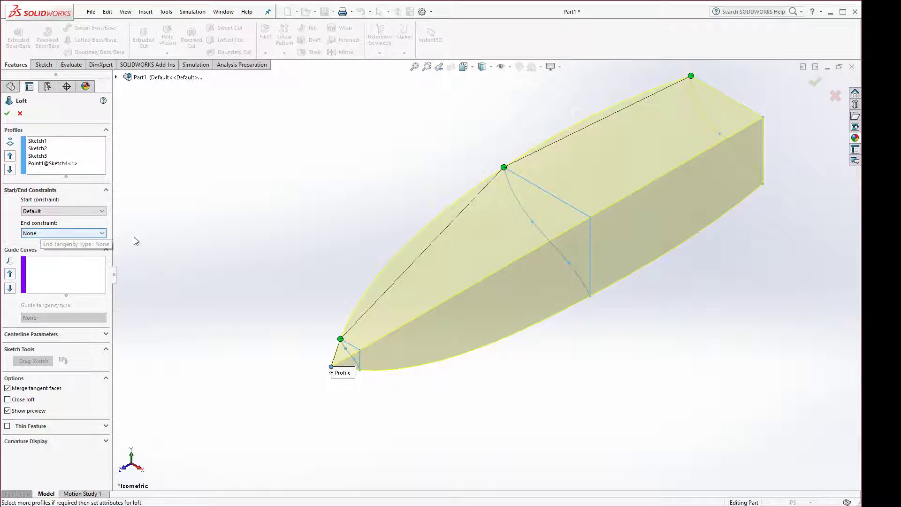
{"action": "left_click", "coordinate": [7, 113]}
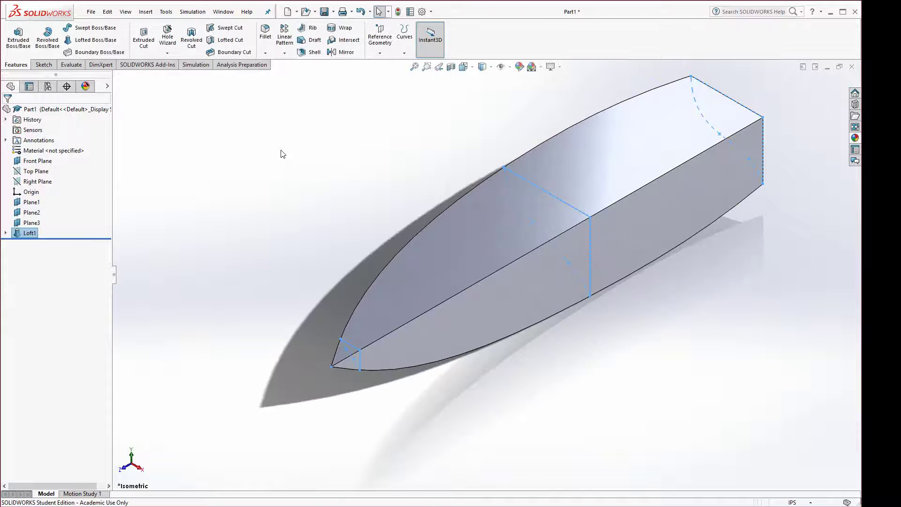
{"action": "left_click", "coordinate": [298, 167]}
- Mirror the loft feature about the flat centreline face of the half hull
{"action": "scroll", "coordinate": [344, 184], "scroll_direction": "up", "scroll_amount": 2}
{"action": "scroll", "coordinate": [569, 213], "scroll_direction": "down", "scroll_amount": 1}
{"action": "middle_click_drag", "start_coordinate": [569, 216], "coordinate": [438, 207]}
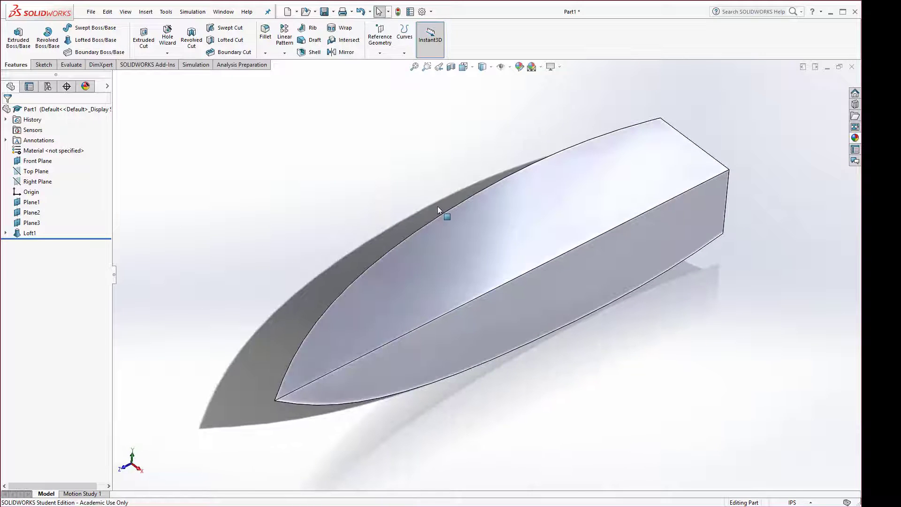
{"action": "key", "text": "space"}
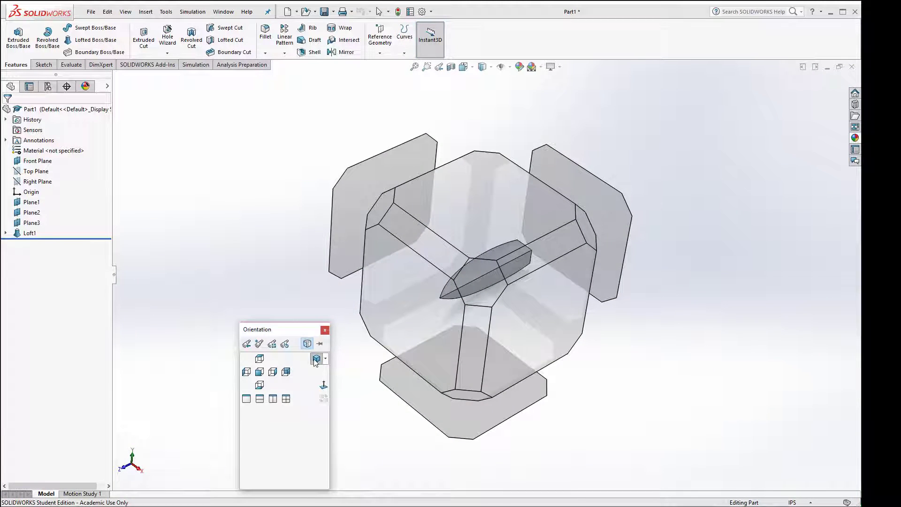
{"action": "left_click", "coordinate": [316, 358]}
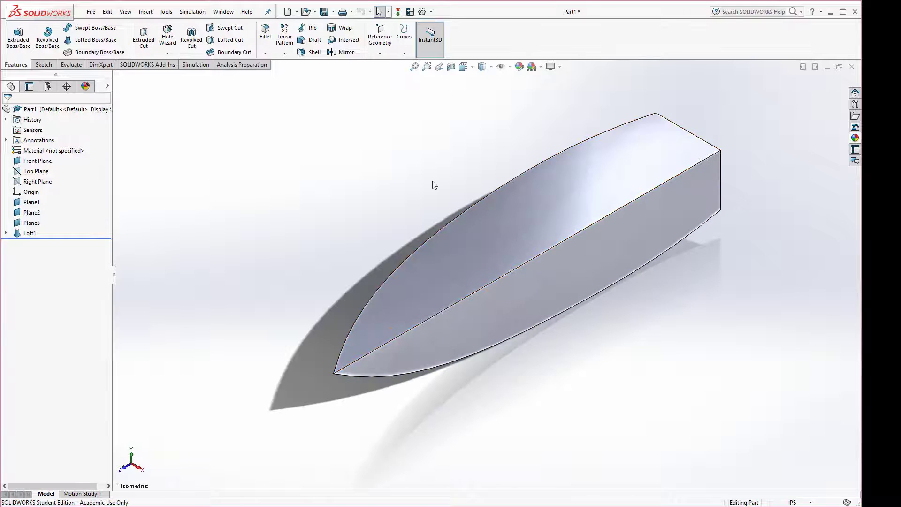
{"action": "left_click", "coordinate": [345, 52]}
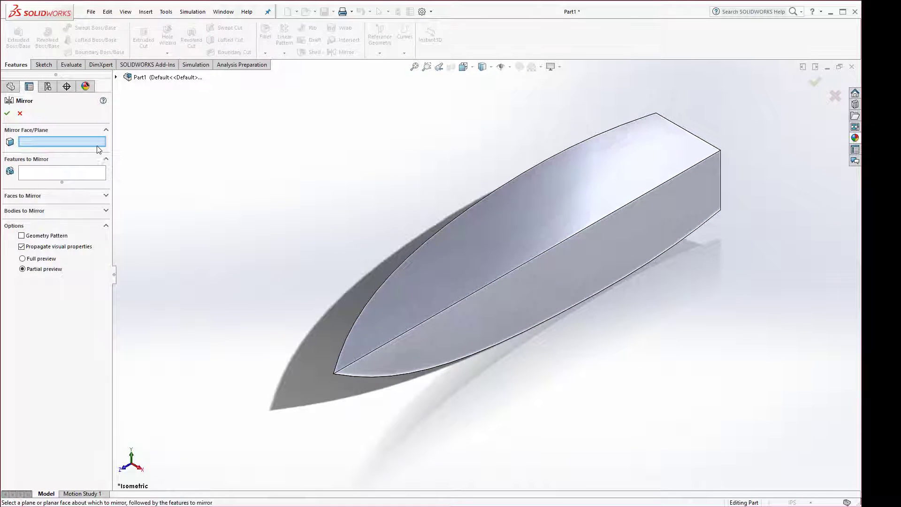
{"action": "left_click", "coordinate": [561, 291]}
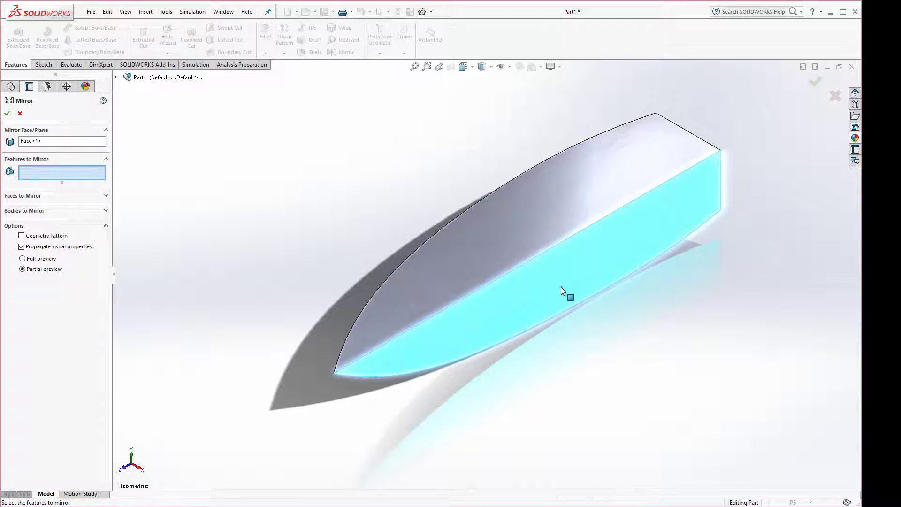
{"action": "left_click", "coordinate": [524, 211]}
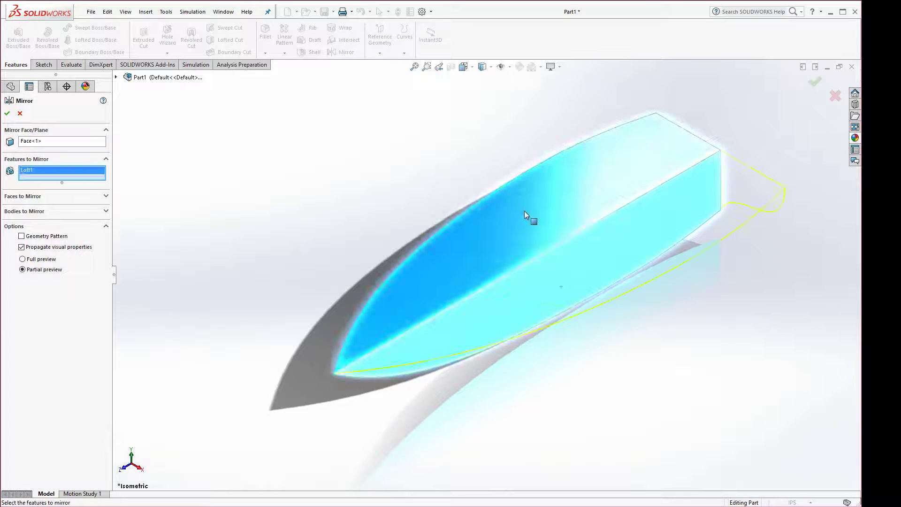
{"action": "middle_click_drag", "start_coordinate": [521, 286], "coordinate": [527, 321]}
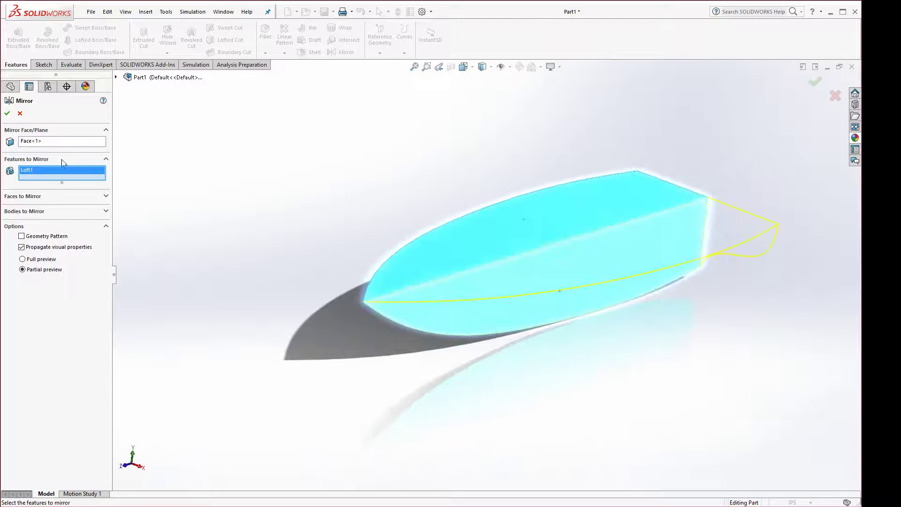
{"action": "left_click", "coordinate": [7, 113]}
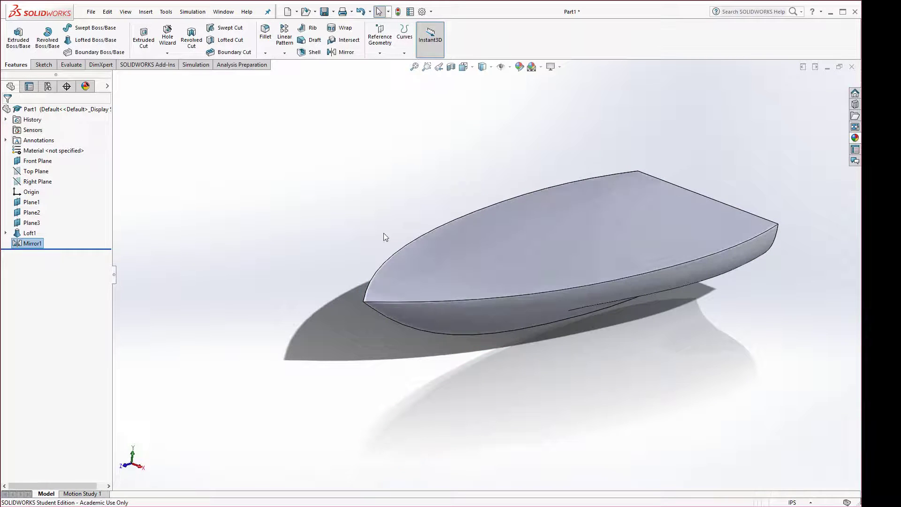
- Apply the Plain White scene to the viewport with the underside of the hull in view
{"action": "mouse_move", "coordinate": [382, 237]}
{"action": "middle_mouse_down"}
{"action": "mouse_move", "coordinate": [348, 295]}
{"action": "mouse_move", "coordinate": [311, 295]}
{"action": "mouse_move", "coordinate": [422, 136]}
{"action": "mouse_move", "coordinate": [388, 214]}
{"action": "mouse_move", "coordinate": [396, 139]}
{"action": "mouse_move", "coordinate": [386, 229]}
{"action": "middle_mouse_up"}
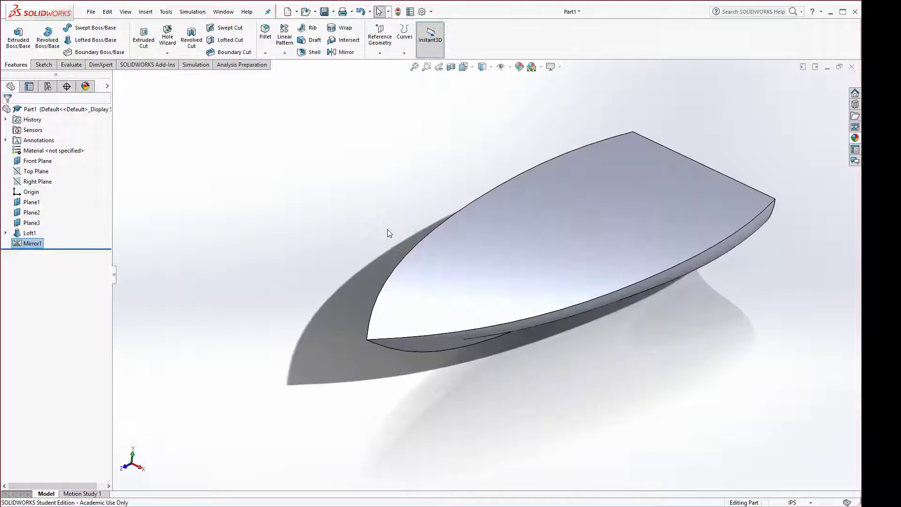
{"action": "middle_click_drag", "start_coordinate": [483, 271], "coordinate": [538, 370]}
{"action": "middle_click_drag", "start_coordinate": [615, 421], "coordinate": [566, 354]}
{"action": "left_click", "coordinate": [553, 67]}
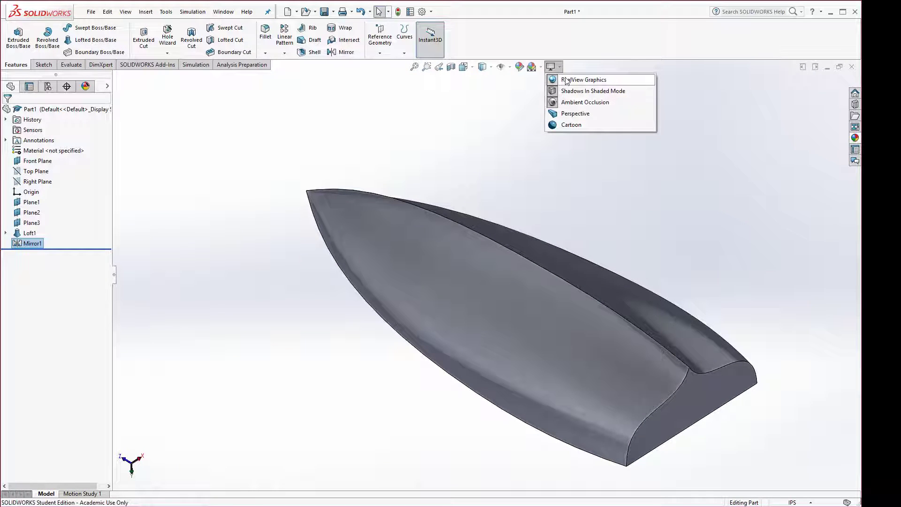
{"action": "left_click", "coordinate": [476, 125]}
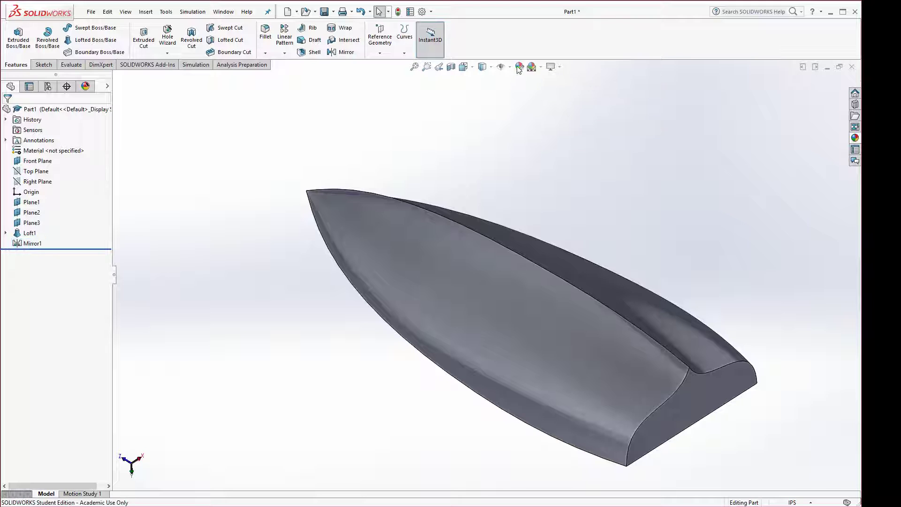
{"action": "left_click", "coordinate": [541, 67]}
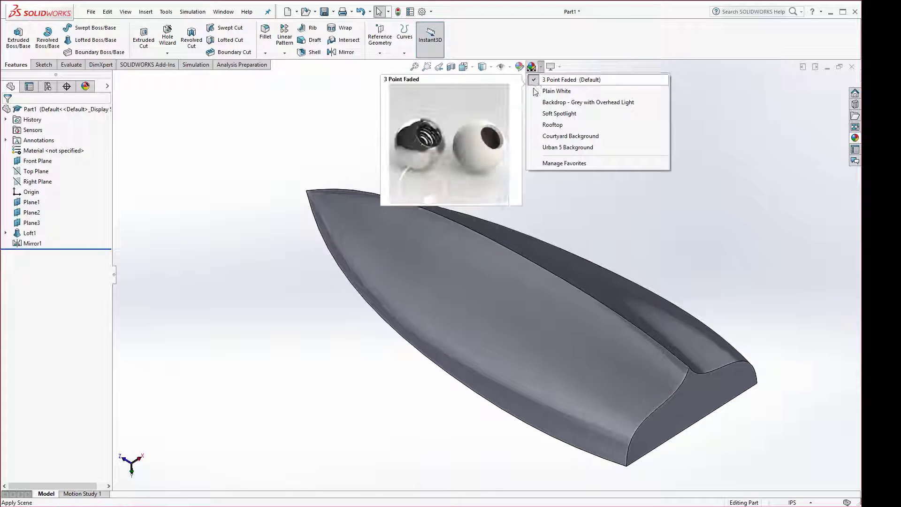
{"action": "left_click", "coordinate": [534, 93]}
- Try another background scene on the hull and switch back to Plain White
{"action": "left_click", "coordinate": [541, 67]}
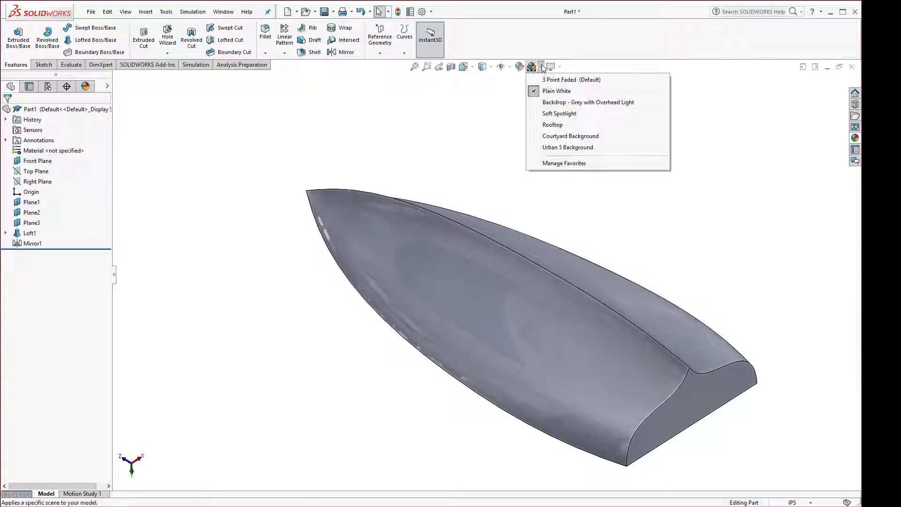
{"action": "mouse_move", "coordinate": [538, 141]}
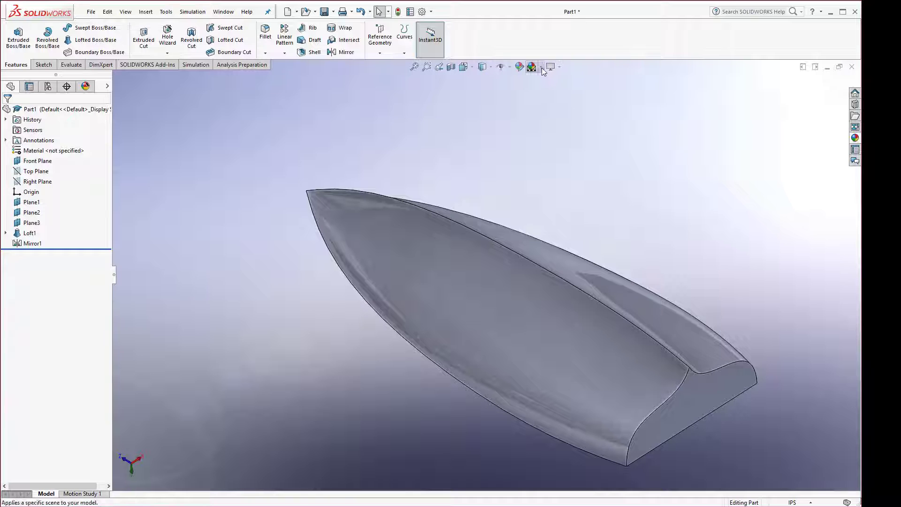
{"action": "left_click", "coordinate": [542, 67]}
{"action": "left_click", "coordinate": [539, 91]}
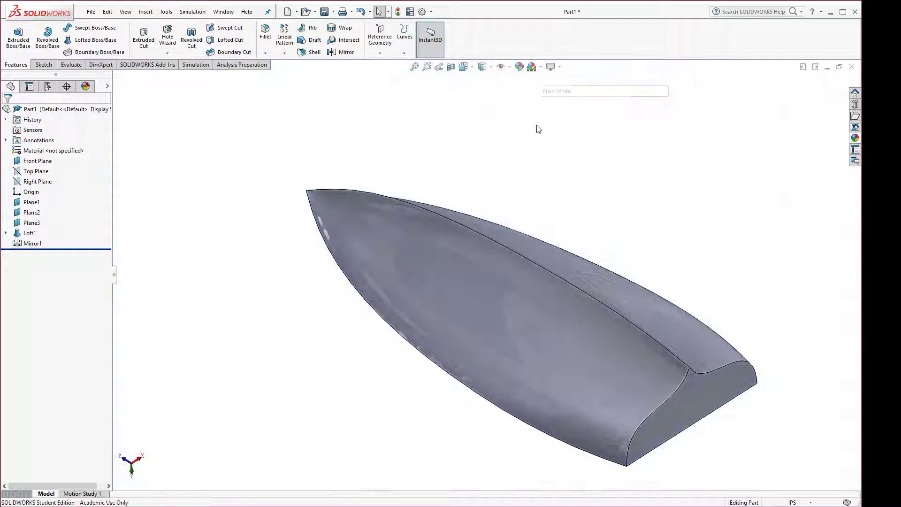
- Examine the surface continuity of the hull's underside with Zebra Stripes and close the analysis
{"action": "mouse_move", "coordinate": [451, 172]}
{"action": "middle_mouse_down"}
{"action": "mouse_move", "coordinate": [467, 186]}
{"action": "mouse_move", "coordinate": [459, 169]}
{"action": "middle_mouse_up"}
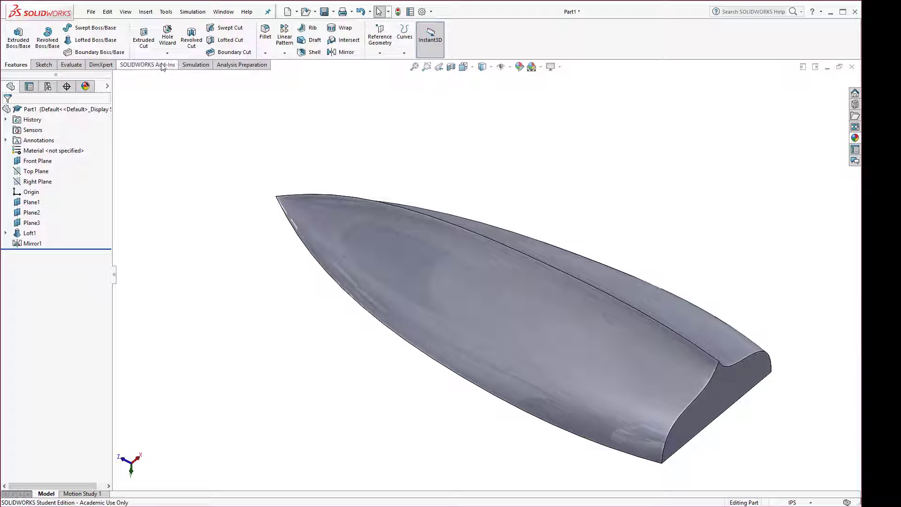
{"action": "left_click", "coordinate": [71, 66]}
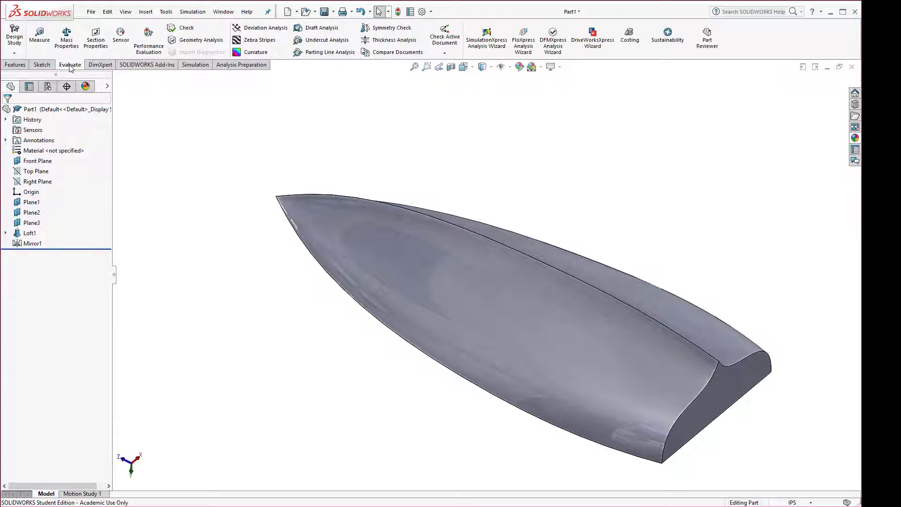
{"action": "left_click", "coordinate": [261, 41]}
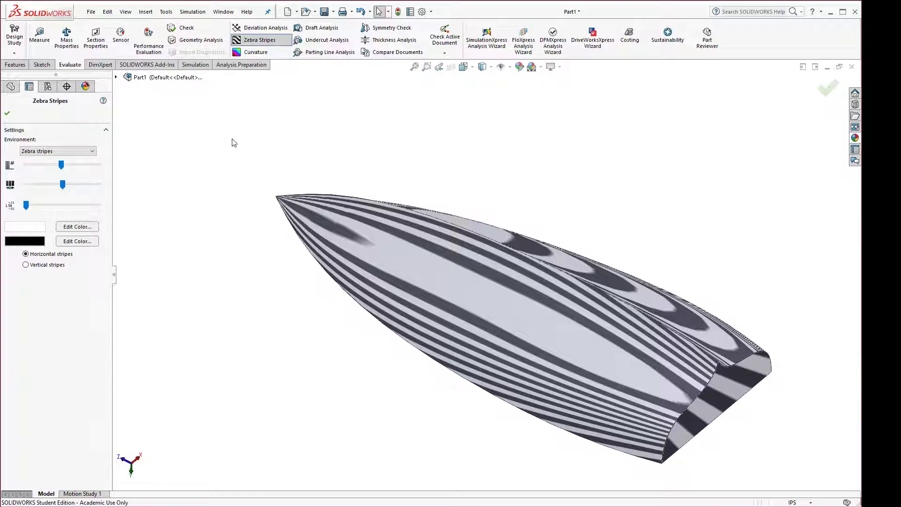
{"action": "middle_click_drag", "start_coordinate": [215, 195], "coordinate": [218, 151]}
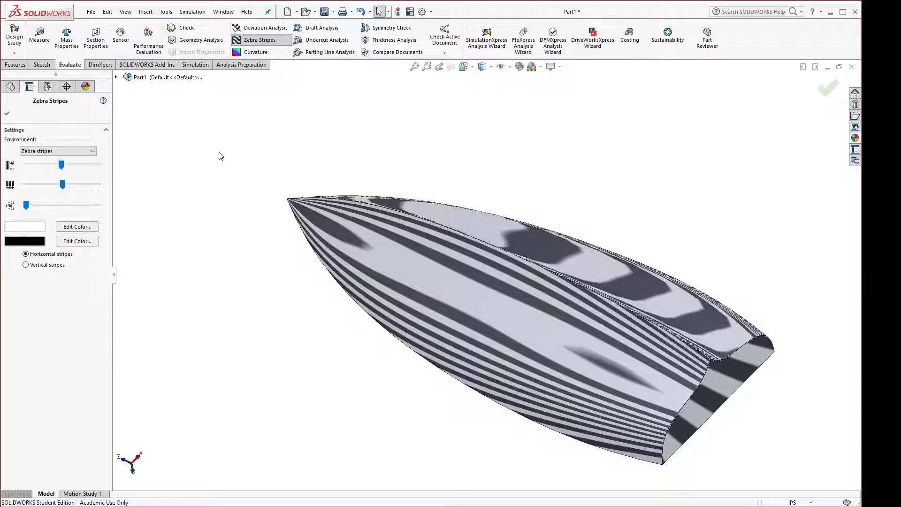
{"action": "middle_click_drag", "start_coordinate": [220, 214], "coordinate": [243, 239]}
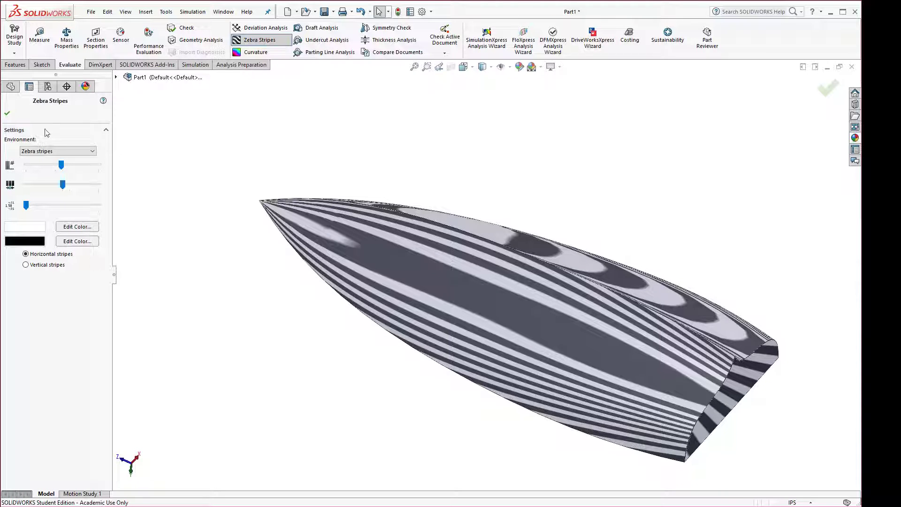
{"action": "left_click", "coordinate": [8, 113]}
{"action": "left_click", "coordinate": [259, 40]}
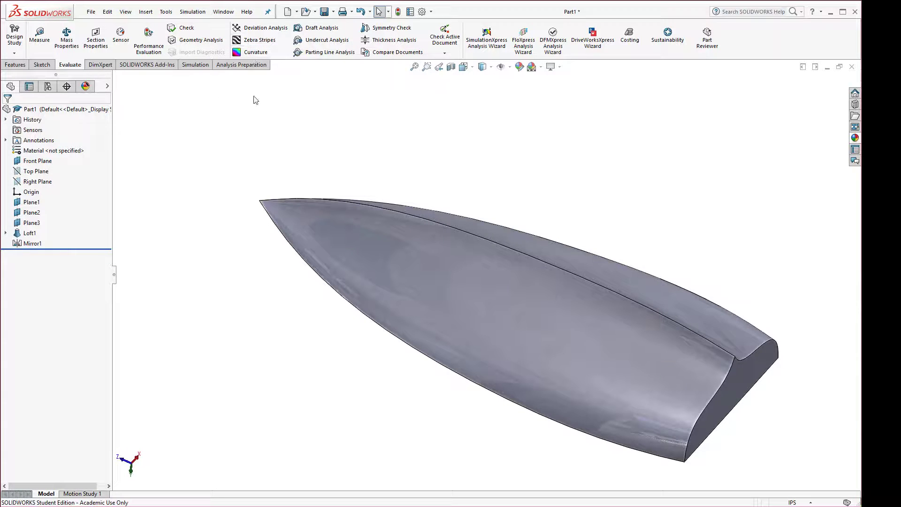
- Examine the Curvature colour display from the bow to the stern, turn it off and bring the deck into view
{"action": "left_click", "coordinate": [246, 52]}
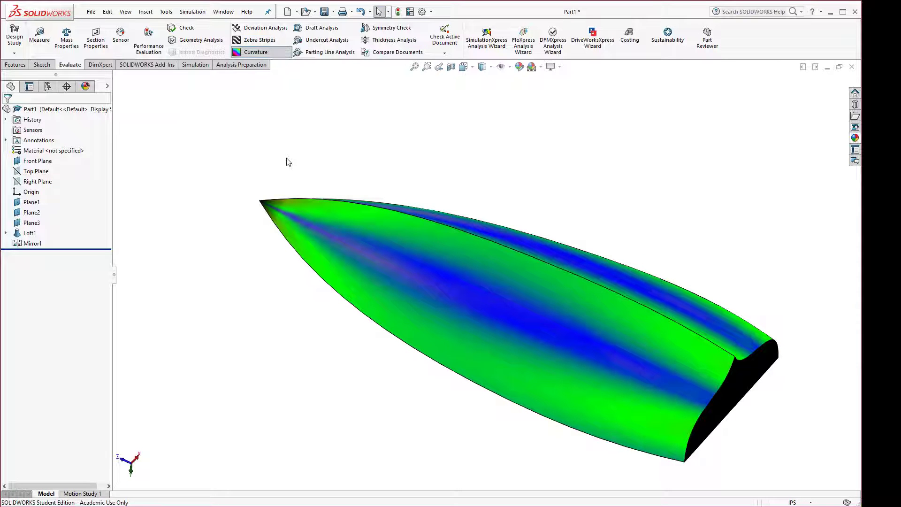
{"action": "middle_click_drag", "start_coordinate": [289, 162], "coordinate": [275, 148]}
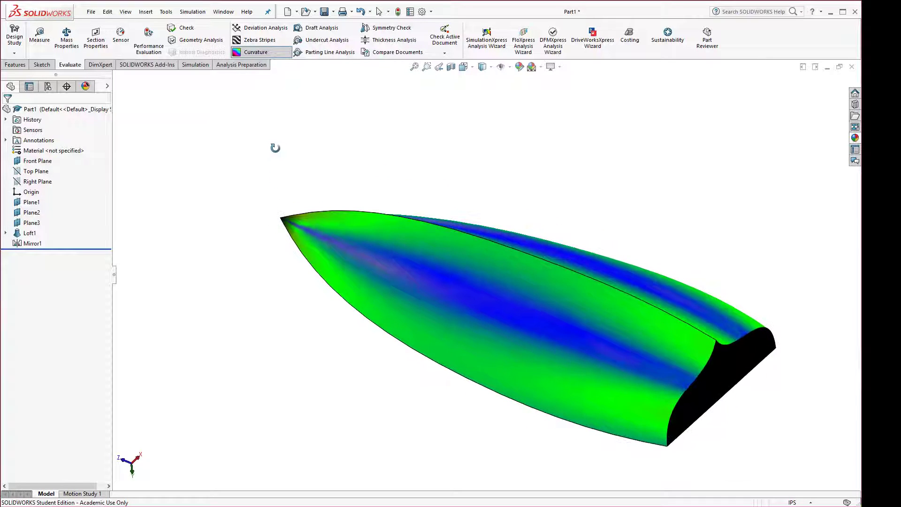
{"action": "scroll", "coordinate": [616, 363], "scroll_direction": "down", "scroll_amount": 2}
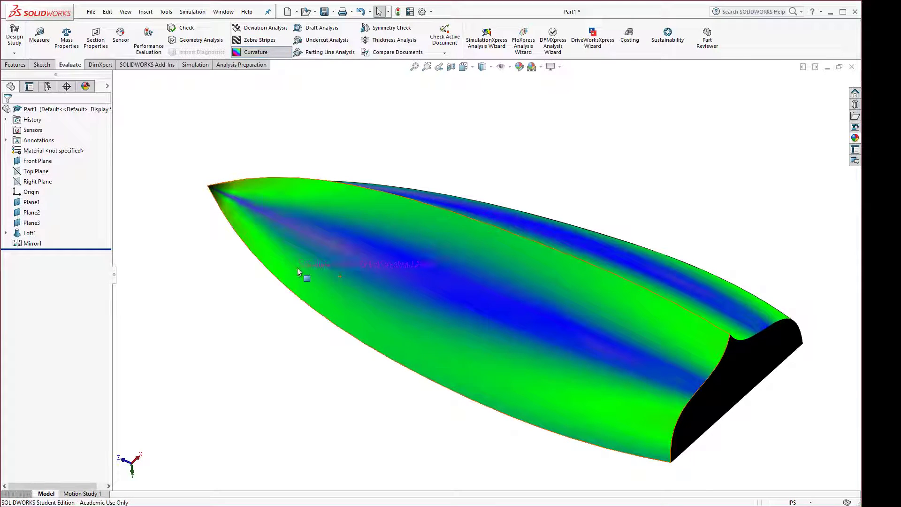
{"action": "mouse_move", "coordinate": [300, 273]}
{"action": "middle_mouse_down"}
{"action": "mouse_move", "coordinate": [298, 345]}
{"action": "mouse_move", "coordinate": [302, 304]}
{"action": "mouse_move", "coordinate": [218, 228]}
{"action": "middle_mouse_up"}
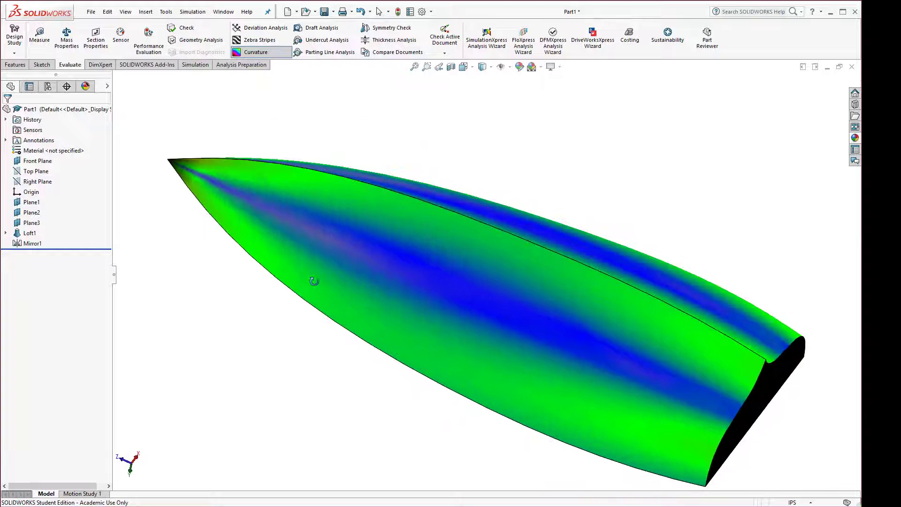
{"action": "scroll", "coordinate": [291, 234], "scroll_direction": "down", "scroll_amount": 5}
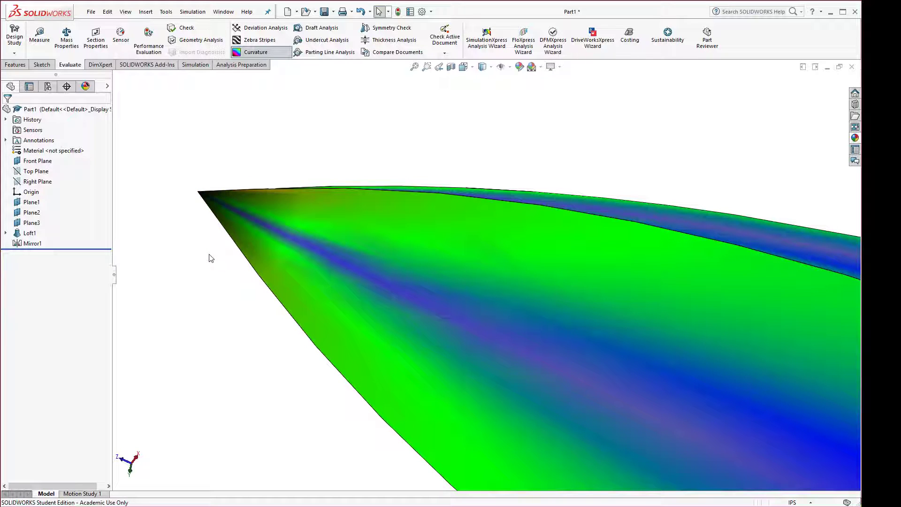
{"action": "scroll", "coordinate": [357, 249], "scroll_direction": "up", "scroll_amount": 5}
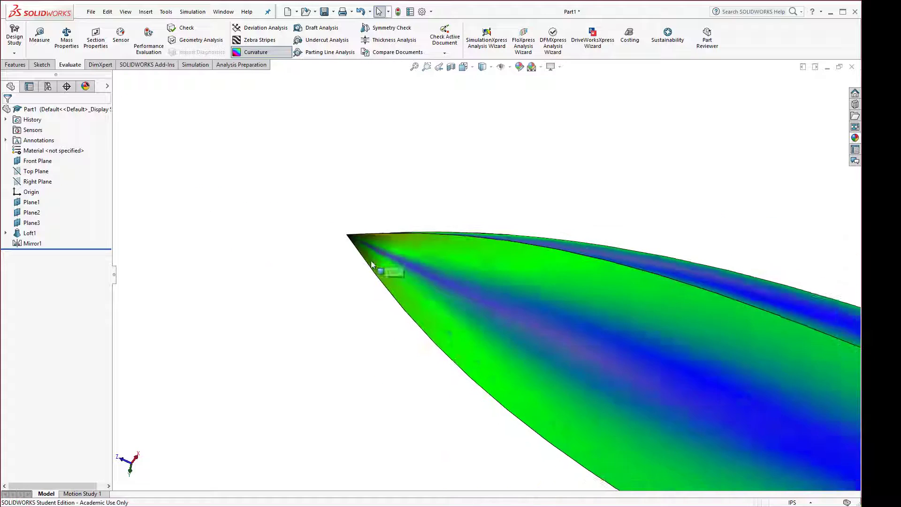
{"action": "scroll", "coordinate": [695, 366], "scroll_direction": "down", "scroll_amount": 2}
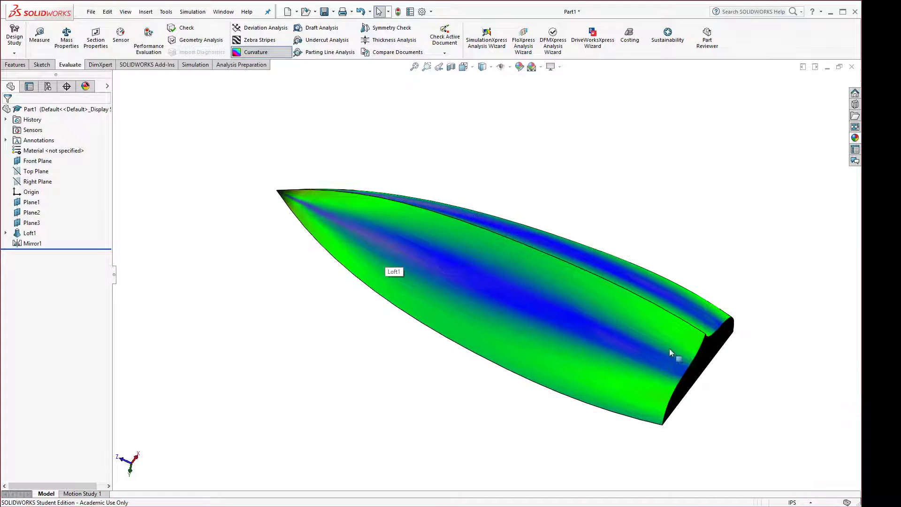
{"action": "mouse_move", "coordinate": [675, 358]}
{"action": "middle_mouse_down"}
{"action": "mouse_move", "coordinate": [656, 321]}
{"action": "mouse_move", "coordinate": [672, 351]}
{"action": "middle_mouse_up"}
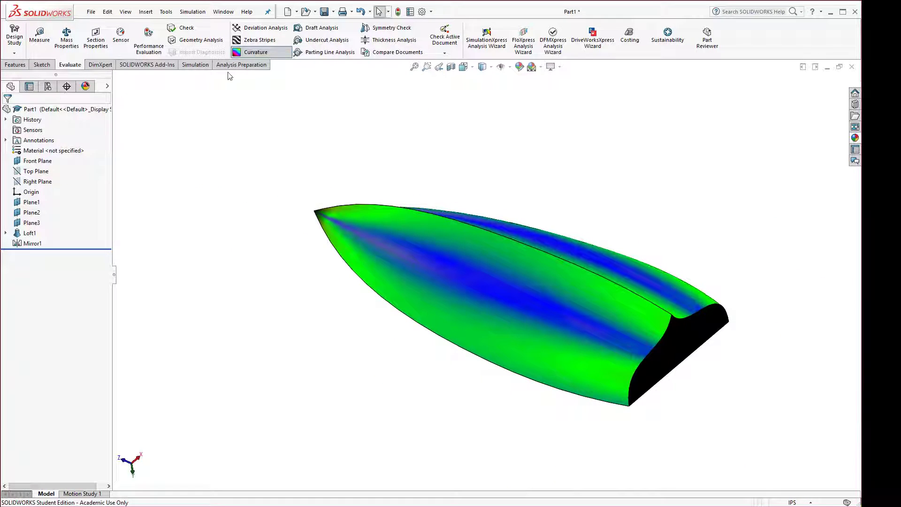
{"action": "left_click", "coordinate": [253, 54]}
{"action": "middle_click_drag", "start_coordinate": [325, 180], "coordinate": [503, 287]}
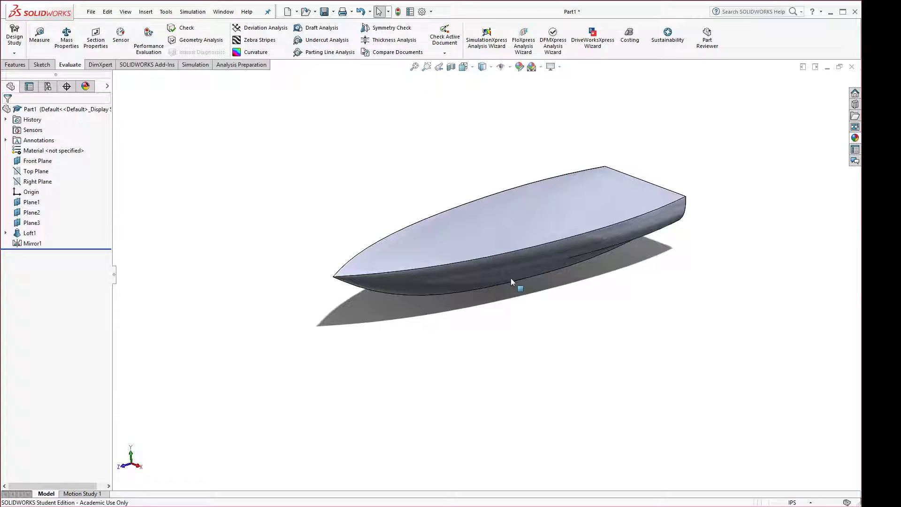
{"action": "middle_click_drag", "start_coordinate": [510, 277], "coordinate": [514, 323]}
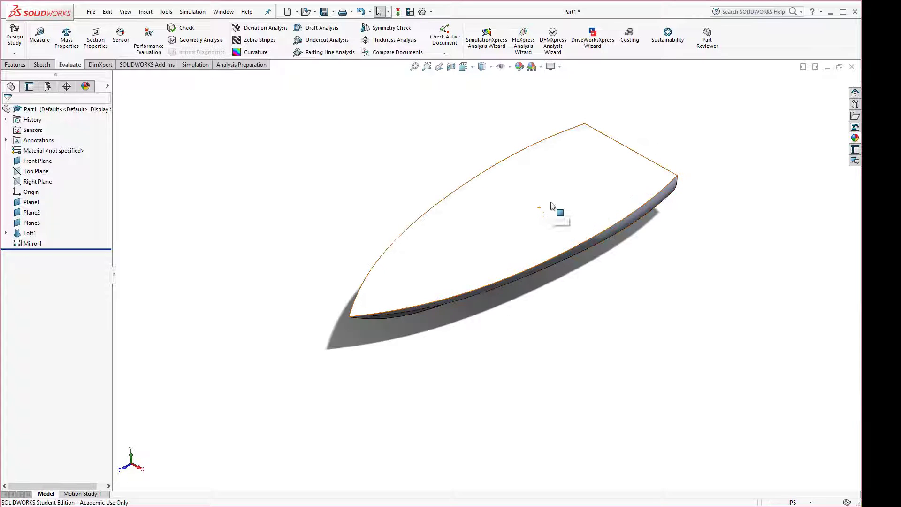
- Try a 4 in overall width for the middle loft profile and regenerate the hull
{"action": "left_click", "coordinate": [553, 203]}
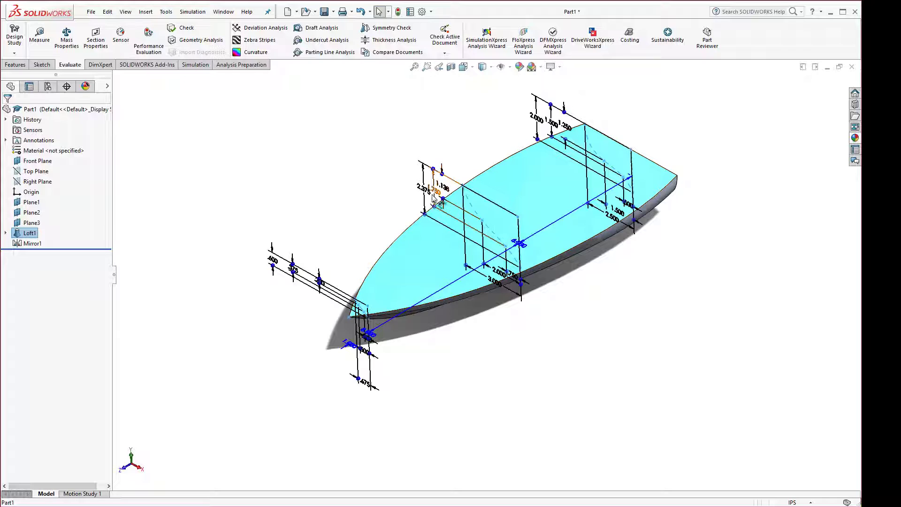
{"action": "double_click", "coordinate": [498, 288]}
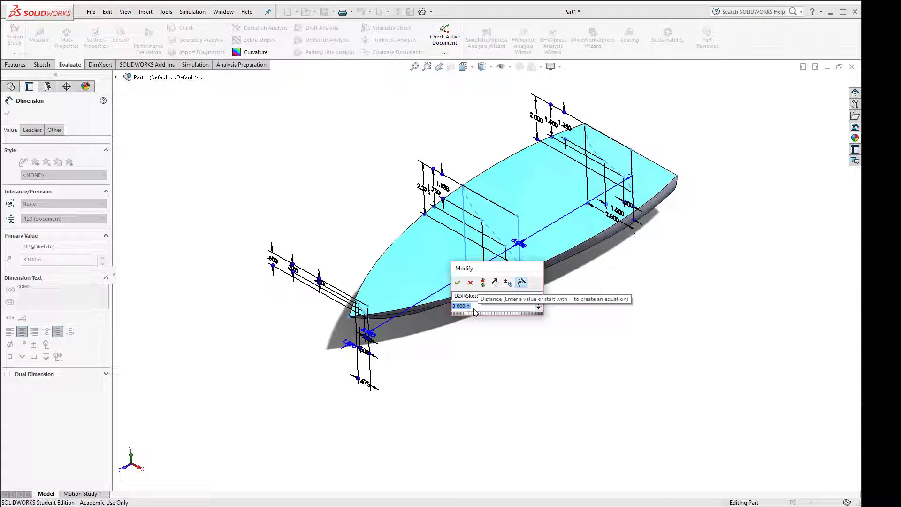
{"action": "type", "text": "4"}
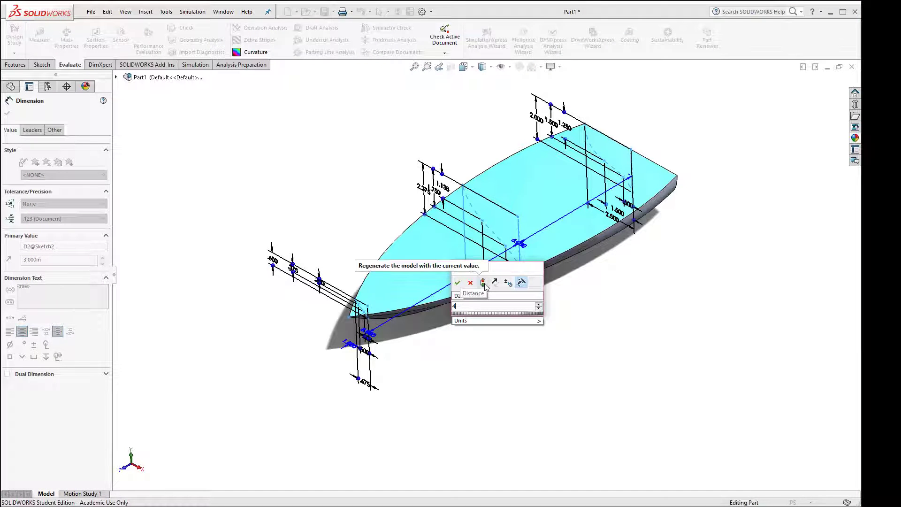
{"action": "left_click", "coordinate": [483, 283]}
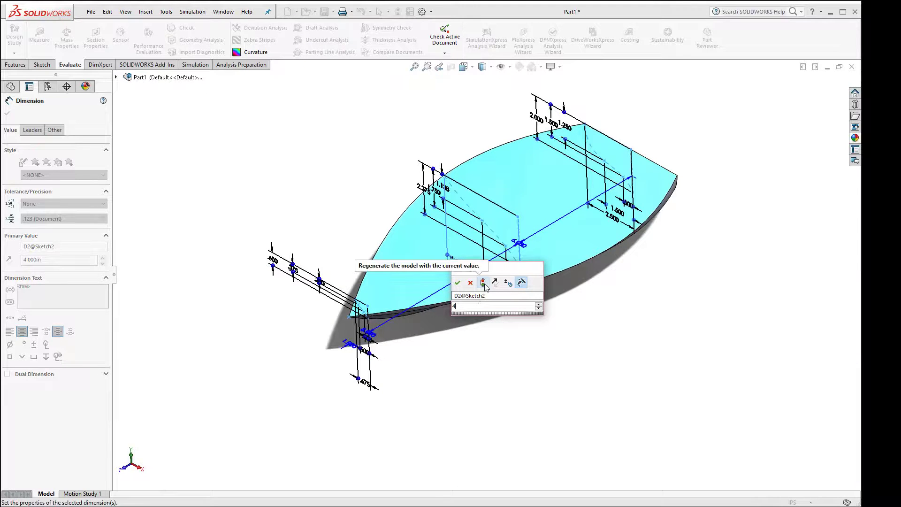
- Restore the middle loft profile's overall width to 3 in, regenerate the hull and accept the value
{"action": "left_click", "coordinate": [467, 307]}
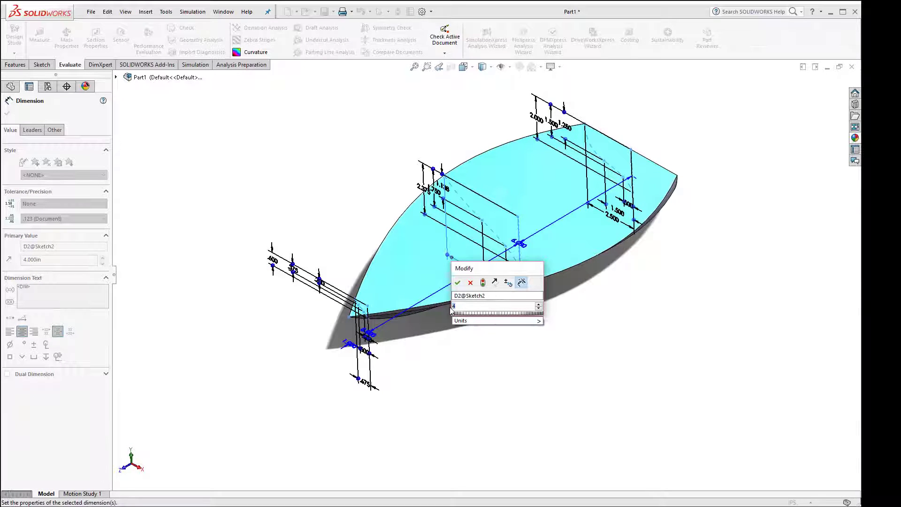
{"action": "type", "text": "3"}
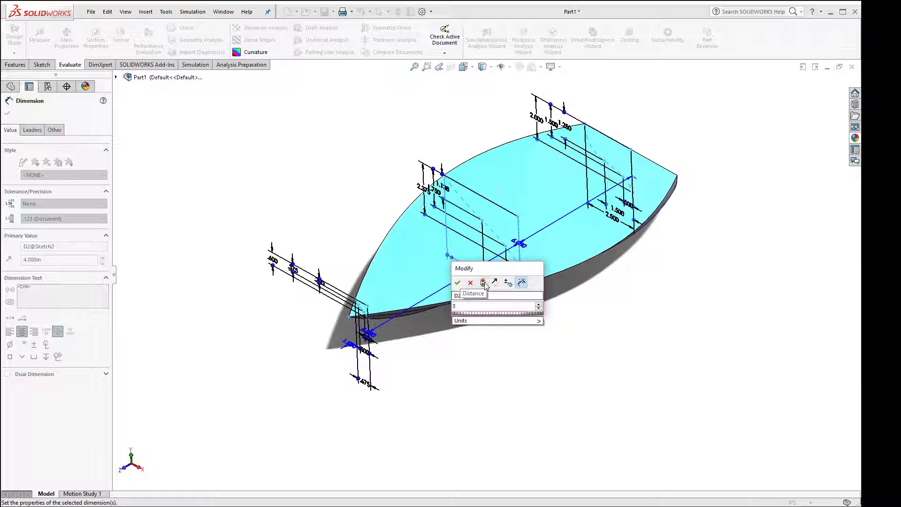
{"action": "left_click", "coordinate": [483, 283]}
{"action": "left_click", "coordinate": [458, 283]}
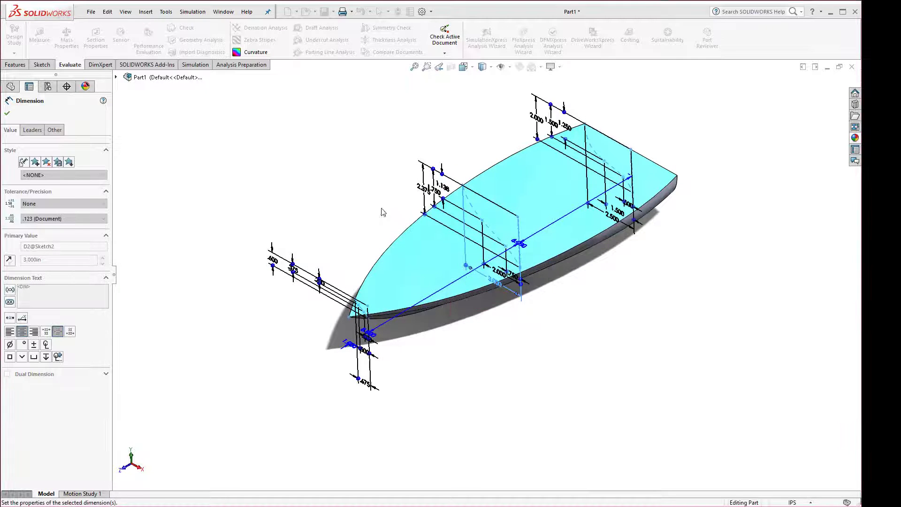
{"action": "left_click", "coordinate": [383, 213]}
- Move the 6 in plane offset dimension out beyond the hull's side and clear the selection
{"action": "double_click", "coordinate": [573, 221]}
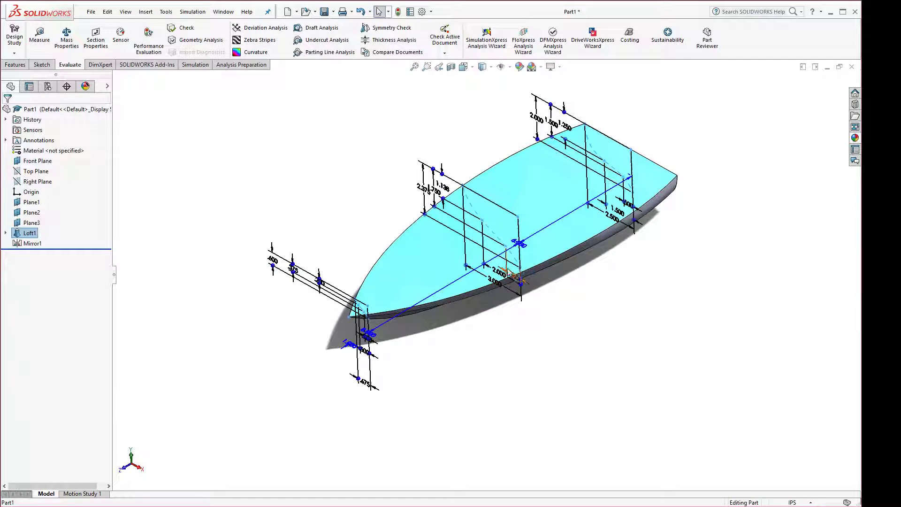
{"action": "left_click_drag", "start_coordinate": [522, 244], "coordinate": [688, 286]}
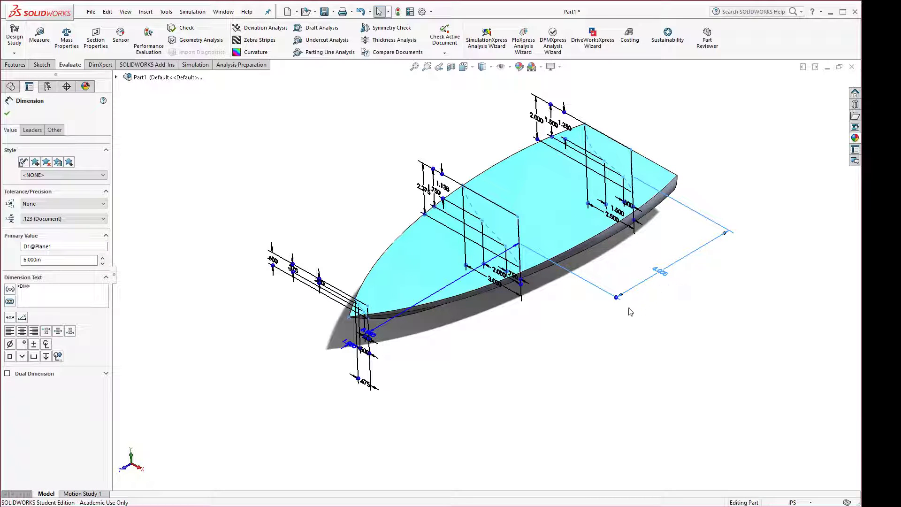
{"action": "left_click", "coordinate": [608, 349]}
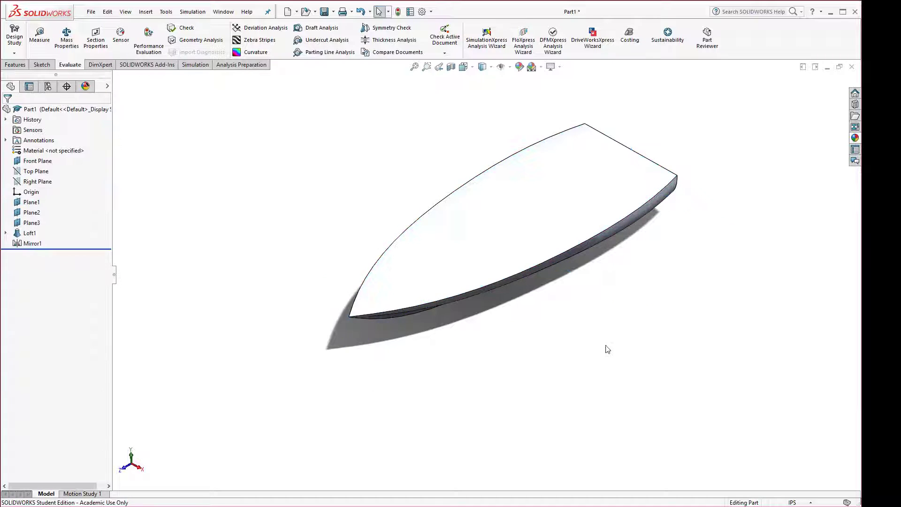
- Examine the hull's shape in side view and from above the deck
{"action": "middle_click_drag", "start_coordinate": [531, 307], "coordinate": [530, 288]}
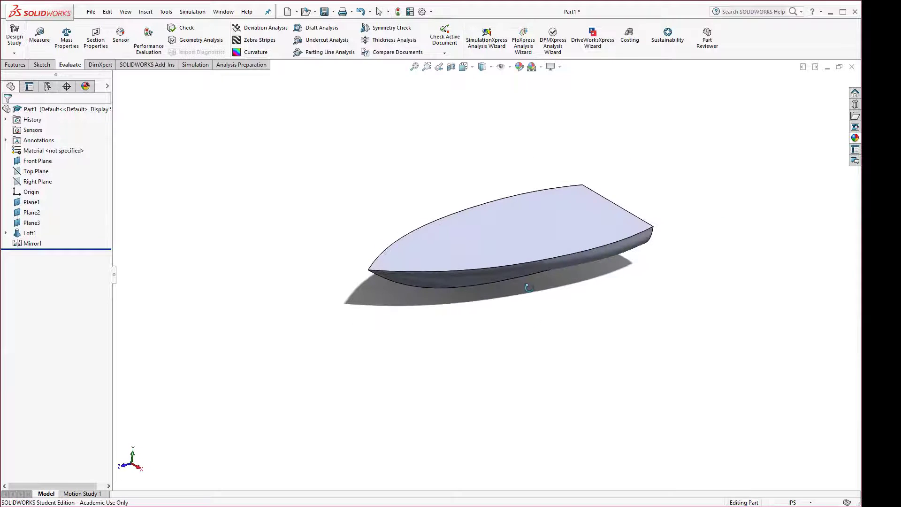
{"action": "left_click", "coordinate": [19, 65]}
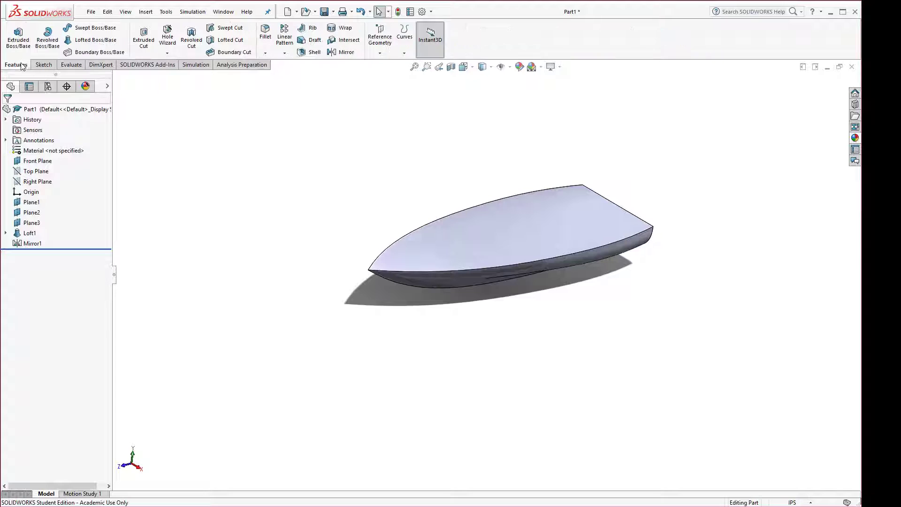
{"action": "left_click", "coordinate": [468, 283]}
{"action": "middle_click_drag", "start_coordinate": [499, 321], "coordinate": [447, 299]}
{"action": "left_click", "coordinate": [597, 242]}
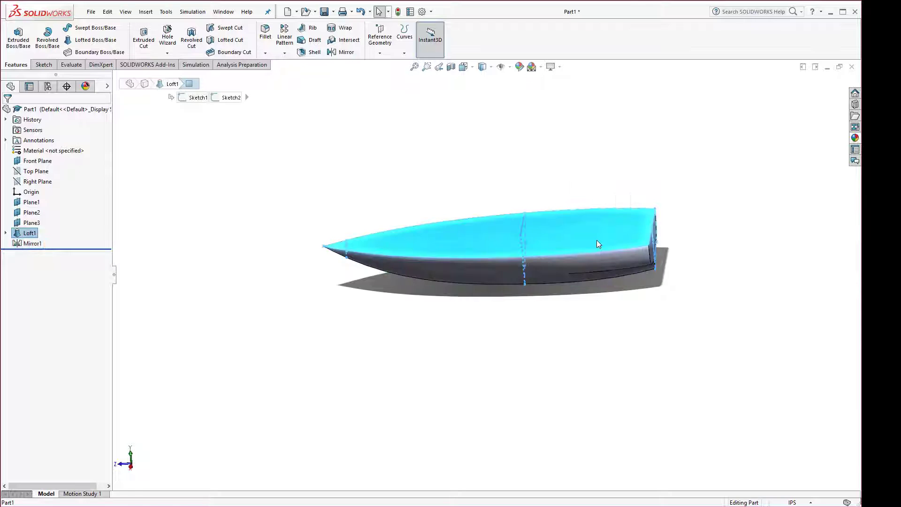
{"action": "left_click", "coordinate": [540, 339]}
{"action": "middle_click_drag", "start_coordinate": [467, 324], "coordinate": [533, 319]}
{"action": "middle_click_drag", "start_coordinate": [551, 211], "coordinate": [521, 239]}
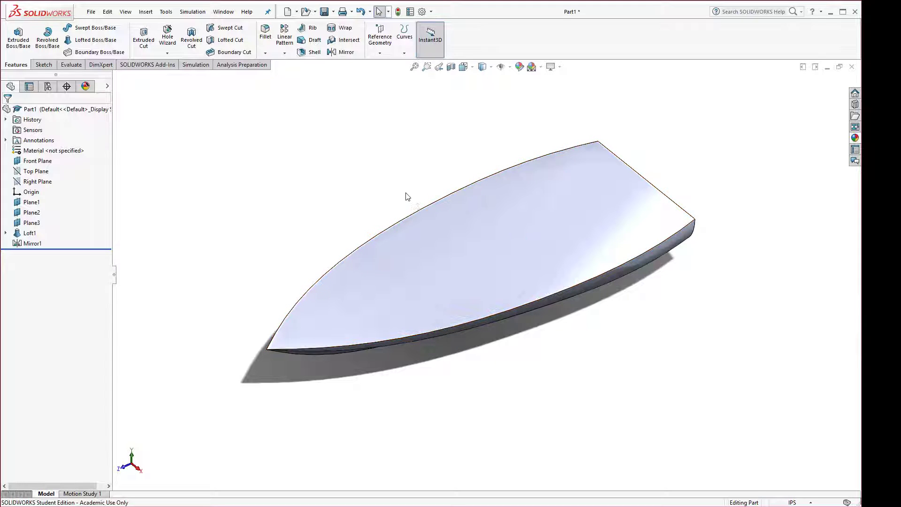
{"action": "middle_click_drag", "start_coordinate": [408, 196], "coordinate": [396, 175]}
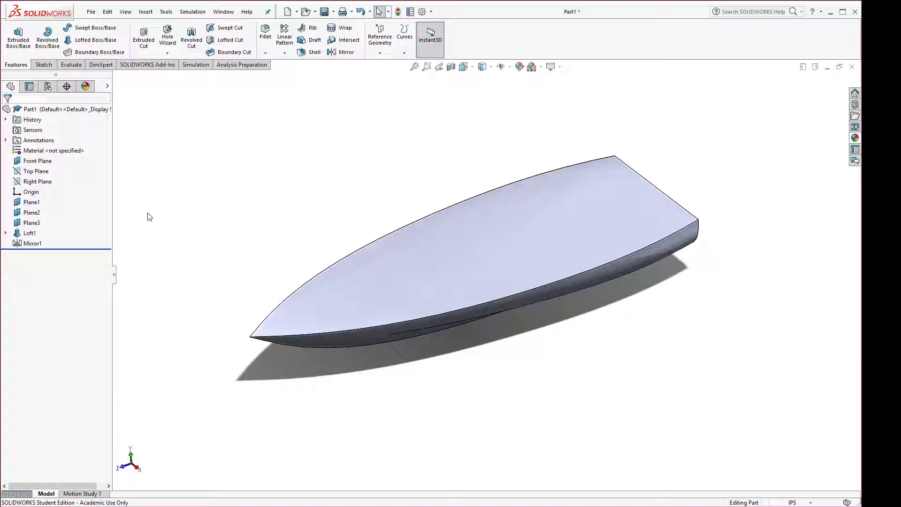
- Start a sketch on the flat deck face and look straight down on it
{"action": "left_click", "coordinate": [445, 266]}
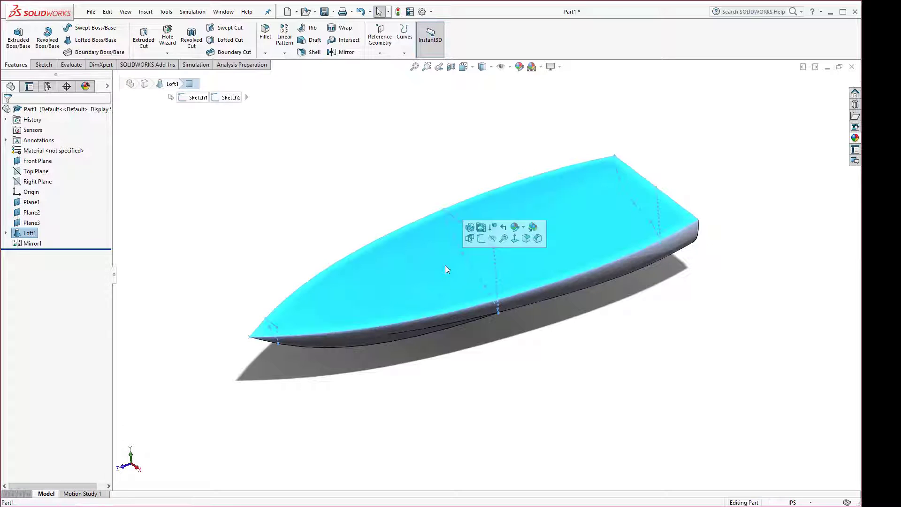
{"action": "left_click", "coordinate": [481, 239]}
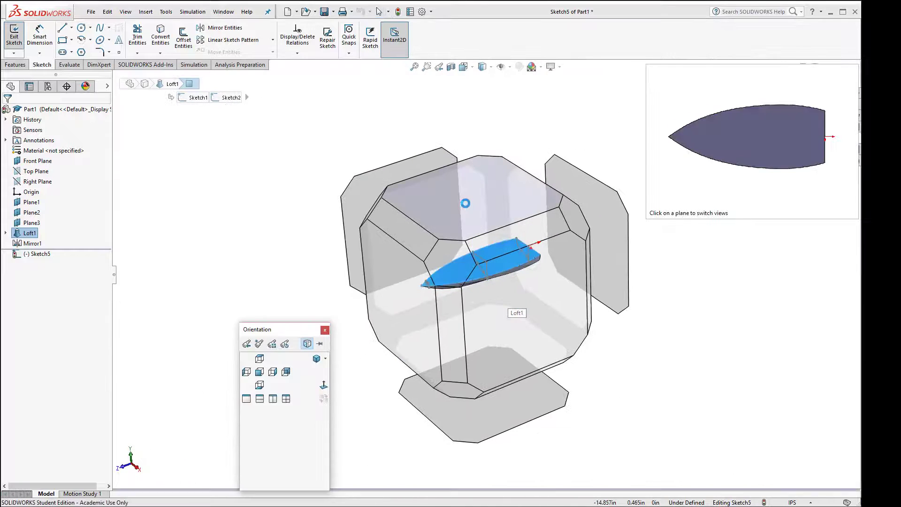
{"action": "left_click", "coordinate": [466, 203]}
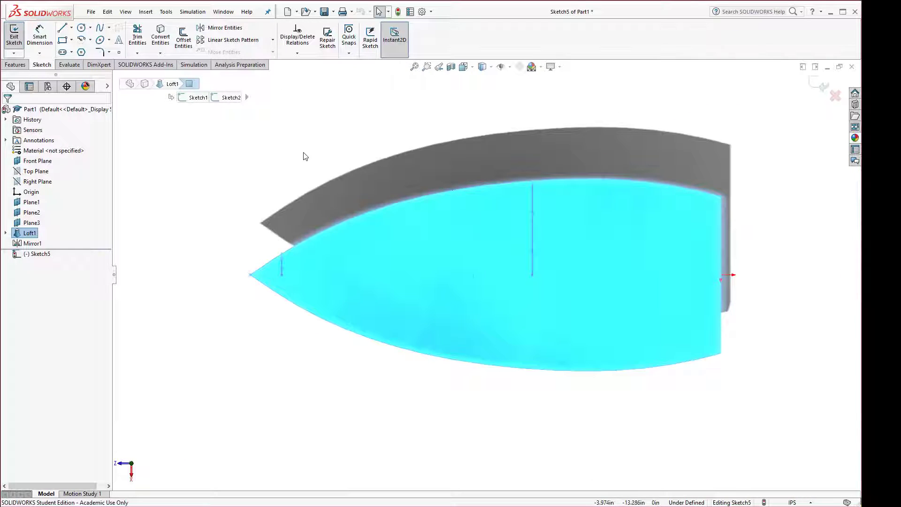
{"action": "left_click", "coordinate": [303, 157]}
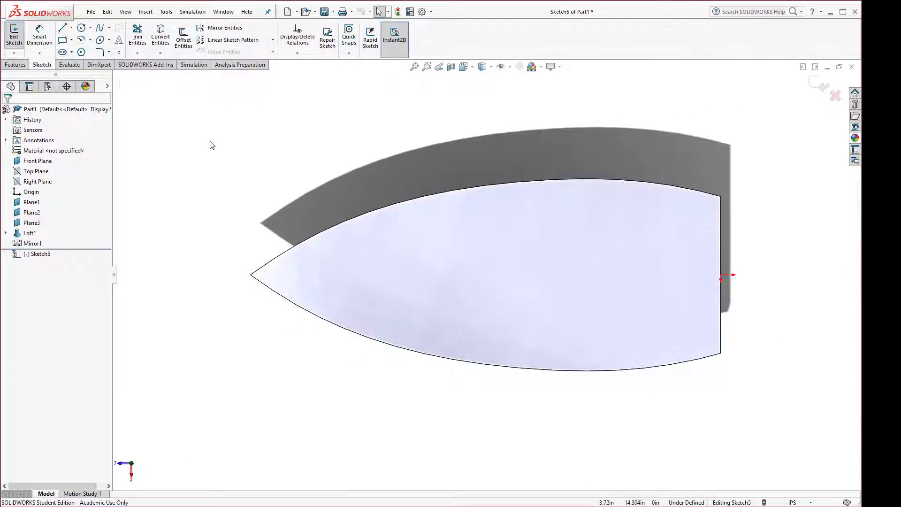
- Offset the deck face's outline 1 in inward with the direction reversed
{"action": "left_click", "coordinate": [380, 247]}
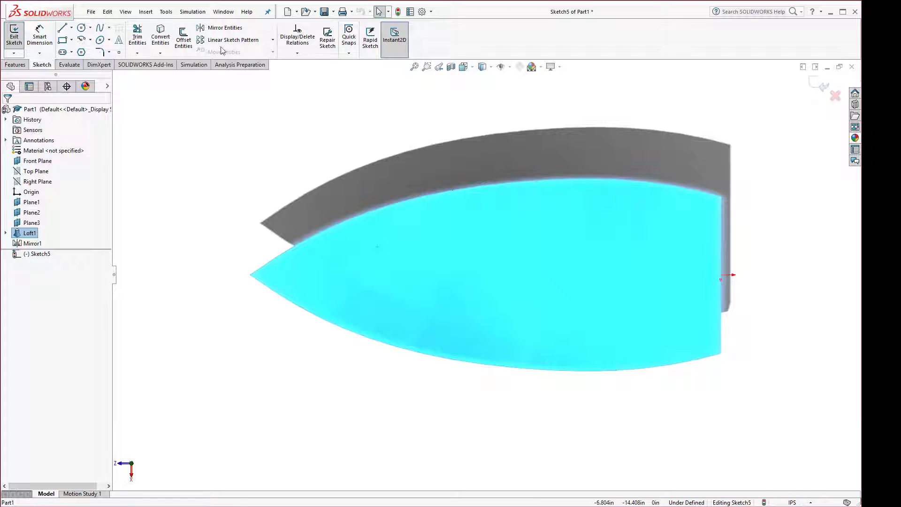
{"action": "left_click", "coordinate": [184, 38]}
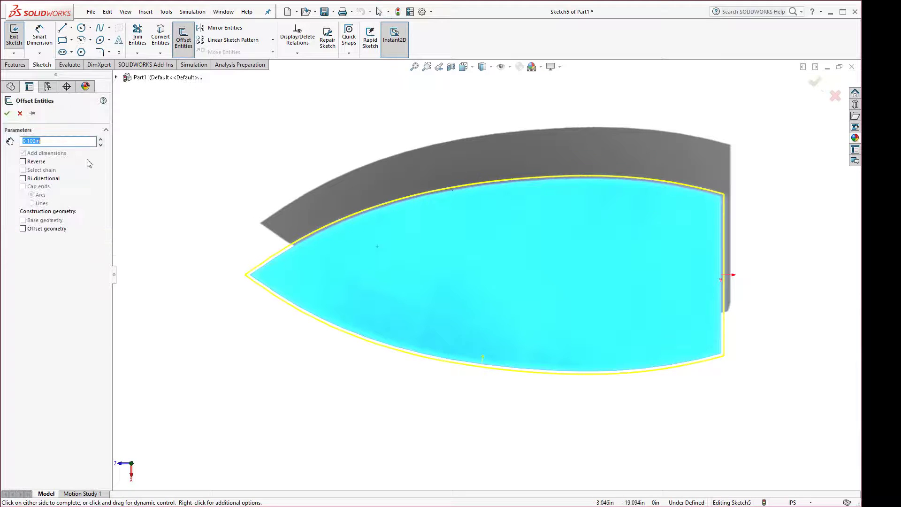
{"action": "left_click", "coordinate": [47, 161]}
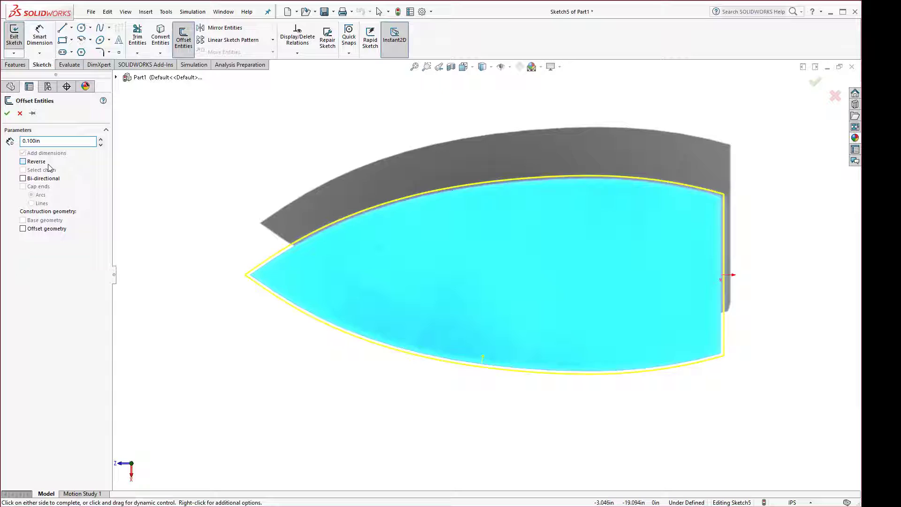
{"action": "left_click", "coordinate": [100, 139]}
{"action": "left_click", "coordinate": [101, 139]}
{"action": "left_click", "coordinate": [100, 138]}
{"action": "left_click", "coordinate": [101, 139]}
{"action": "left_click", "coordinate": [100, 139]}
{"action": "left_click", "coordinate": [100, 139]}
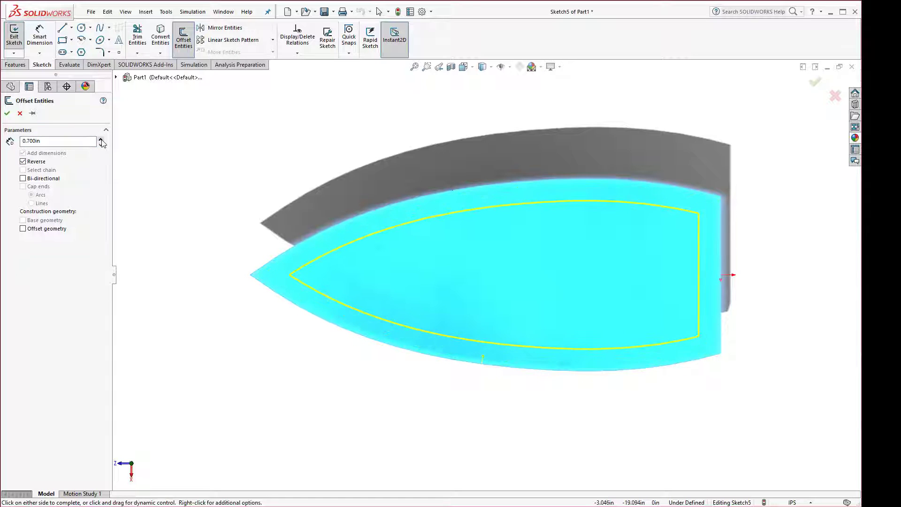
{"action": "left_click", "coordinate": [101, 139]}
{"action": "left_click", "coordinate": [100, 139]}
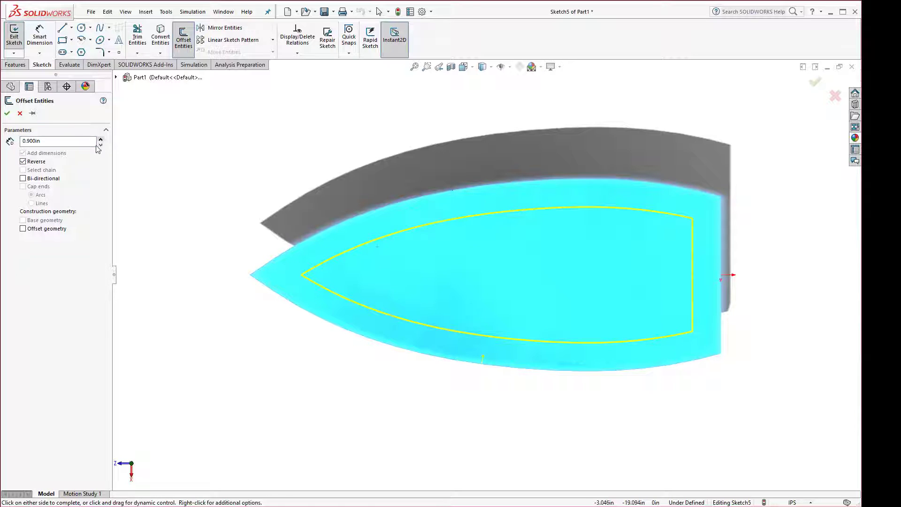
{"action": "left_click", "coordinate": [100, 139]}
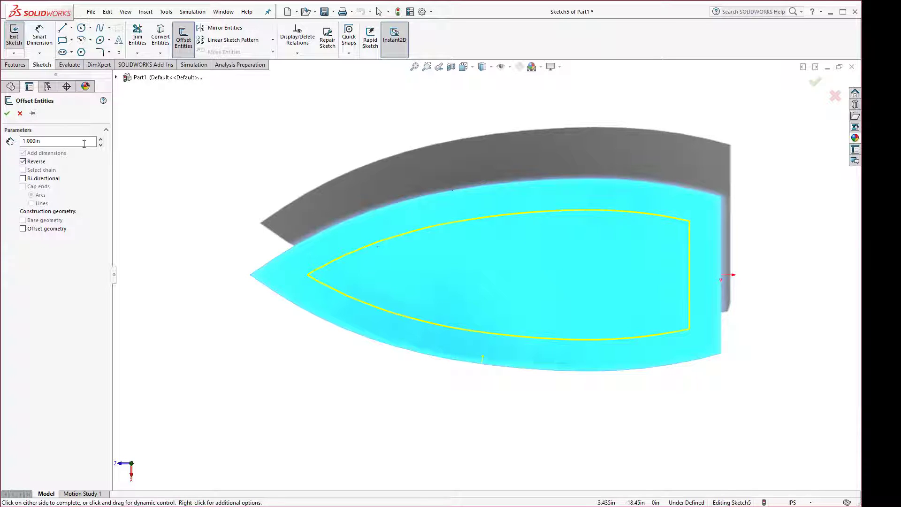
{"action": "left_click", "coordinate": [8, 113]}
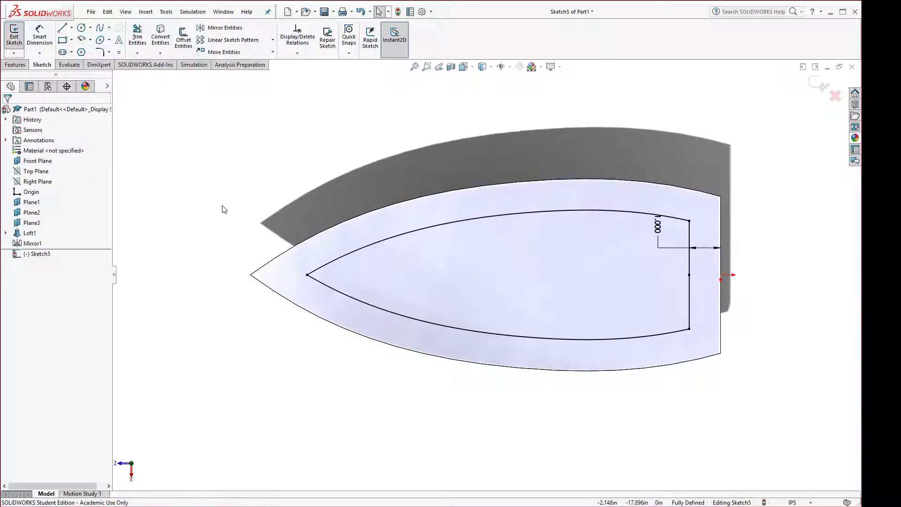
- Sketch a circle with a radius of about 4.3 in centred on the midpoint of the offset outline's stern line
{"action": "left_click", "coordinate": [81, 28]}
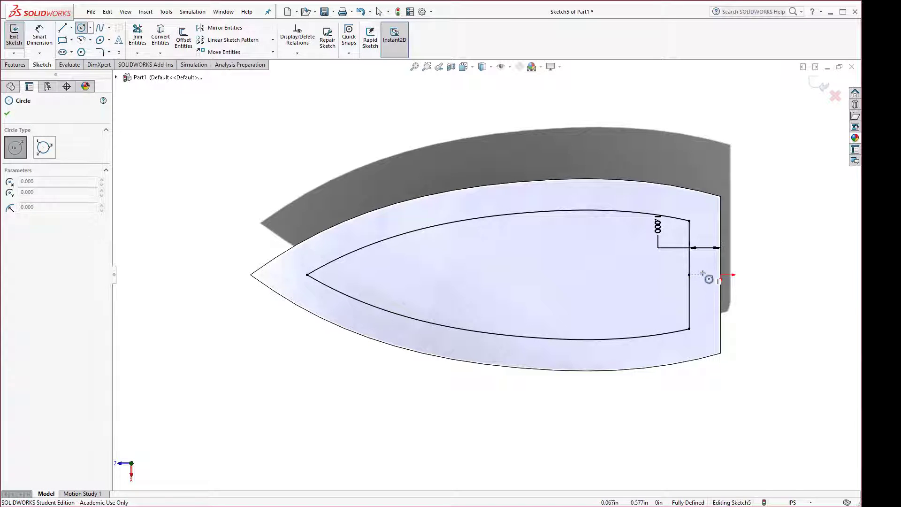
{"action": "left_click", "coordinate": [689, 274]}
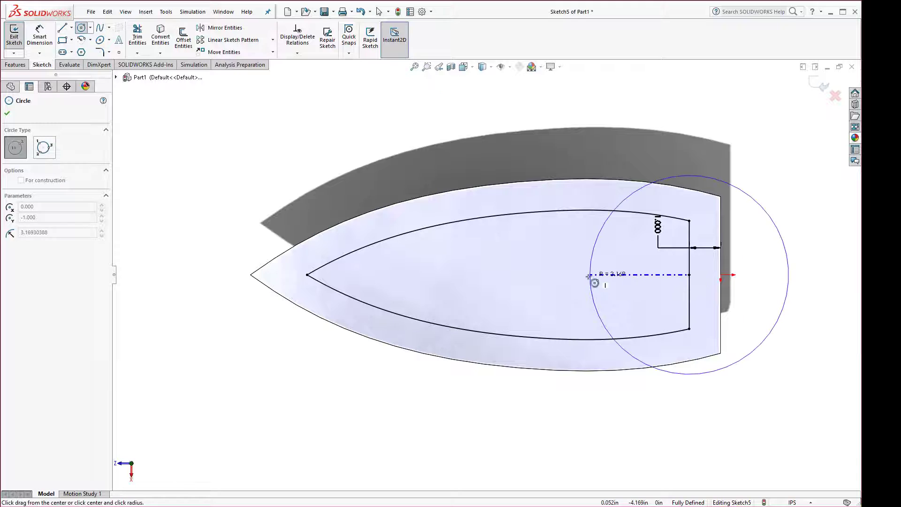
{"action": "left_click", "coordinate": [554, 277]}
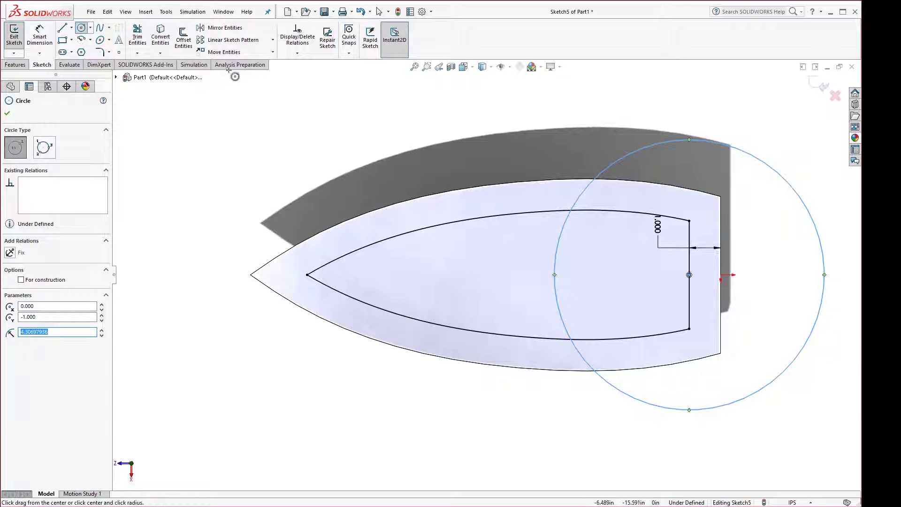
- Power trim the outer part of the circle and the stern end of the offset, leaving a closed bow profile with an arc at its back
{"action": "left_click", "coordinate": [138, 36]}
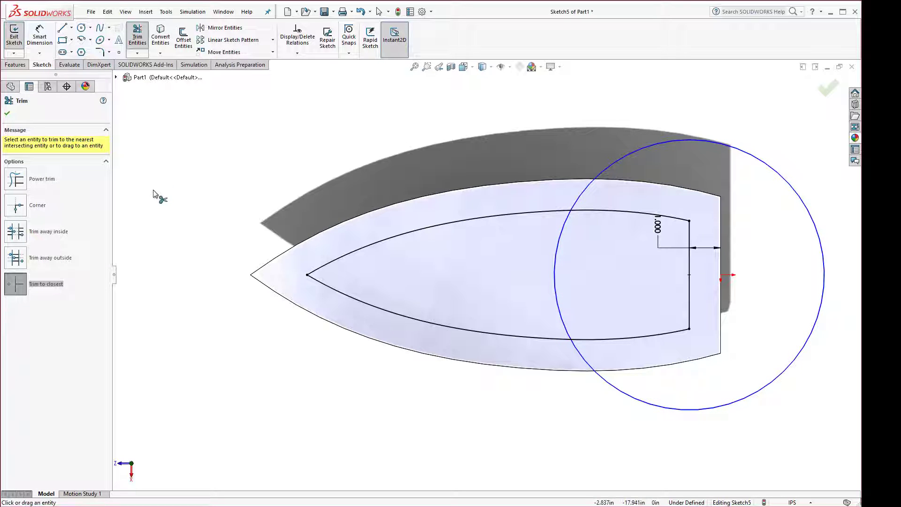
{"action": "left_click", "coordinate": [16, 179]}
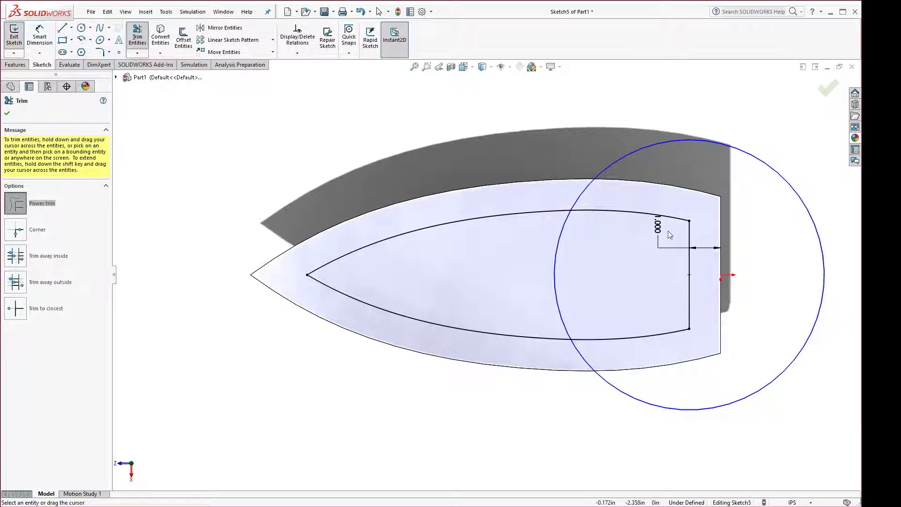
{"action": "mouse_move", "coordinate": [734, 137]}
{"action": "left_mouse_down"}
{"action": "mouse_move", "coordinate": [642, 235]}
{"action": "mouse_move", "coordinate": [694, 257]}
{"action": "mouse_move", "coordinate": [687, 299]}
{"action": "mouse_move", "coordinate": [657, 357]}
{"action": "mouse_move", "coordinate": [687, 418]}
{"action": "left_mouse_up"}
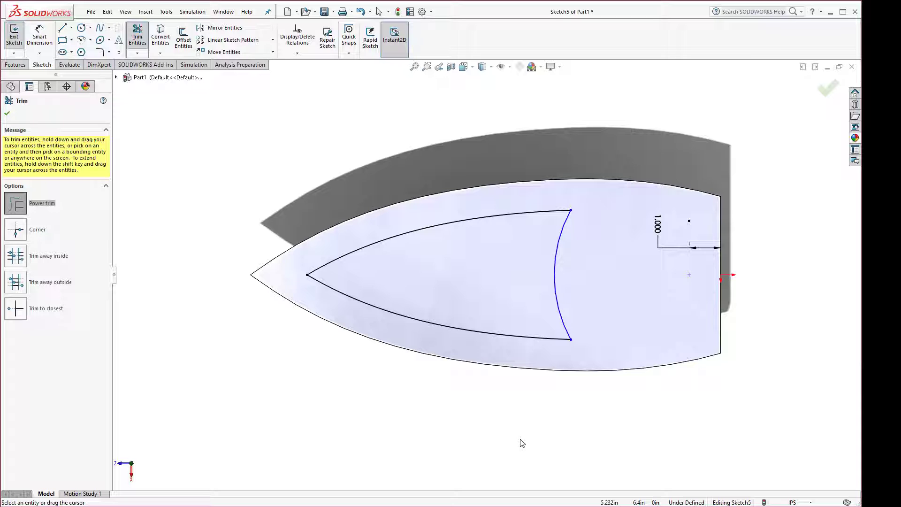
{"action": "middle_click_drag", "start_coordinate": [441, 404], "coordinate": [428, 299]}
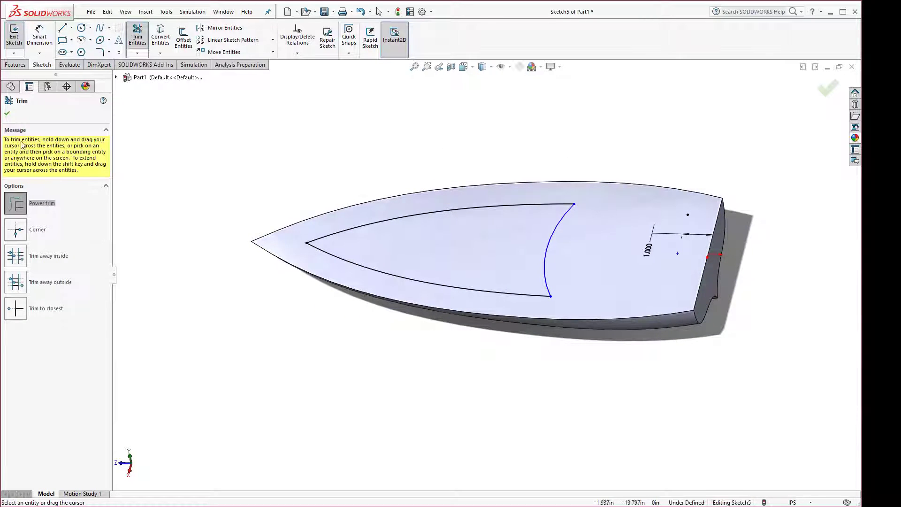
{"action": "left_click", "coordinate": [6, 112]}
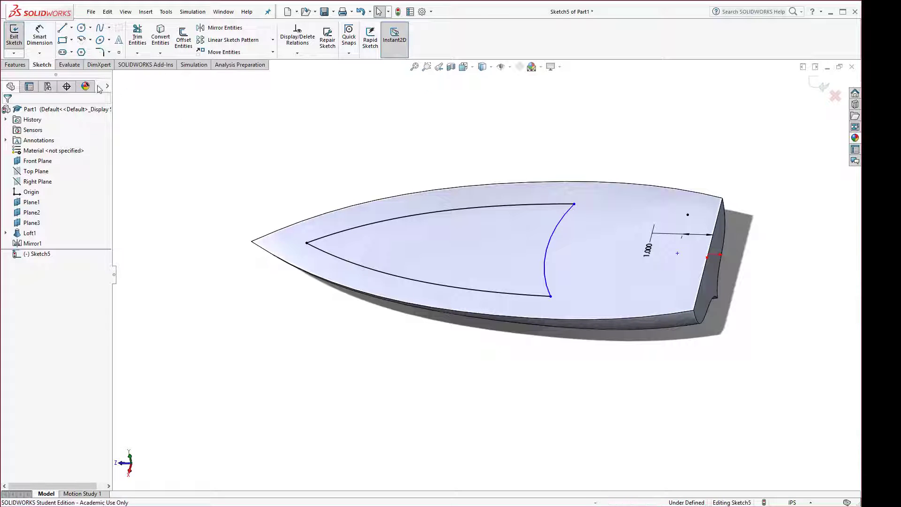
{"action": "left_click", "coordinate": [16, 65]}
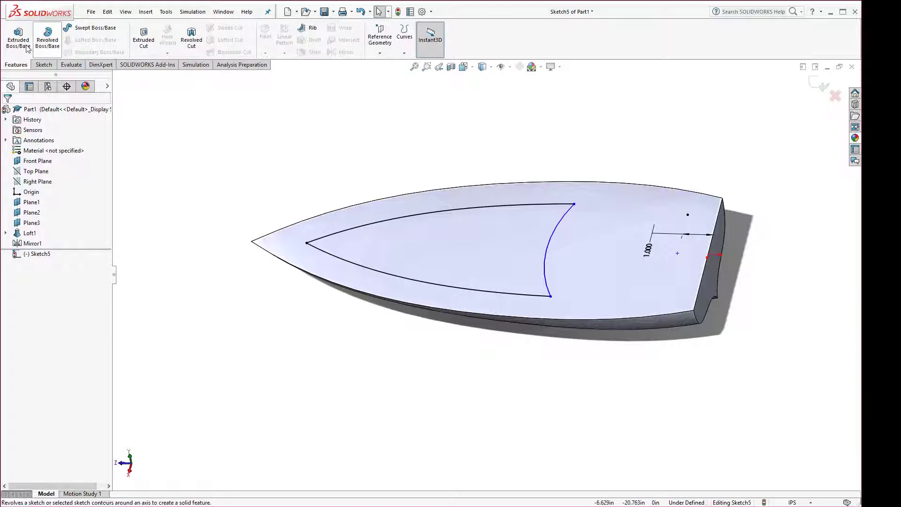
- Extrude the closed bow profile 1.23 in upward from the deck with a 21° inward draft
{"action": "left_click", "coordinate": [24, 42]}
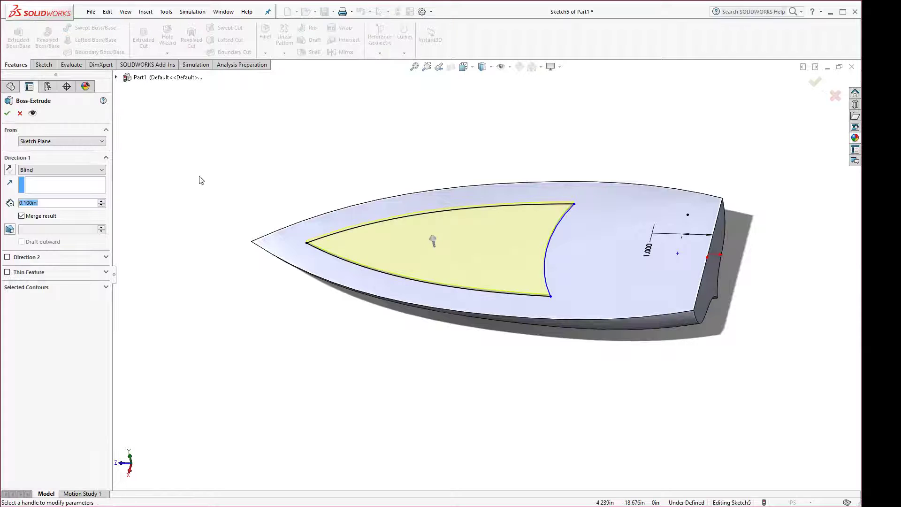
{"action": "left_click", "coordinate": [434, 241]}
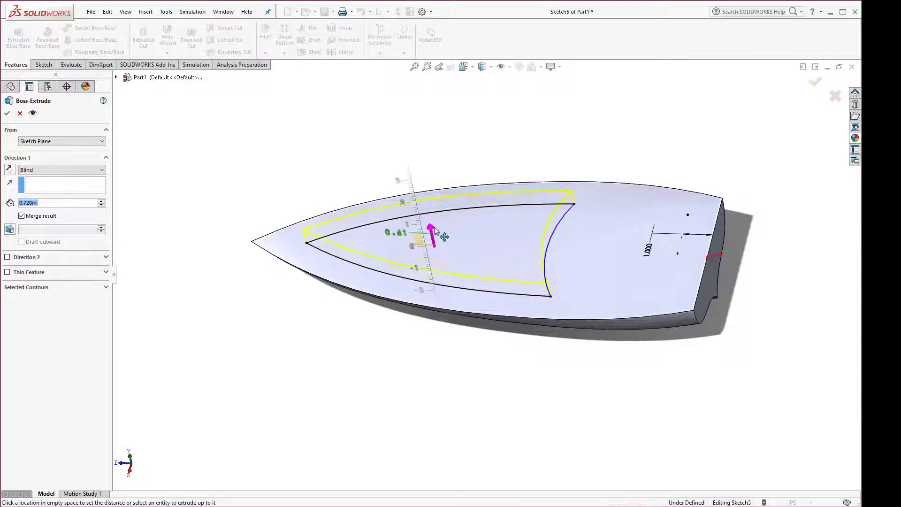
{"action": "left_click", "coordinate": [426, 210]}
{"action": "middle_click_drag", "start_coordinate": [330, 308], "coordinate": [347, 280]}
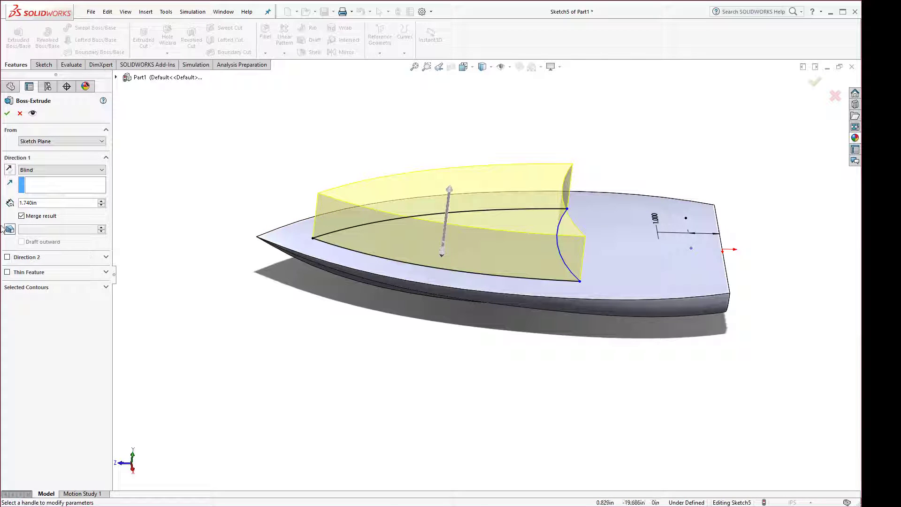
{"action": "left_click", "coordinate": [9, 230]}
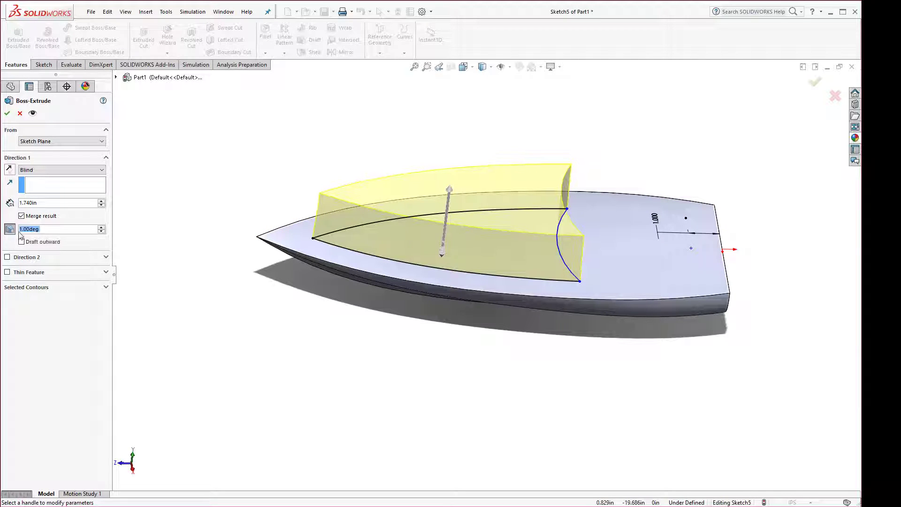
{"action": "left_click_drag", "start_coordinate": [101, 228], "coordinate": [102, 228]}
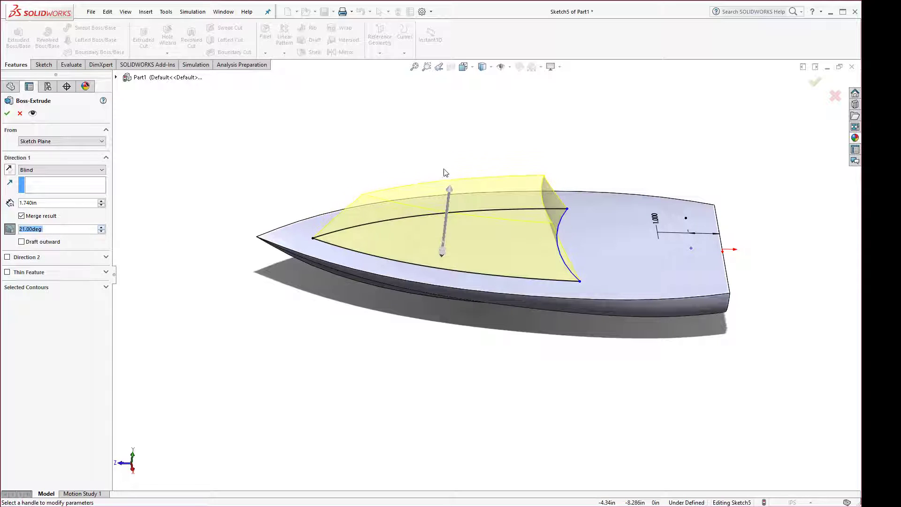
{"action": "left_click_drag", "start_coordinate": [450, 191], "coordinate": [426, 222]}
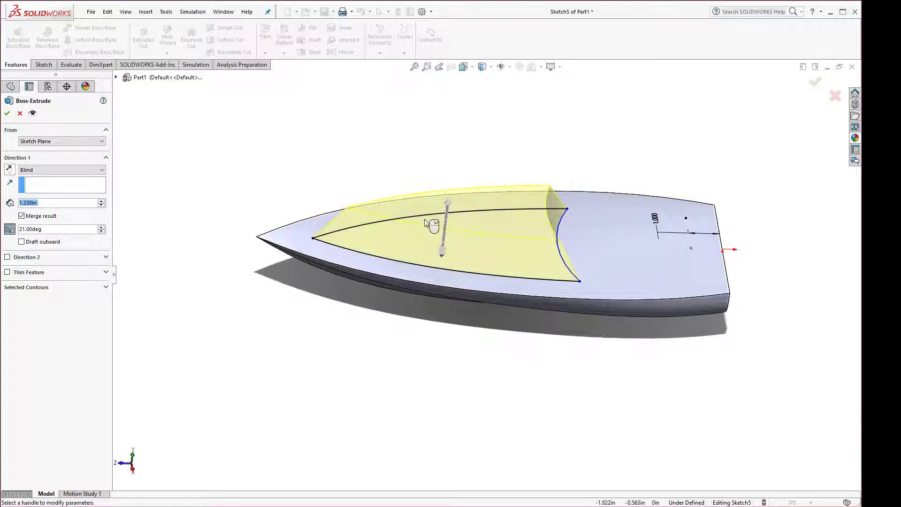
{"action": "left_click", "coordinate": [7, 113]}
{"action": "middle_click_drag", "start_coordinate": [479, 346], "coordinate": [432, 368]}
- Start a sketch on the deck face and convert the curved base edge at the cabin's stern side into it
{"action": "left_click", "coordinate": [597, 285]}
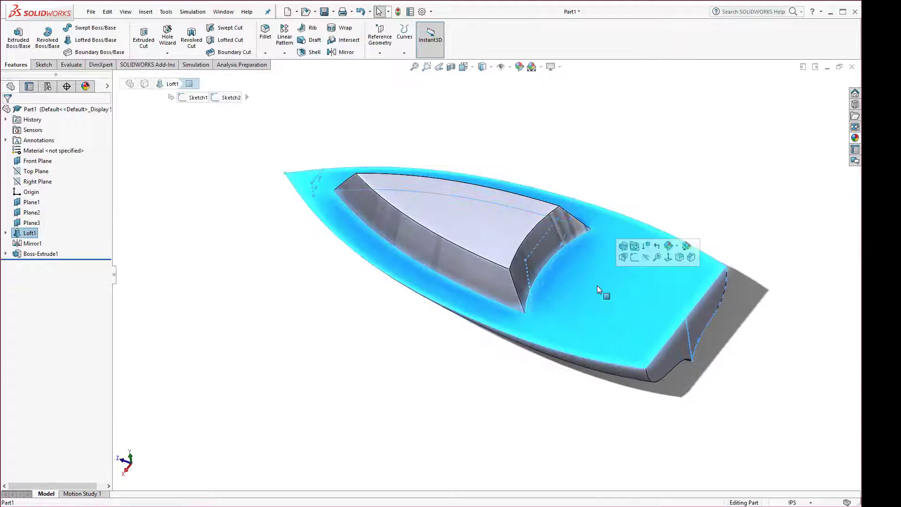
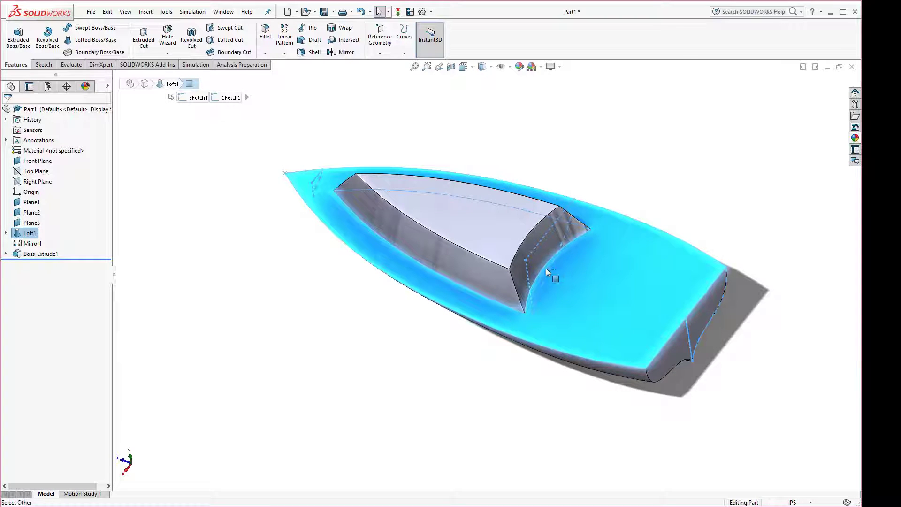
{"action": "left_click", "coordinate": [564, 265]}
{"action": "left_click", "coordinate": [568, 247]}
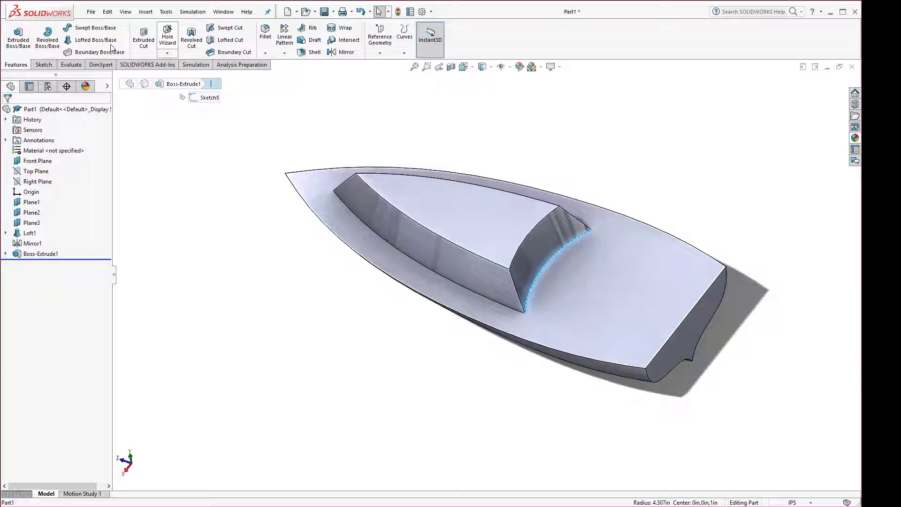
{"action": "left_click", "coordinate": [44, 65]}
{"action": "left_click", "coordinate": [642, 286]}
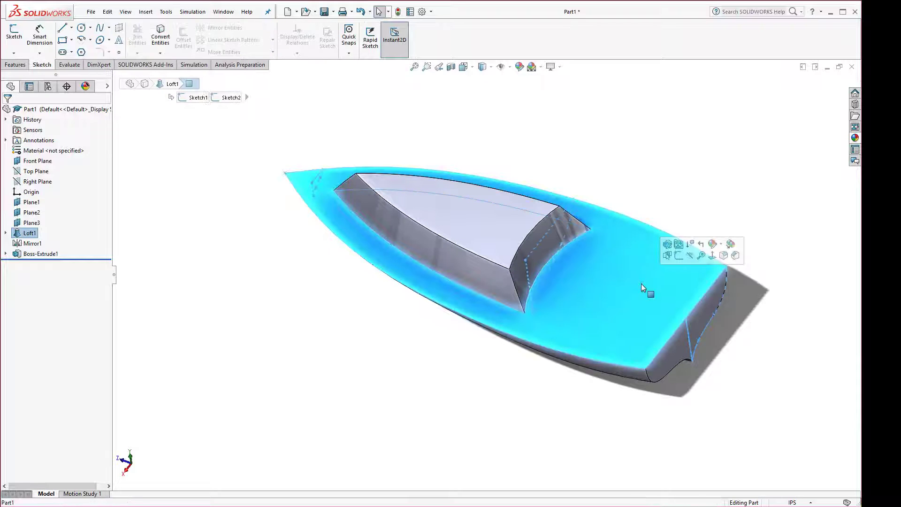
{"action": "left_click", "coordinate": [679, 256]}
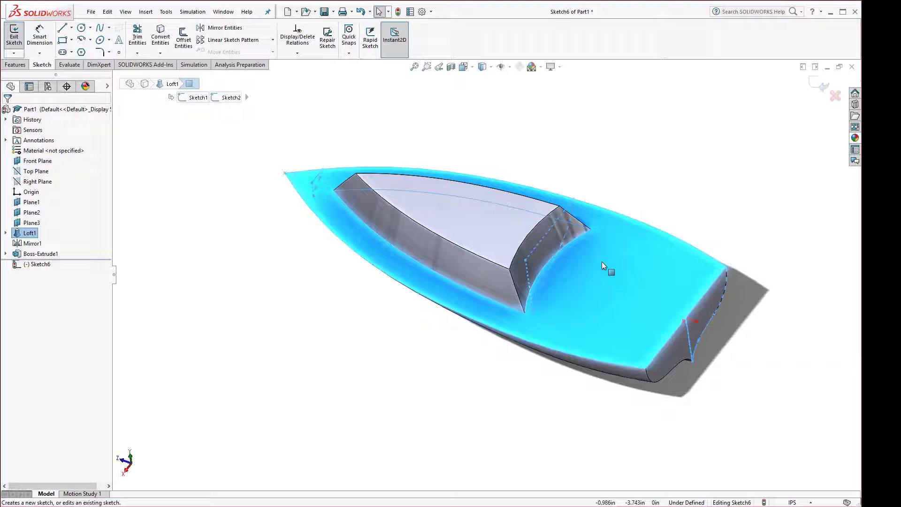
{"action": "left_click", "coordinate": [565, 243]}
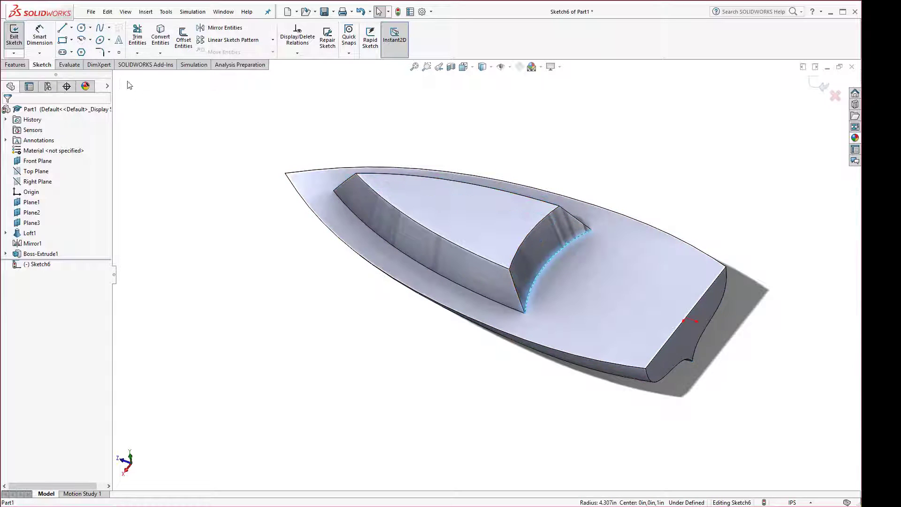
{"action": "left_click", "coordinate": [161, 36]}
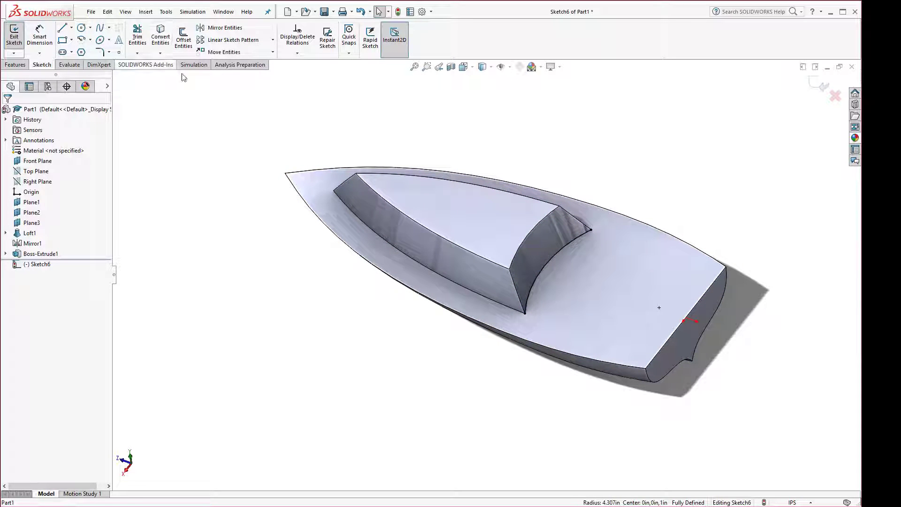
- Sketch a slightly slanted line from one end of the arc toward the stern, and a line about 1.88 in long across to the boat's centre axis
{"action": "key", "text": "space"}
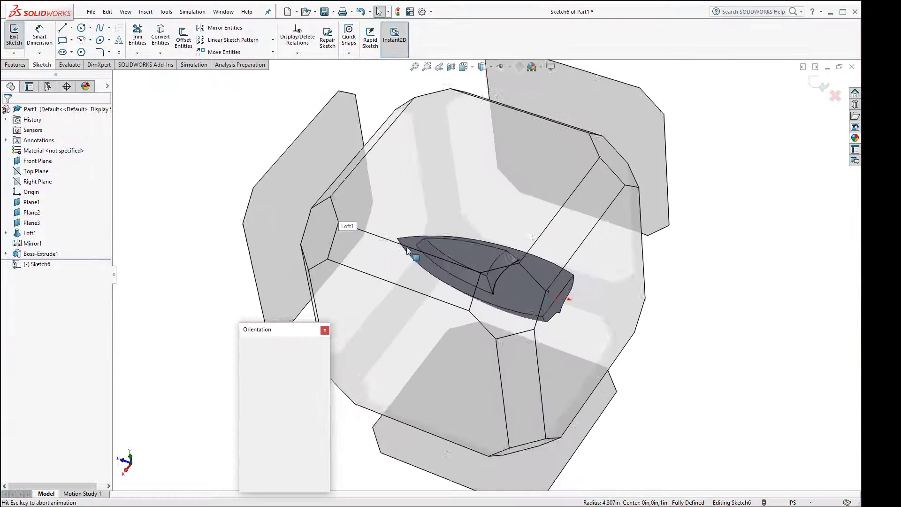
{"action": "left_click", "coordinate": [516, 215]}
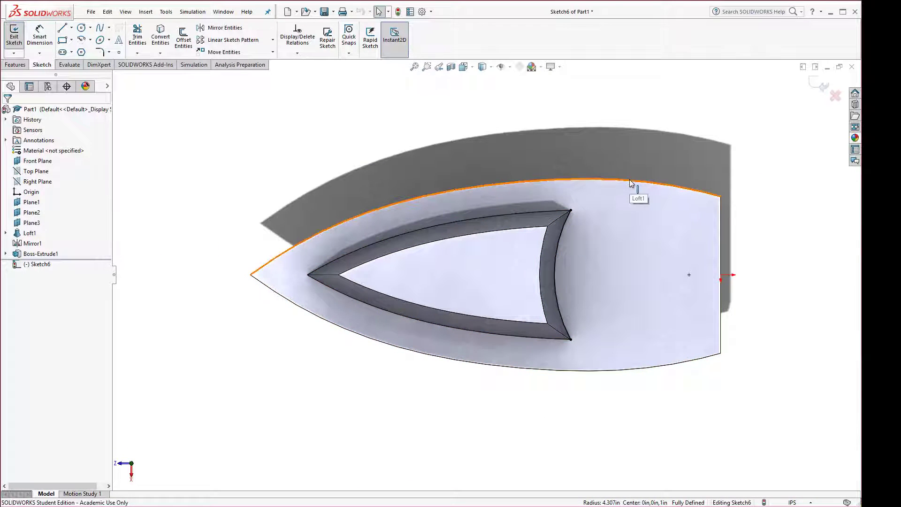
{"action": "left_click", "coordinate": [64, 28]}
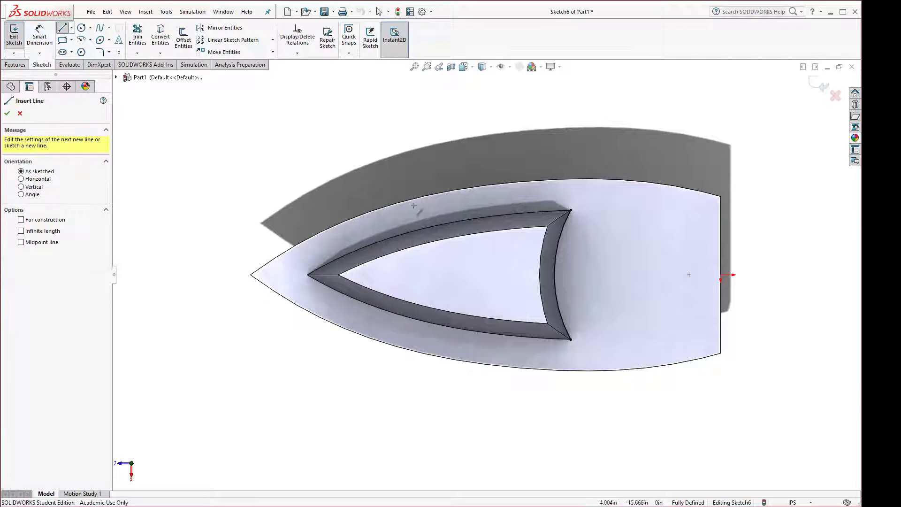
{"action": "left_click", "coordinate": [571, 210]}
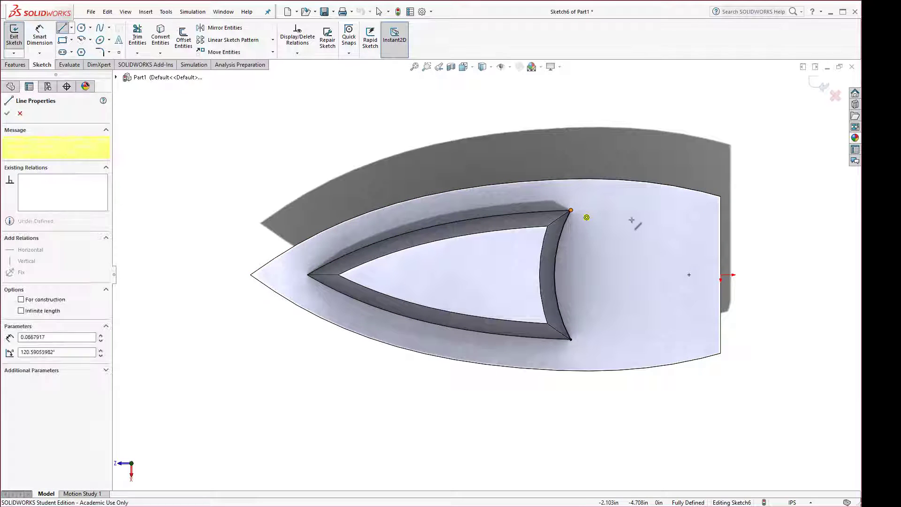
{"action": "left_click", "coordinate": [679, 216]}
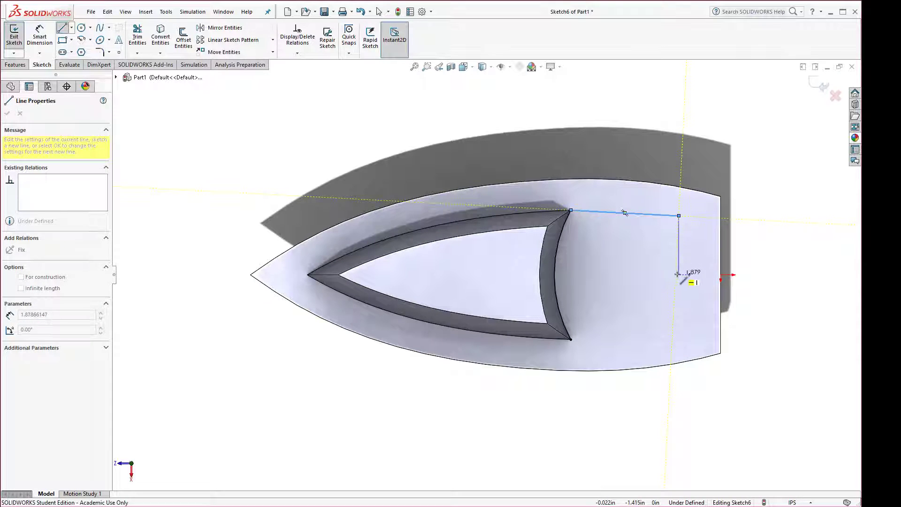
{"action": "double_click", "coordinate": [679, 275]}
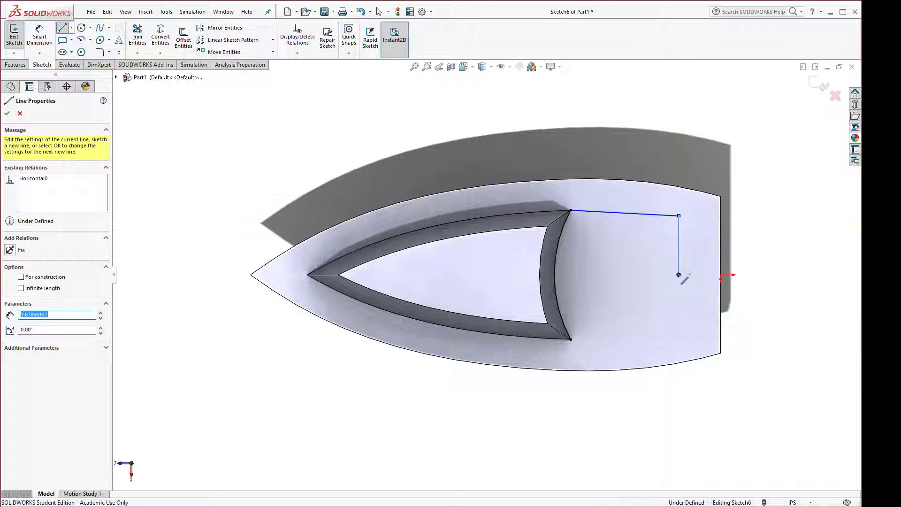
- Draw a line to the stern edge's midpoint and a construction line about 4.51 in long forward from there along the boat's axis
{"action": "left_click", "coordinate": [679, 275]}
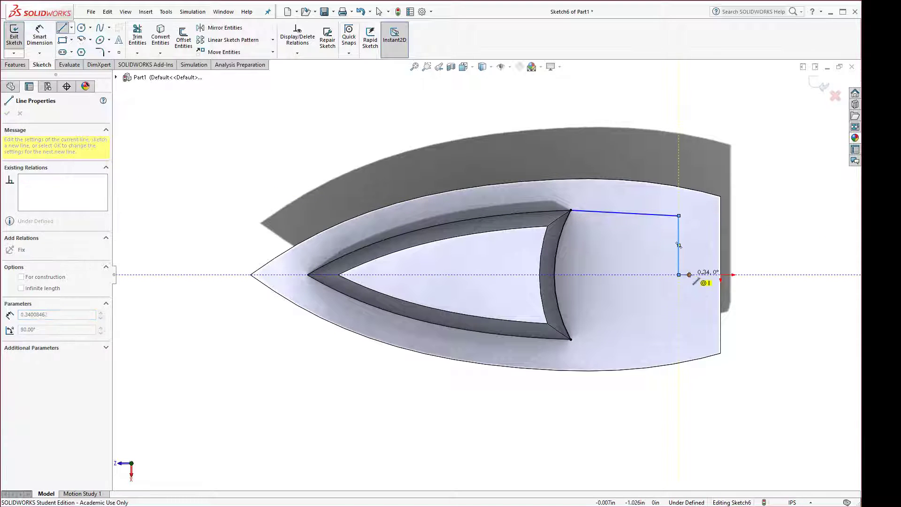
{"action": "left_click", "coordinate": [720, 274]}
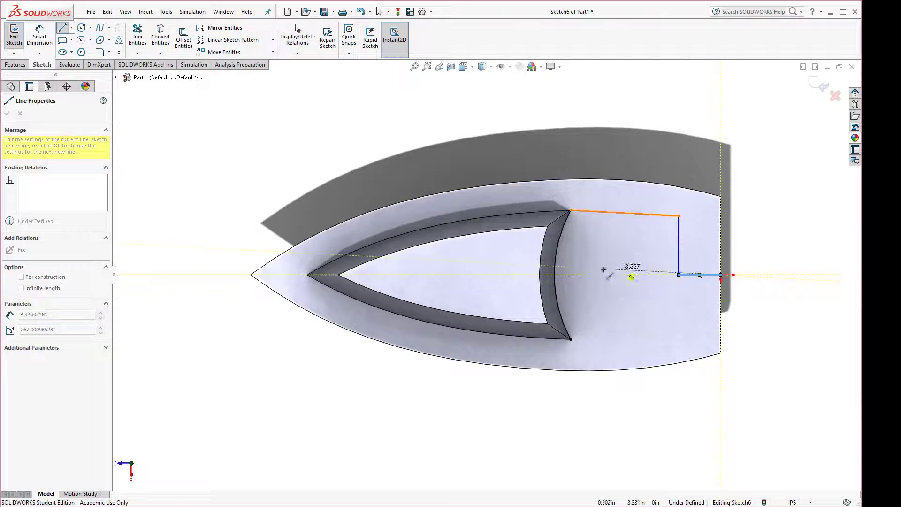
{"action": "left_click", "coordinate": [579, 275]}
{"action": "key", "text": "Escape"}
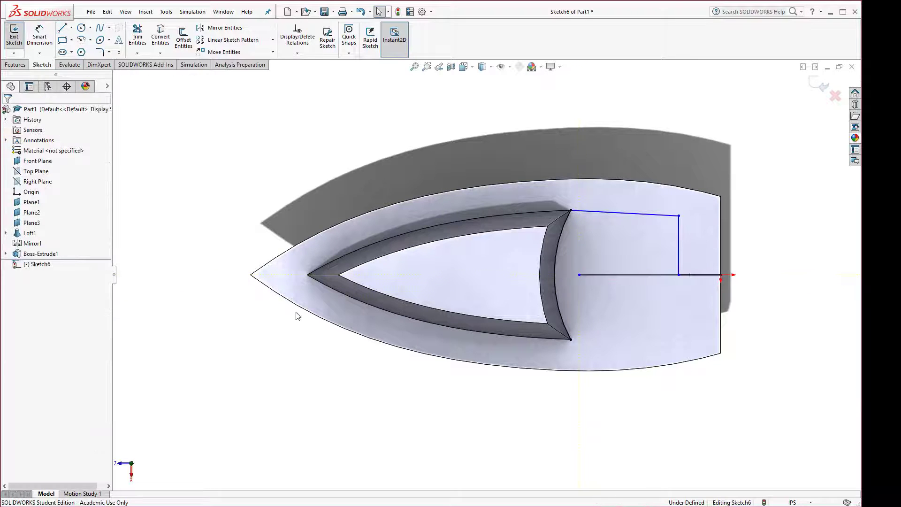
{"action": "left_click", "coordinate": [643, 275]}
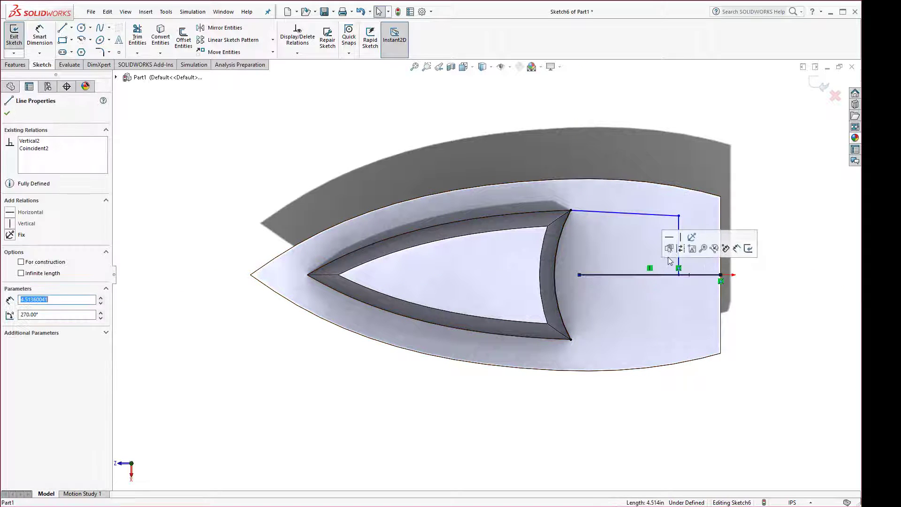
{"action": "left_click", "coordinate": [677, 246]}
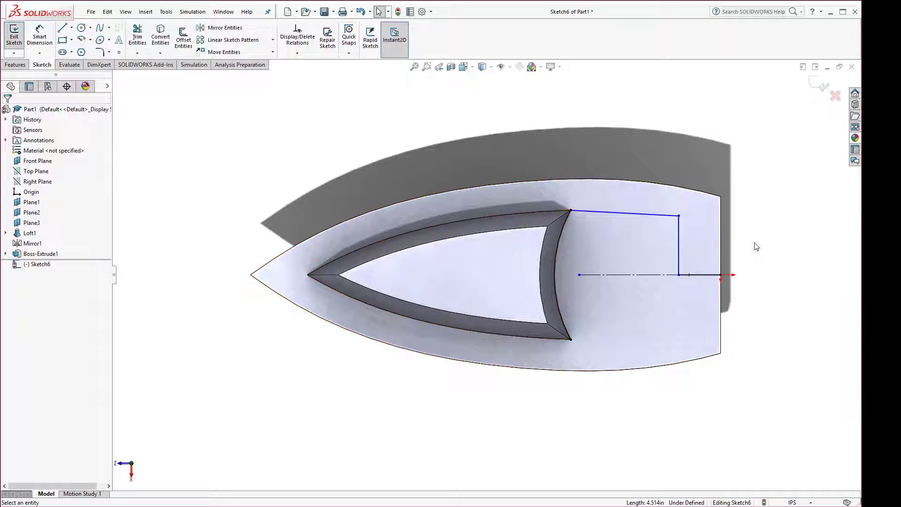
- Mirror the half outline about the construction line and delete the short line joining it to the stern edge
{"action": "left_click_drag", "start_coordinate": [784, 189], "coordinate": [570, 292]}
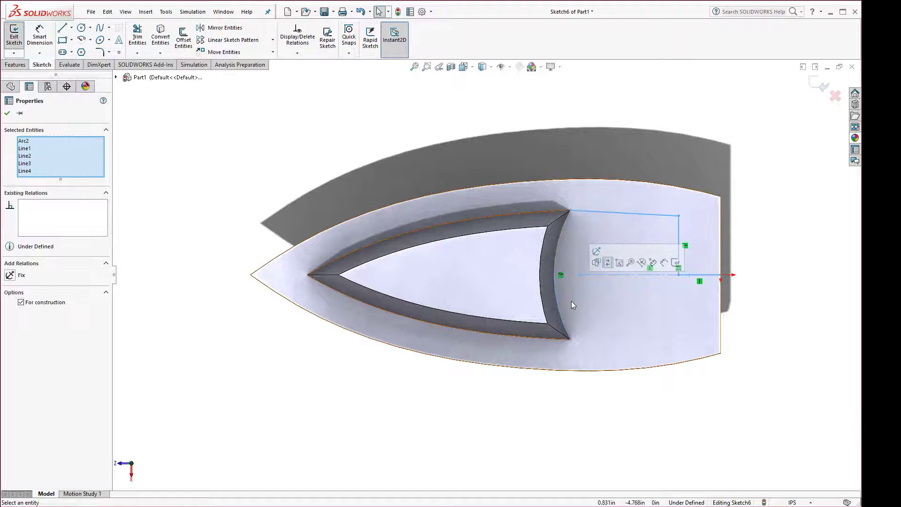
{"action": "left_click", "coordinate": [565, 126]}
{"action": "left_click_drag", "start_coordinate": [514, 123], "coordinate": [740, 295]}
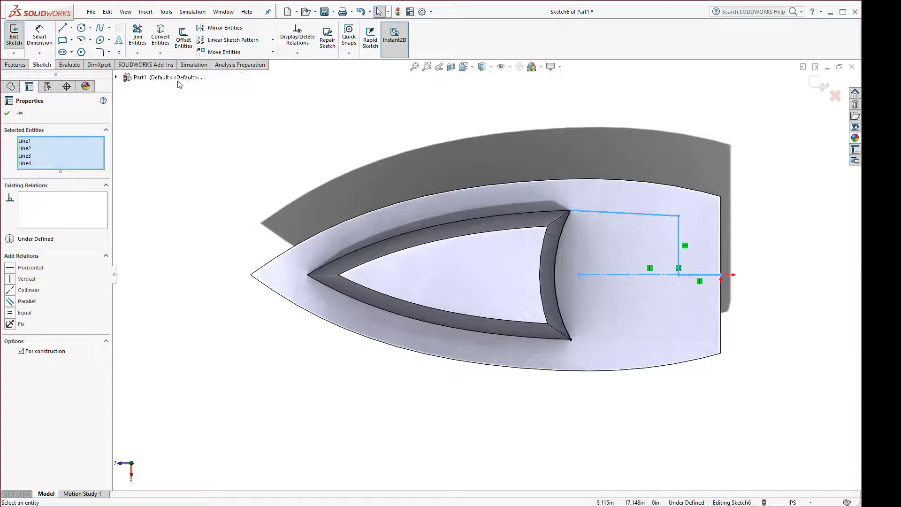
{"action": "left_click", "coordinate": [225, 29]}
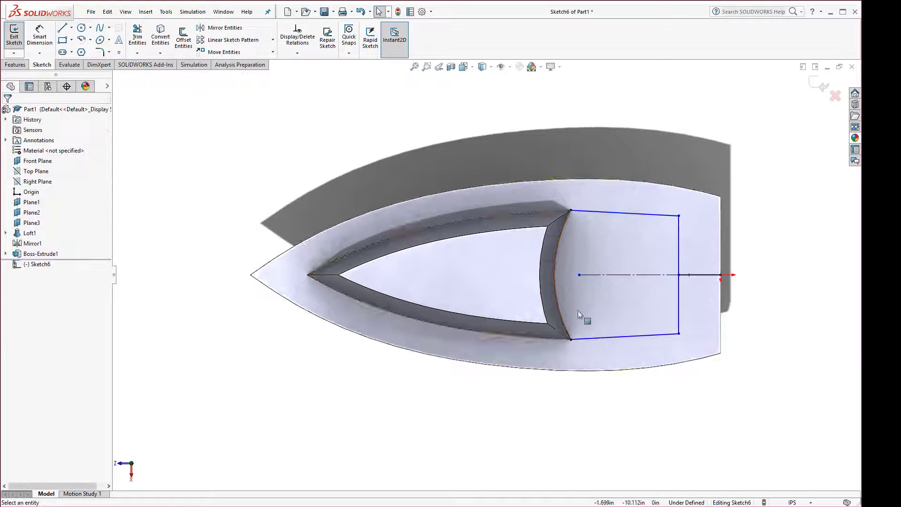
{"action": "left_click", "coordinate": [710, 277]}
{"action": "key", "text": "Delete"}
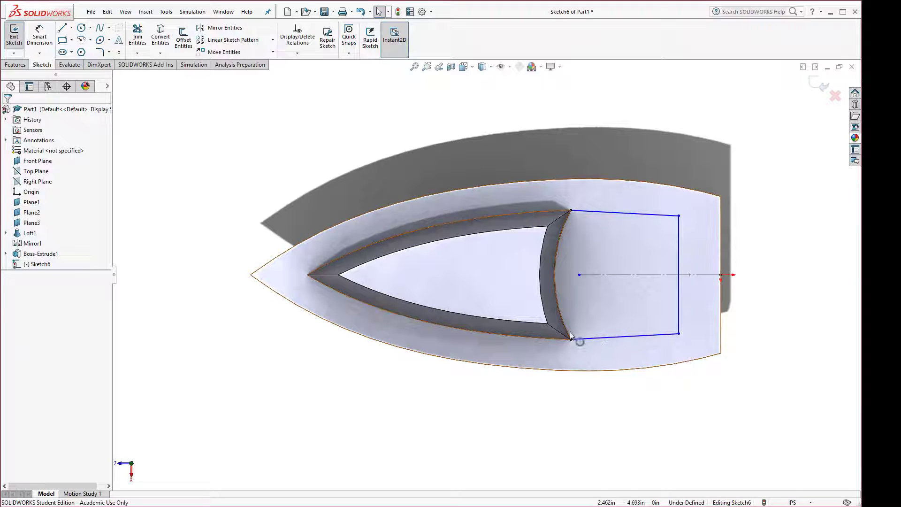
- Cut the closed region behind the cabin 0.75 in deep into the deck with a 21° draft
{"action": "scroll", "coordinate": [571, 335], "scroll_direction": "down", "scroll_amount": 4}
{"action": "scroll", "coordinate": [571, 341], "scroll_direction": "up", "scroll_amount": 4}
{"action": "middle_click_drag", "start_coordinate": [509, 259], "coordinate": [502, 199]}
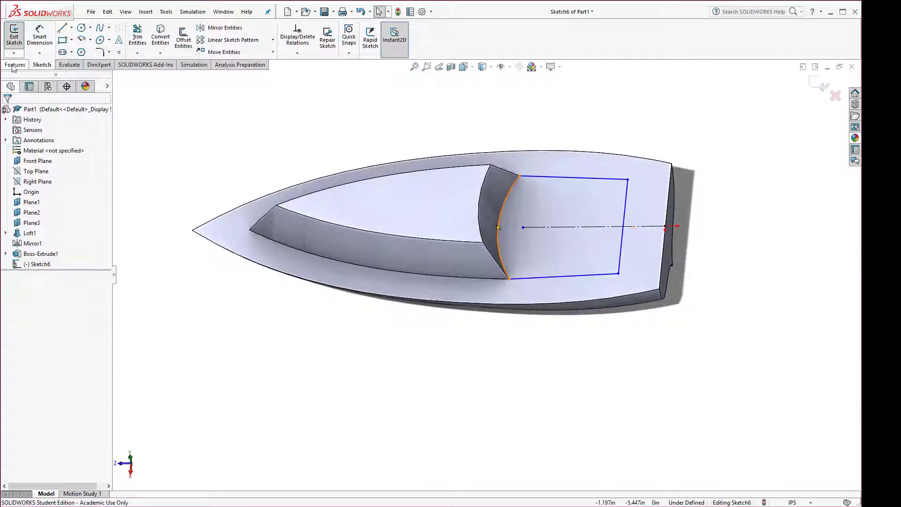
{"action": "left_click", "coordinate": [15, 64]}
{"action": "left_click", "coordinate": [143, 40]}
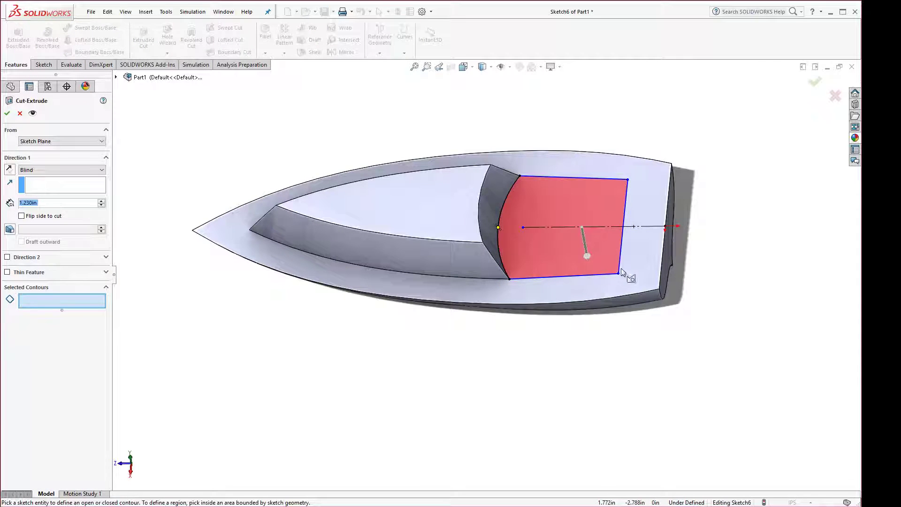
{"action": "left_click", "coordinate": [565, 258]}
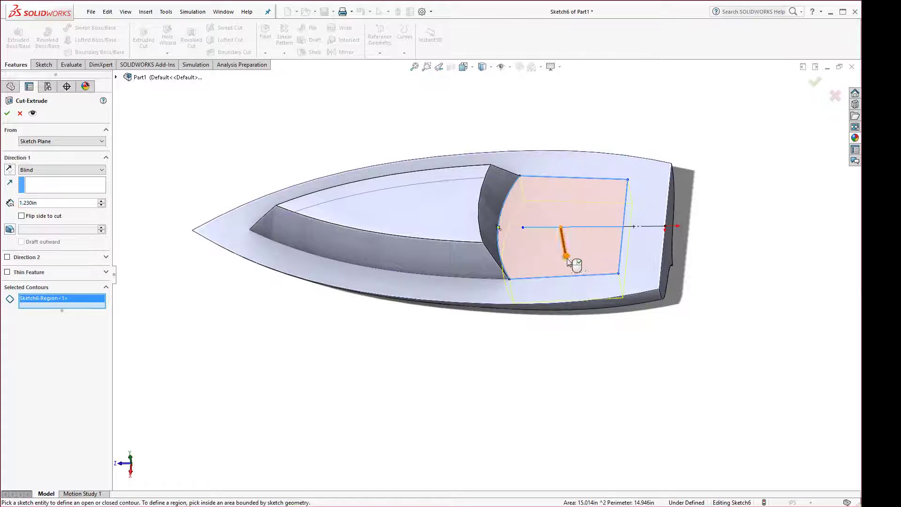
{"action": "left_click_drag", "start_coordinate": [567, 258], "coordinate": [567, 241]}
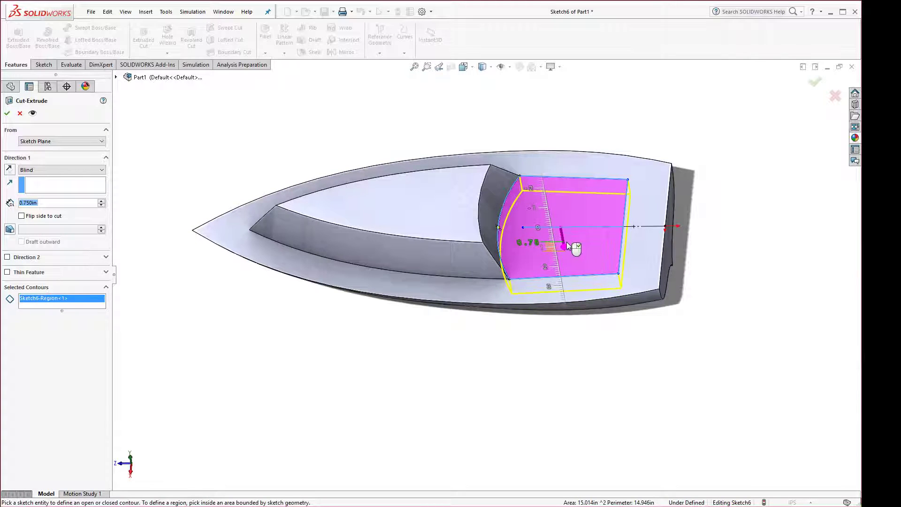
{"action": "middle_click_drag", "start_coordinate": [579, 290], "coordinate": [562, 253]}
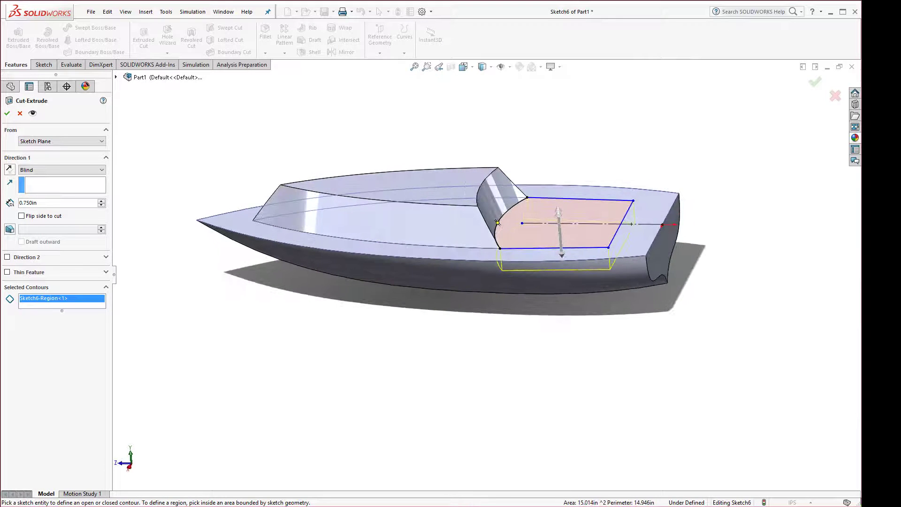
{"action": "left_click", "coordinate": [9, 229]}
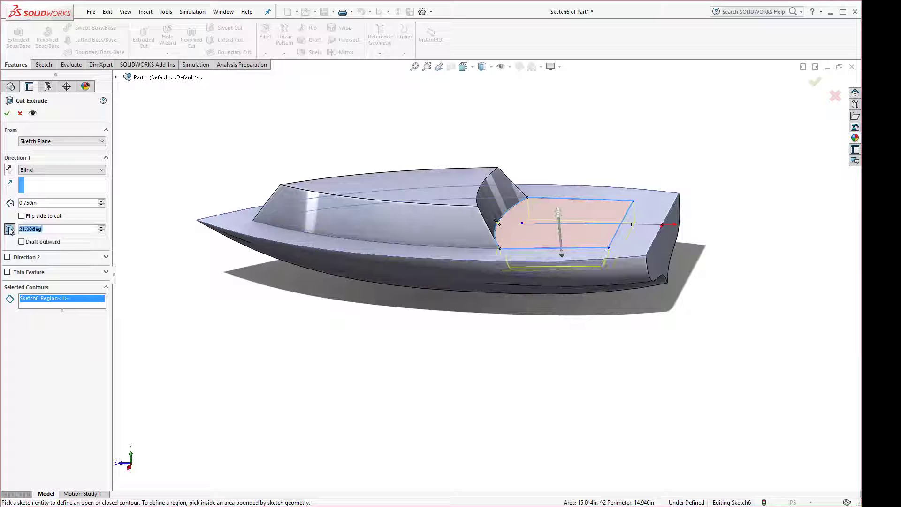
{"action": "left_click", "coordinate": [7, 113]}
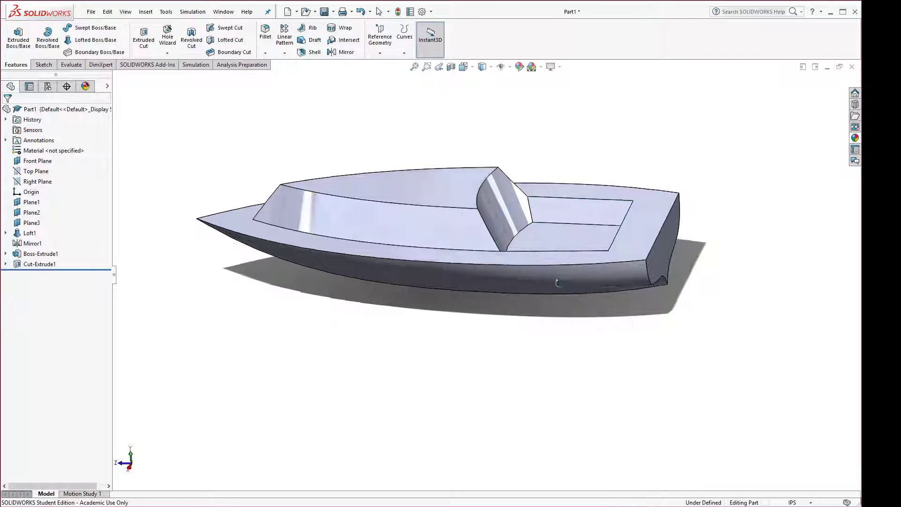
- Start a sketch on the Right Plane and draw the tiller's top line, the rudder's steep rear edge and a line about 1.48 in long sloping aft
{"action": "middle_click_drag", "start_coordinate": [556, 283], "coordinate": [357, 265]}
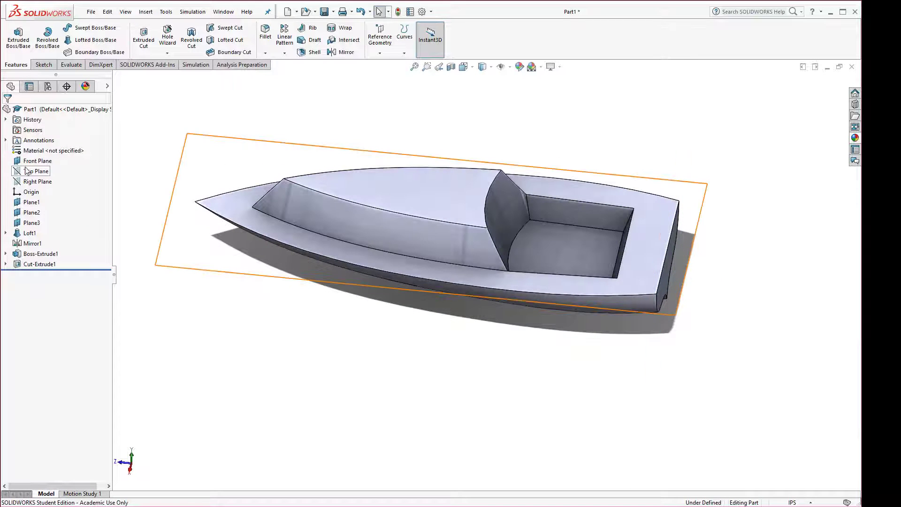
{"action": "left_click", "coordinate": [29, 186]}
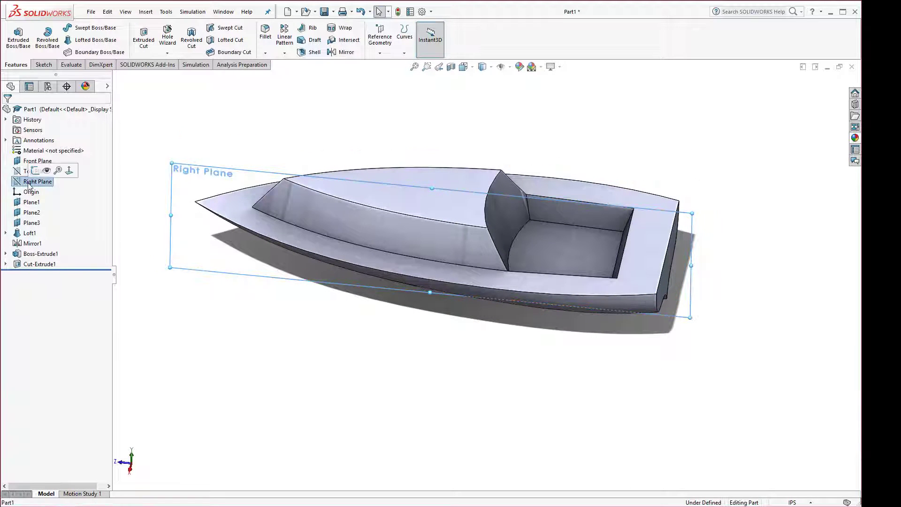
{"action": "left_click", "coordinate": [40, 175]}
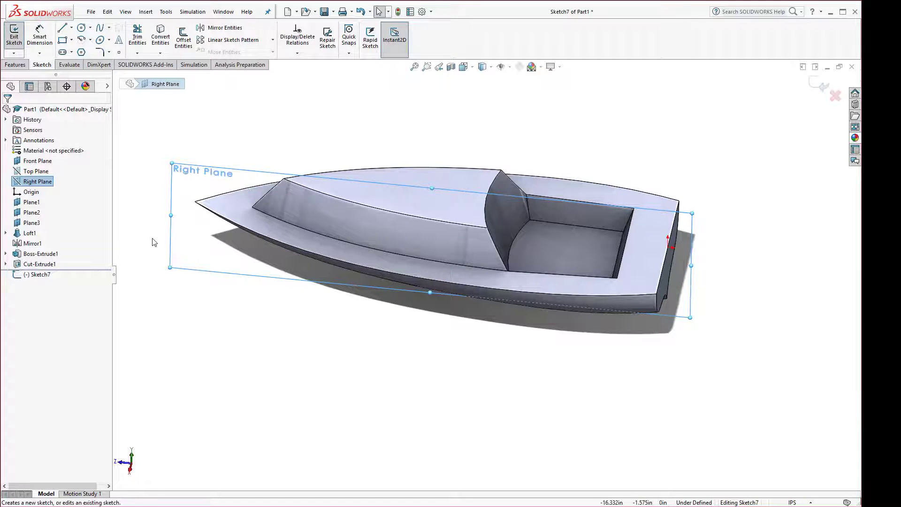
{"action": "key", "text": "space"}
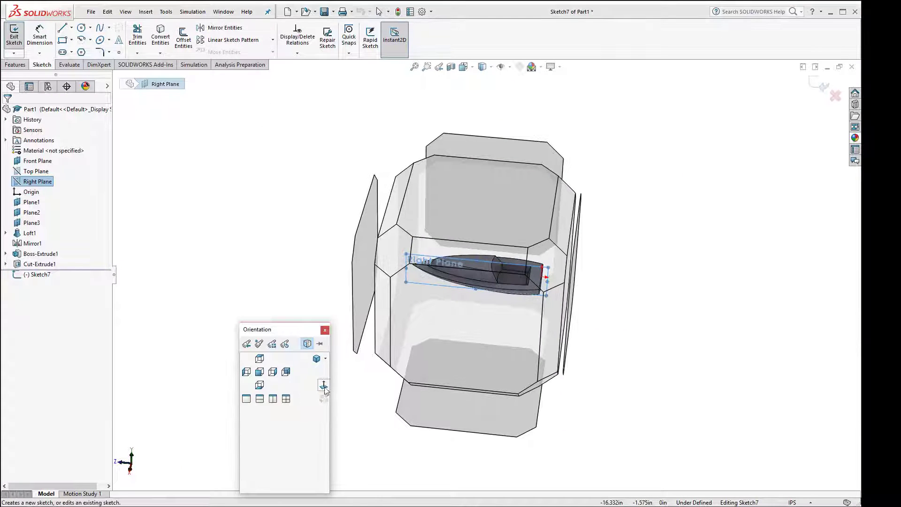
{"action": "left_click", "coordinate": [323, 386]}
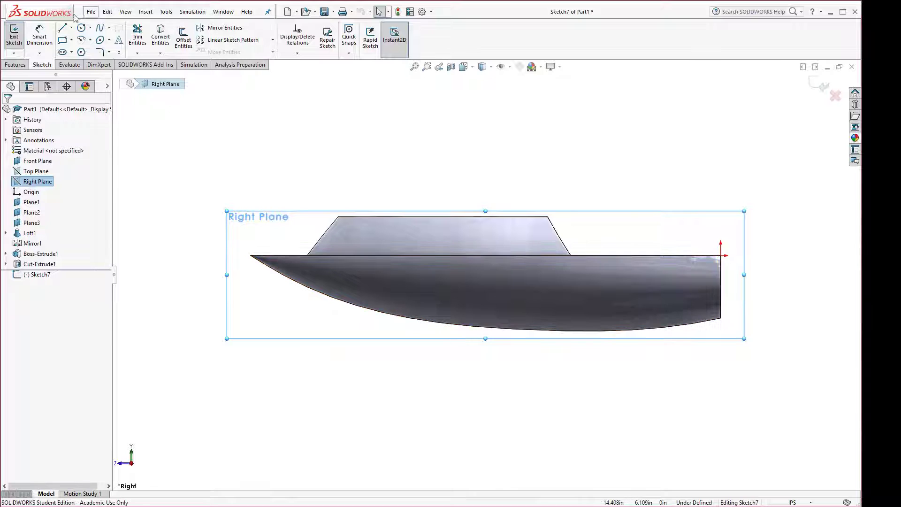
{"action": "left_click", "coordinate": [64, 30]}
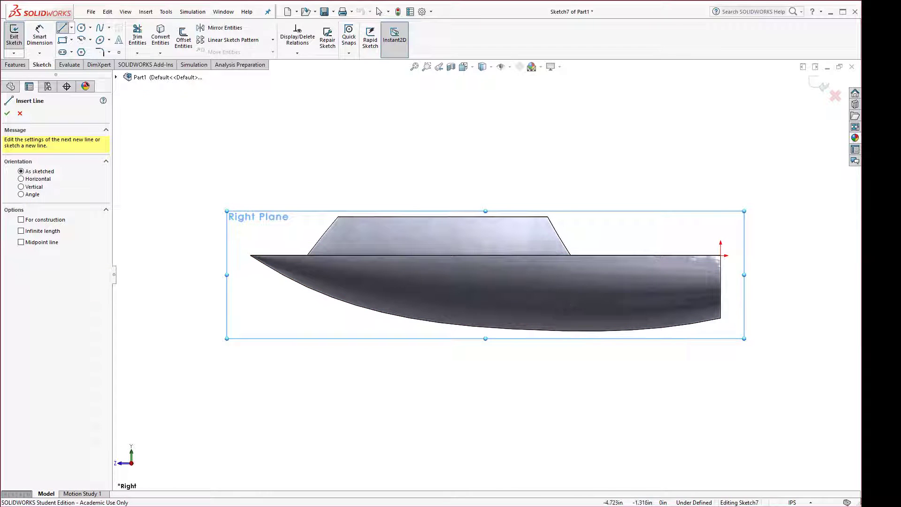
{"action": "left_click", "coordinate": [685, 247]}
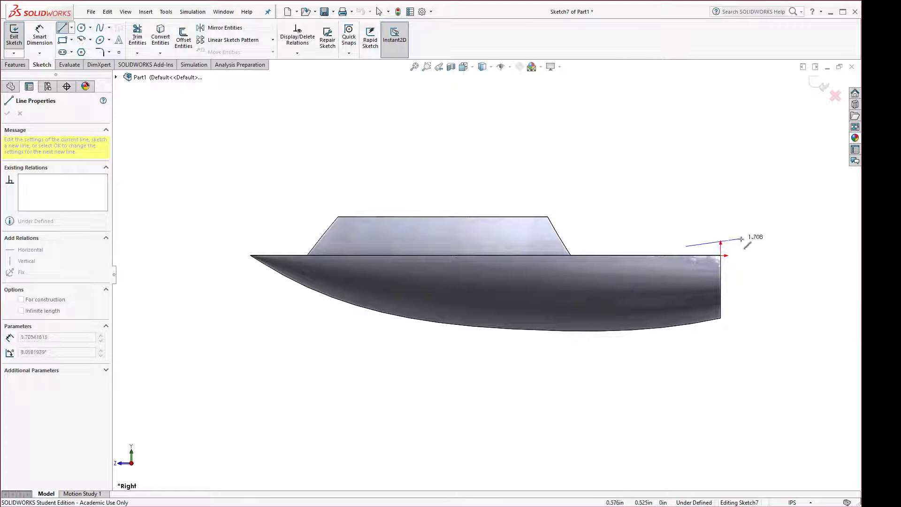
{"action": "left_click", "coordinate": [730, 242]}
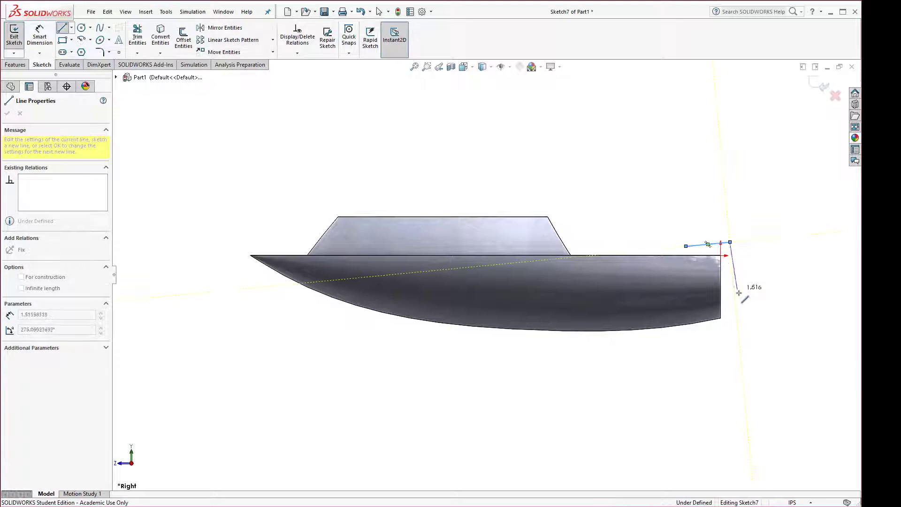
{"action": "left_click", "coordinate": [737, 315]}
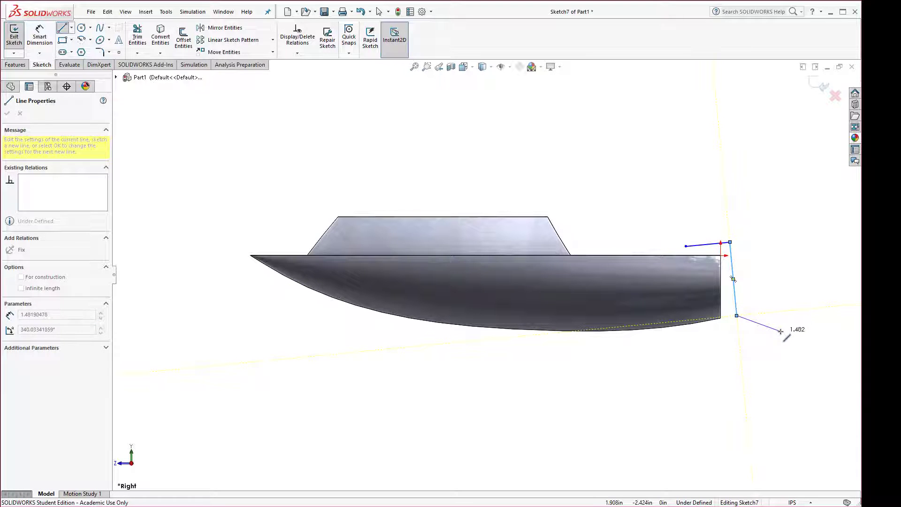
{"action": "left_click", "coordinate": [780, 331]}
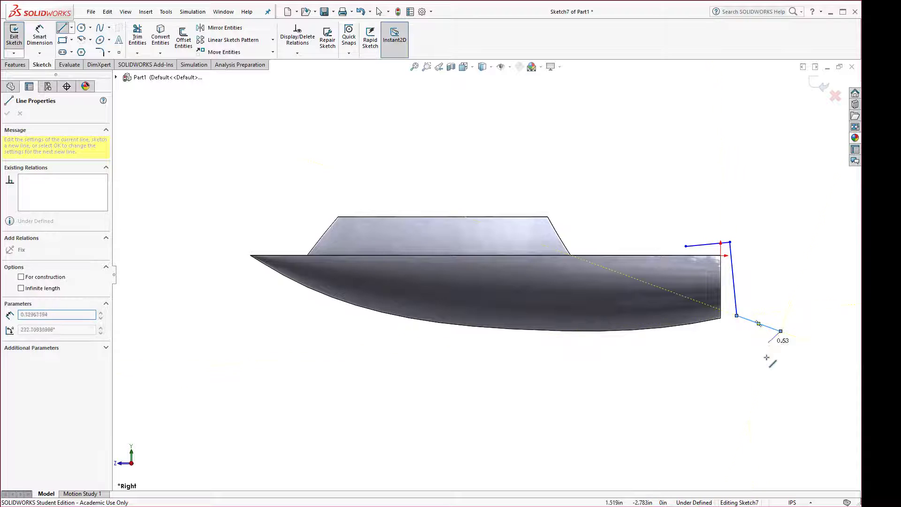
- Close the rudder outline with a vertical aft edge, a sloped bottom, a small notch under the stern and lines back up to the tiller
{"action": "left_click", "coordinate": [742, 369]}
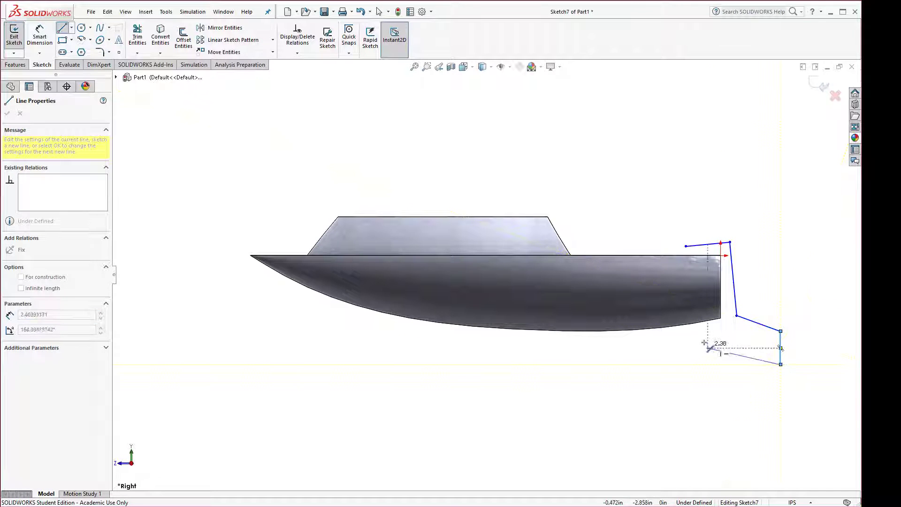
{"action": "left_click", "coordinate": [708, 316]}
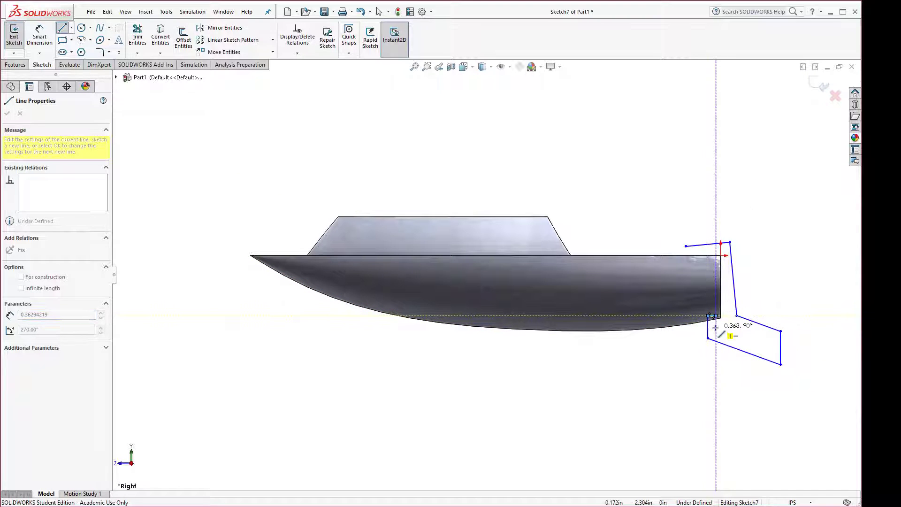
{"action": "left_click", "coordinate": [727, 315]}
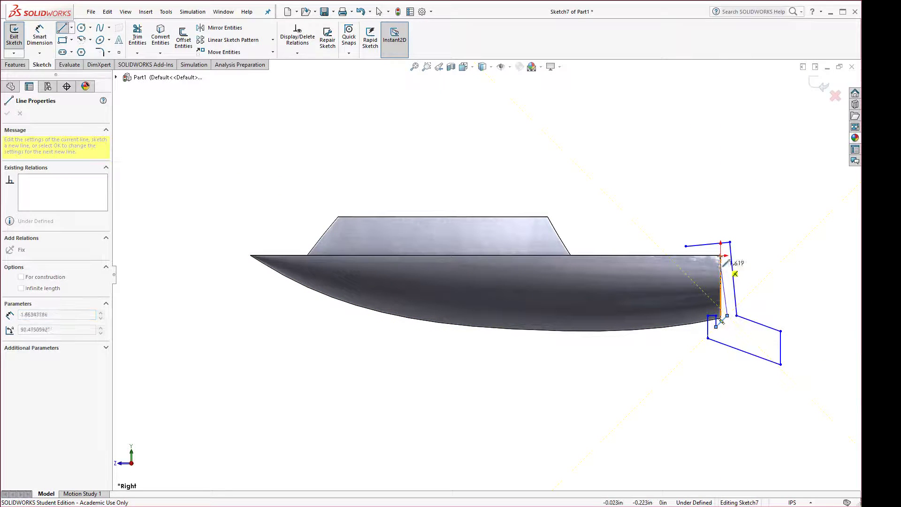
{"action": "left_click", "coordinate": [721, 253]}
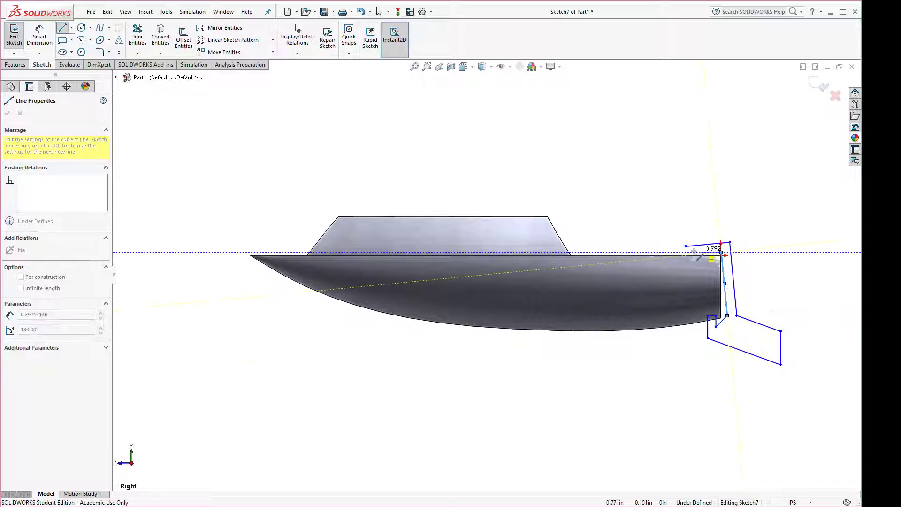
{"action": "left_click", "coordinate": [686, 246]}
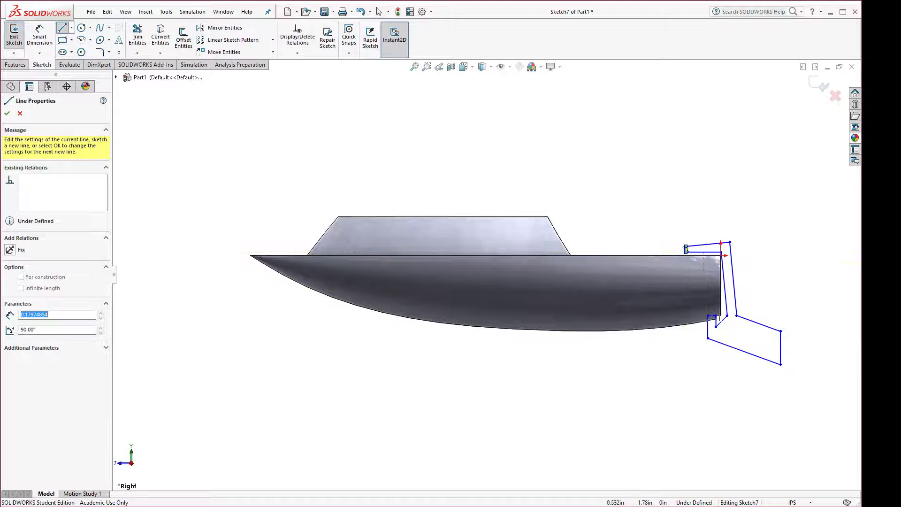
{"action": "key", "text": "Escape"}
- Extrude the rudder outline 0.1 in about the mid plane
{"action": "middle_click_drag", "start_coordinate": [622, 298], "coordinate": [581, 351]}
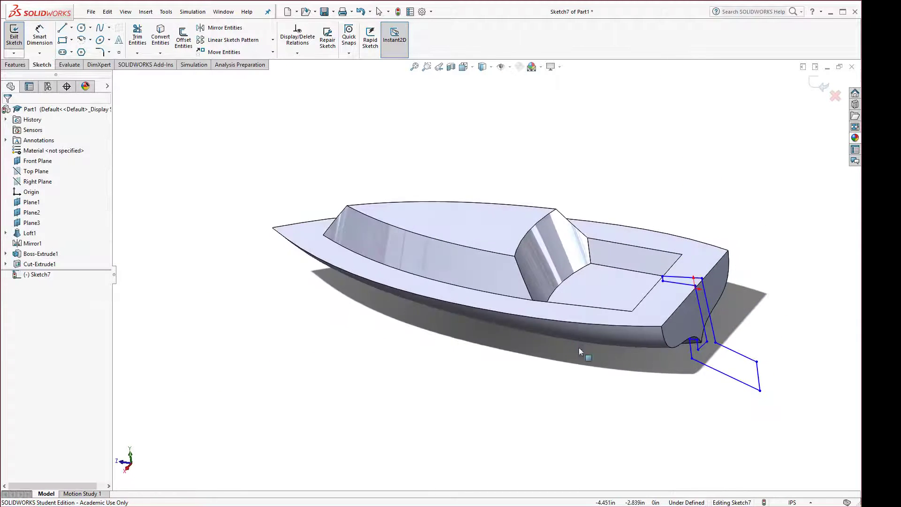
{"action": "left_click", "coordinate": [16, 64]}
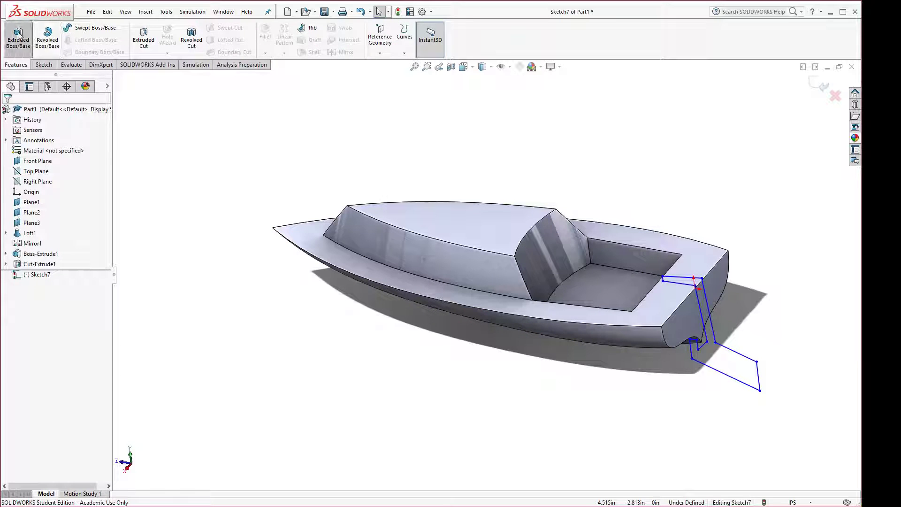
{"action": "left_click", "coordinate": [18, 37]}
{"action": "left_click", "coordinate": [26, 170]}
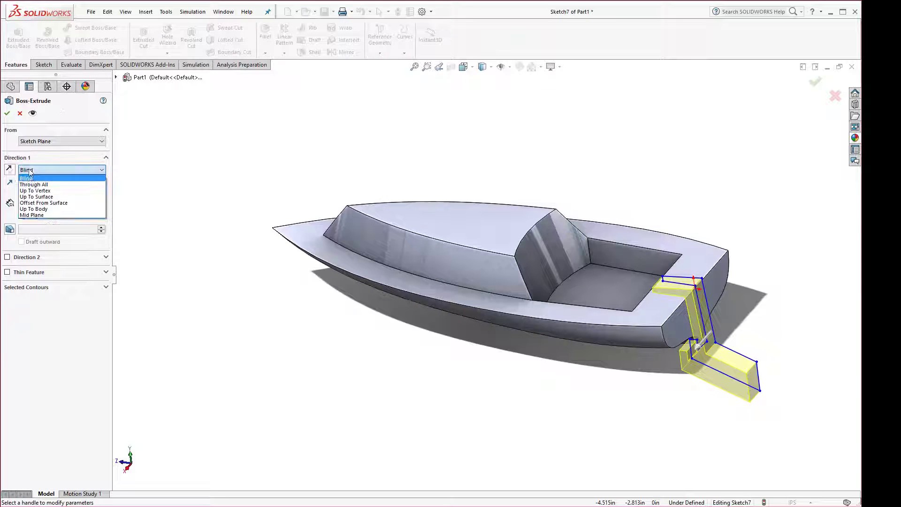
{"action": "left_click", "coordinate": [39, 214]}
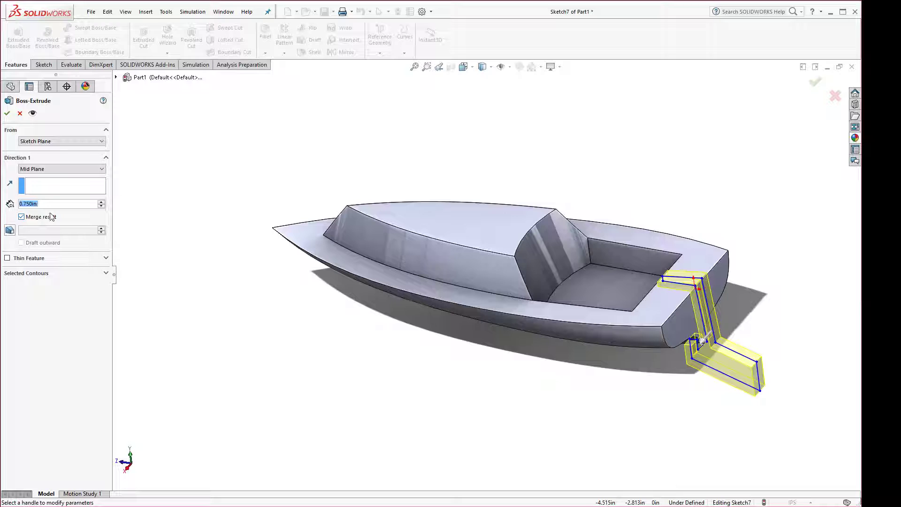
{"action": "type", "text": "0.1"}
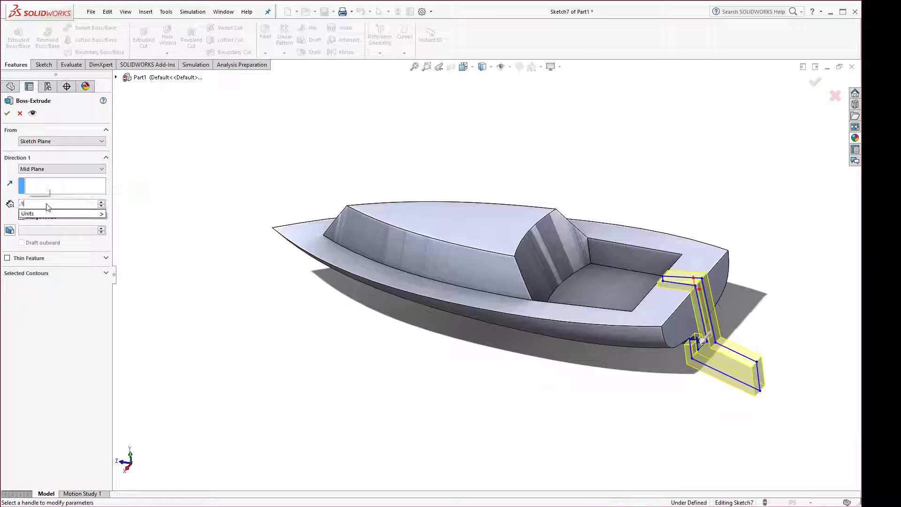
{"action": "key", "text": "Return"}
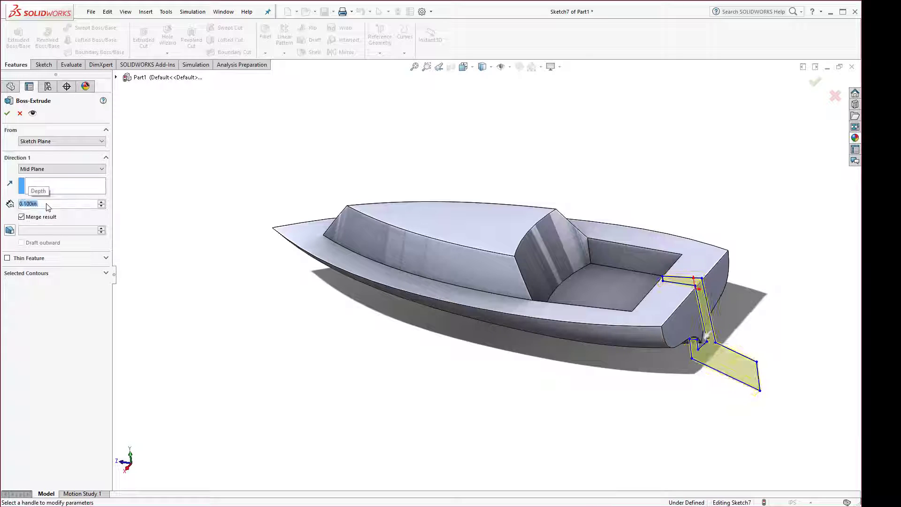
{"action": "left_click", "coordinate": [7, 114]}
- Start a sketch on the cabin roof and draw a circle of about 0.4 in radius on the boat's centreline
{"action": "middle_click_drag", "start_coordinate": [210, 245], "coordinate": [586, 353]}
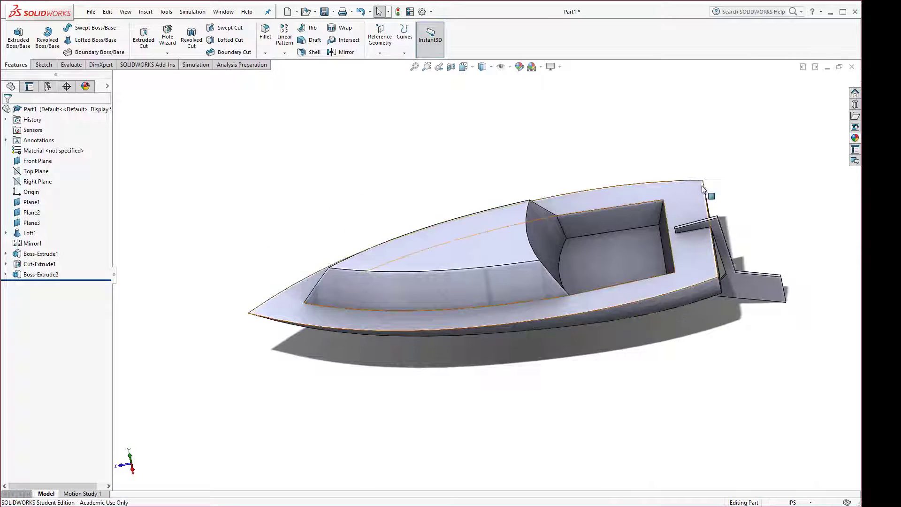
{"action": "mouse_move", "coordinate": [648, 224]}
{"action": "middle_mouse_down"}
{"action": "mouse_move", "coordinate": [690, 185]}
{"action": "mouse_move", "coordinate": [675, 195]}
{"action": "mouse_move", "coordinate": [704, 225]}
{"action": "middle_mouse_up"}
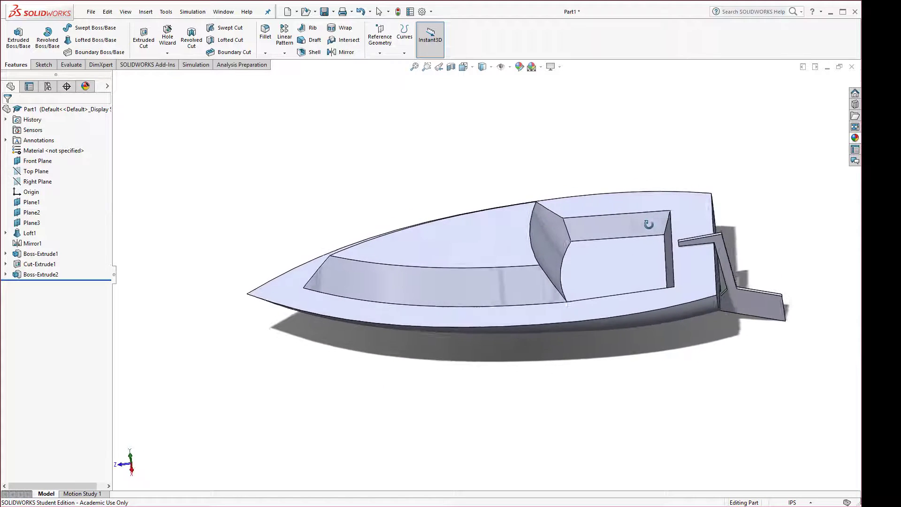
{"action": "left_click", "coordinate": [479, 241]}
{"action": "left_click", "coordinate": [518, 214]}
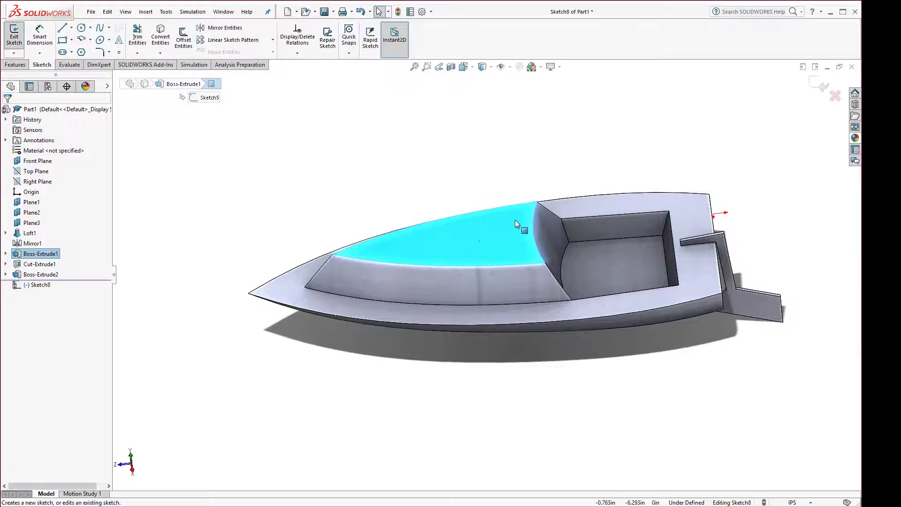
{"action": "key", "text": "space"}
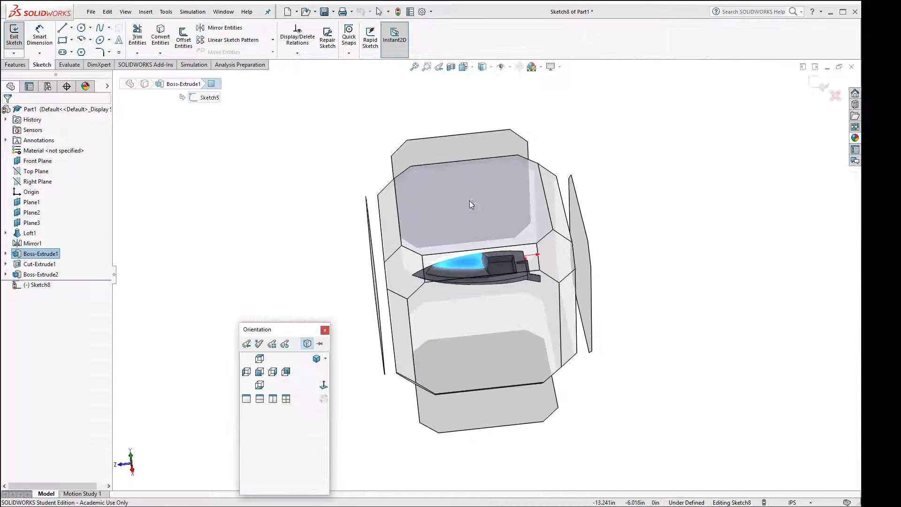
{"action": "left_click", "coordinate": [471, 204]}
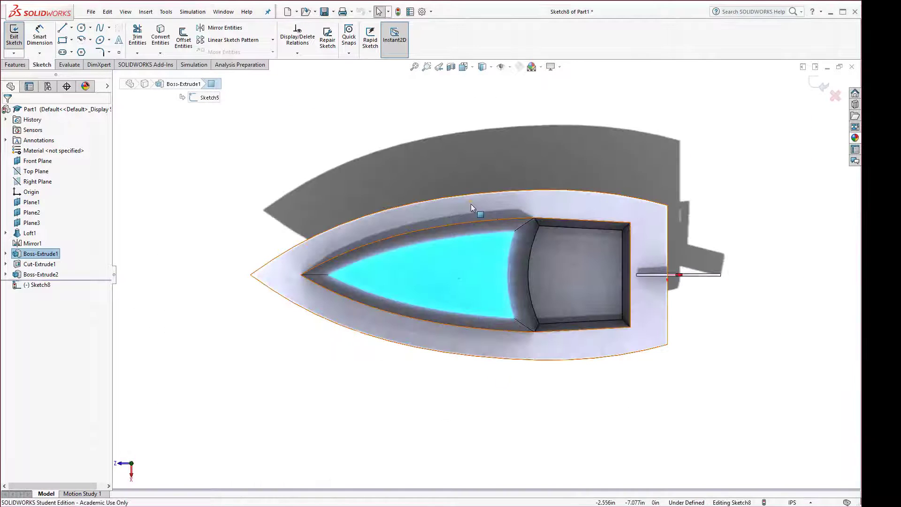
{"action": "left_click", "coordinate": [82, 28]}
{"action": "left_click", "coordinate": [470, 274]}
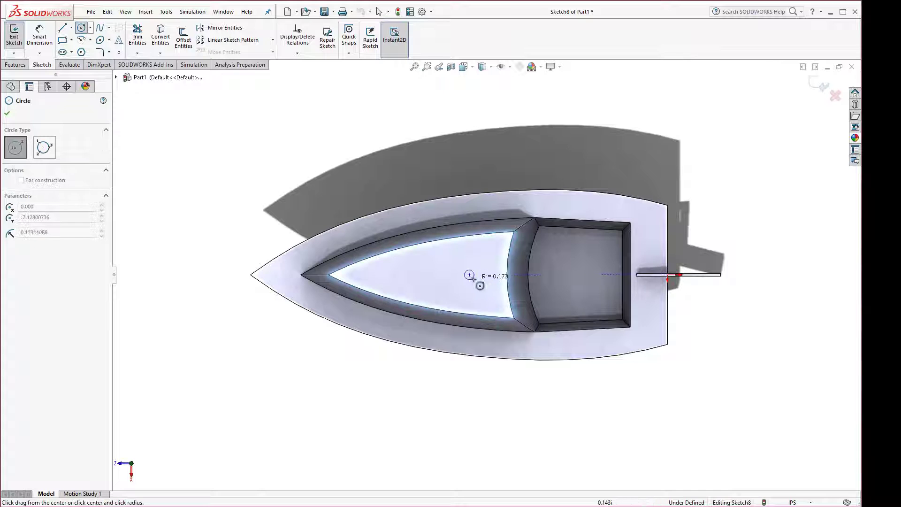
{"action": "left_click", "coordinate": [477, 282]}
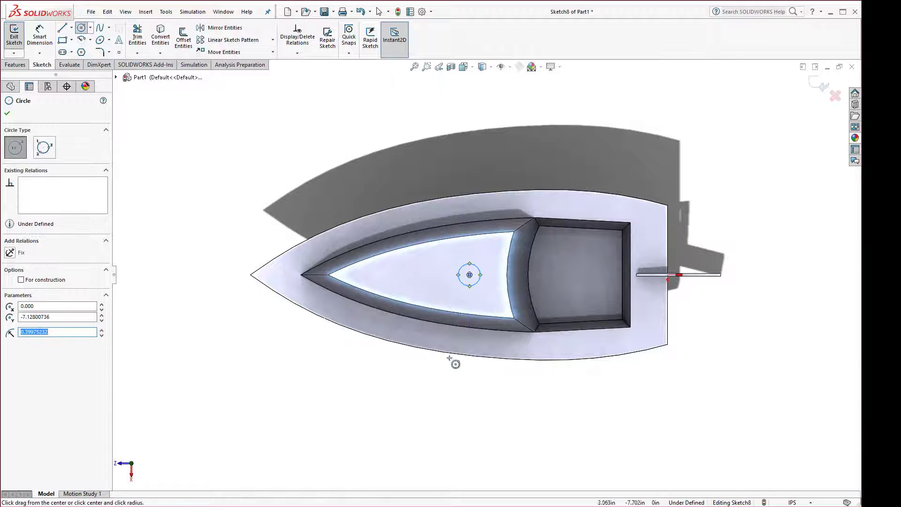
- Extrude the circle upward from the cabin roof as a mast about 14.41 in tall
{"action": "middle_click_drag", "start_coordinate": [448, 357], "coordinate": [428, 278]}
{"action": "scroll", "coordinate": [429, 278], "scroll_direction": "up", "scroll_amount": 5}
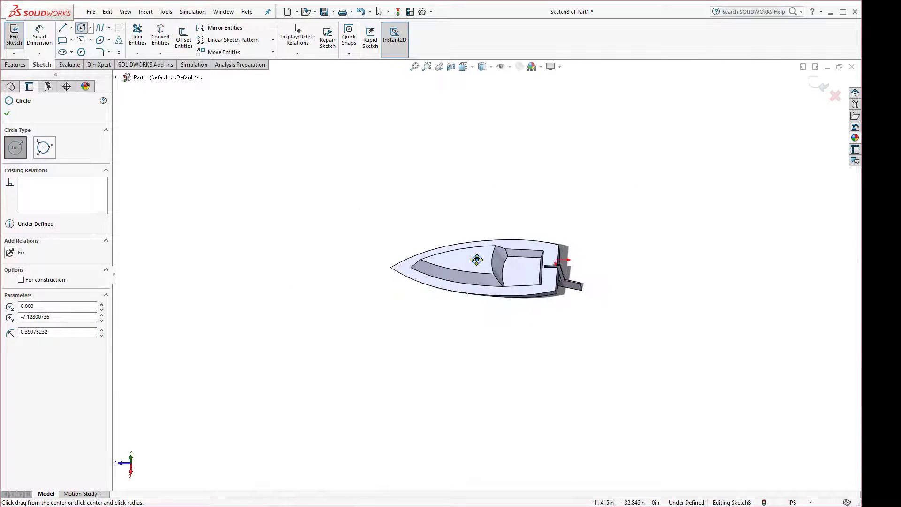
{"action": "left_click", "coordinate": [15, 64]}
{"action": "left_click", "coordinate": [18, 37]}
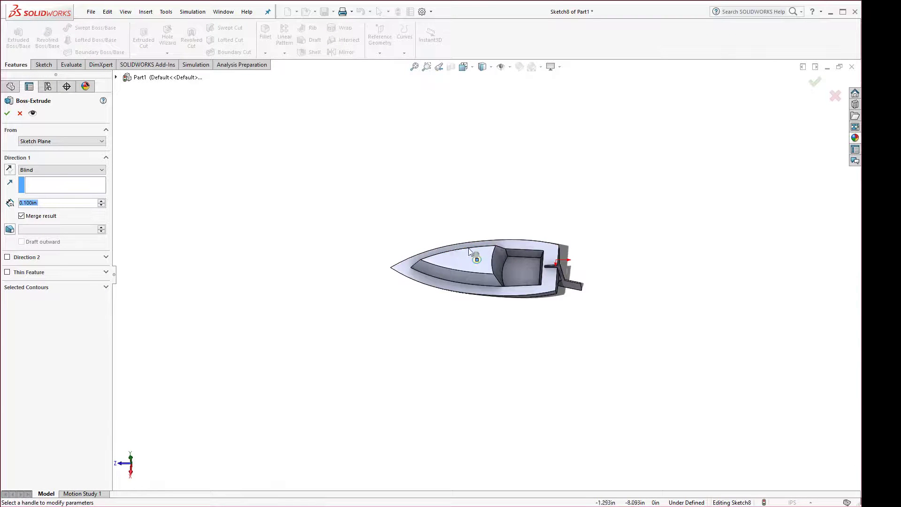
{"action": "left_click_drag", "start_coordinate": [477, 259], "coordinate": [459, 132]}
{"action": "middle_click_drag", "start_coordinate": [458, 132], "coordinate": [491, 140]}
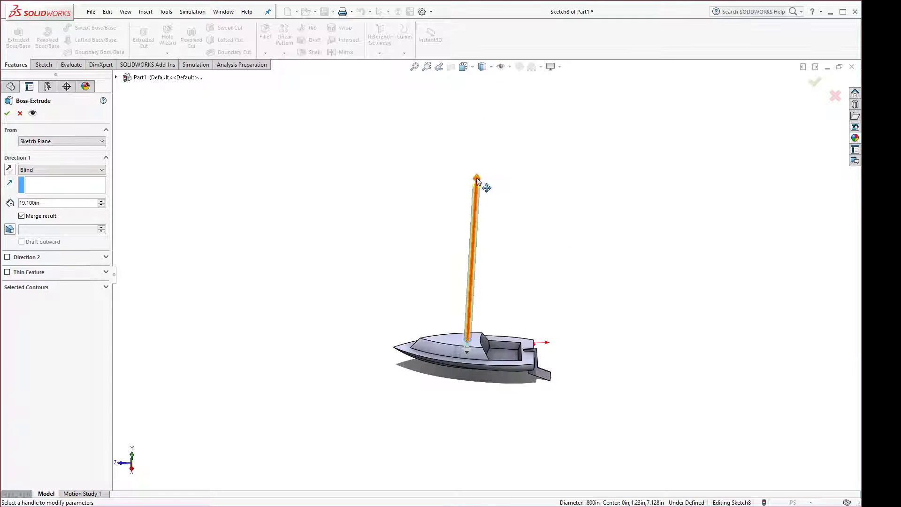
{"action": "left_click_drag", "start_coordinate": [483, 184], "coordinate": [471, 226]}
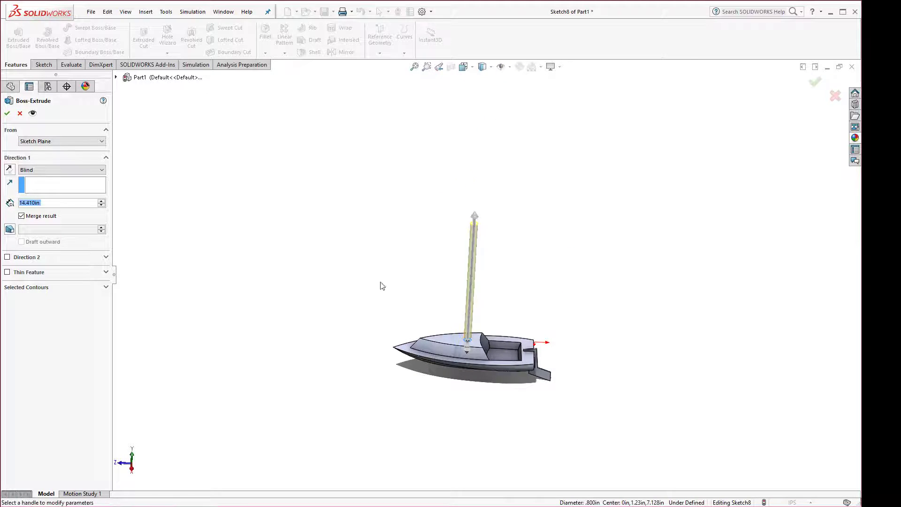
- Taper the mast extrusion inward with a 0.5 degree draft and finish the feature
{"action": "scroll", "coordinate": [455, 318], "scroll_direction": "down", "scroll_amount": 2}
{"action": "left_click", "coordinate": [10, 229]}
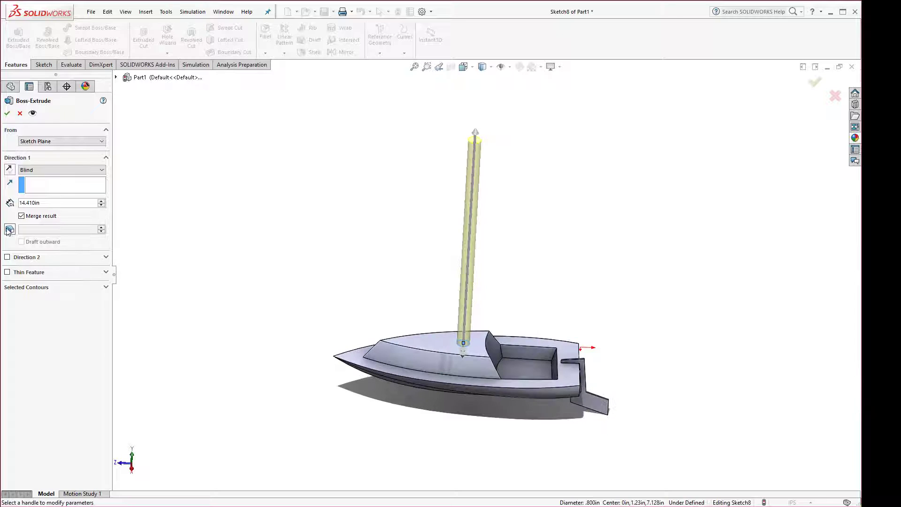
{"action": "type", "text": "1.00deg"}
{"action": "key", "text": "Return"}
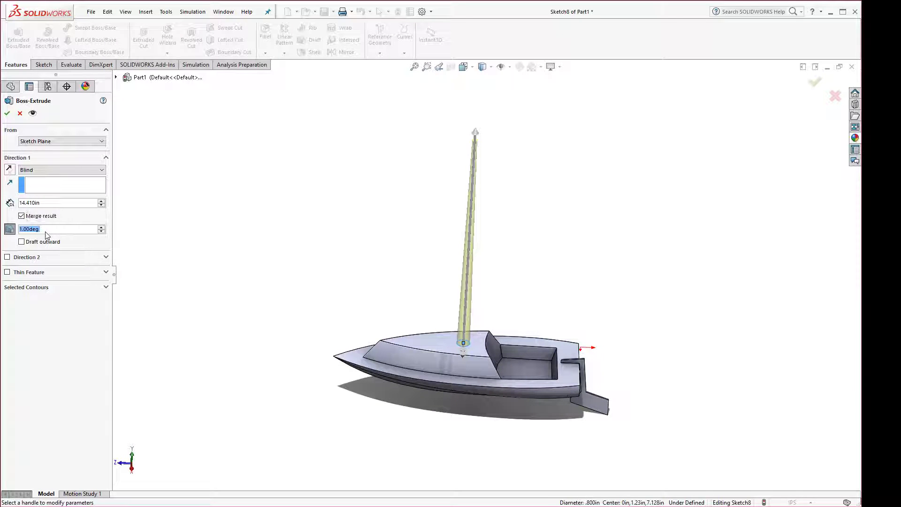
{"action": "type", "text": "0.5"}
{"action": "key", "text": "Return"}
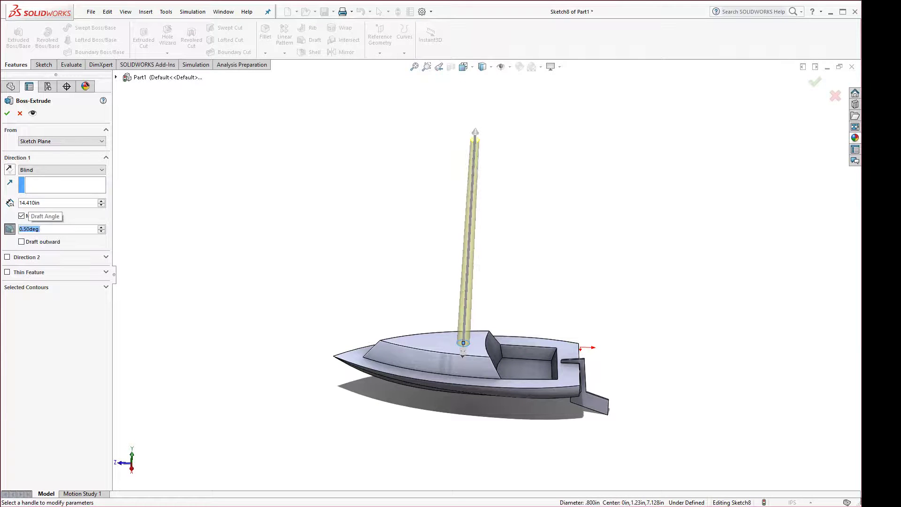
{"action": "left_click", "coordinate": [7, 114]}
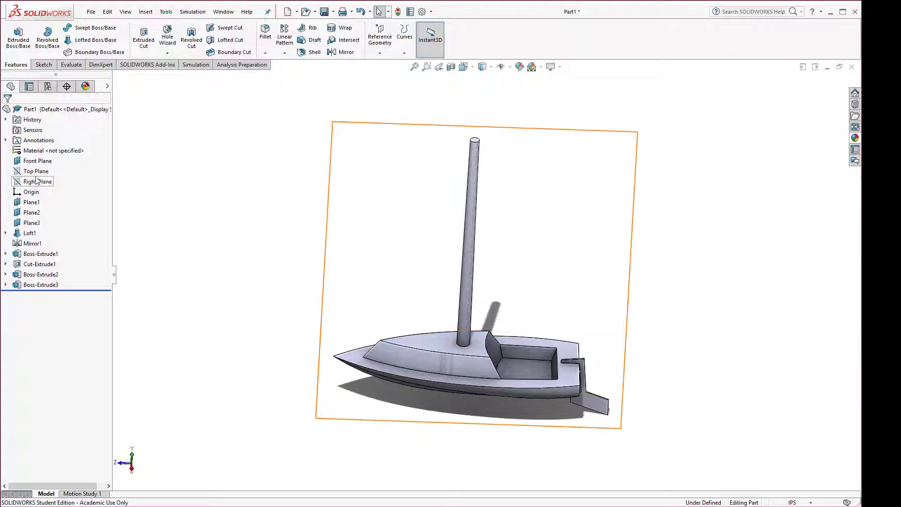
- Start a sketch on the Right Plane and draw a closed tapered boom outline about 8.3 in long, running aft from the mast above the cabin
{"action": "left_click", "coordinate": [37, 182]}
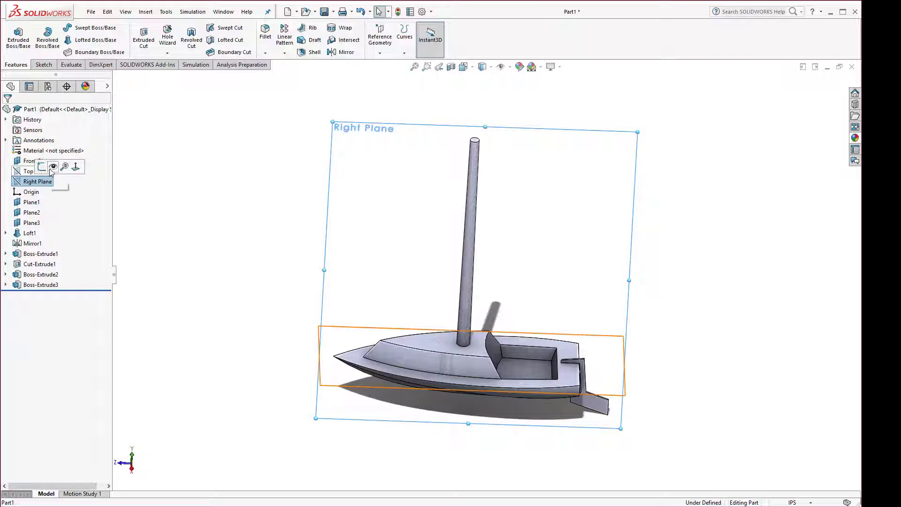
{"action": "left_click", "coordinate": [42, 167]}
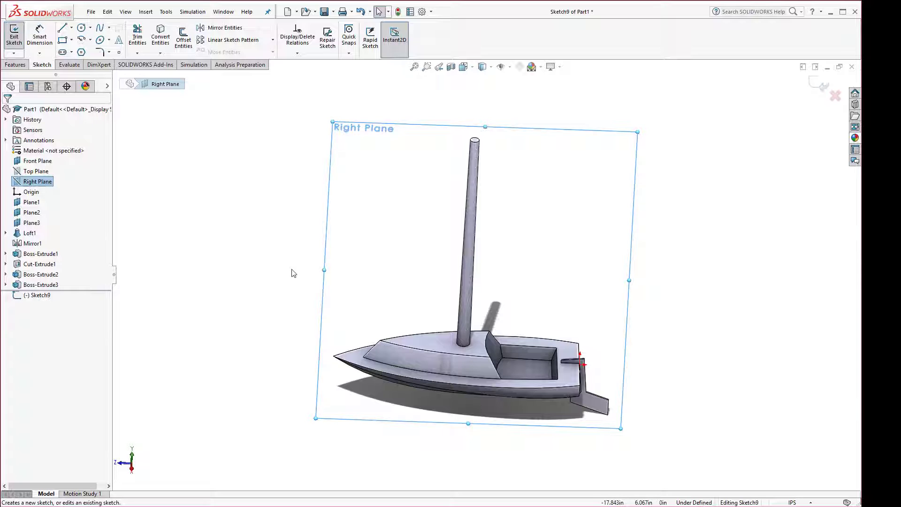
{"action": "key", "text": "space"}
{"action": "left_click", "coordinate": [455, 359]}
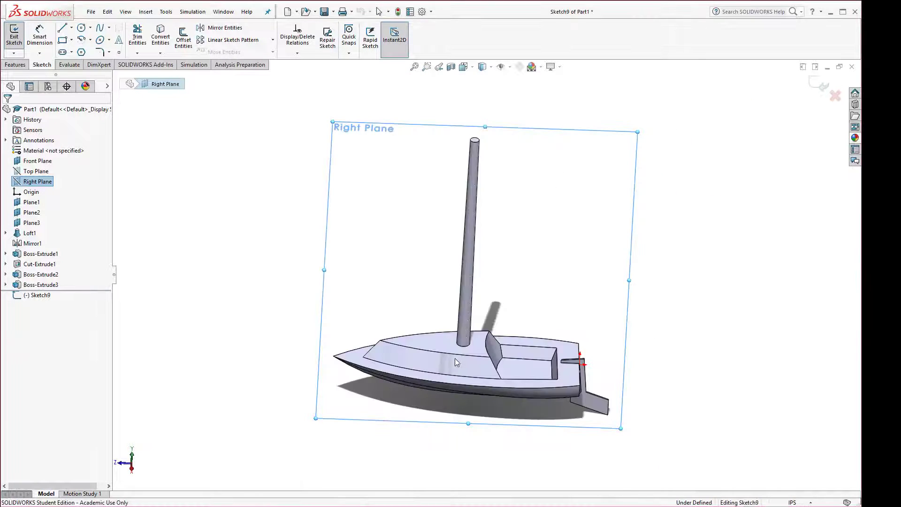
{"action": "left_click", "coordinate": [63, 29]}
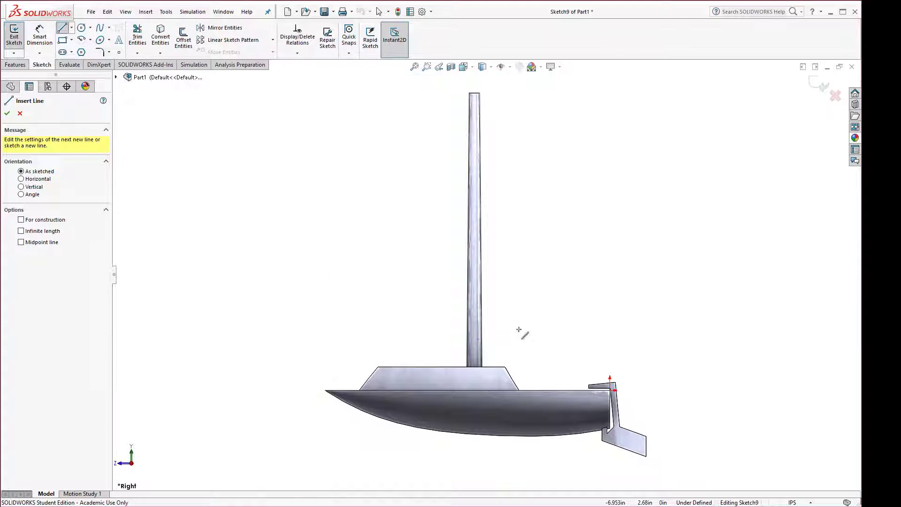
{"action": "left_click", "coordinate": [478, 339]}
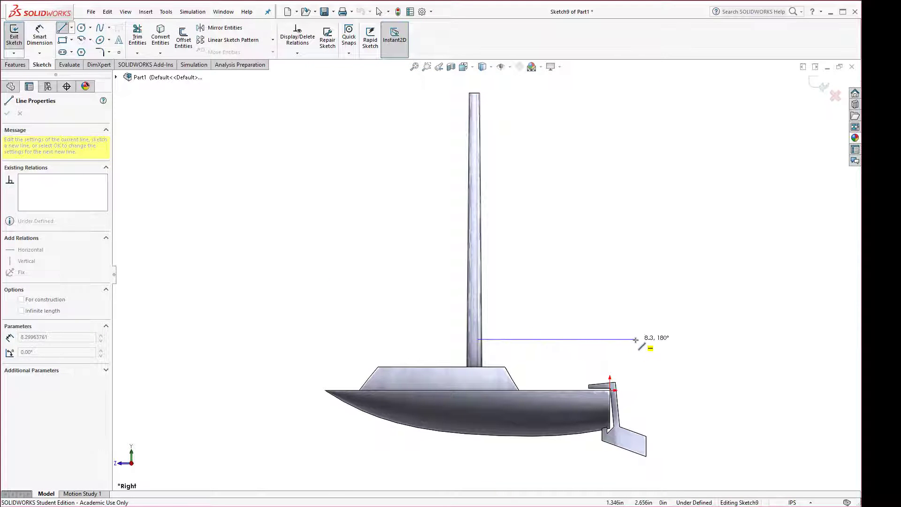
{"action": "left_click", "coordinate": [635, 337]}
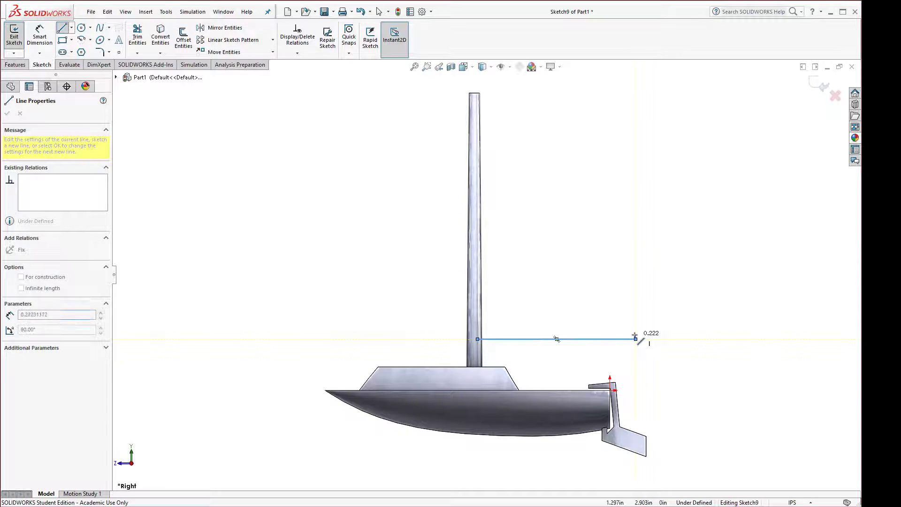
{"action": "left_click", "coordinate": [477, 326]}
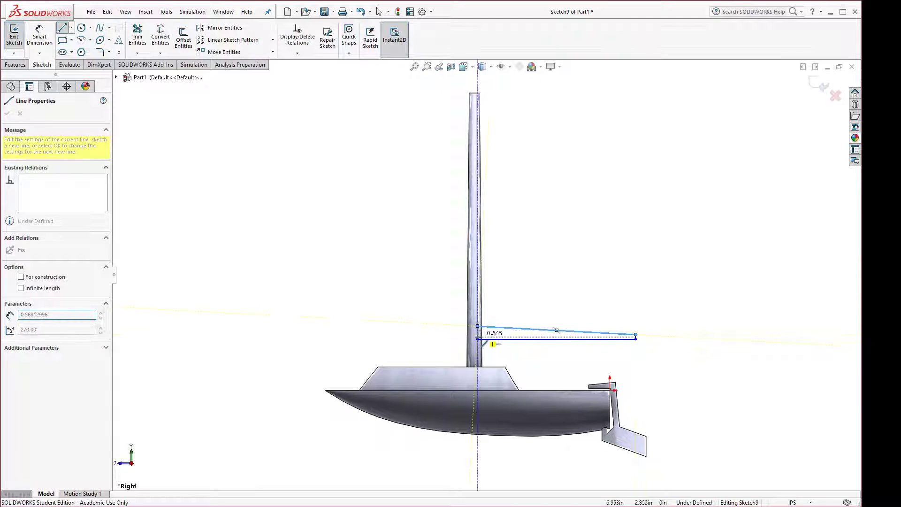
{"action": "left_click", "coordinate": [477, 339]}
{"action": "key", "text": "Escape"}
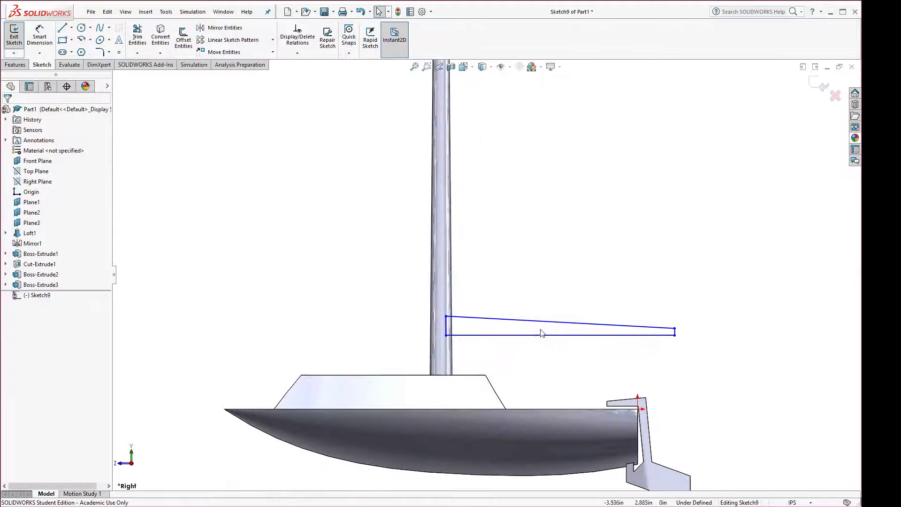
- Slim the boom outline by moving its sloped upper edge down toward the horizontal lower edge
{"action": "scroll", "coordinate": [543, 334], "scroll_direction": "down", "scroll_amount": 5}
{"action": "left_click", "coordinate": [551, 330]}
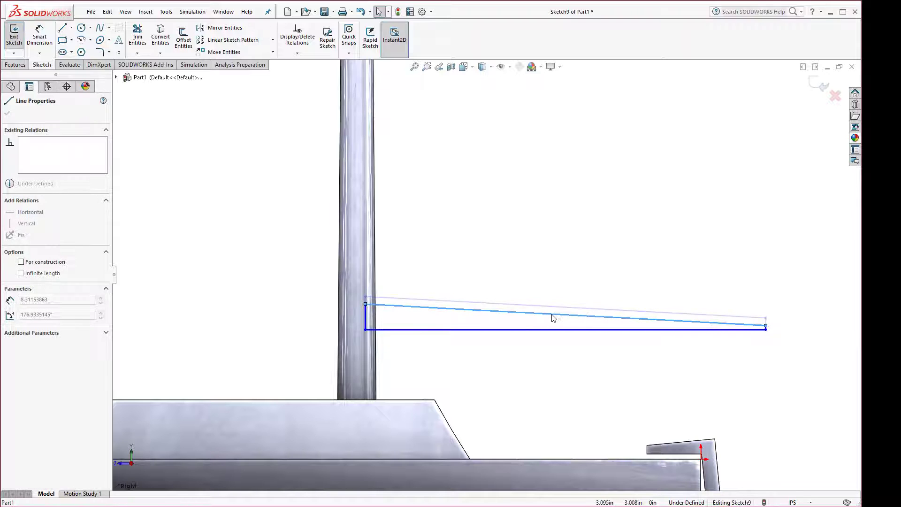
{"action": "left_click", "coordinate": [539, 344]}
{"action": "scroll", "coordinate": [499, 401], "scroll_direction": "up", "scroll_amount": 4}
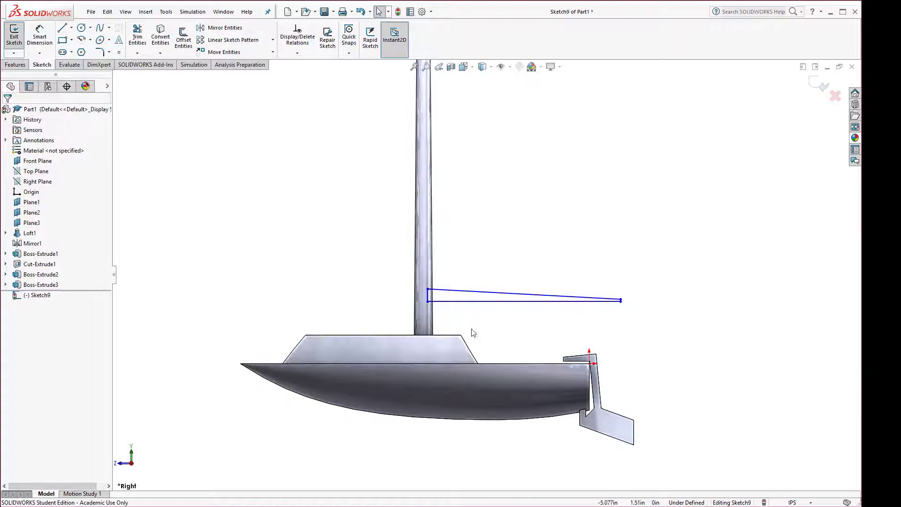
{"action": "middle_click_drag", "start_coordinate": [471, 332], "coordinate": [442, 375]}
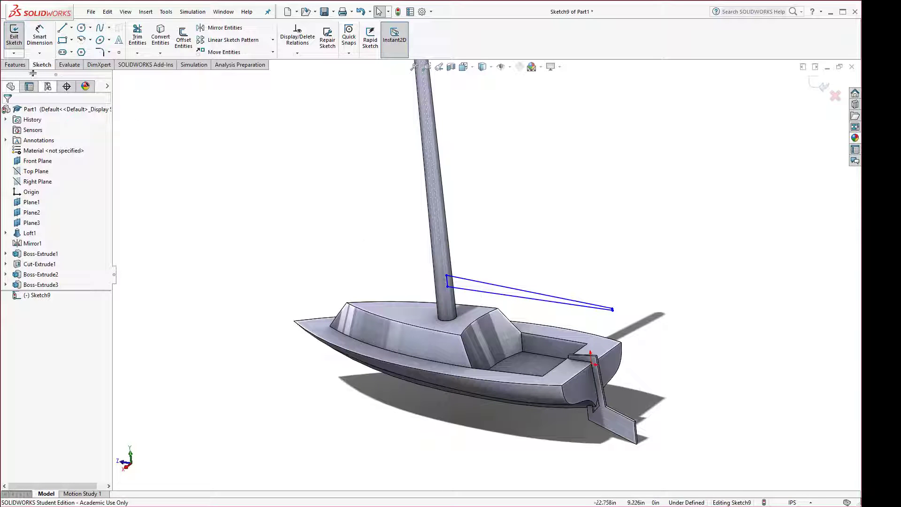
{"action": "left_click", "coordinate": [16, 65]}
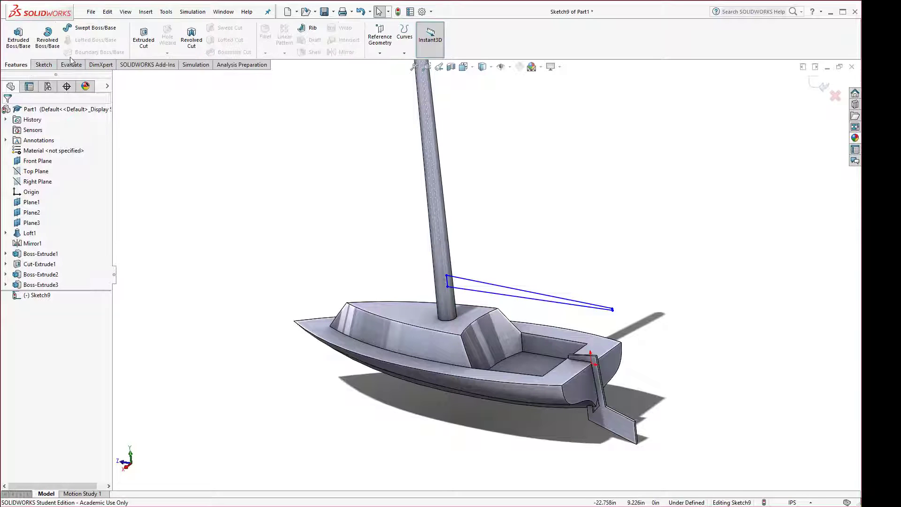
{"action": "left_click", "coordinate": [48, 40]}
{"action": "left_click", "coordinate": [529, 300]}
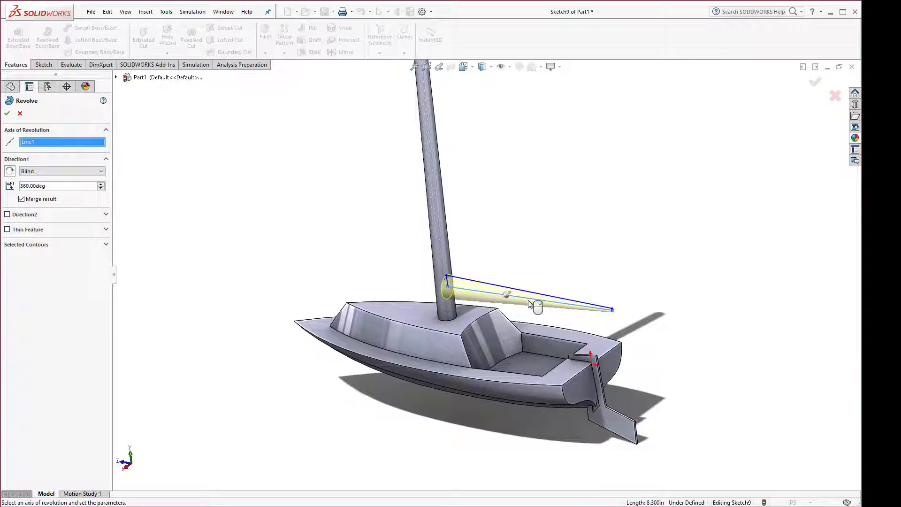
{"action": "middle_click_drag", "start_coordinate": [494, 319], "coordinate": [463, 317]}
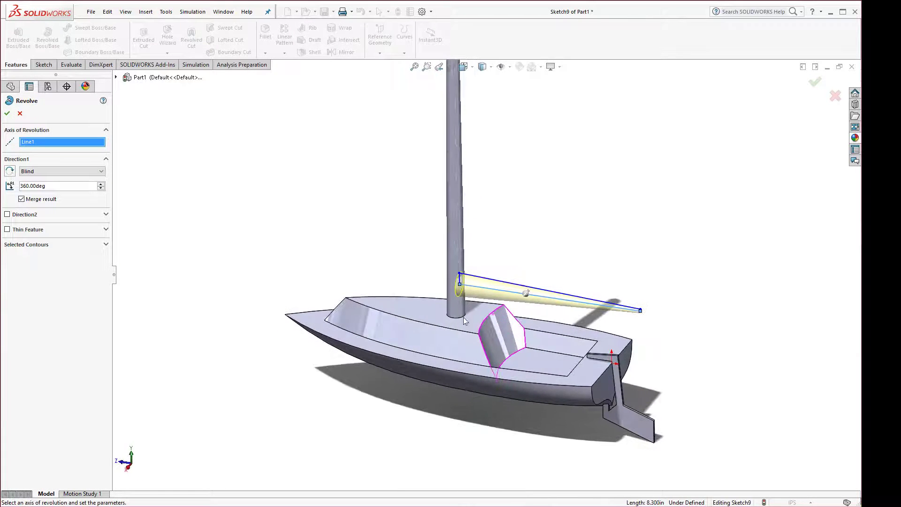
{"action": "left_click", "coordinate": [20, 114]}
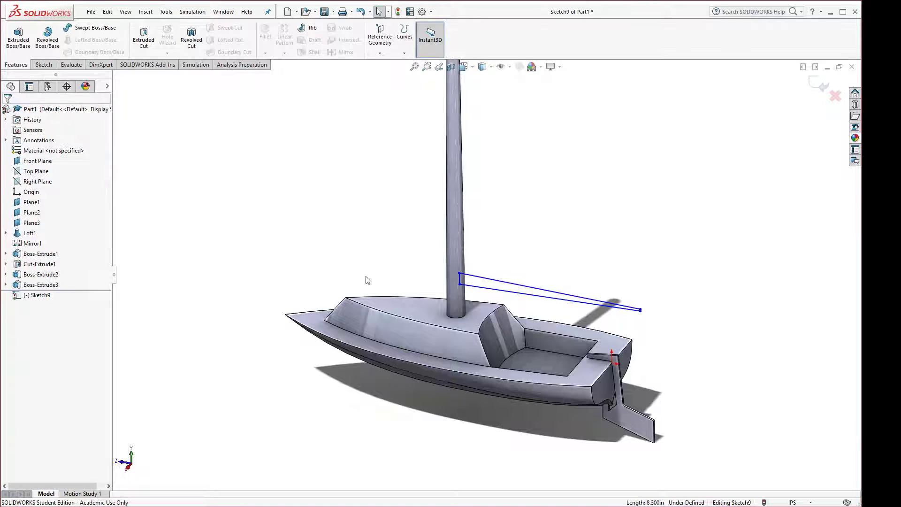
- Extrude the boom outline 0.125 in about the mid plane
{"action": "left_click", "coordinate": [16, 50]}
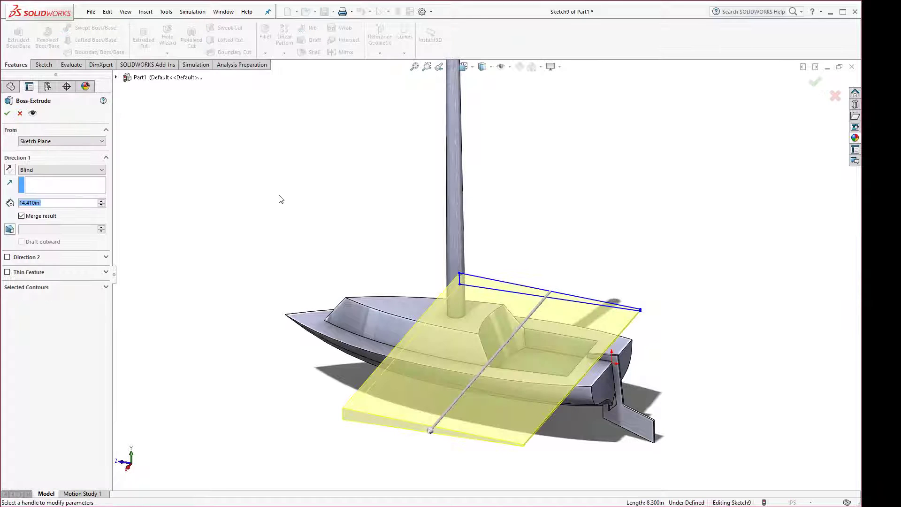
{"action": "left_click", "coordinate": [40, 173]}
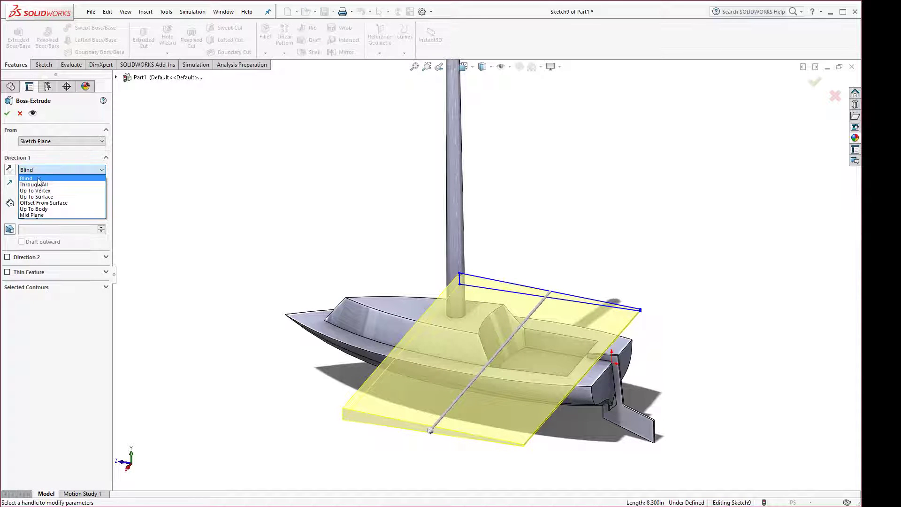
{"action": "left_click", "coordinate": [37, 216]}
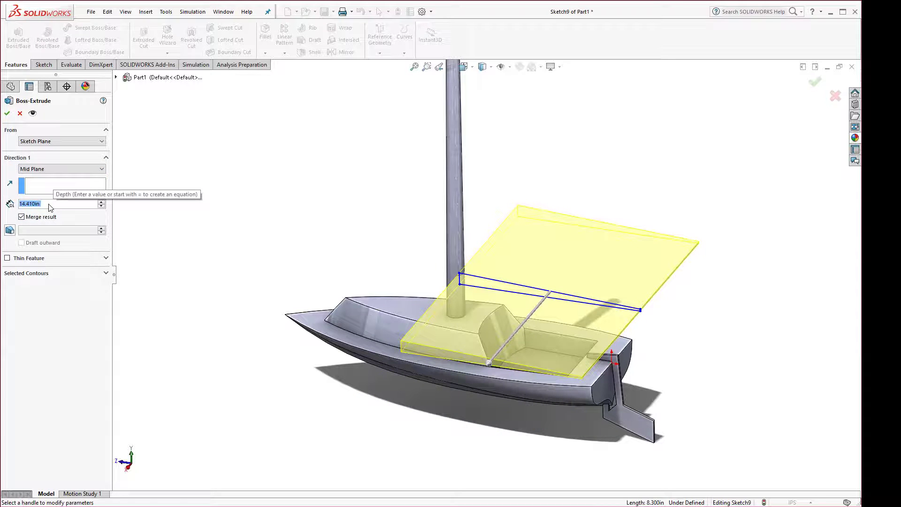
{"action": "type", "text": ".05"}
{"action": "key", "text": "Return"}
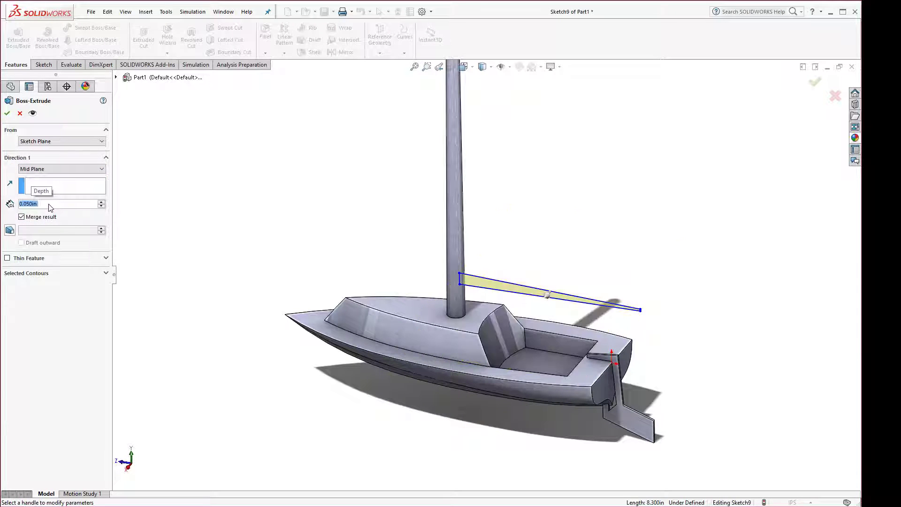
{"action": "middle_click_drag", "start_coordinate": [405, 279], "coordinate": [376, 305]}
{"action": "scroll", "coordinate": [403, 249], "scroll_direction": "down", "scroll_amount": 2}
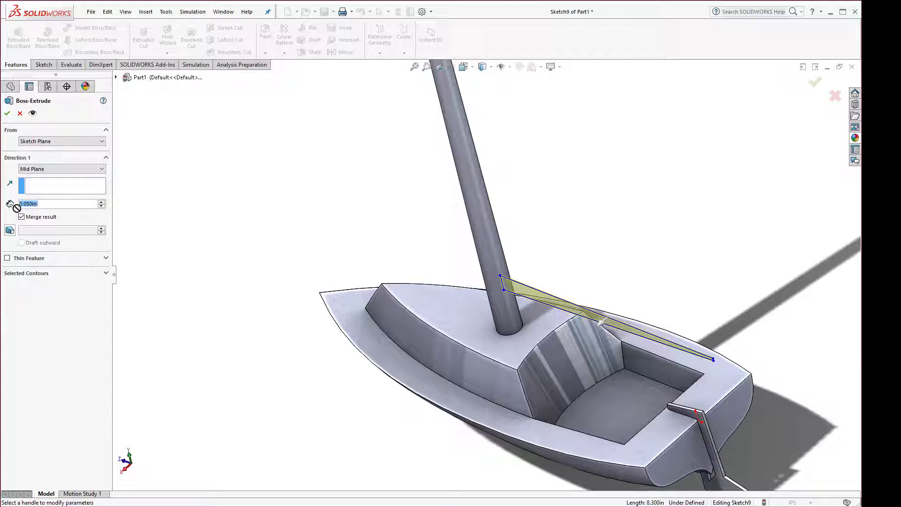
{"action": "key", "text": "BackSpace"}
{"action": "type", "text": "1"}
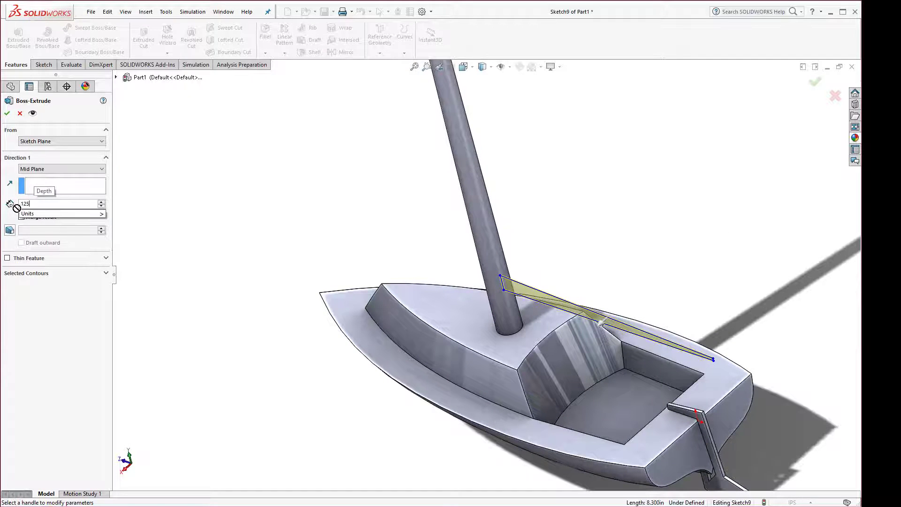
{"action": "type", "text": "25"}
{"action": "key", "text": "Return"}
{"action": "left_click", "coordinate": [7, 113]}
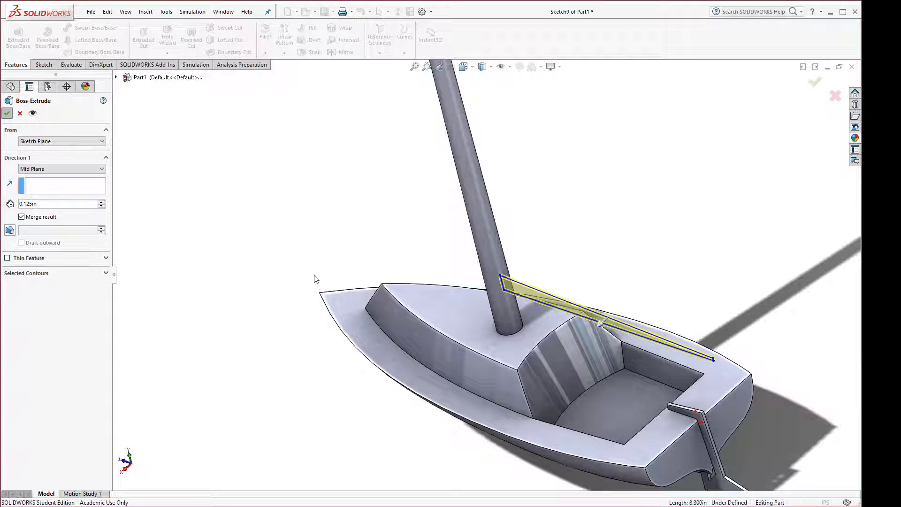
- Start a sketch on the Front Plane and begin a spline at the mast top, placing its second point outboard on the negative X side above the hull
{"action": "scroll", "coordinate": [296, 365], "scroll_direction": "down", "scroll_amount": 3}
{"action": "middle_click_drag", "start_coordinate": [303, 368], "coordinate": [392, 365]}
{"action": "scroll", "coordinate": [502, 282], "scroll_direction": "up", "scroll_amount": 2}
{"action": "scroll", "coordinate": [534, 226], "scroll_direction": "down", "scroll_amount": 3}
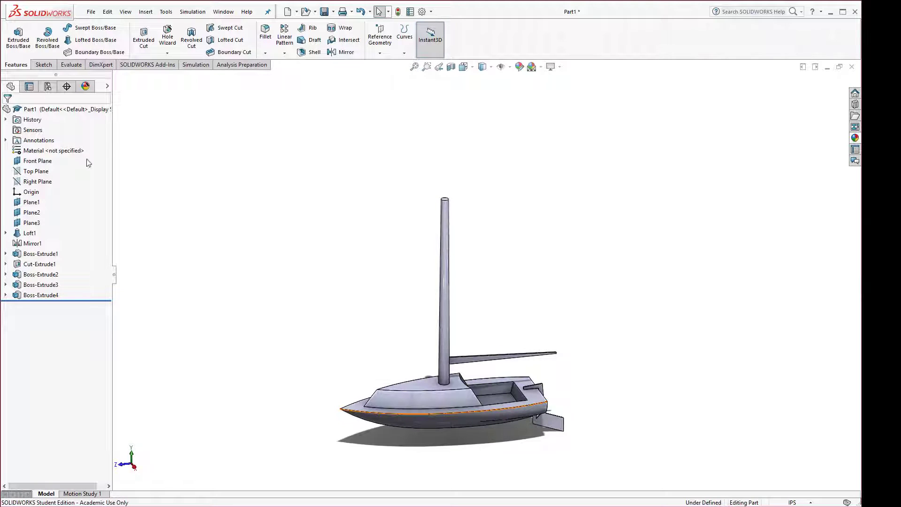
{"action": "left_click", "coordinate": [18, 164]}
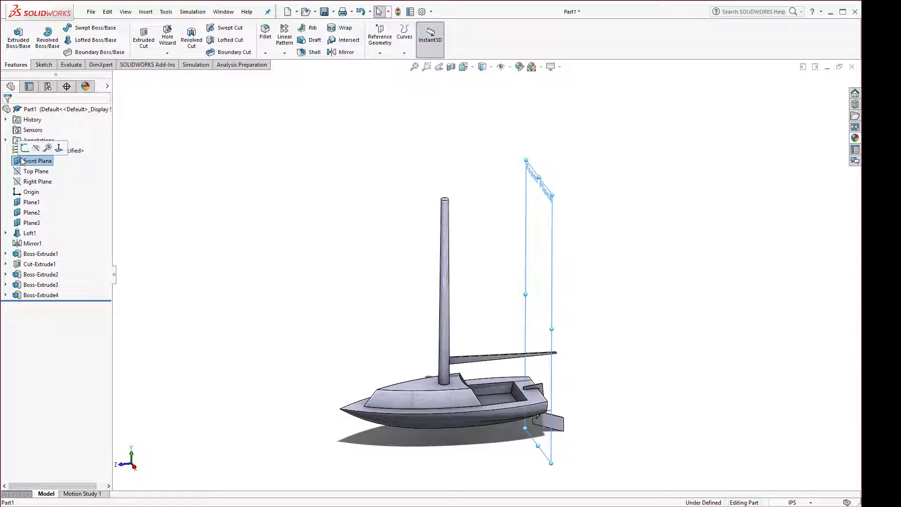
{"action": "left_click", "coordinate": [25, 148]}
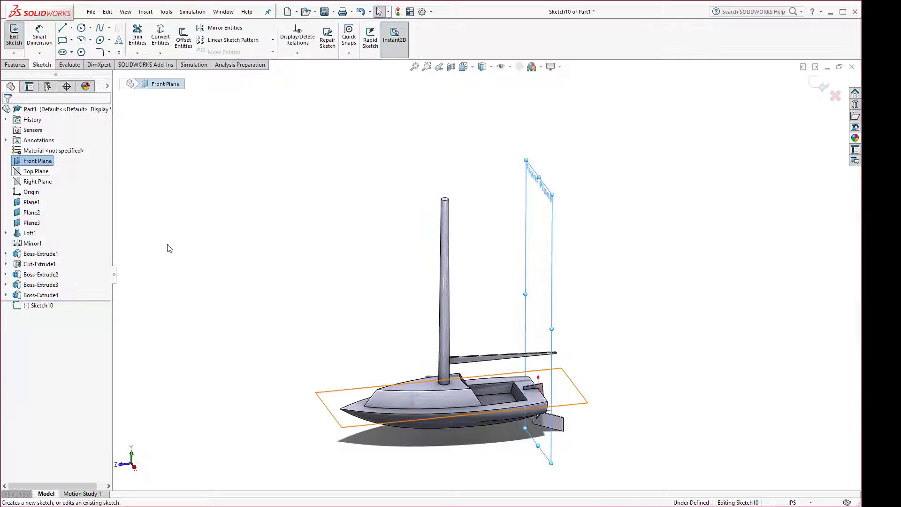
{"action": "key", "text": "space"}
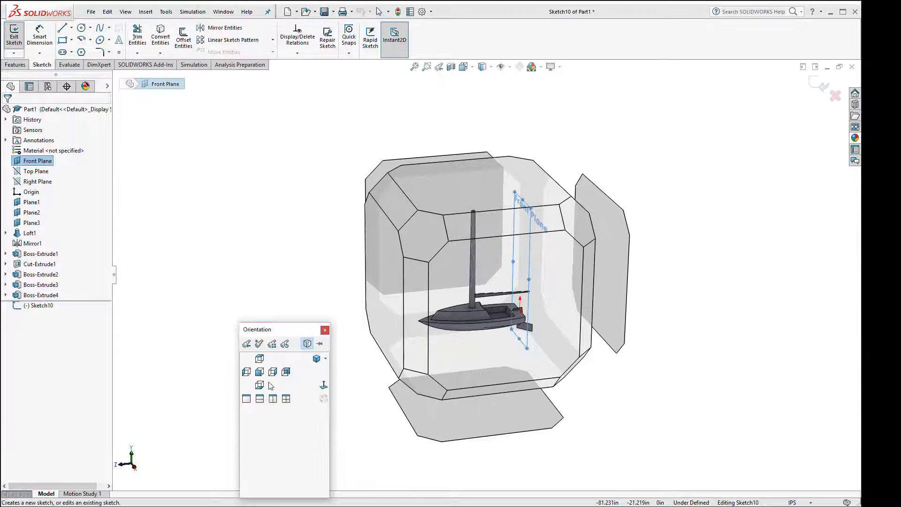
{"action": "left_click", "coordinate": [262, 376]}
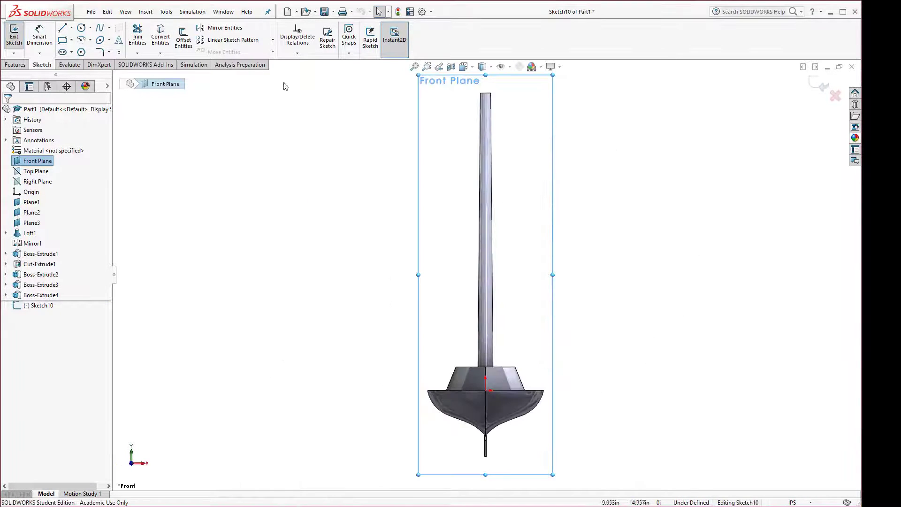
{"action": "left_click", "coordinate": [100, 28]}
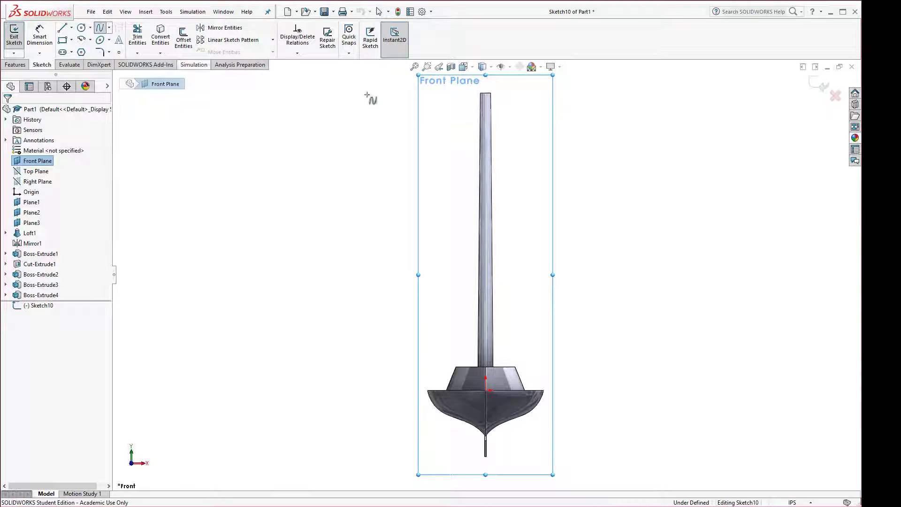
{"action": "left_click", "coordinate": [485, 97]}
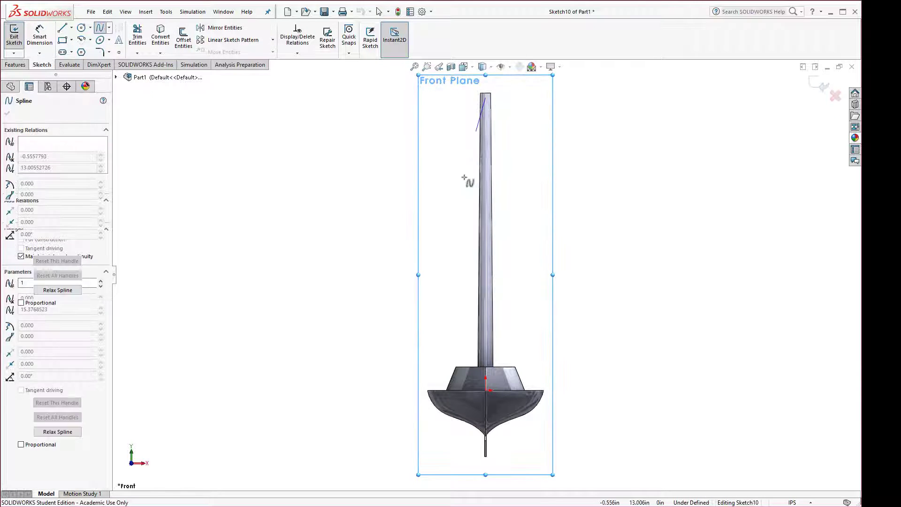
{"action": "left_click", "coordinate": [405, 301]}
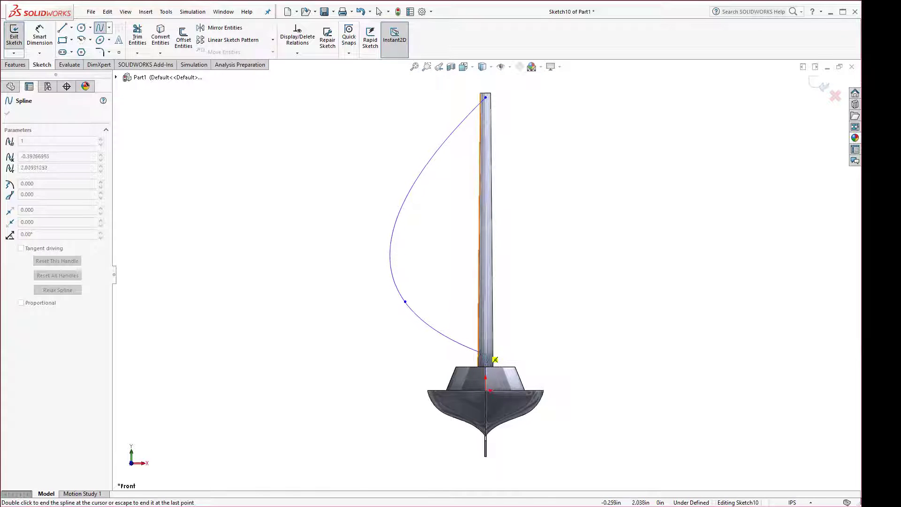
- Switch the display to wireframe, end the sail spline at the boom and close the sketch
{"action": "mouse_move", "coordinate": [483, 66]}
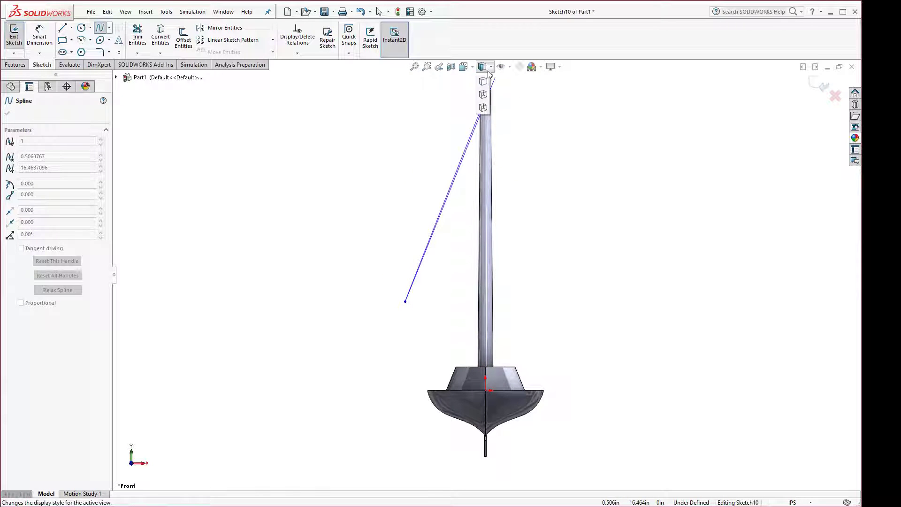
{"action": "left_click", "coordinate": [484, 132]}
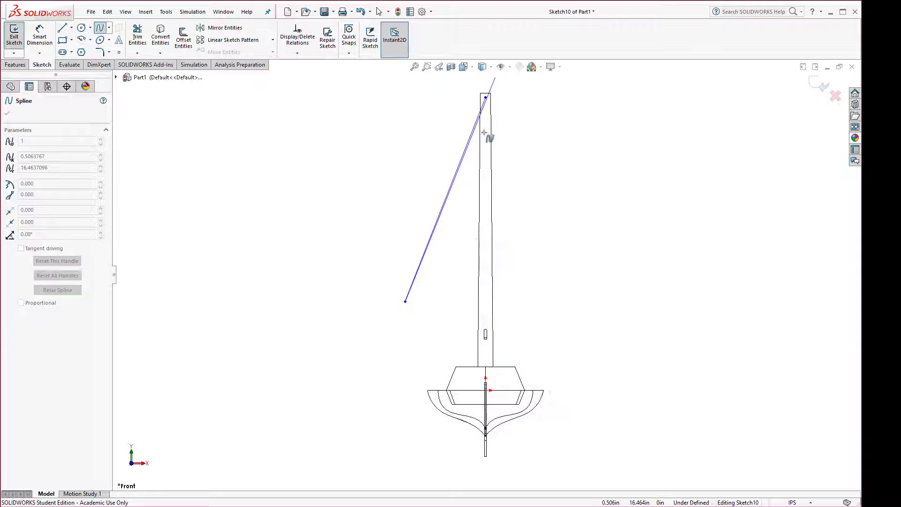
{"action": "left_click", "coordinate": [482, 330]}
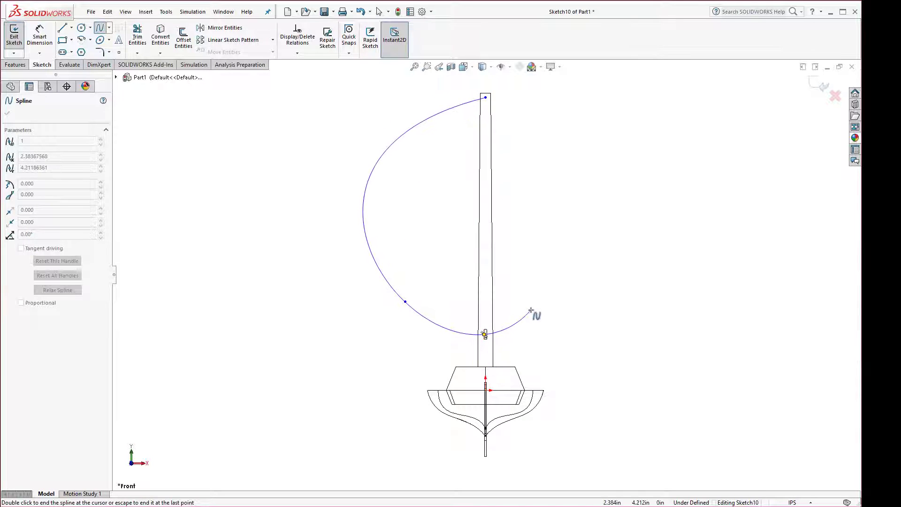
{"action": "key", "text": "Escape"}
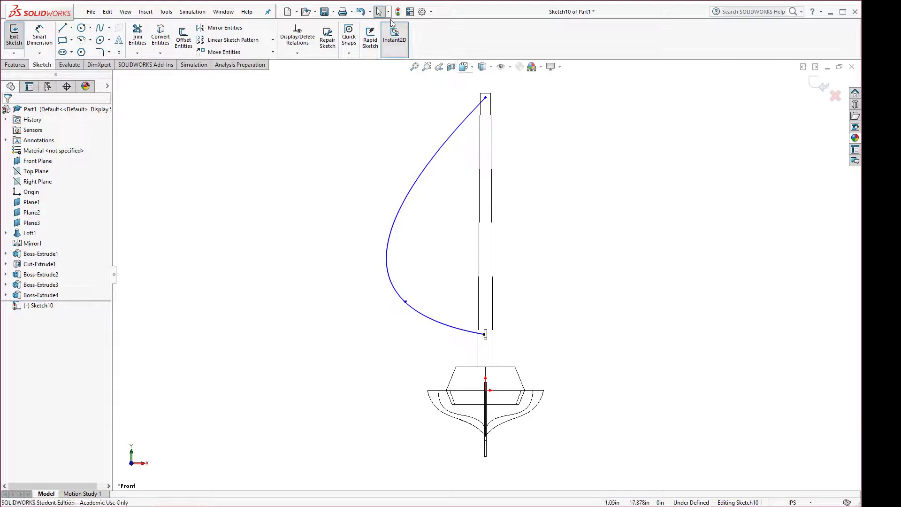
{"action": "left_click", "coordinate": [398, 11]}
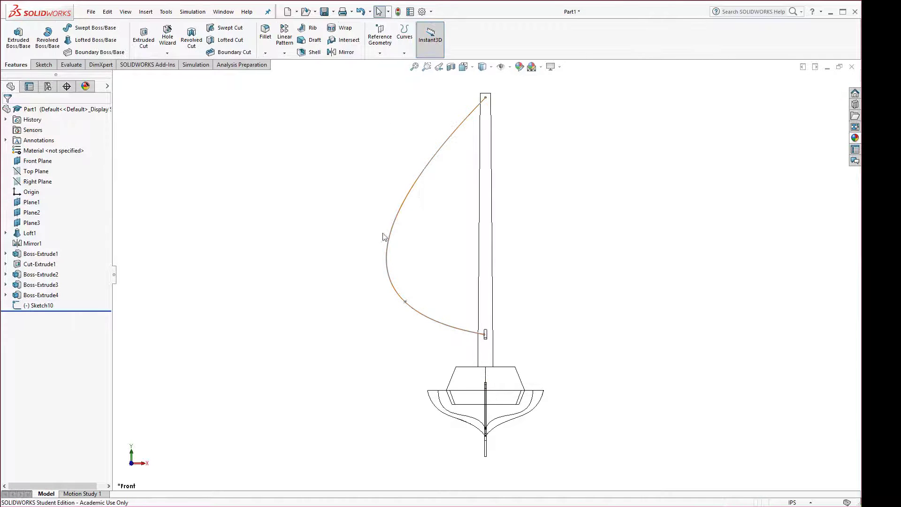
{"action": "middle_click_drag", "start_coordinate": [367, 225], "coordinate": [285, 281]}
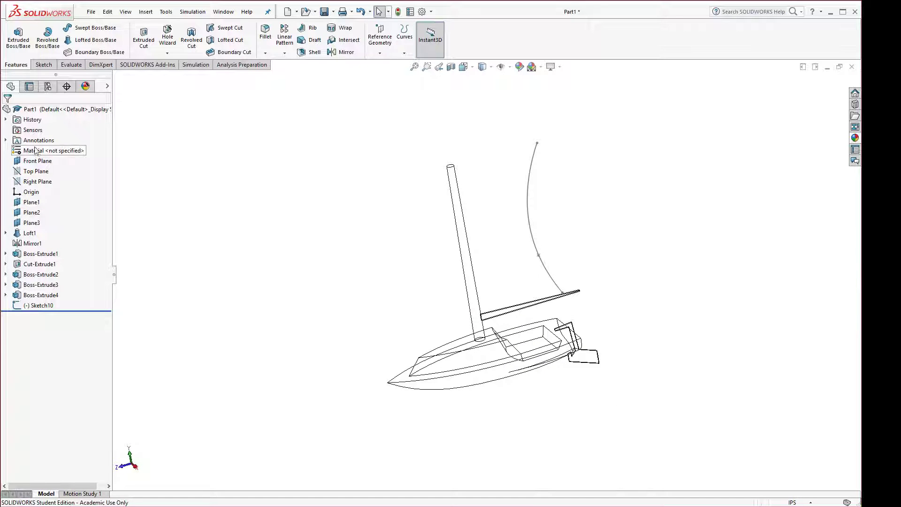
- Sketch a three-point spline on the Right Plane from the mast's top, bulging toward the stern, to the boom's mast end
{"action": "left_click", "coordinate": [36, 182]}
{"action": "left_click", "coordinate": [35, 169]}
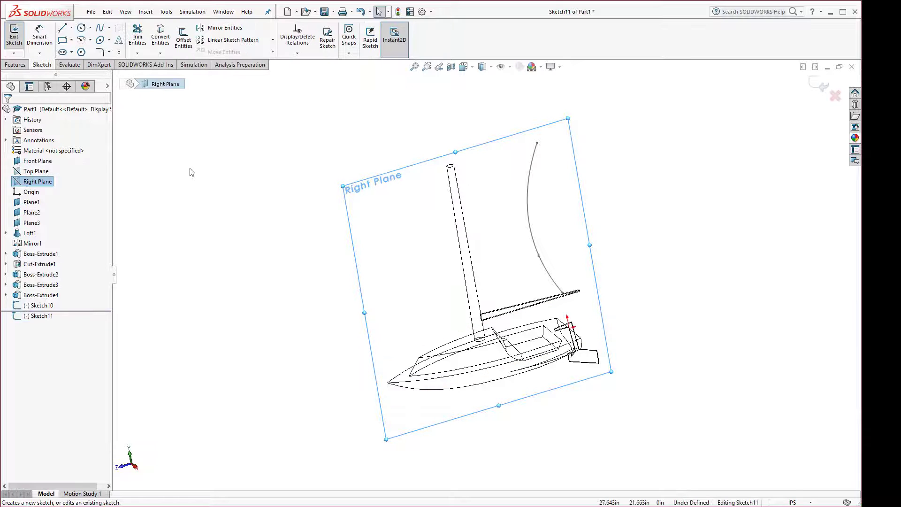
{"action": "key", "text": "space"}
{"action": "left_click", "coordinate": [464, 295]}
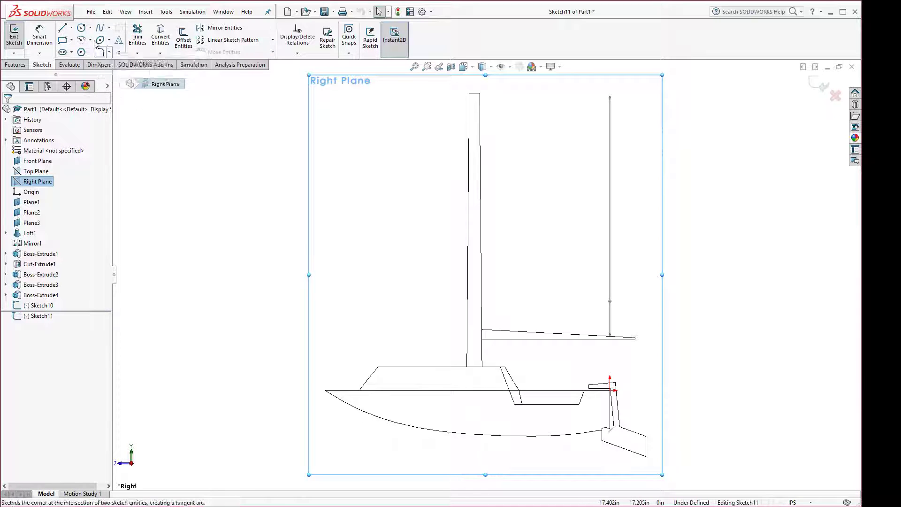
{"action": "left_click", "coordinate": [100, 29]}
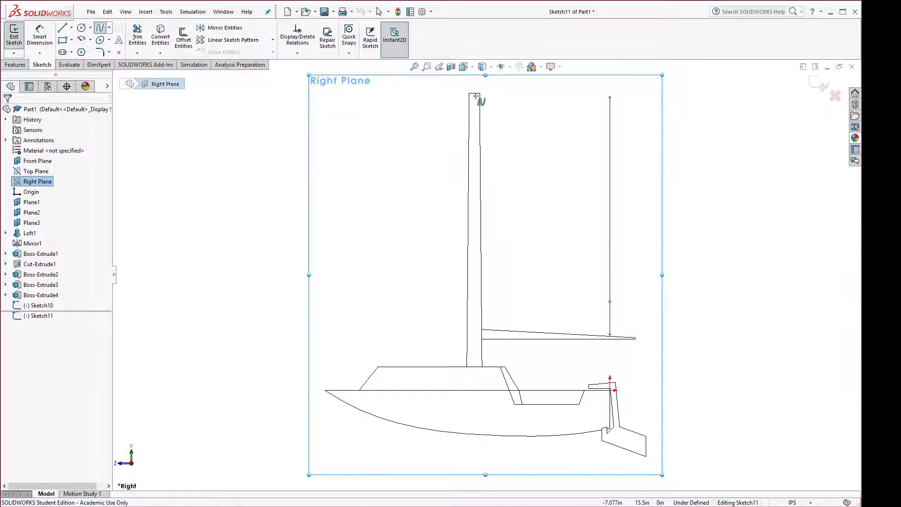
{"action": "left_click", "coordinate": [476, 96]}
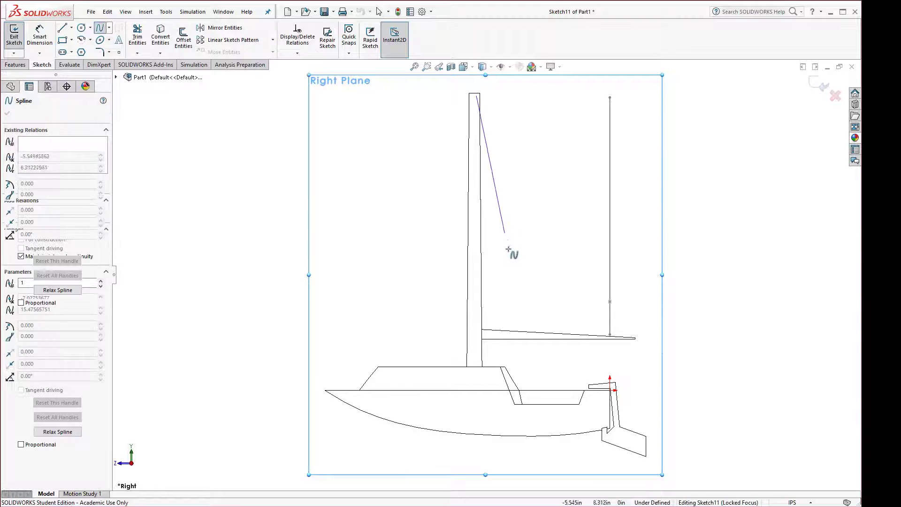
{"action": "left_click", "coordinate": [516, 277]}
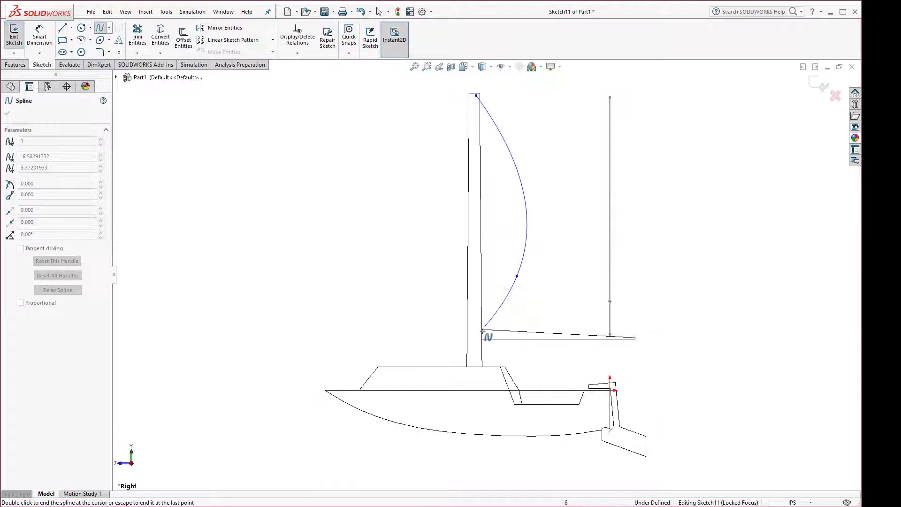
{"action": "double_click", "coordinate": [483, 334]}
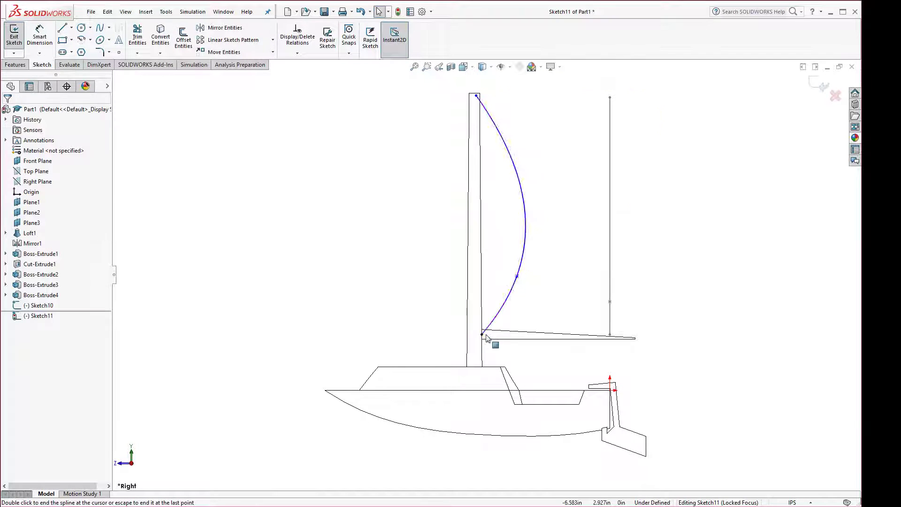
{"action": "left_click", "coordinate": [398, 13]}
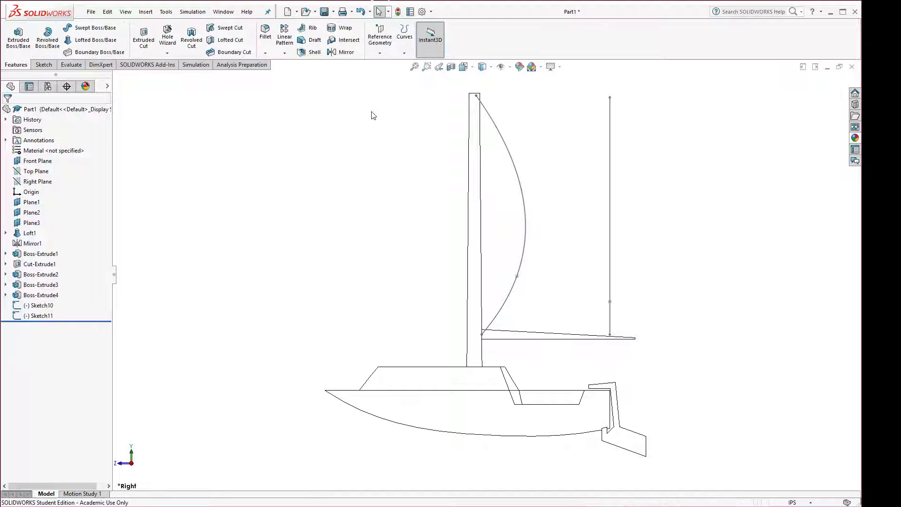
- Create a sketch-on-sketch projected curve from the new spline and the existing curved sketch above the boom
{"action": "left_click", "coordinate": [610, 205]}
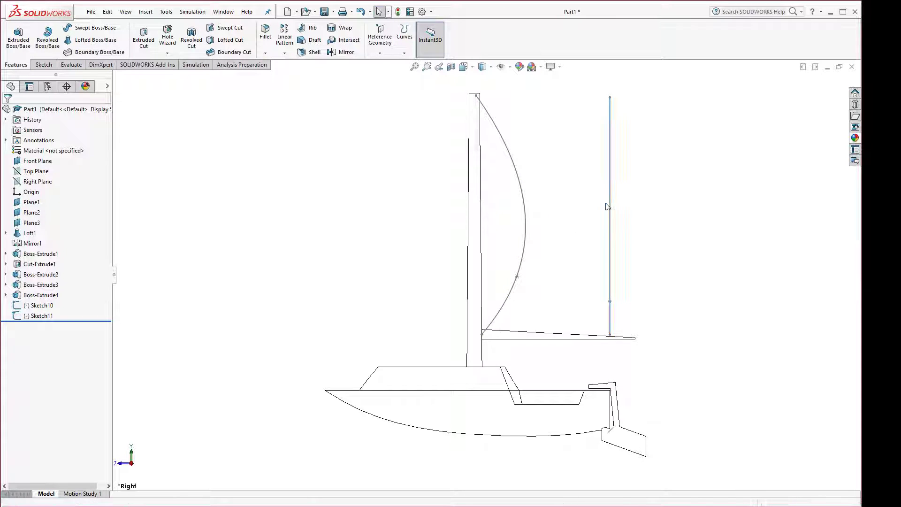
{"action": "left_click", "coordinate": [524, 202], "text": "ctrl"}
{"action": "left_click", "coordinate": [145, 12]}
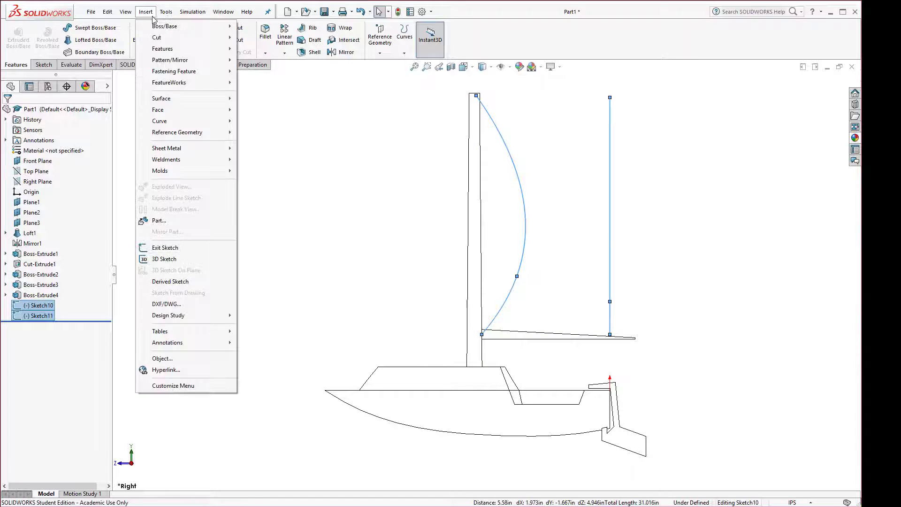
{"action": "mouse_move", "coordinate": [170, 123]}
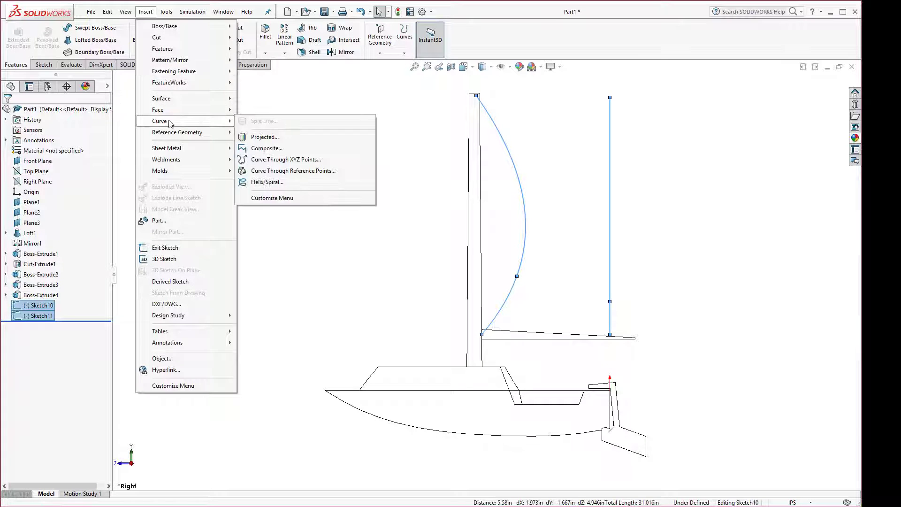
{"action": "left_click", "coordinate": [257, 138]}
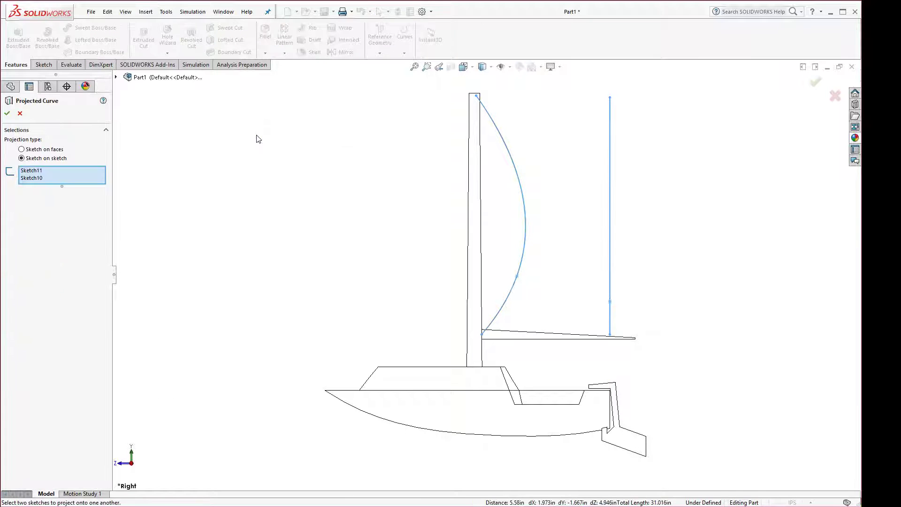
{"action": "middle_click_drag", "start_coordinate": [264, 169], "coordinate": [408, 296]}
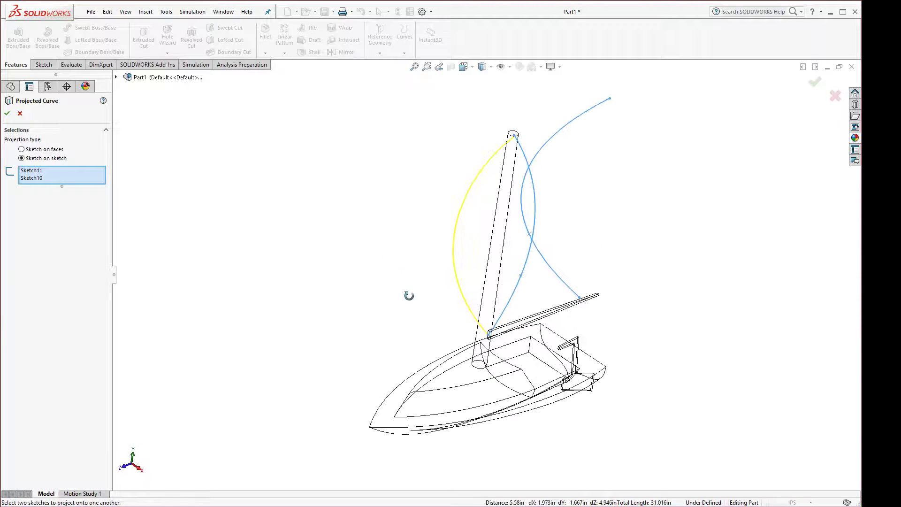
{"action": "left_click", "coordinate": [7, 114]}
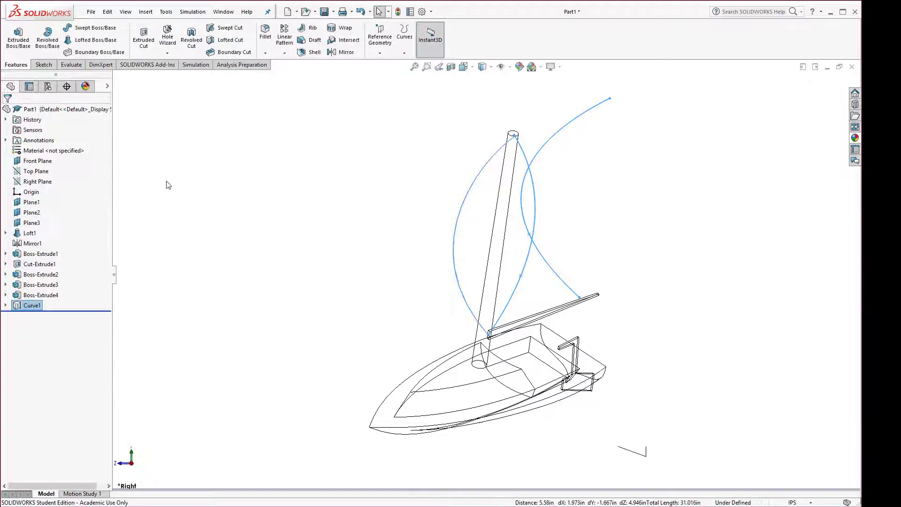
- Sketch a three-point spline on the Right Plane from the mast's top, bowing outward past the stern, to the boom's free end
{"action": "scroll", "coordinate": [428, 245], "scroll_direction": "up", "scroll_amount": 3}
{"action": "middle_click_drag", "start_coordinate": [428, 246], "coordinate": [386, 231]}
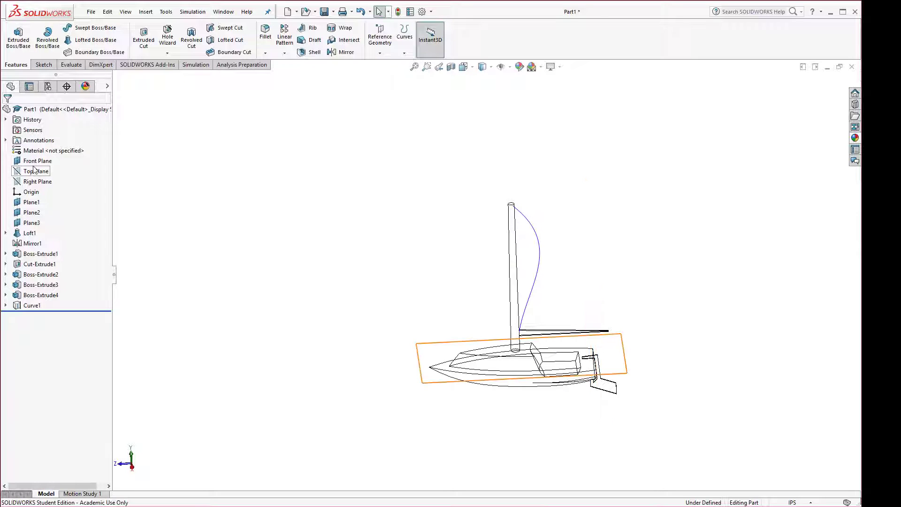
{"action": "left_click", "coordinate": [35, 182]}
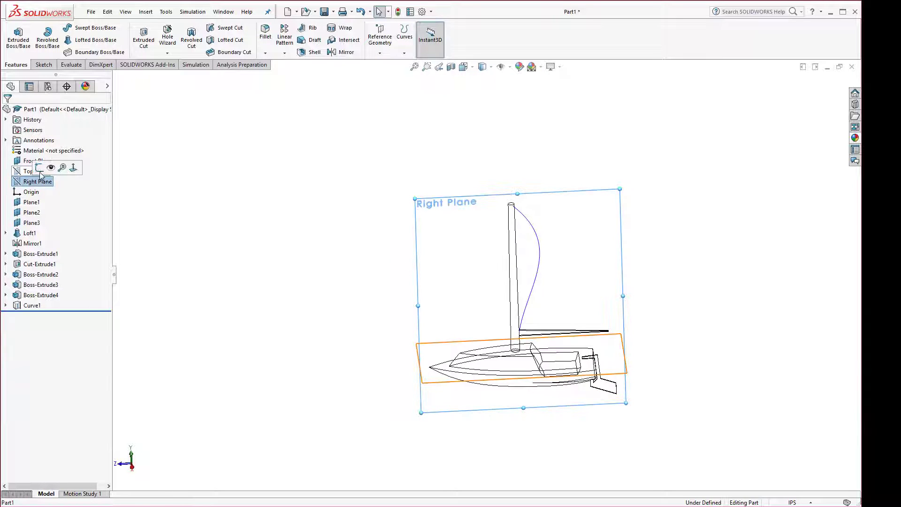
{"action": "left_click", "coordinate": [40, 168]}
{"action": "key", "text": "space"}
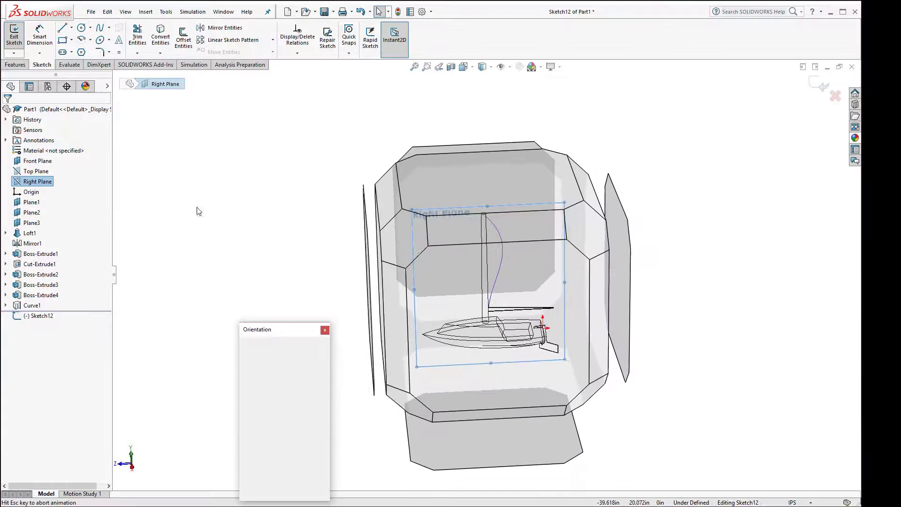
{"action": "left_click", "coordinate": [464, 358]}
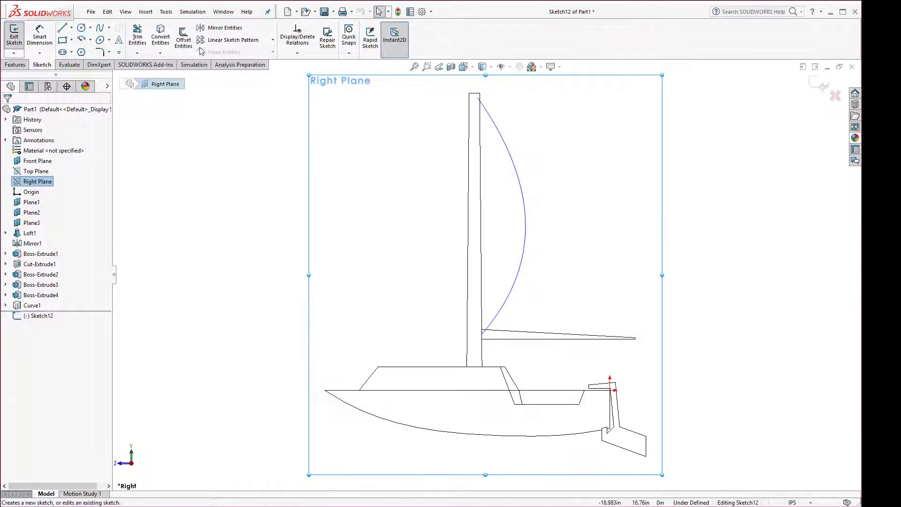
{"action": "left_click", "coordinate": [99, 29]}
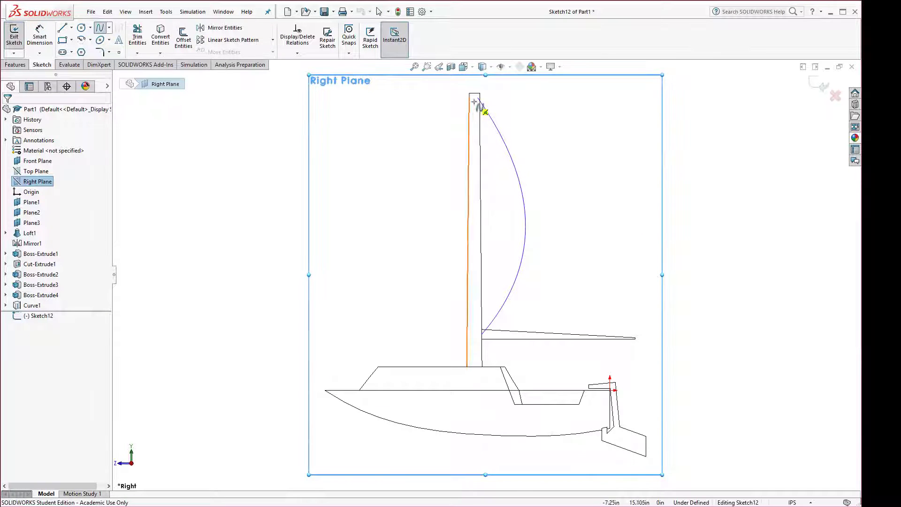
{"action": "left_click", "coordinate": [481, 97]}
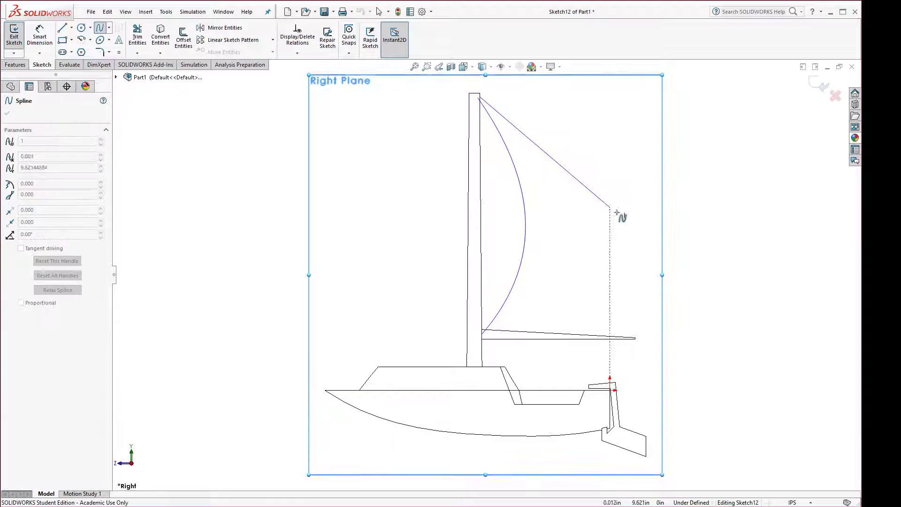
{"action": "left_click", "coordinate": [644, 222]}
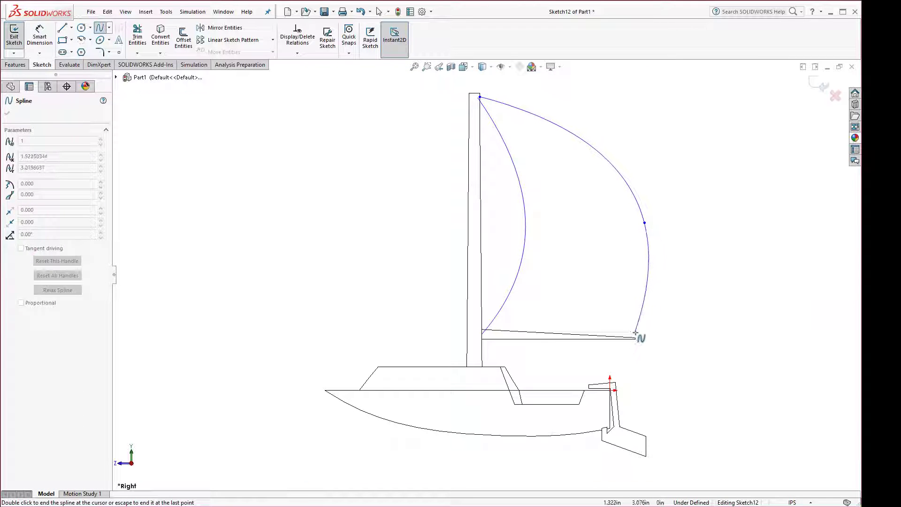
{"action": "double_click", "coordinate": [635, 335]}
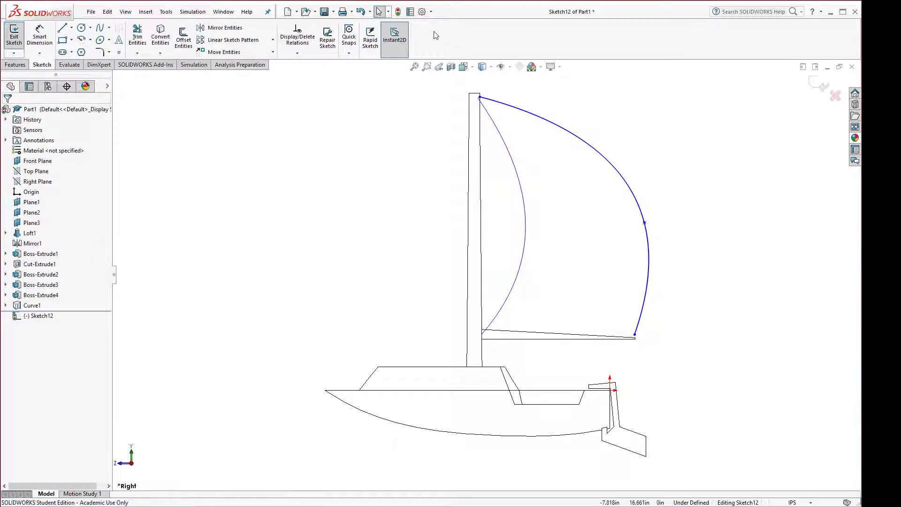
{"action": "left_click", "coordinate": [397, 11]}
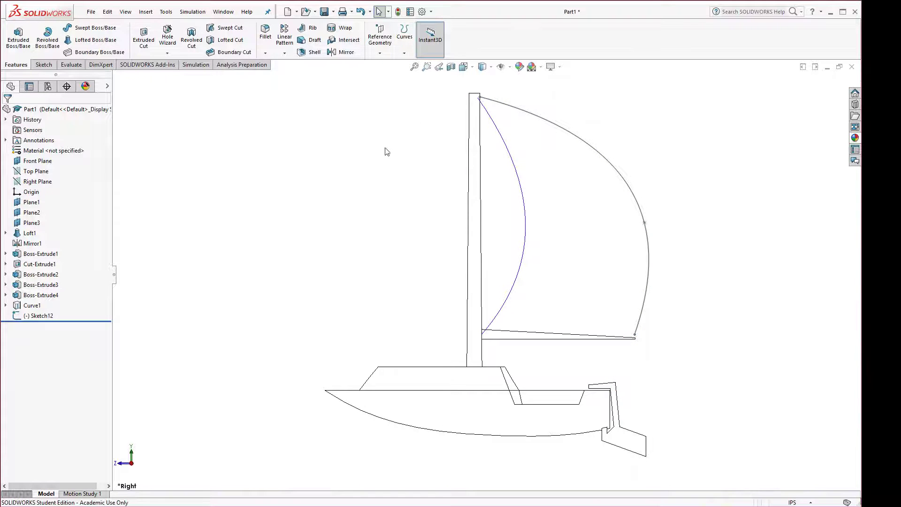
- Add the Surfaces tool set to the command bar and bring up its tools
{"action": "mouse_move", "coordinate": [357, 182]}
{"action": "middle_mouse_down"}
{"action": "mouse_move", "coordinate": [301, 225]}
{"action": "mouse_move", "coordinate": [348, 215]}
{"action": "mouse_move", "coordinate": [307, 158]}
{"action": "middle_mouse_up"}
{"action": "scroll", "coordinate": [308, 159], "scroll_direction": "up", "scroll_amount": 1}
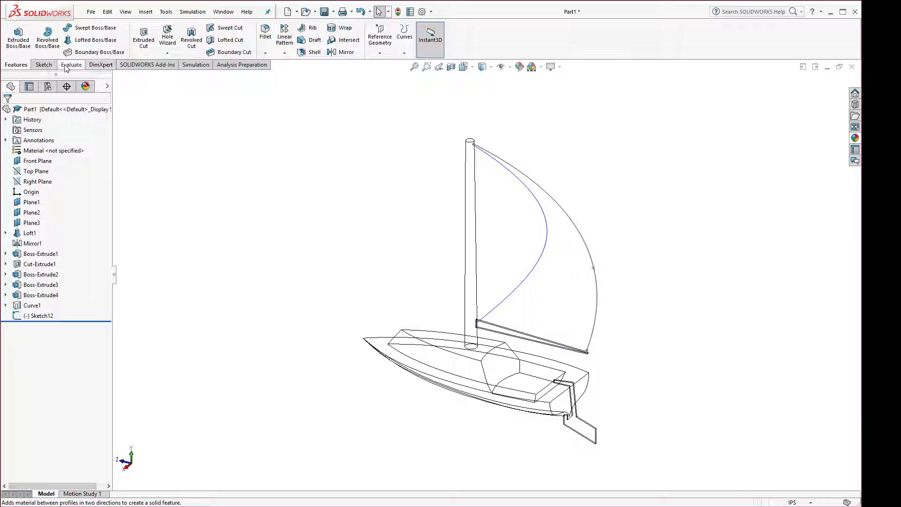
{"action": "right_click", "coordinate": [82, 69]}
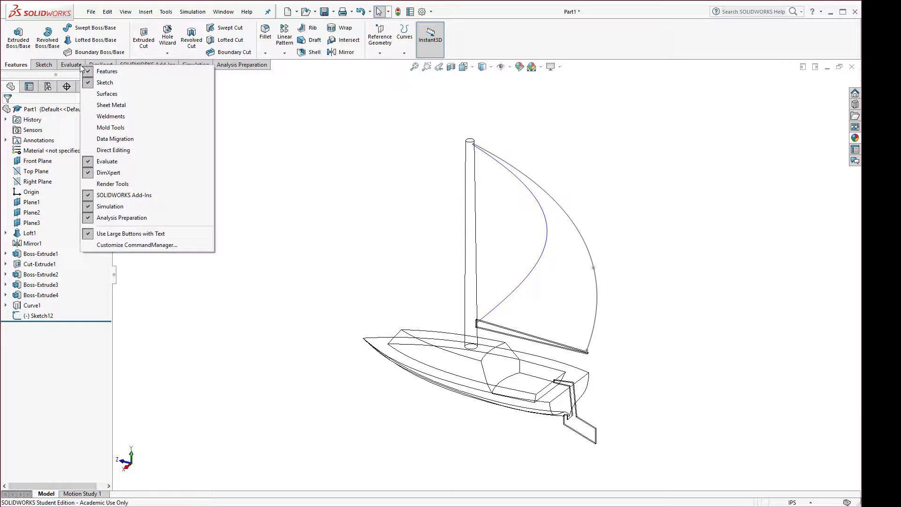
{"action": "left_click", "coordinate": [105, 93]}
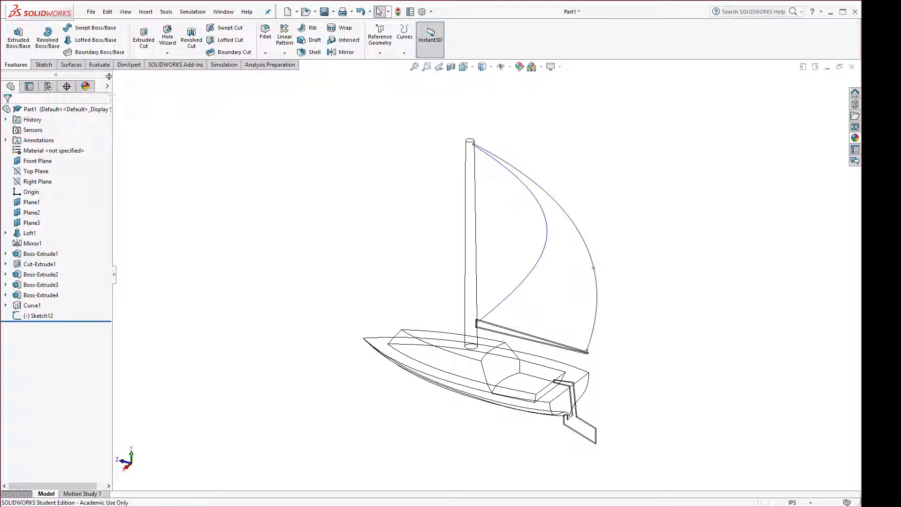
{"action": "left_click", "coordinate": [76, 67]}
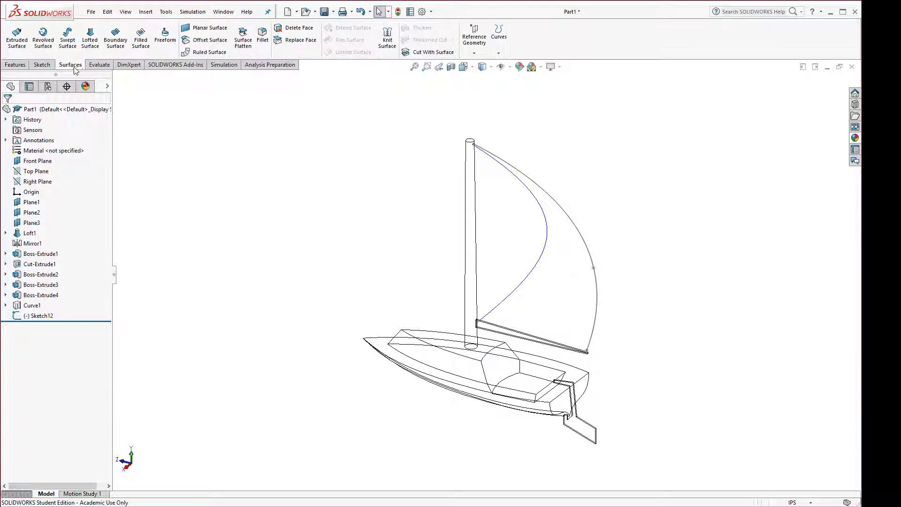
- Create the sail as a lofted surface between the projected curve near the mast and the outer sail spline
{"action": "left_click", "coordinate": [90, 40]}
{"action": "left_click", "coordinate": [489, 314]}
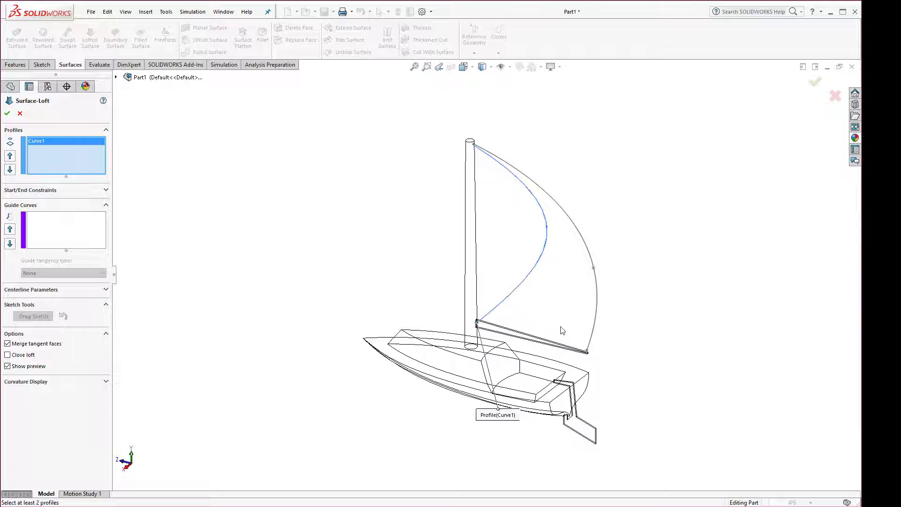
{"action": "left_click", "coordinate": [592, 346]}
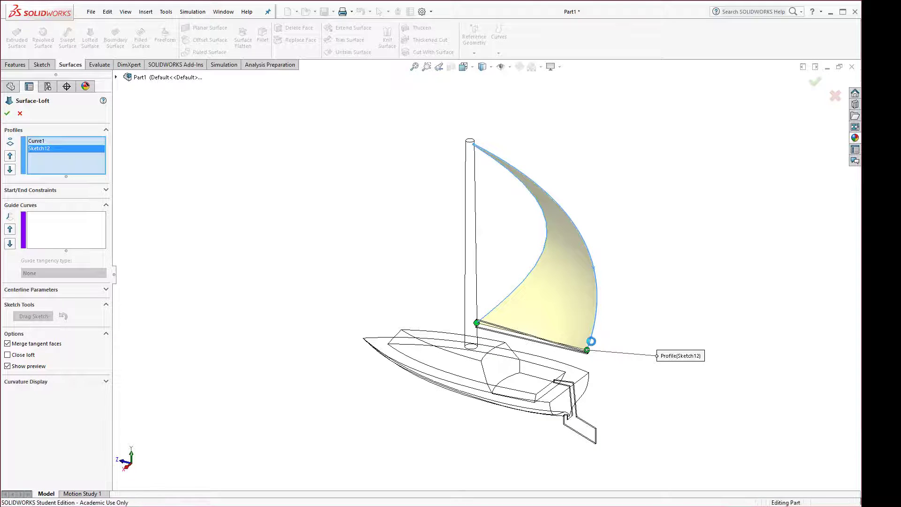
{"action": "key", "text": "Return"}
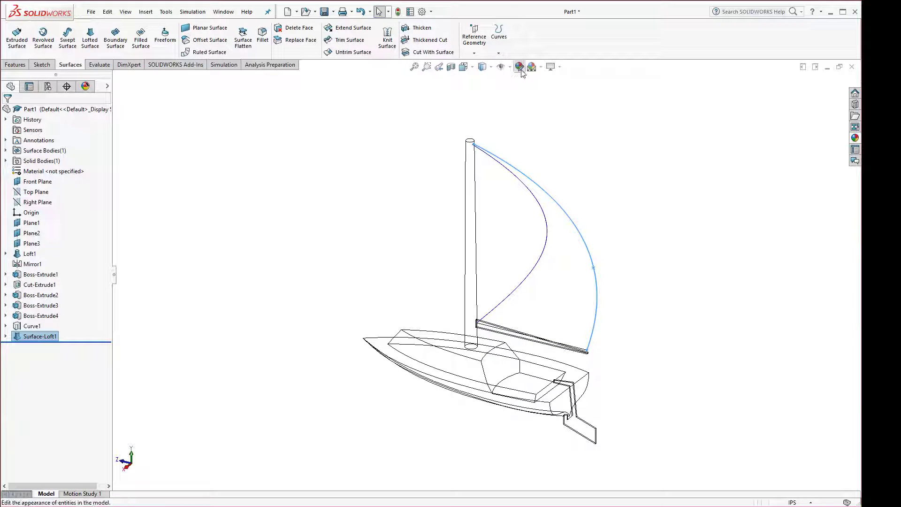
- Switch the model's display style from wireframe to shaded with edges
{"action": "left_click", "coordinate": [485, 70]}
{"action": "left_click", "coordinate": [486, 87]}
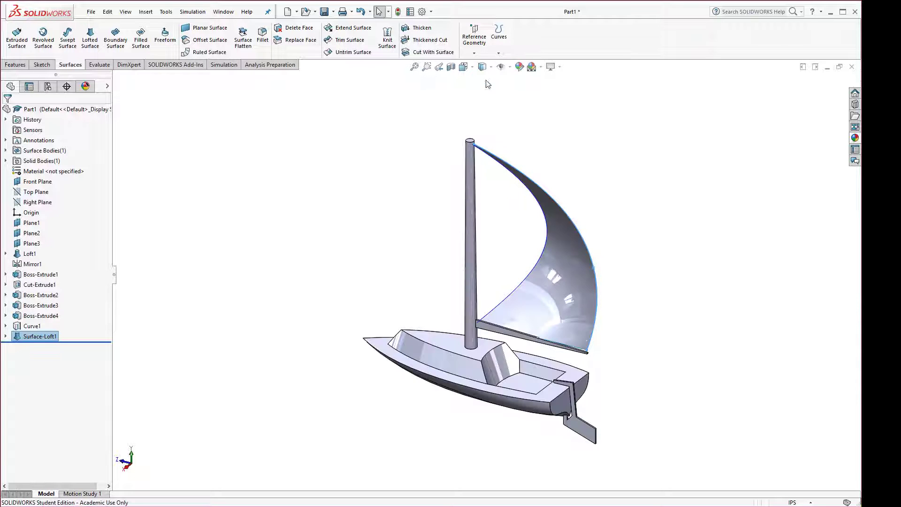
{"action": "mouse_move", "coordinate": [399, 201]}
{"action": "middle_mouse_down"}
{"action": "mouse_move", "coordinate": [434, 193]}
{"action": "mouse_move", "coordinate": [521, 280]}
{"action": "mouse_move", "coordinate": [442, 235]}
{"action": "mouse_move", "coordinate": [438, 253]}
{"action": "mouse_move", "coordinate": [409, 275]}
{"action": "middle_mouse_up"}
{"action": "mouse_move", "coordinate": [491, 252]}
{"action": "middle_mouse_down"}
{"action": "mouse_move", "coordinate": [427, 238]}
{"action": "mouse_move", "coordinate": [352, 245]}
{"action": "mouse_move", "coordinate": [368, 227]}
{"action": "mouse_move", "coordinate": [374, 252]}
{"action": "mouse_move", "coordinate": [391, 249]}
{"action": "middle_mouse_up"}
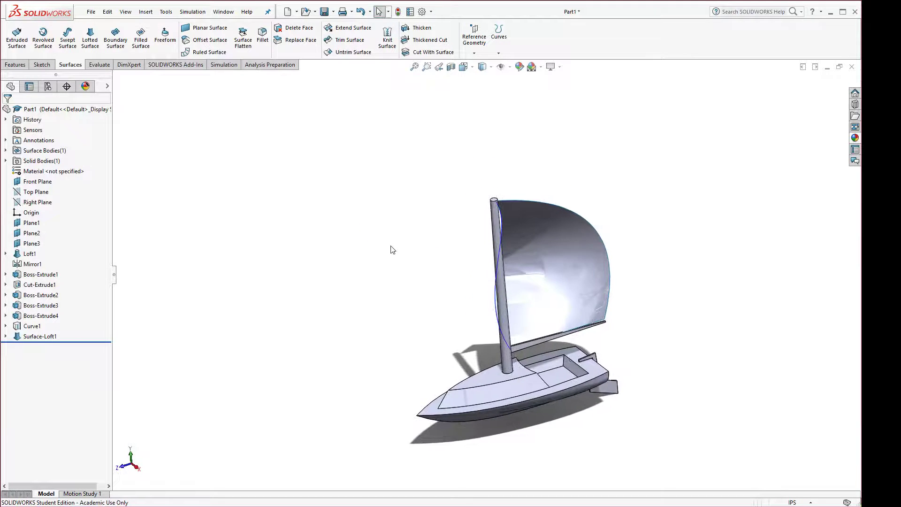
- Hide the projected curve that forms the sail's edge along the mast
{"action": "scroll", "coordinate": [561, 446], "scroll_direction": "down", "scroll_amount": 1}
{"action": "scroll", "coordinate": [583, 385], "scroll_direction": "down", "scroll_amount": 1}
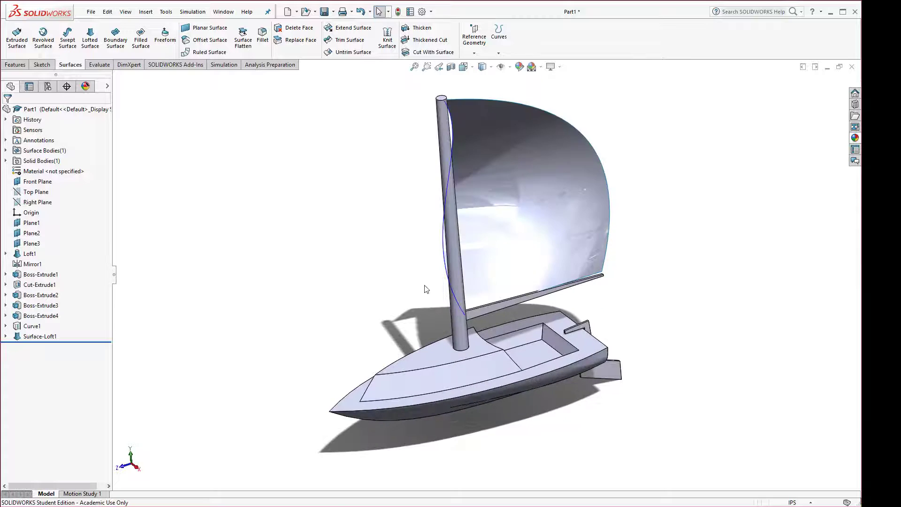
{"action": "right_click", "coordinate": [443, 258]}
{"action": "right_click", "coordinate": [32, 326]}
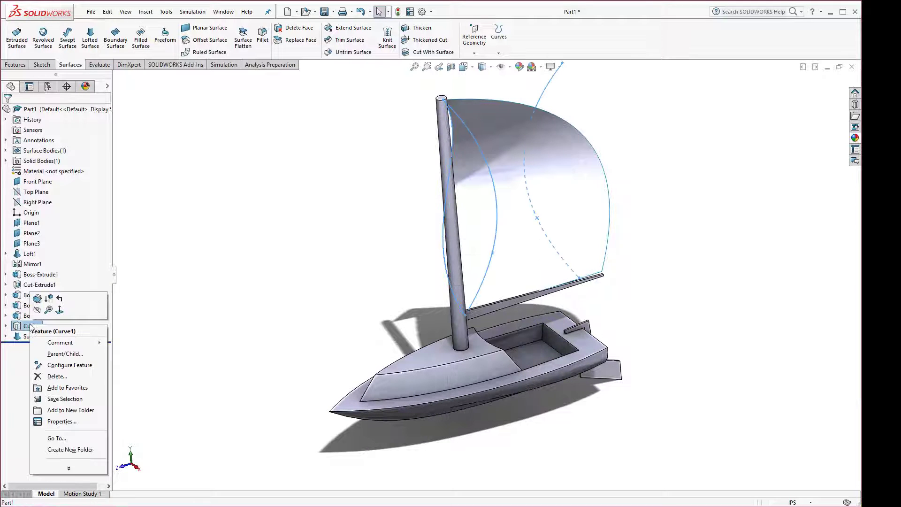
{"action": "left_click", "coordinate": [38, 309]}
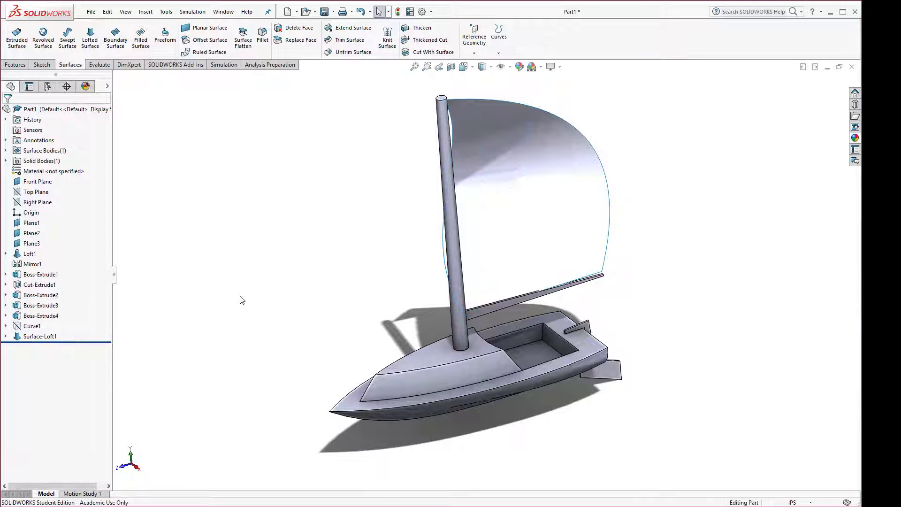
{"action": "middle_click_drag", "start_coordinate": [285, 291], "coordinate": [327, 261]}
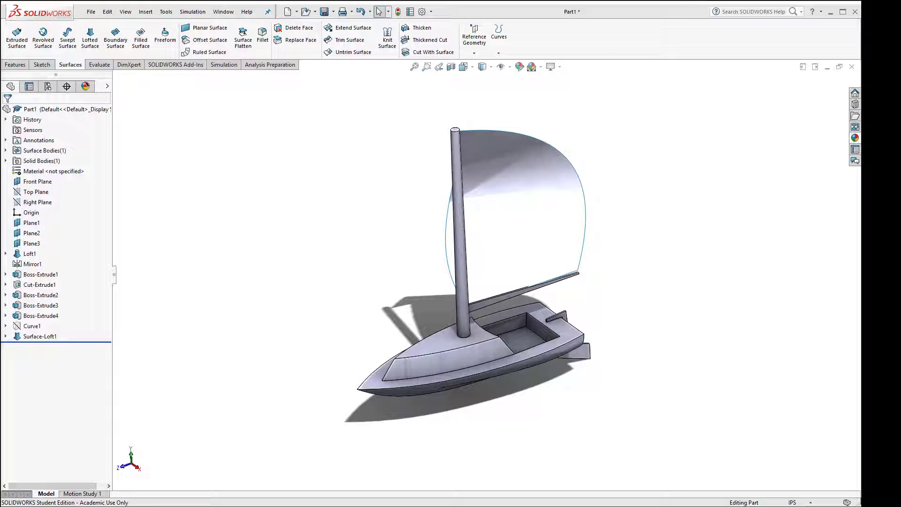
- Switch to the browser and examine the smoke detector rear bezel drawing's views and dimensions on page 90 of the SolidWorks Basics PDF
{"action": "mouse_move", "coordinate": [0, 44]}
{"action": "left_mouse_down"}
{"action": "mouse_move", "coordinate": [300, 44]}
{"action": "mouse_move", "coordinate": [462, 25]}
{"action": "left_mouse_up"}
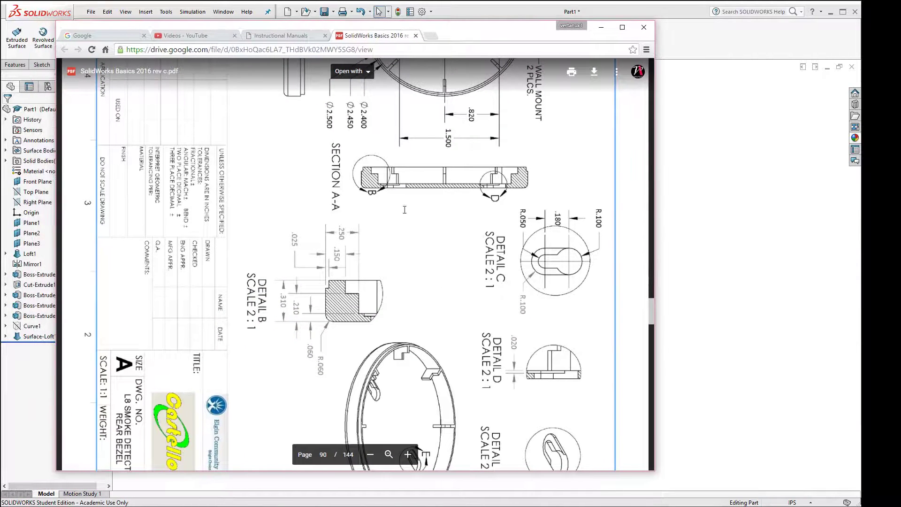
{"action": "scroll", "coordinate": [405, 209], "scroll_direction": "down", "scroll_amount": 6}
{"action": "scroll", "coordinate": [330, 302], "scroll_direction": "up", "scroll_amount": 3}
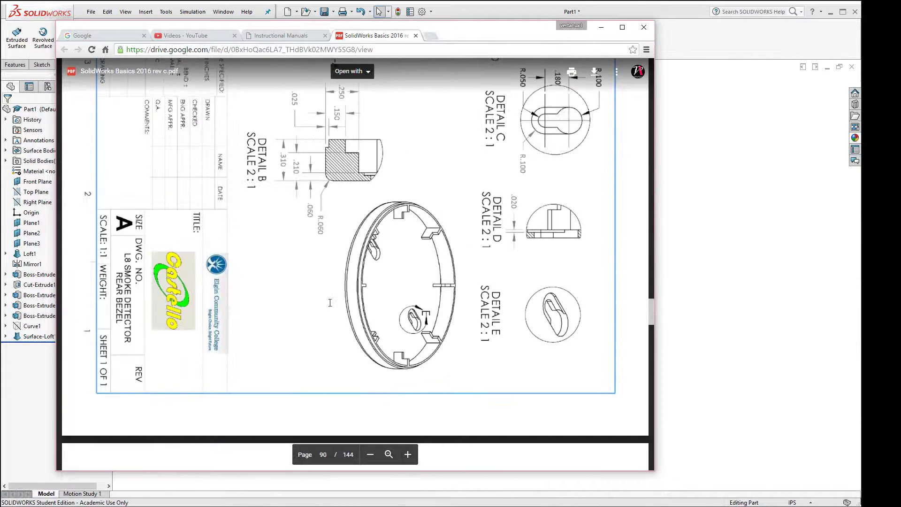
{"action": "scroll", "coordinate": [330, 303], "scroll_direction": "up", "scroll_amount": 5}
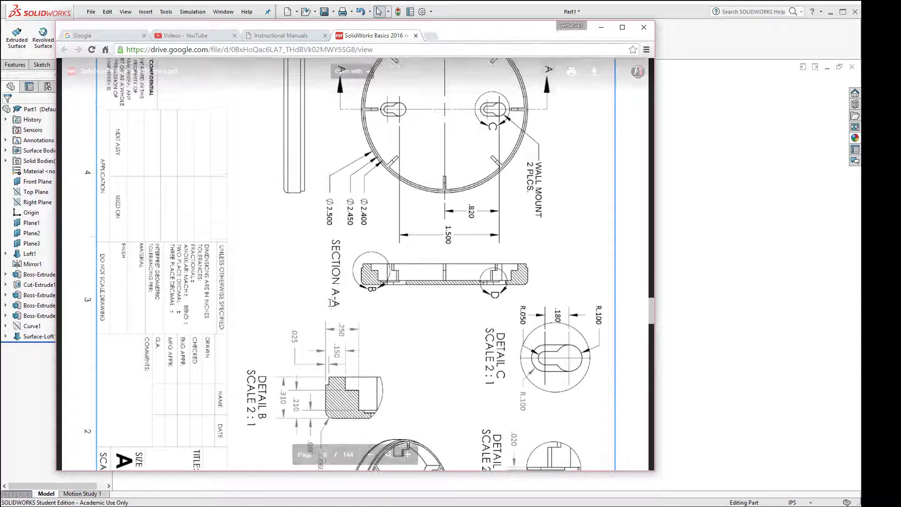
{"action": "scroll", "coordinate": [330, 302], "scroll_direction": "up", "scroll_amount": 5}
{"action": "scroll", "coordinate": [330, 302], "scroll_direction": "down", "scroll_amount": 4}
{"action": "scroll", "coordinate": [330, 303], "scroll_direction": "down", "scroll_amount": 2}
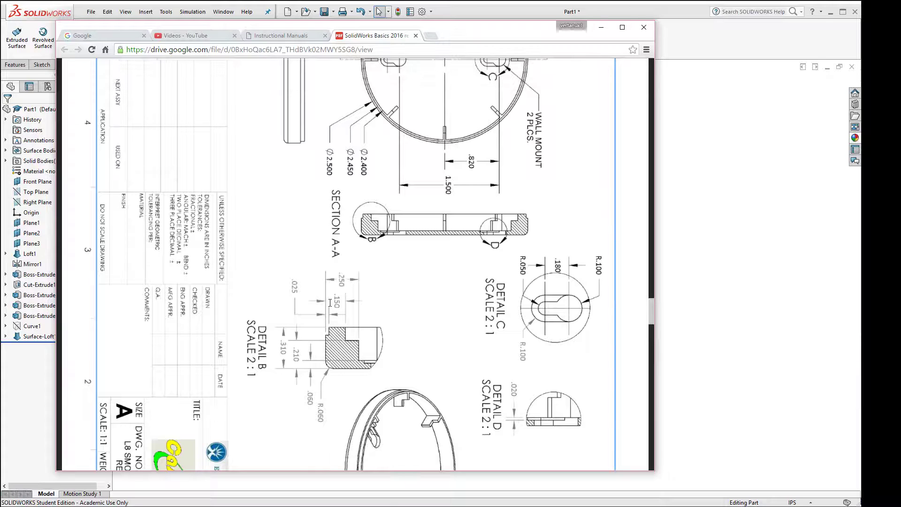
{"action": "scroll", "coordinate": [338, 302], "scroll_direction": "up", "scroll_amount": 4}
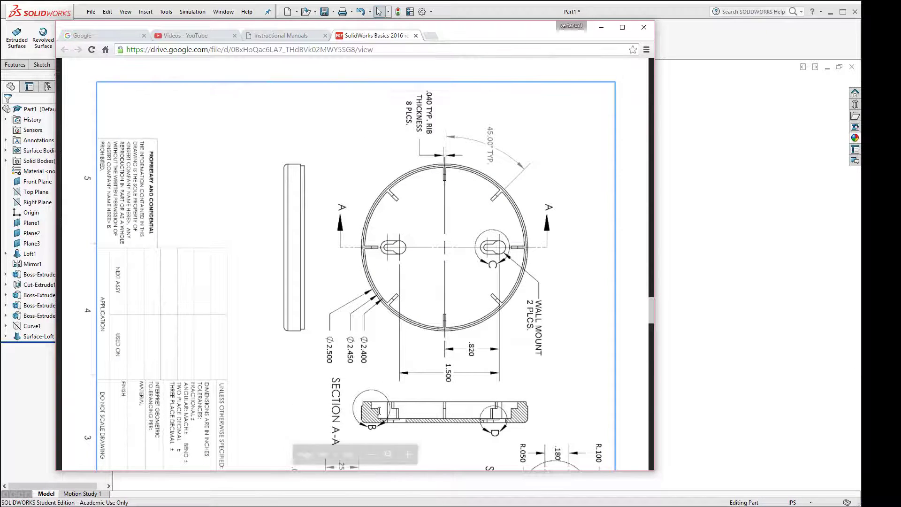
{"action": "left_click", "coordinate": [699, 327]}
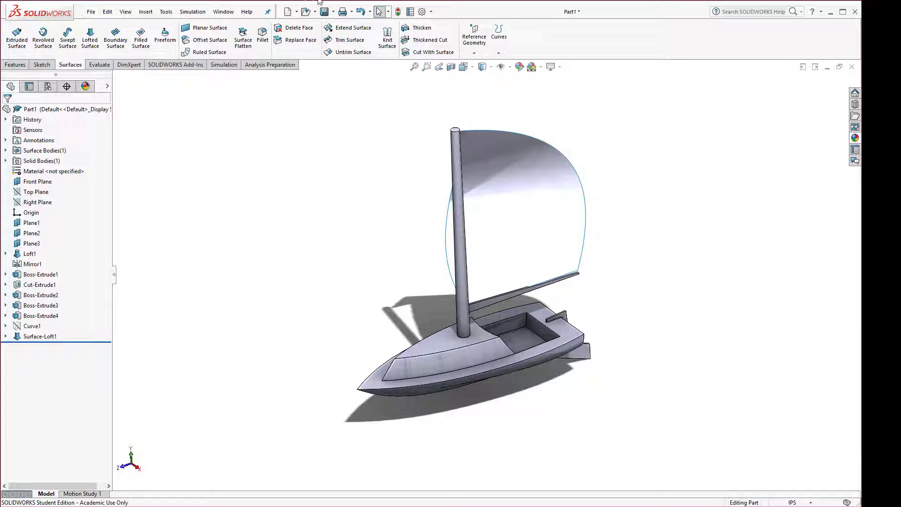
- Create a new part and sketch a circle about 6.53 in in diameter on the Top Plane, centred on the origin
{"action": "left_click", "coordinate": [287, 12]}
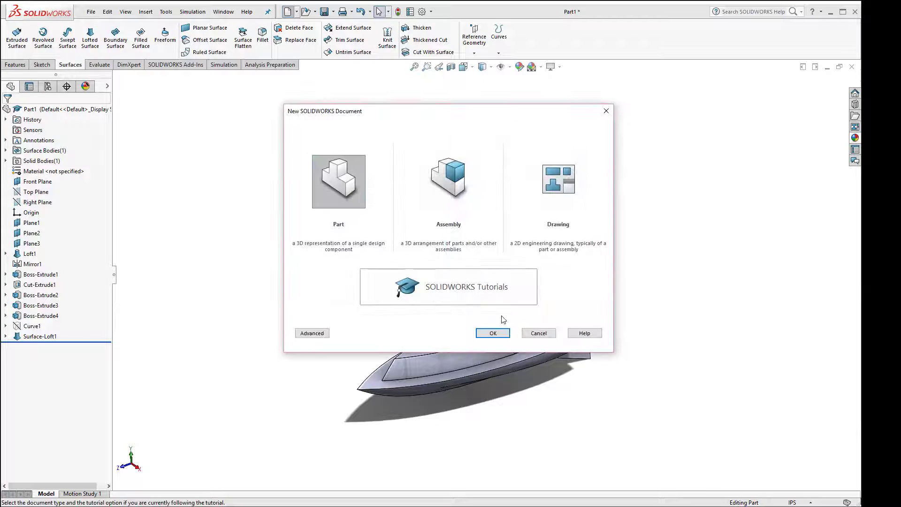
{"action": "left_click", "coordinate": [490, 333]}
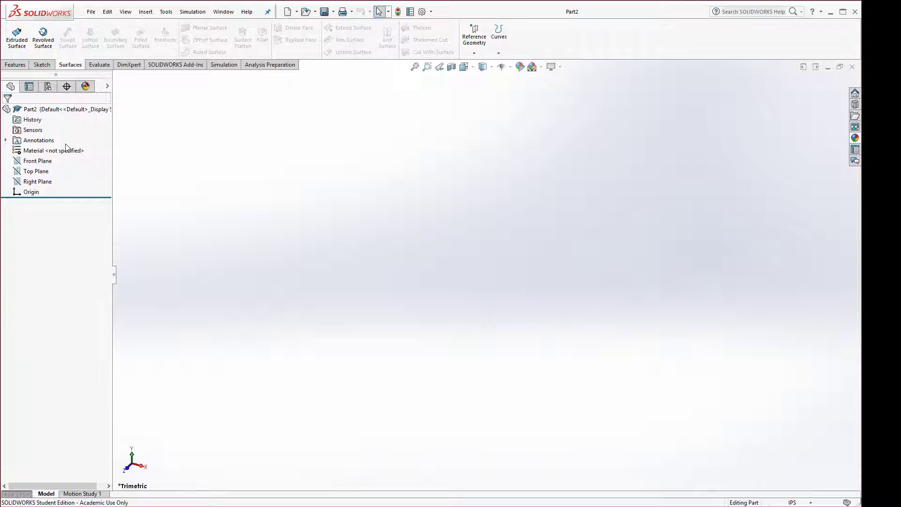
{"action": "left_click", "coordinate": [35, 171]}
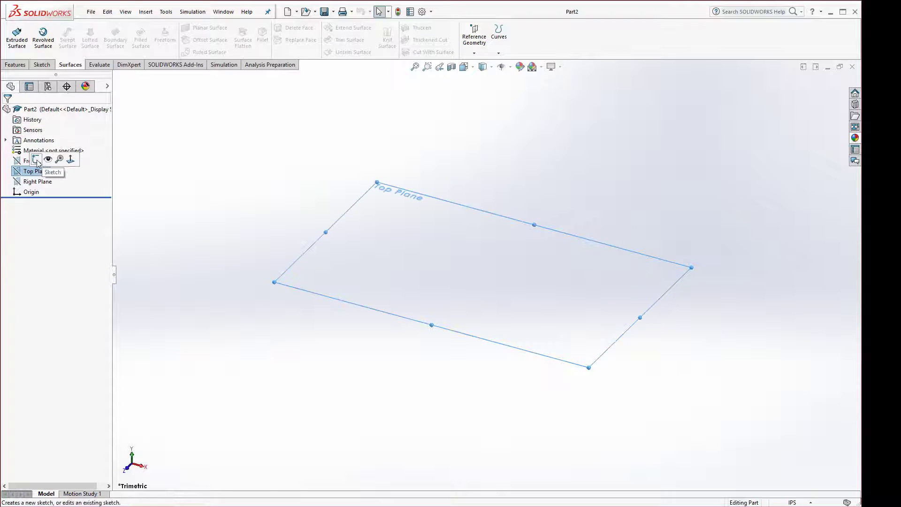
{"action": "left_click", "coordinate": [36, 160]}
{"action": "left_click", "coordinate": [81, 28]}
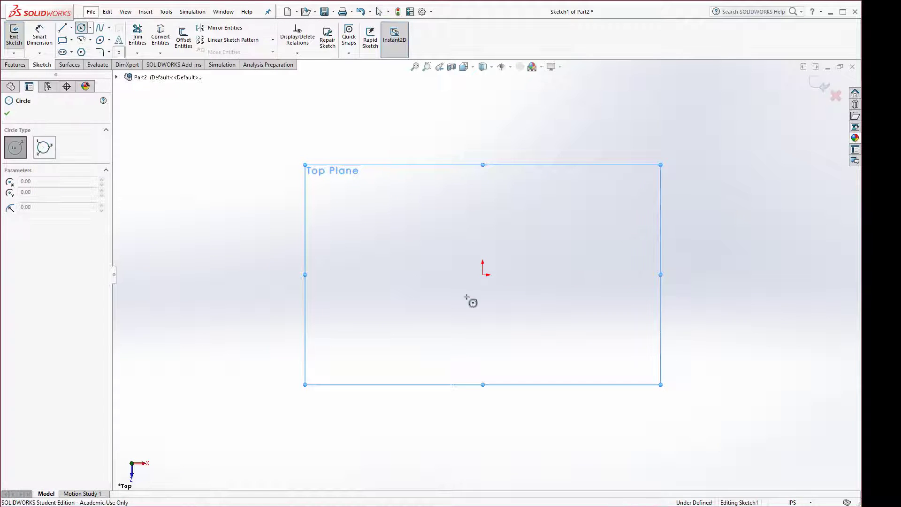
{"action": "left_click", "coordinate": [483, 274]}
{"action": "left_click", "coordinate": [626, 193]}
- Dimension the circle's diameter and set it to 2.5 in
{"action": "left_click", "coordinate": [39, 37]}
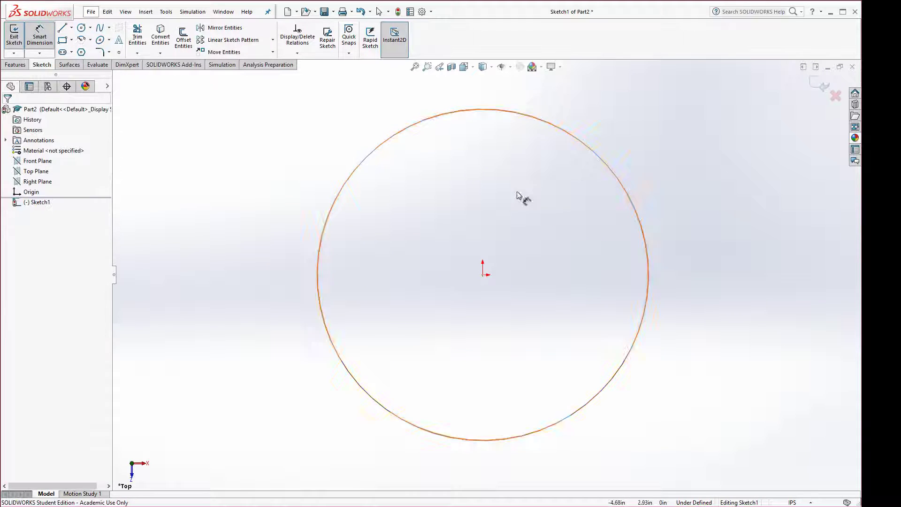
{"action": "left_click", "coordinate": [595, 154]}
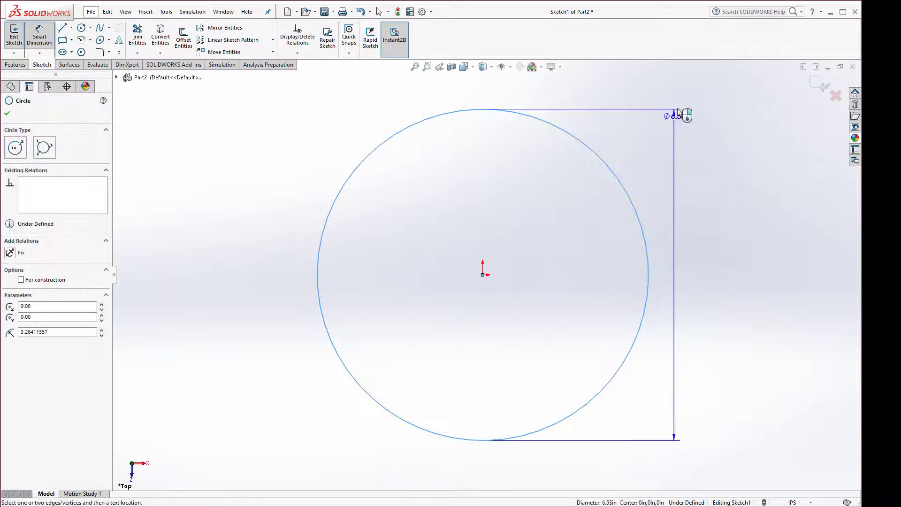
{"action": "left_click", "coordinate": [676, 91]}
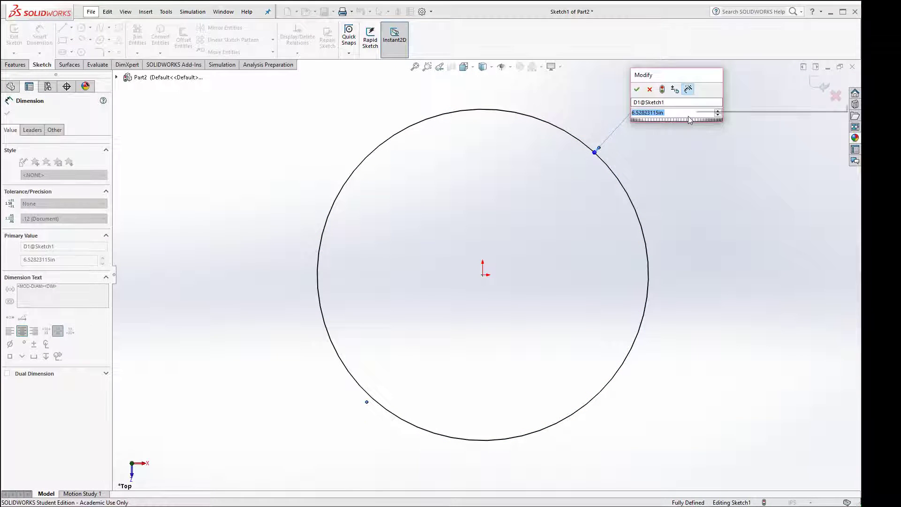
{"action": "type", "text": "2.5"}
{"action": "key", "text": "Return"}
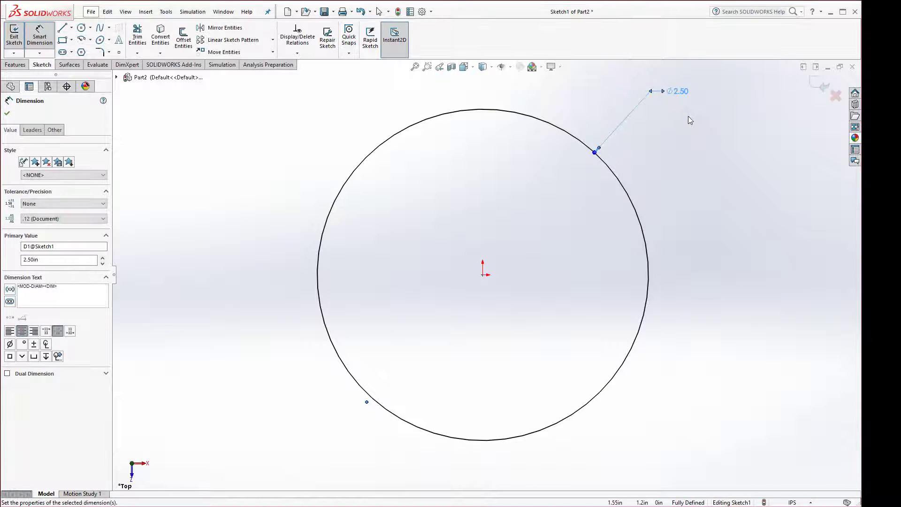
- Extrude the circle upward to a blind depth of 0.25 in, consulting the bezel drawing in the browser for the height
{"action": "left_click", "coordinate": [14, 66]}
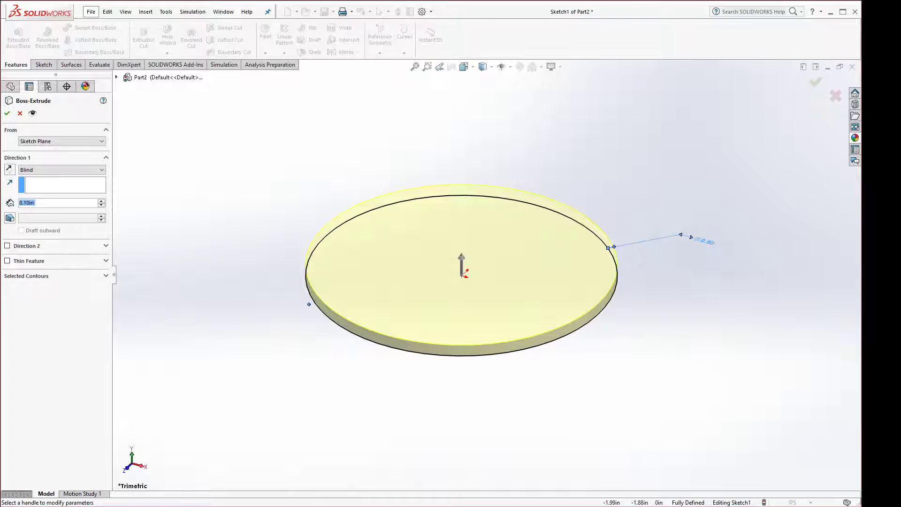
{"action": "key", "text": "alt+Tab"}
{"action": "scroll", "coordinate": [276, 413], "scroll_direction": "down", "scroll_amount": 8}
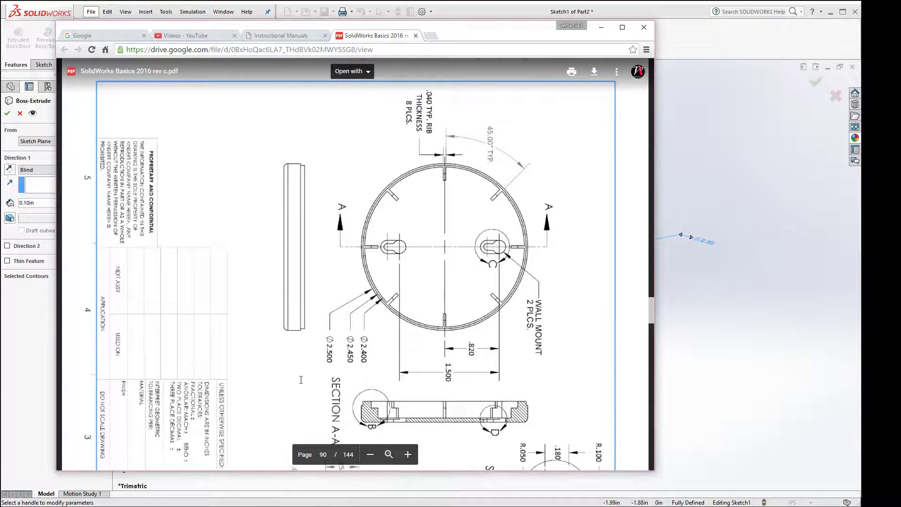
{"action": "scroll", "coordinate": [299, 377], "scroll_direction": "down", "scroll_amount": 10}
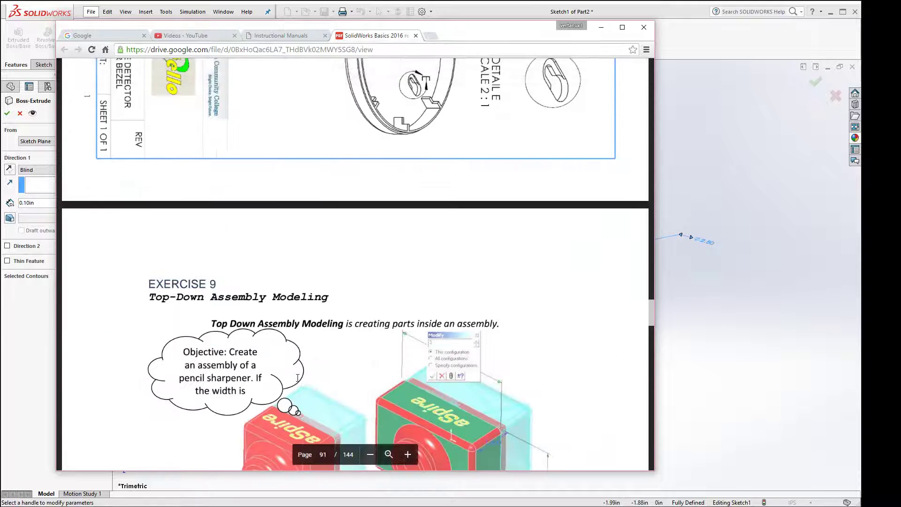
{"action": "scroll", "coordinate": [298, 377], "scroll_direction": "up", "scroll_amount": 10}
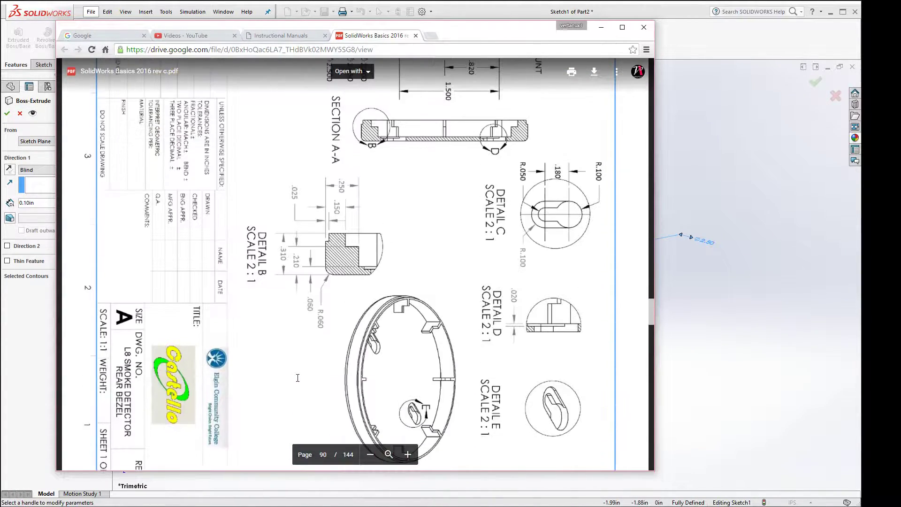
{"action": "scroll", "coordinate": [297, 378], "scroll_direction": "up", "scroll_amount": 4}
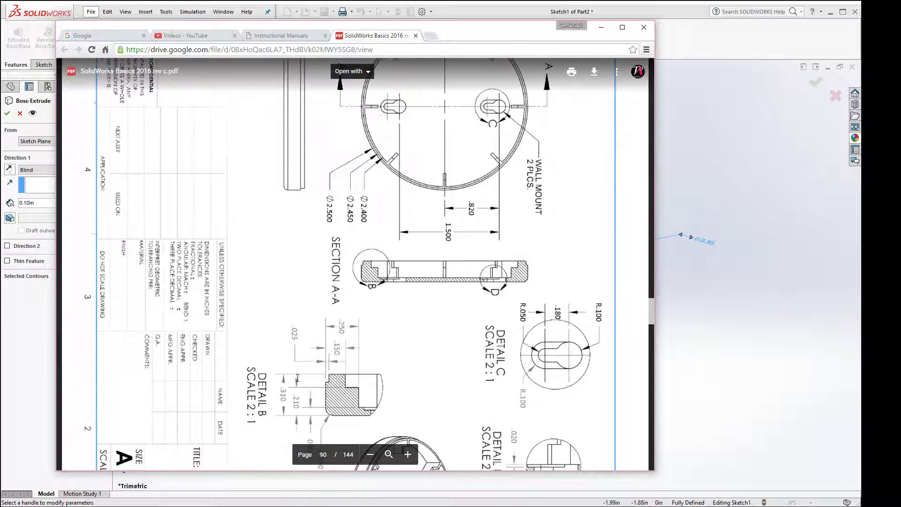
{"action": "left_click", "coordinate": [714, 291]}
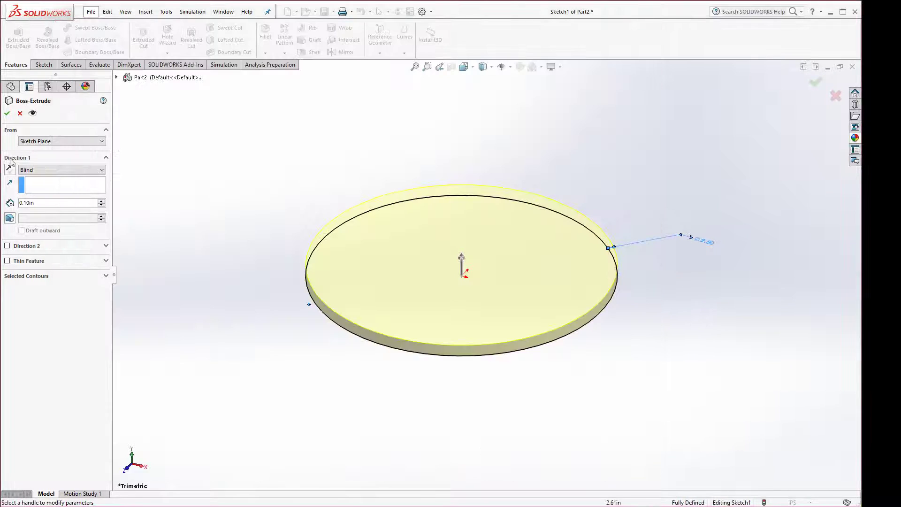
{"action": "double_click", "coordinate": [39, 202]}
{"action": "left_click", "coordinate": [40, 203]}
{"action": "key", "text": "Return"}
{"action": "type", "text": "0.25"}
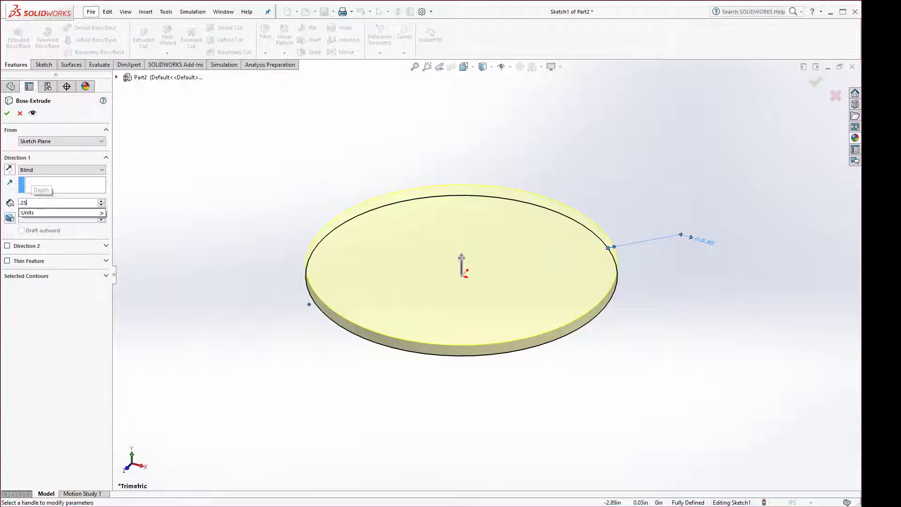
{"action": "key", "text": "Return"}
{"action": "left_click", "coordinate": [7, 113]}
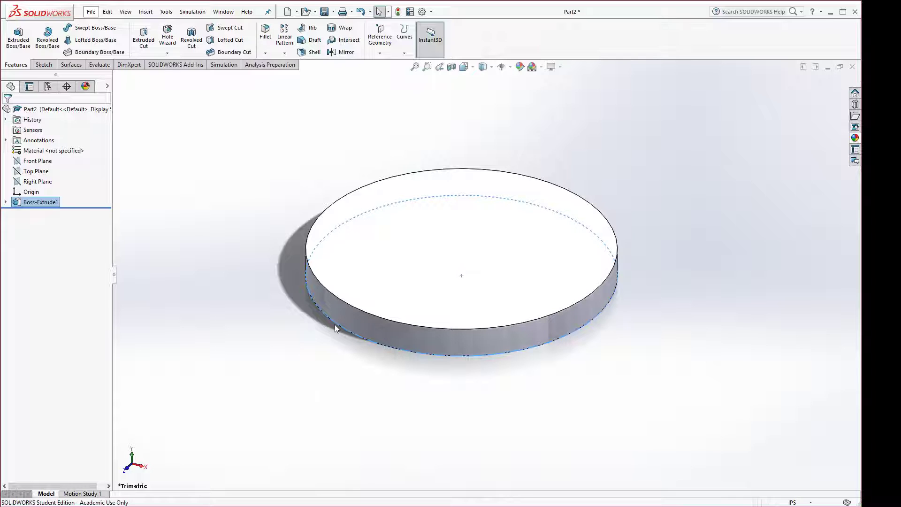
- Look up the corner radius in the browser's bezel drawing and fillet the disc's bottom outer edge with a 0.06 in radius
{"action": "left_click", "coordinate": [336, 322]}
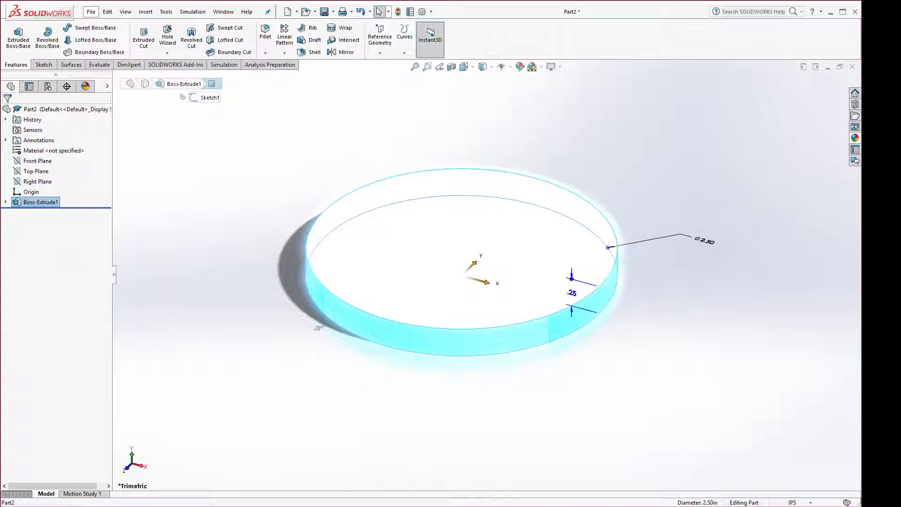
{"action": "left_click", "coordinate": [167, 292]}
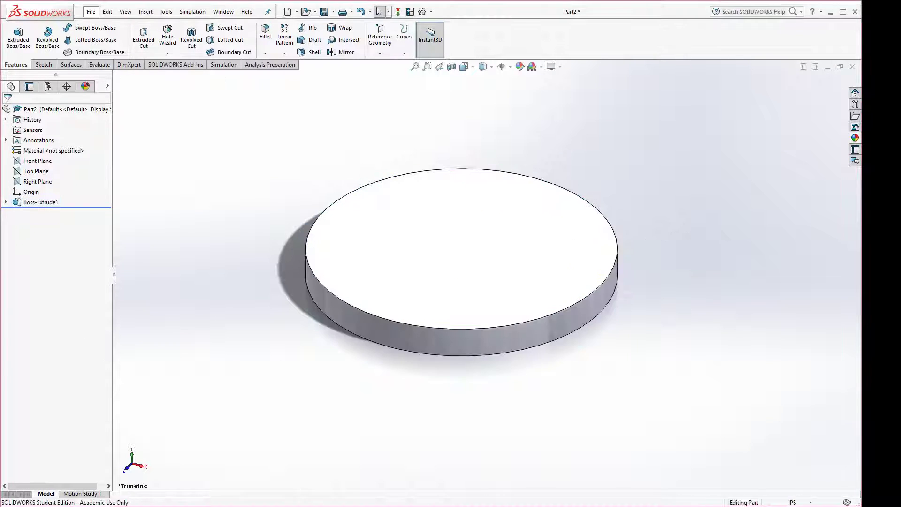
{"action": "key", "text": "alt+Tab"}
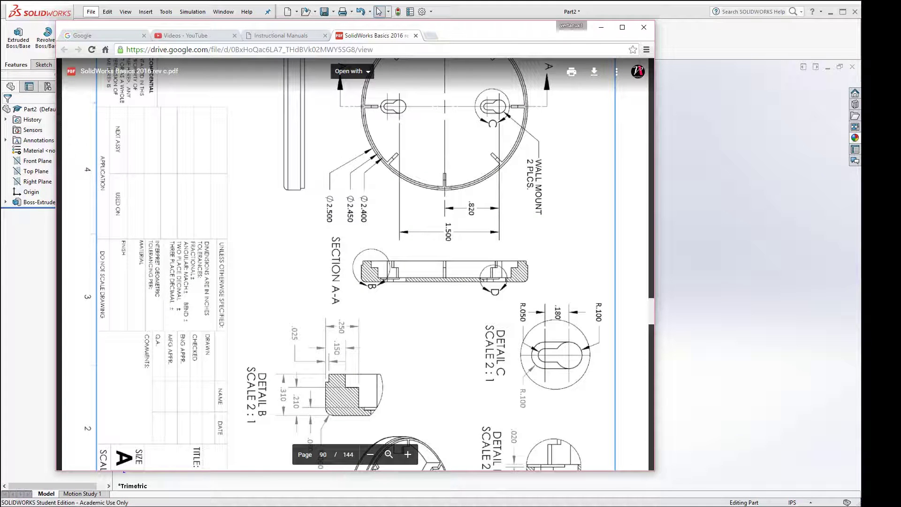
{"action": "scroll", "coordinate": [320, 365], "scroll_direction": "down", "scroll_amount": 2}
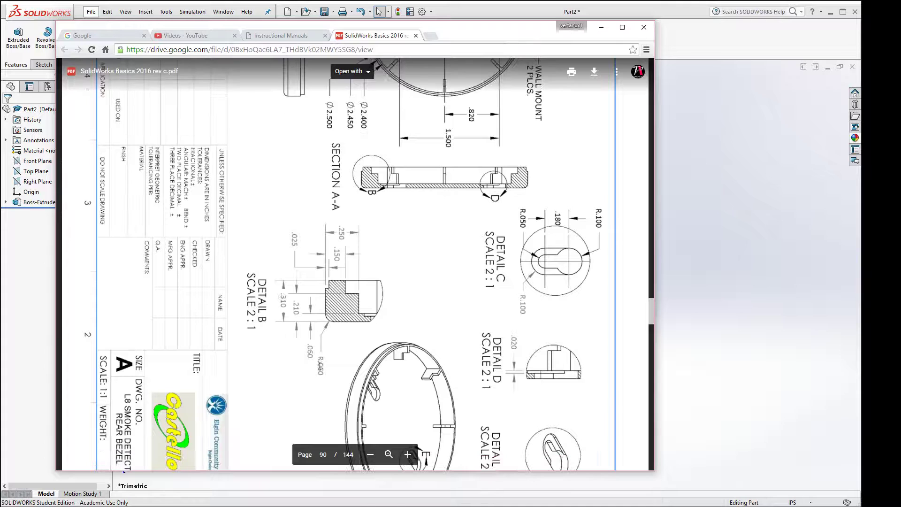
{"action": "left_click", "coordinate": [742, 311]}
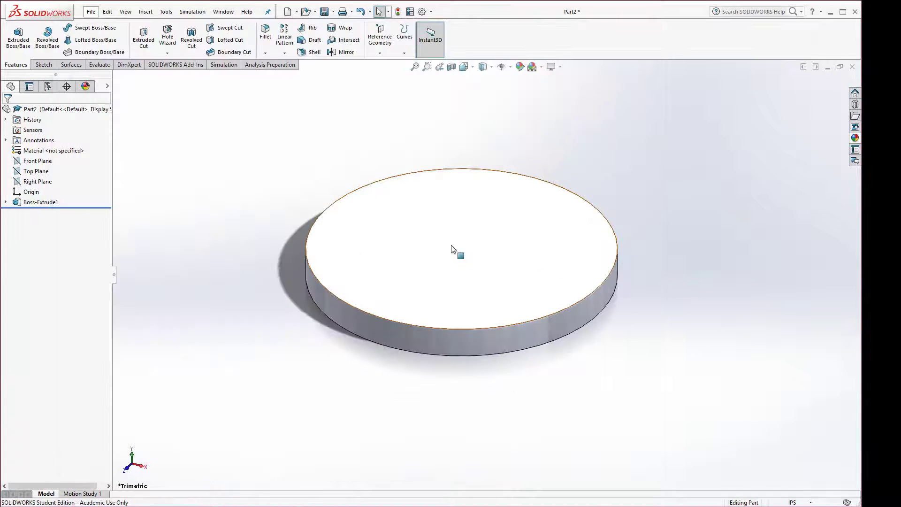
{"action": "left_click", "coordinate": [265, 33]}
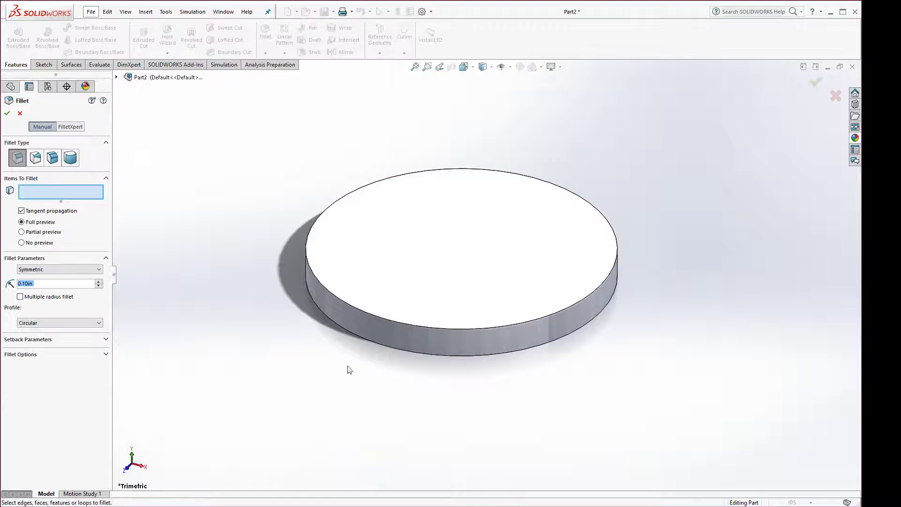
{"action": "left_click", "coordinate": [350, 333]}
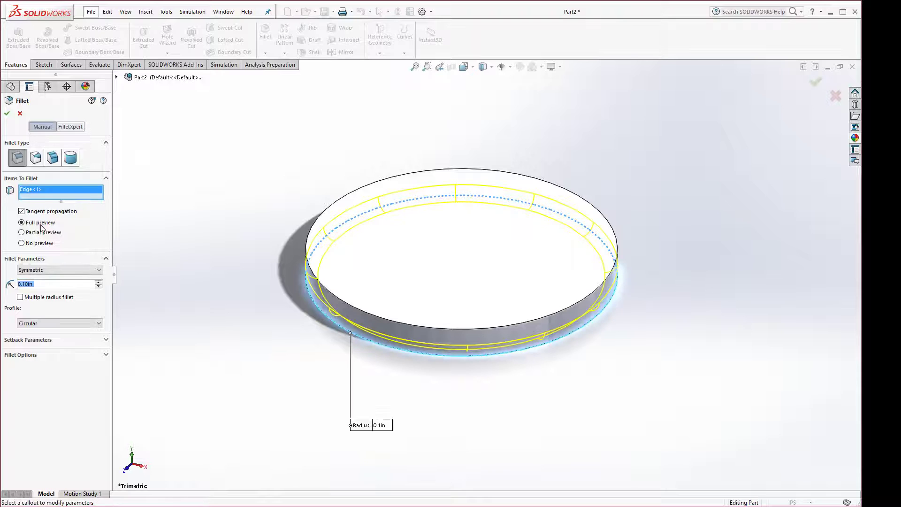
{"action": "type", "text": ".06"}
{"action": "key", "text": "Return"}
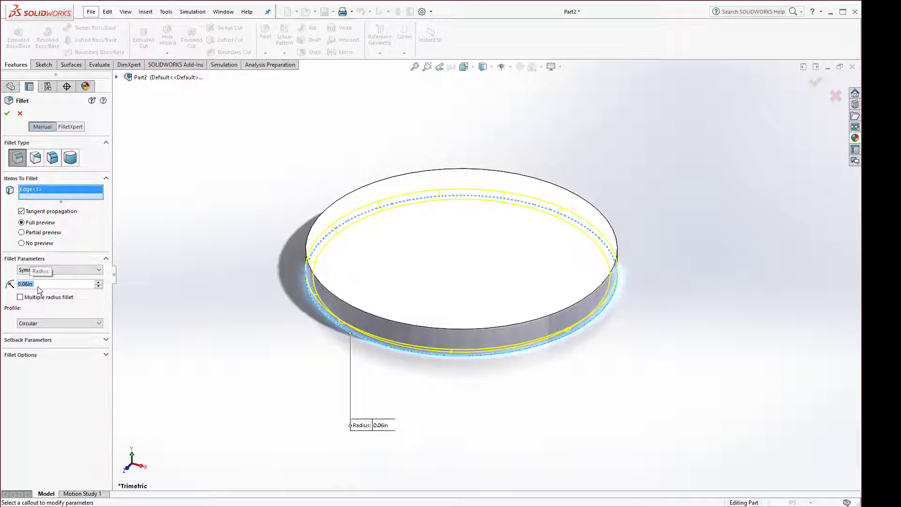
{"action": "left_click", "coordinate": [7, 113]}
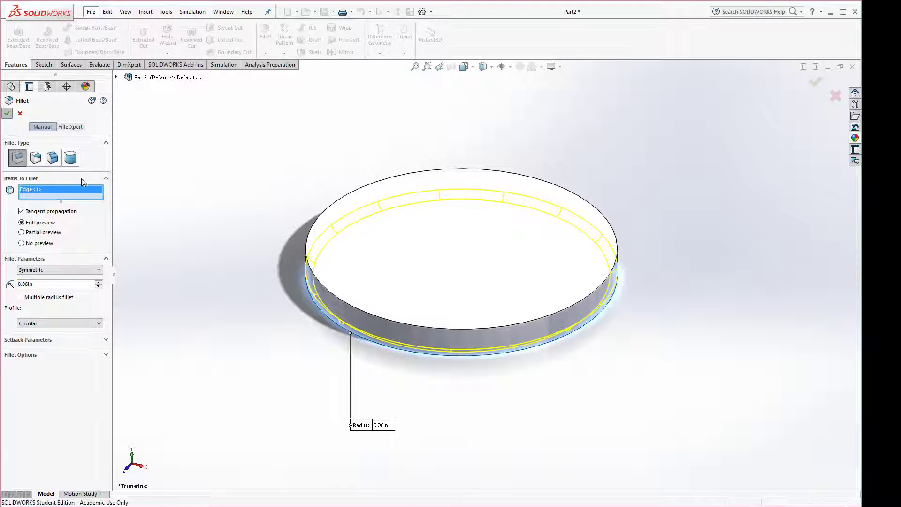
- Consult the bezel drawing in the browser, then sketch a circle about 2.14 in in diameter on the disc's top face, centred on the origin
{"action": "left_click", "coordinate": [401, 240]}
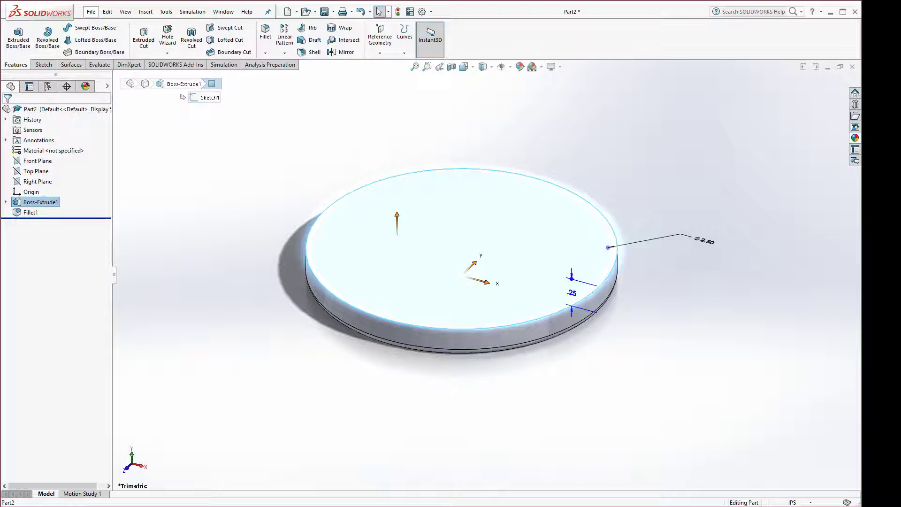
{"action": "key", "text": "alt+Tab"}
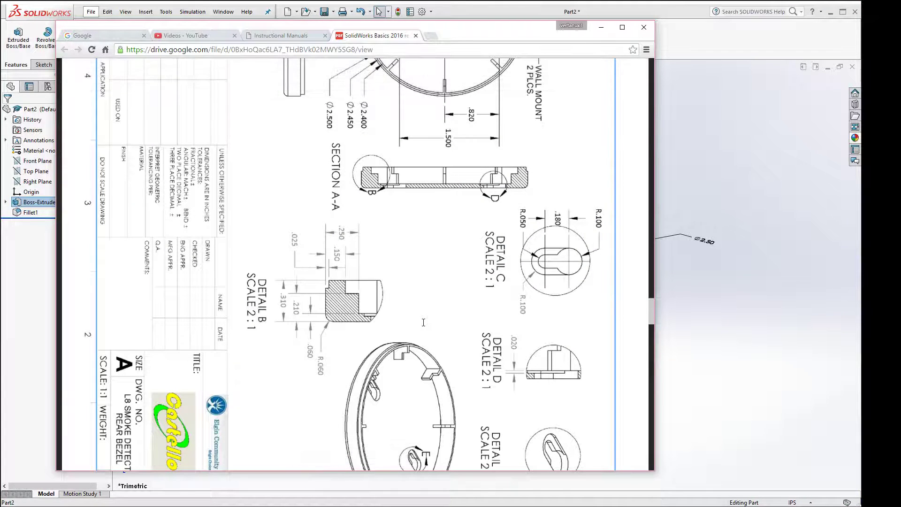
{"action": "scroll", "coordinate": [424, 323], "scroll_direction": "up", "scroll_amount": 3}
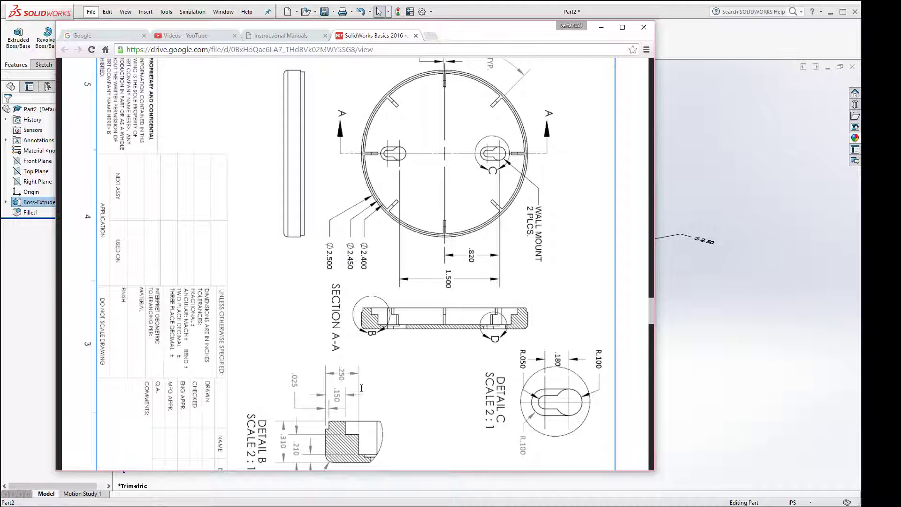
{"action": "scroll", "coordinate": [403, 374], "scroll_direction": "down", "scroll_amount": 2}
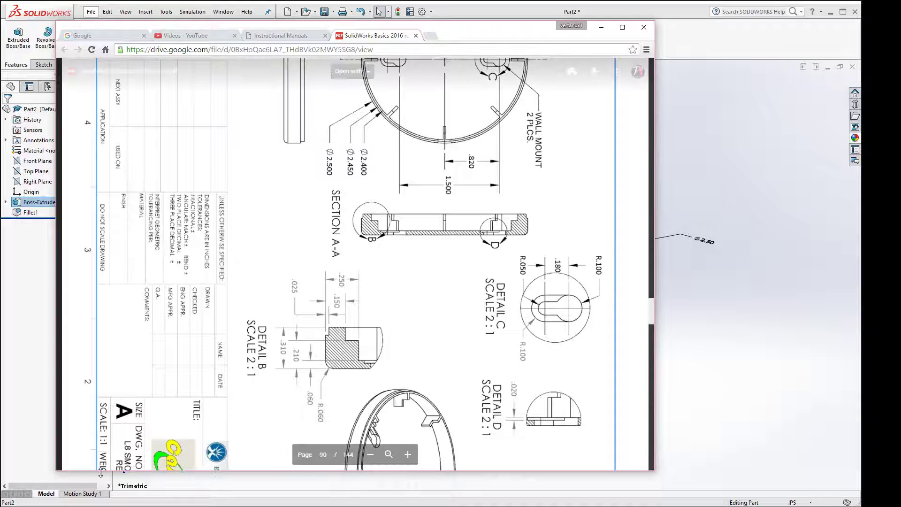
{"action": "scroll", "coordinate": [372, 294], "scroll_direction": "up", "scroll_amount": 3}
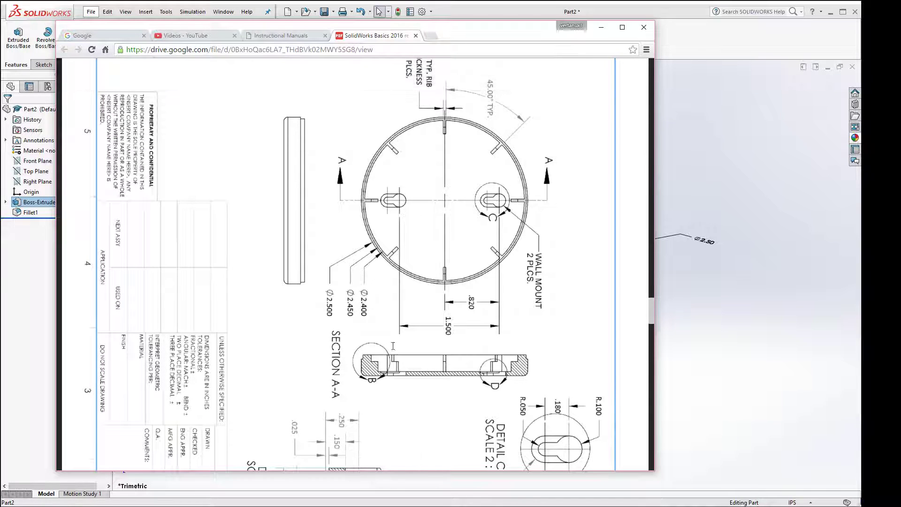
{"action": "left_click", "coordinate": [673, 344]}
{"action": "left_click", "coordinate": [516, 255]}
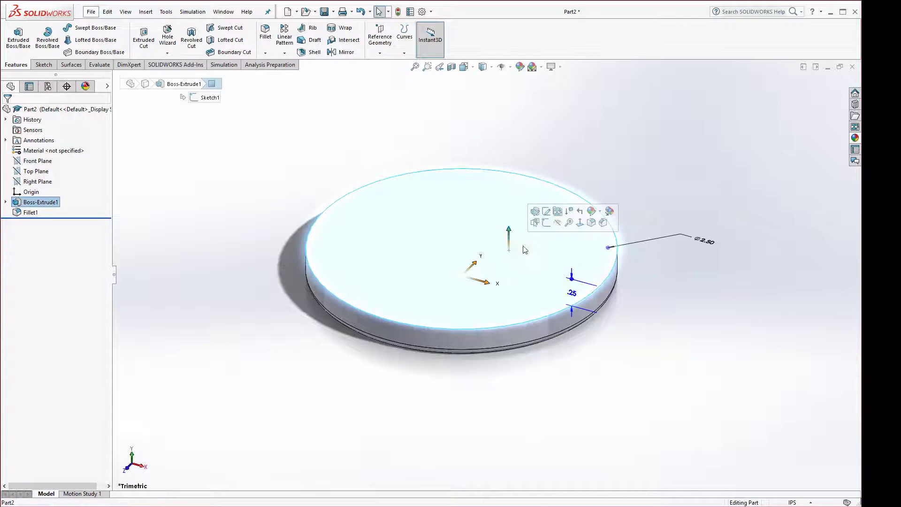
{"action": "left_click", "coordinate": [546, 226]}
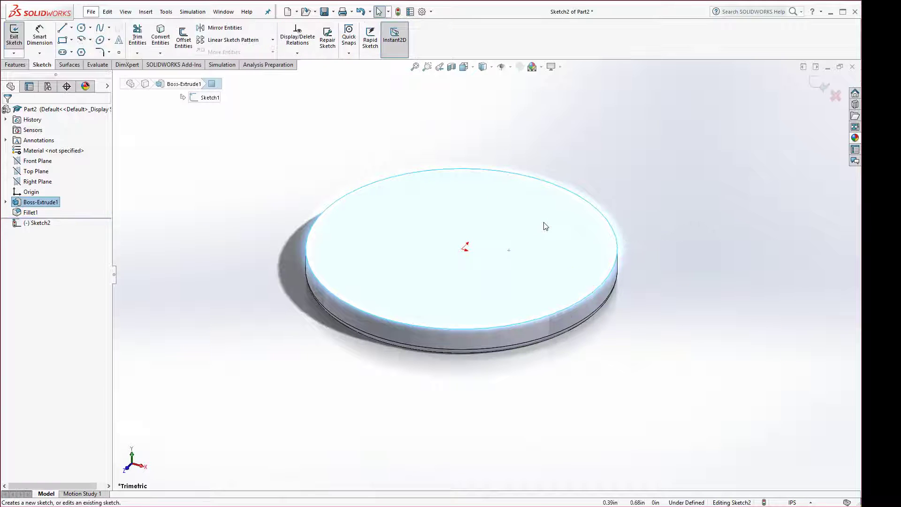
{"action": "left_click", "coordinate": [81, 27]}
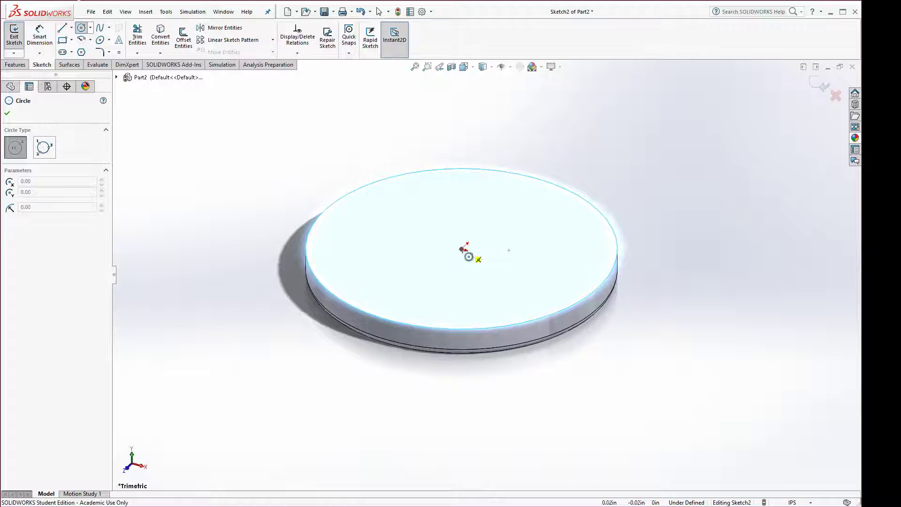
{"action": "left_click", "coordinate": [464, 248]}
{"action": "left_click", "coordinate": [599, 242]}
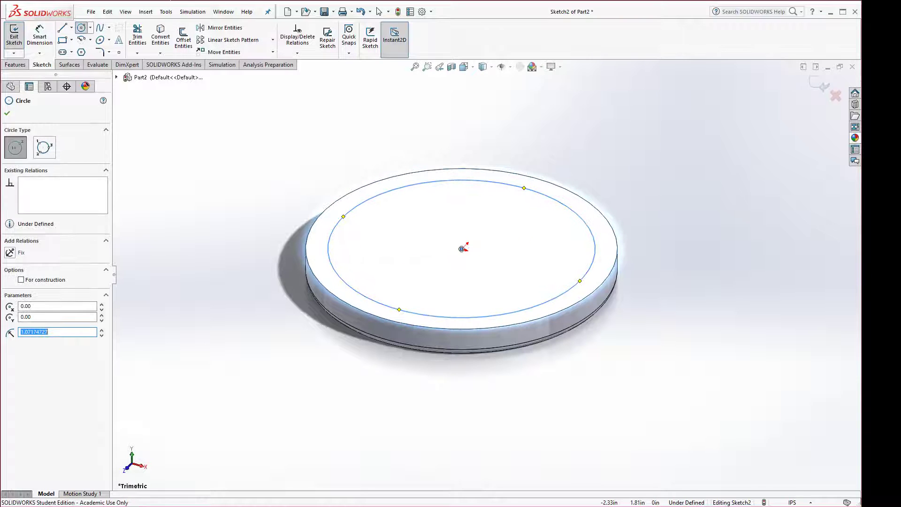
- Dimension the diameter of the circle on the disc's top face and set it to 2.4 in
{"action": "left_click", "coordinate": [52, 29]}
{"action": "left_click", "coordinate": [590, 276]}
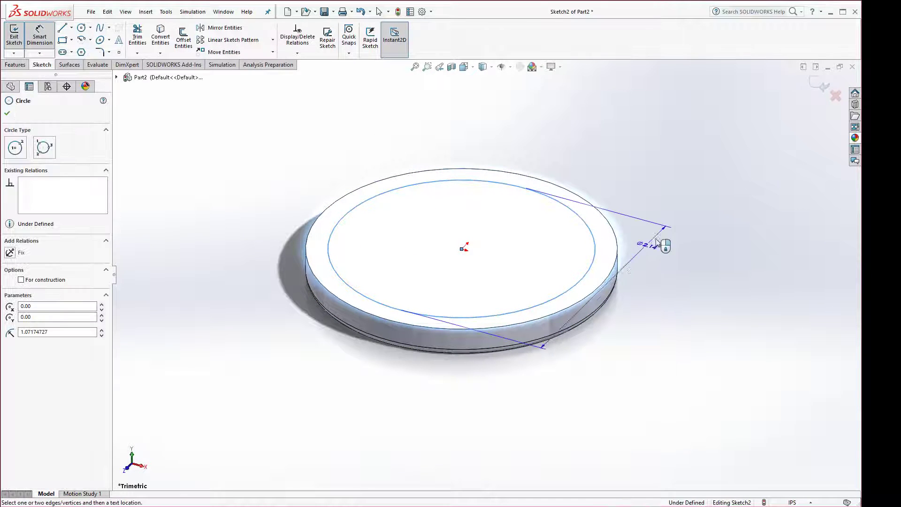
{"action": "left_click", "coordinate": [709, 210]}
{"action": "type", "text": "2"}
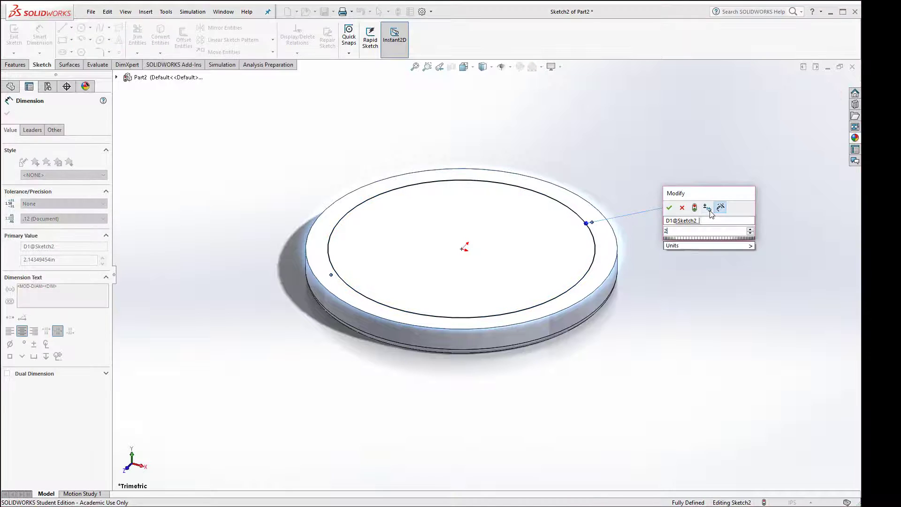
{"action": "type", "text": ".4"}
{"action": "key", "text": "Return"}
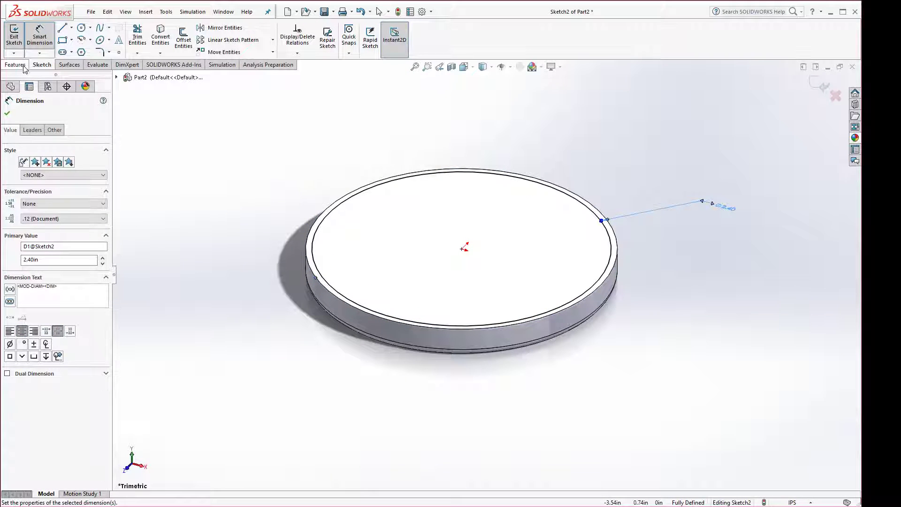
- Cut-extrude the 2.4 in circle into the disc with the Offset From Surface end condition, 0.06 in from the disc's bottom face
{"action": "left_click", "coordinate": [15, 64]}
{"action": "left_click", "coordinate": [144, 38]}
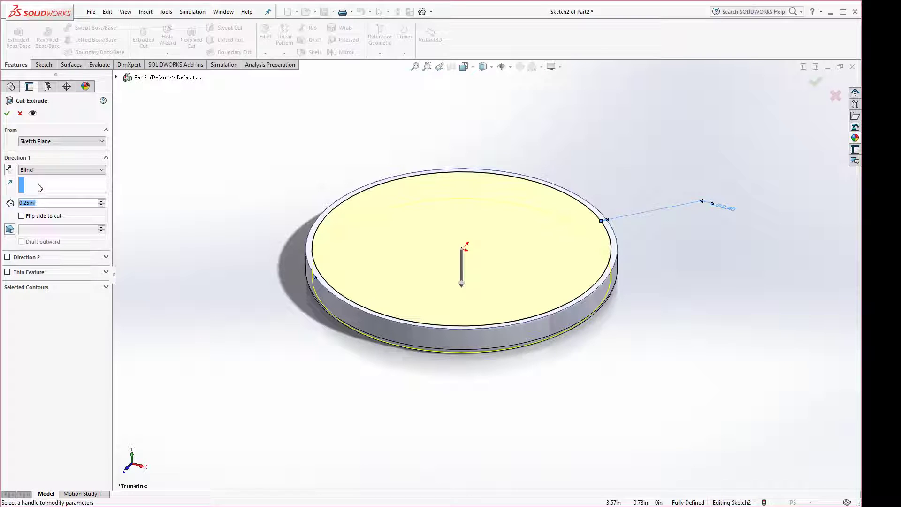
{"action": "left_click", "coordinate": [31, 170]}
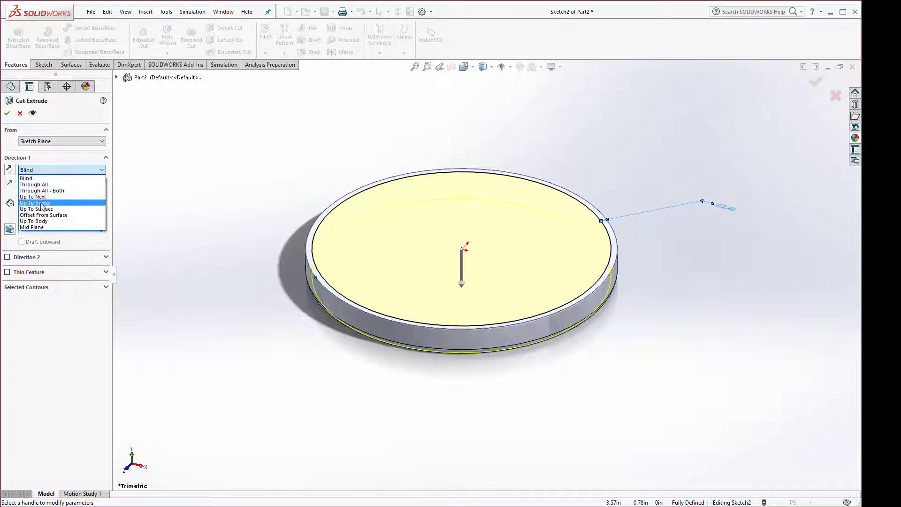
{"action": "left_click", "coordinate": [43, 215]}
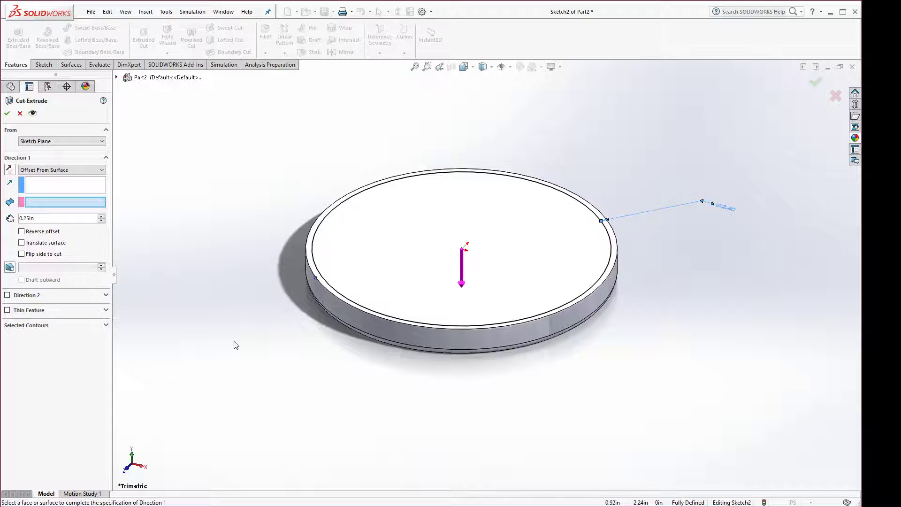
{"action": "middle_click_drag", "start_coordinate": [235, 345], "coordinate": [227, 251]}
{"action": "left_click", "coordinate": [382, 280]}
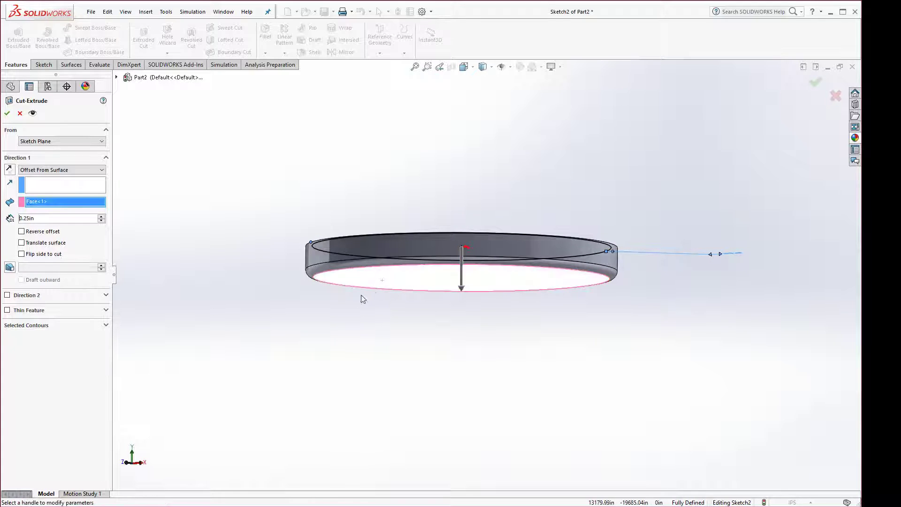
{"action": "middle_click_drag", "start_coordinate": [289, 322], "coordinate": [296, 359]}
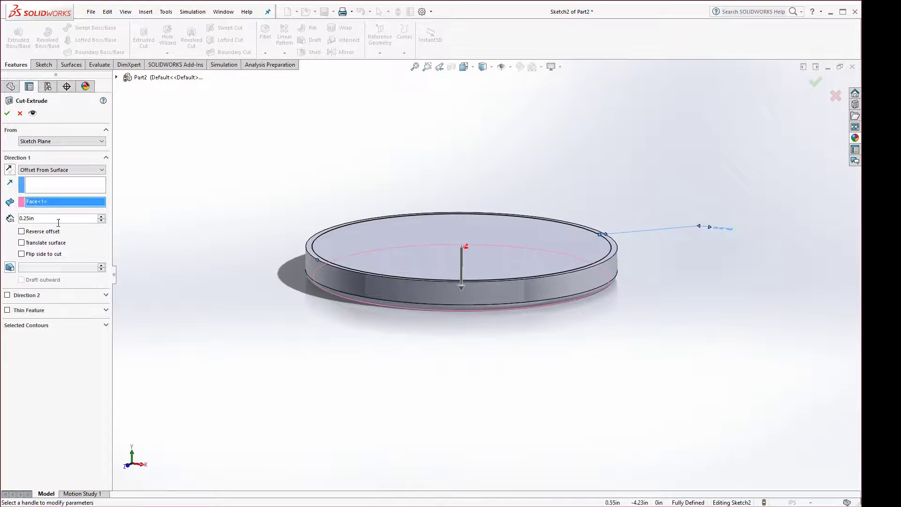
{"action": "left_click_drag", "start_coordinate": [45, 219], "coordinate": [13, 218]}
{"action": "type", "text": ".06"}
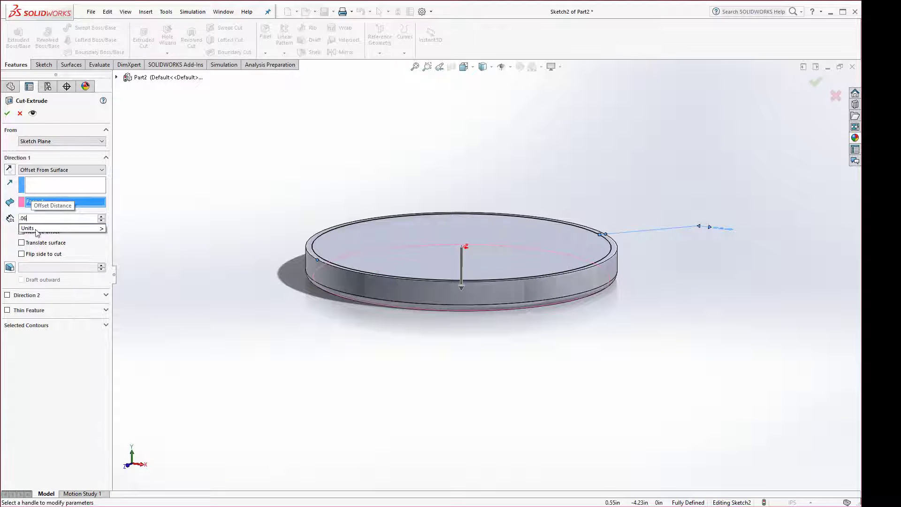
{"action": "key", "text": "Return"}
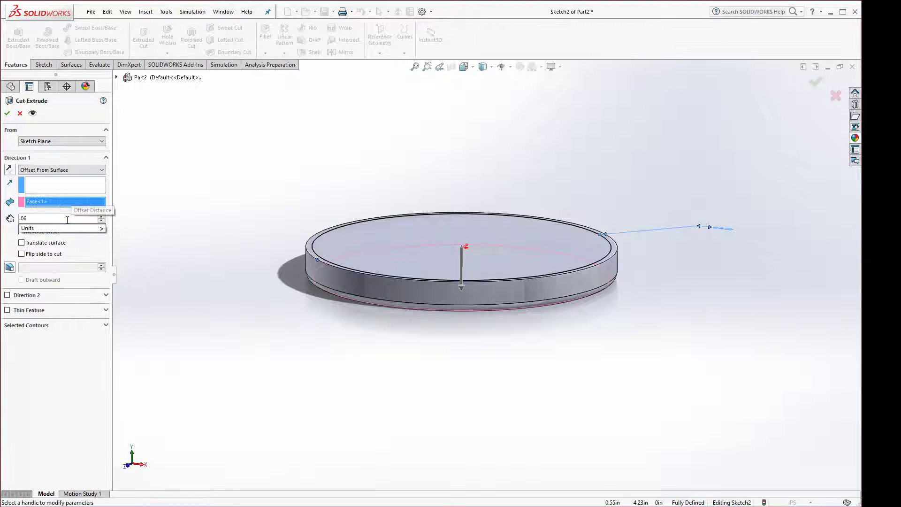
{"action": "middle_click_drag", "start_coordinate": [232, 280], "coordinate": [231, 275]}
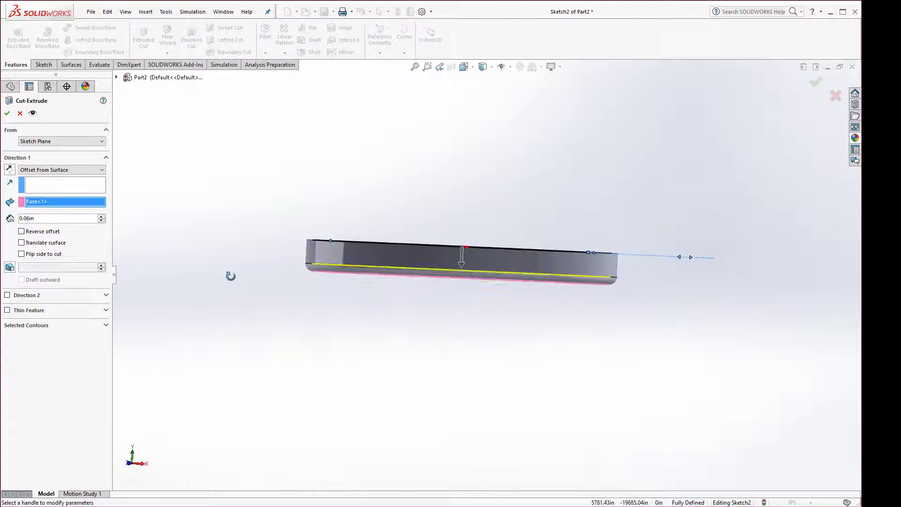
{"action": "scroll", "coordinate": [356, 255], "scroll_direction": "down", "scroll_amount": 6}
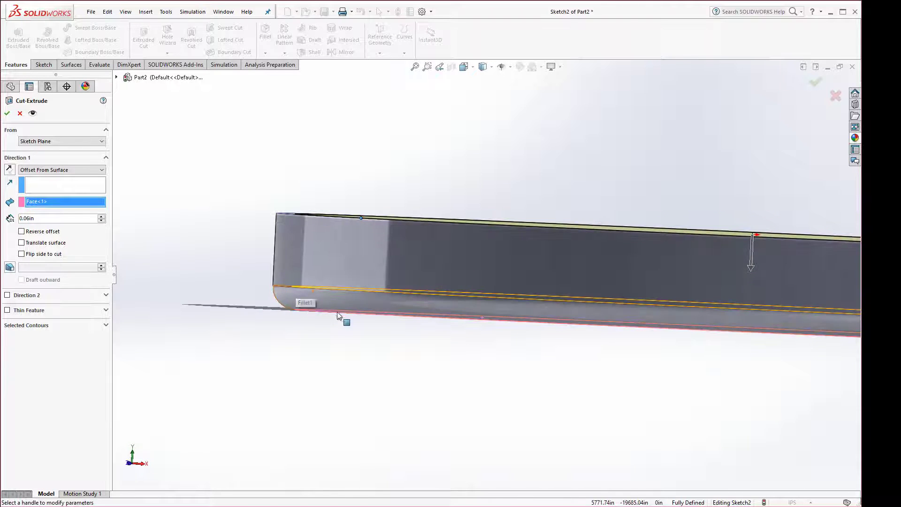
{"action": "middle_click_drag", "start_coordinate": [344, 318], "coordinate": [415, 388]}
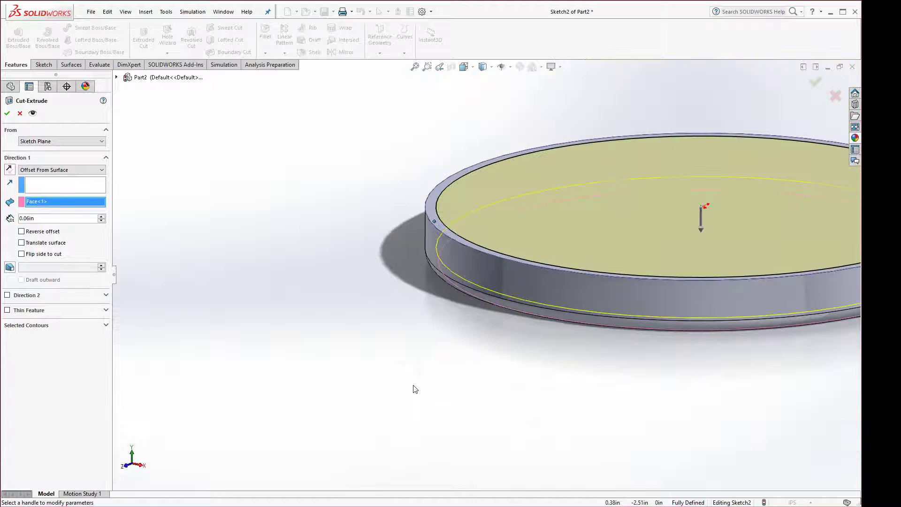
{"action": "left_click", "coordinate": [7, 113]}
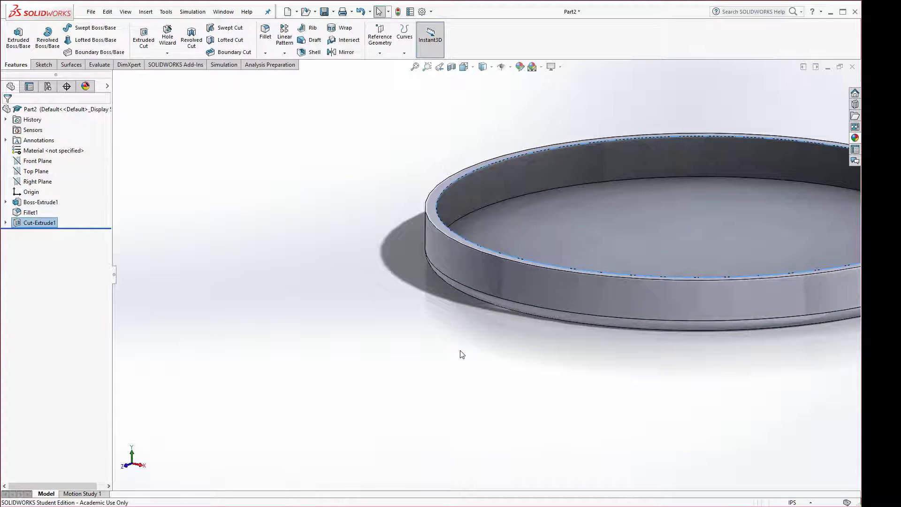
- Sketch a circle about 2.45 in in diameter on the rim's top face, centred on the origin
{"action": "scroll", "coordinate": [504, 283], "scroll_direction": "up", "scroll_amount": 3}
{"action": "scroll", "coordinate": [503, 248], "scroll_direction": "down", "scroll_amount": 3}
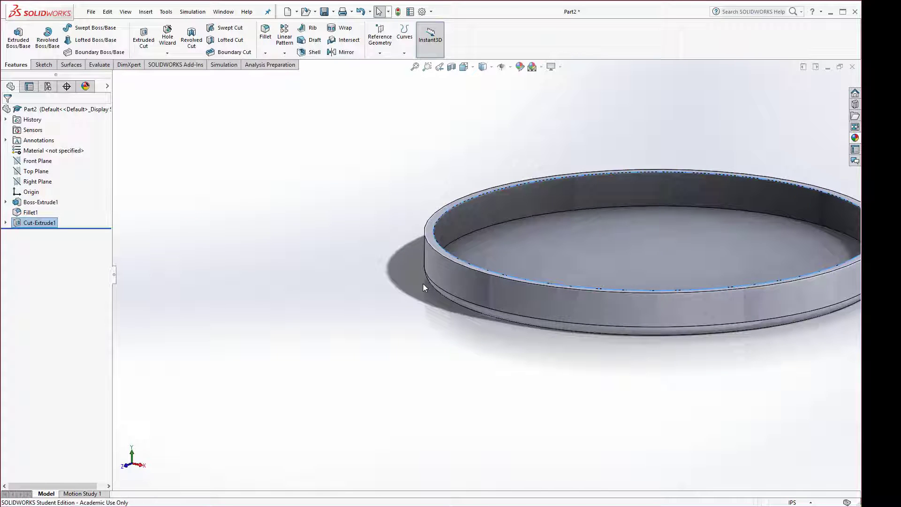
{"action": "left_click", "coordinate": [429, 230]}
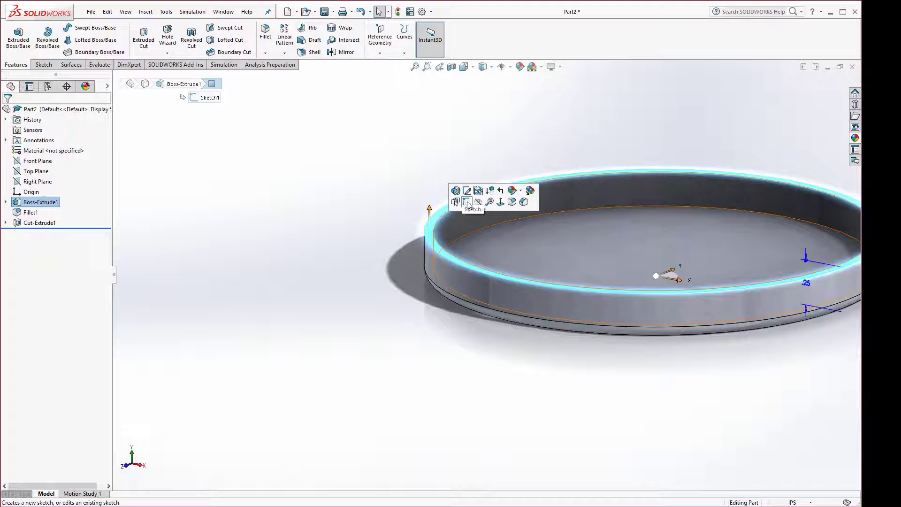
{"action": "left_click", "coordinate": [466, 202]}
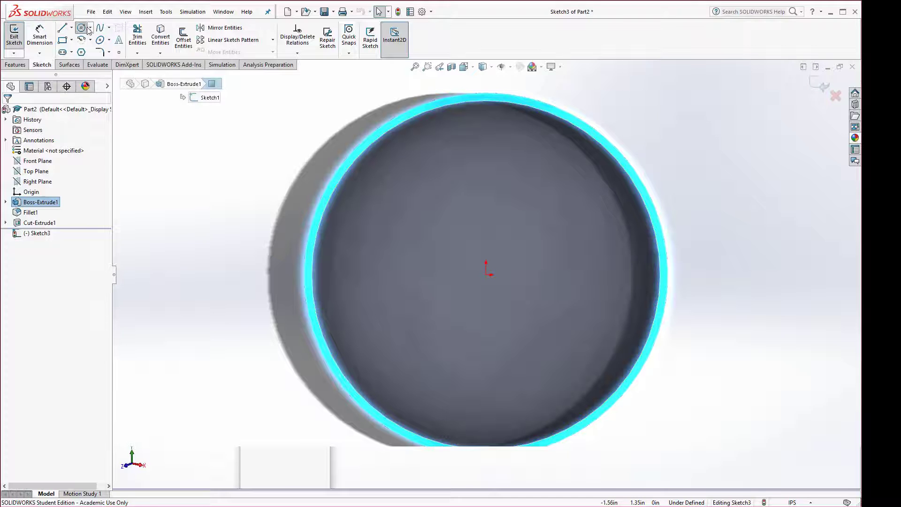
{"action": "left_click", "coordinate": [82, 27]}
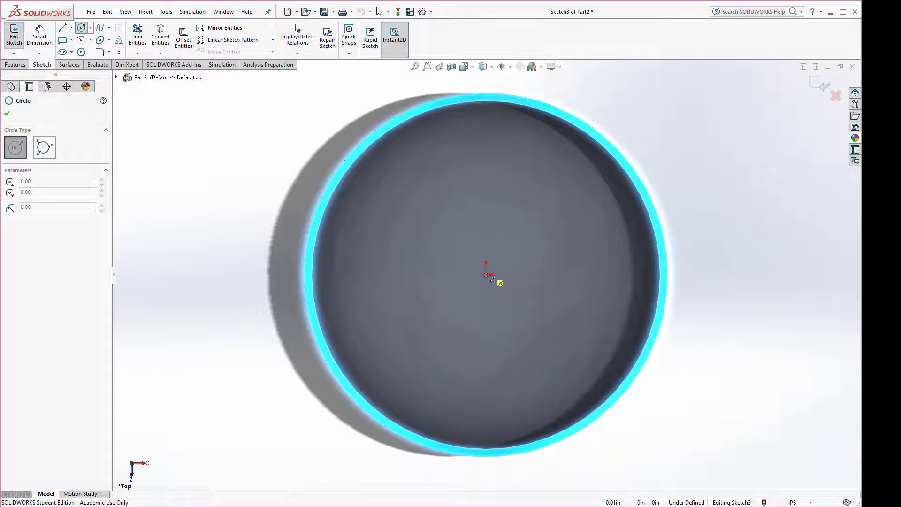
{"action": "left_click", "coordinate": [486, 274]}
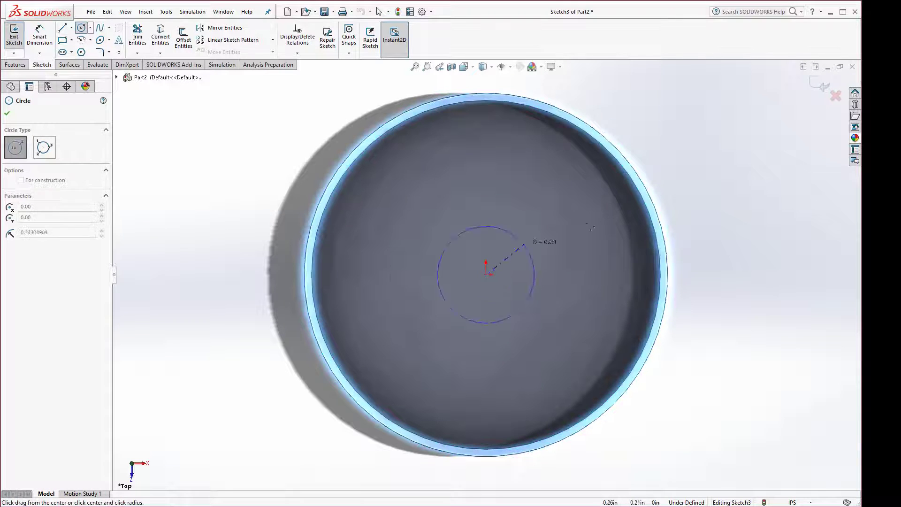
{"action": "left_click", "coordinate": [630, 171]}
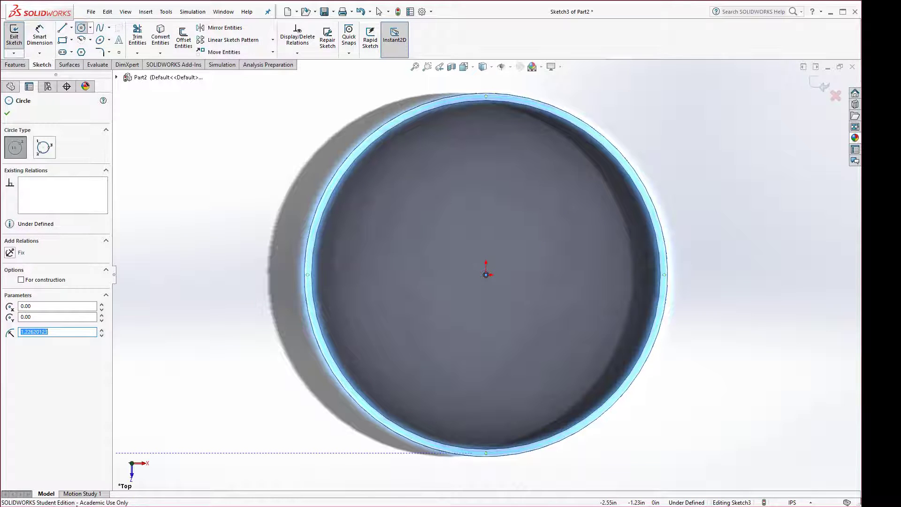
- Consult the bezel drawing in the browser, then dimension the diameter of the circle on the rim's top face at 2.45 in
{"action": "key", "text": "alt+Tab"}
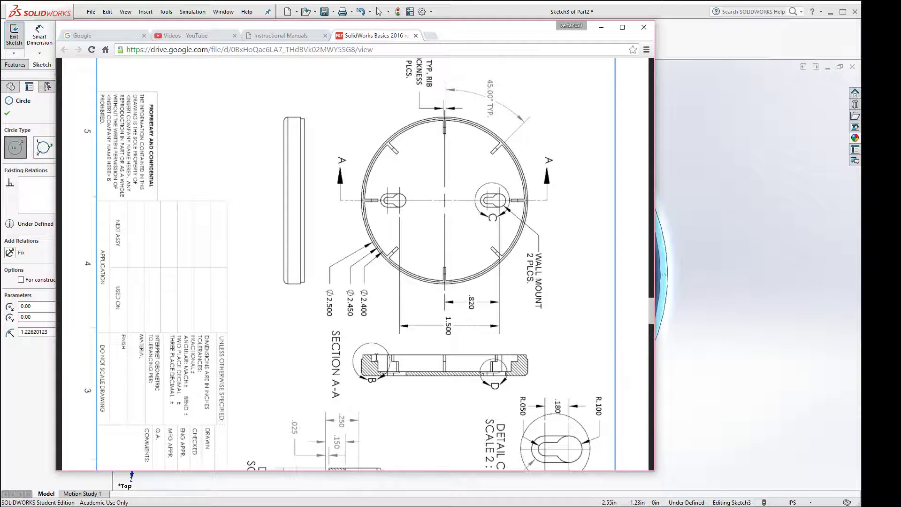
{"action": "scroll", "coordinate": [376, 356], "scroll_direction": "down", "scroll_amount": 3}
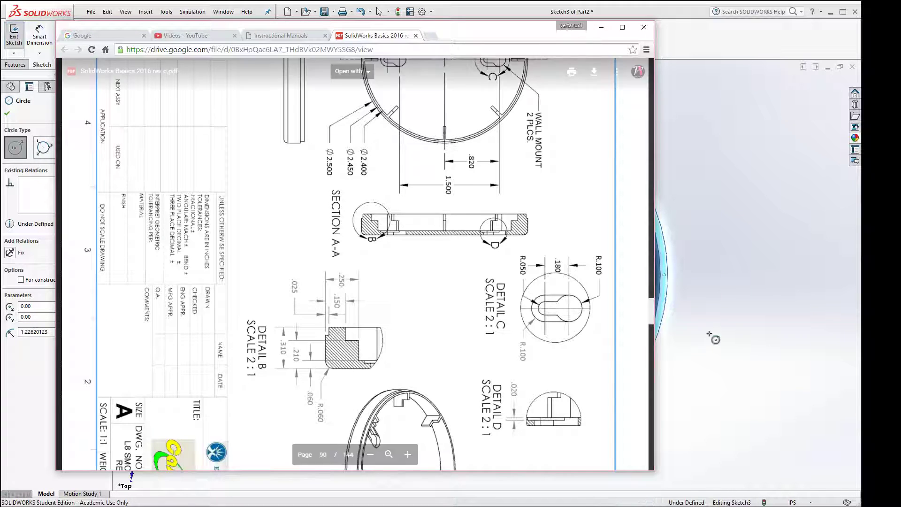
{"action": "left_click", "coordinate": [774, 235]}
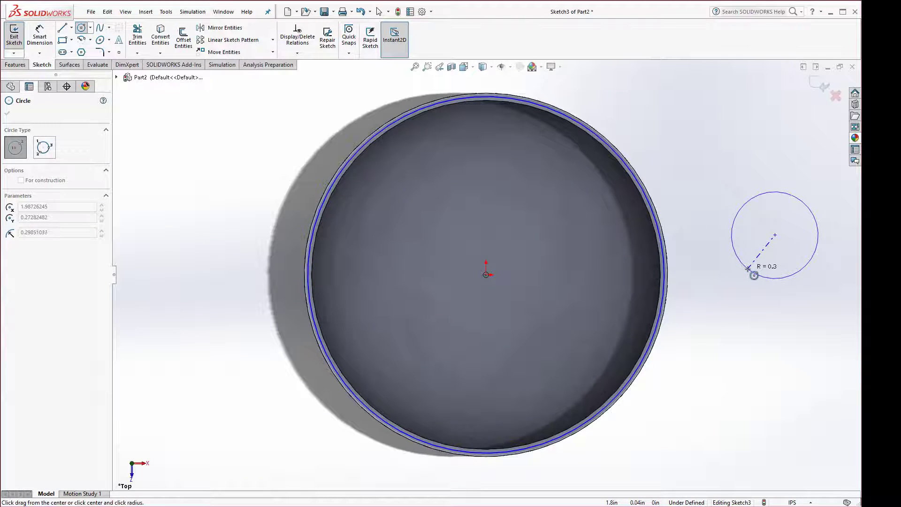
{"action": "key", "text": "Escape"}
{"action": "left_click", "coordinate": [39, 35]}
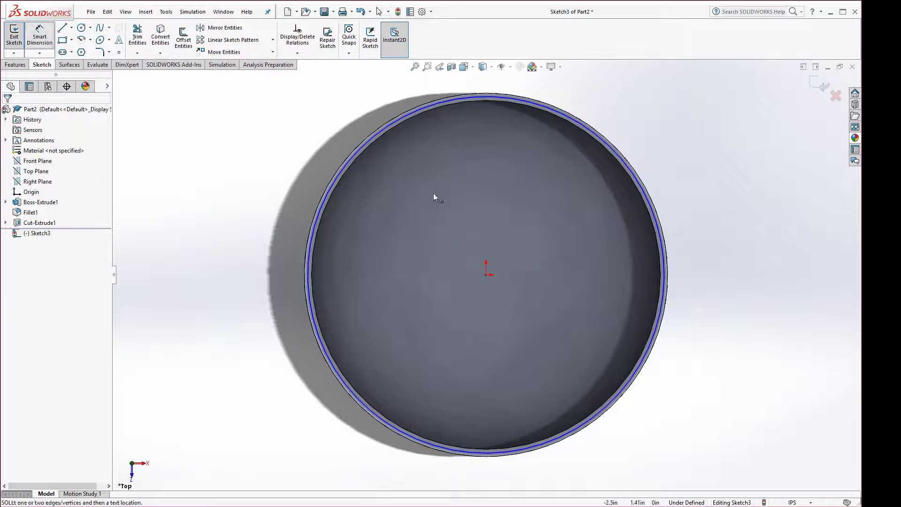
{"action": "left_click", "coordinate": [683, 170]}
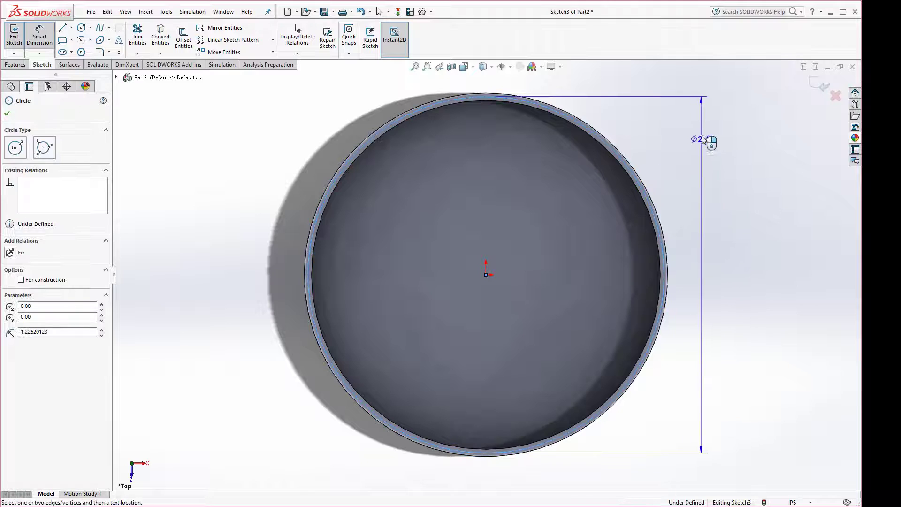
{"action": "left_click", "coordinate": [676, 83]}
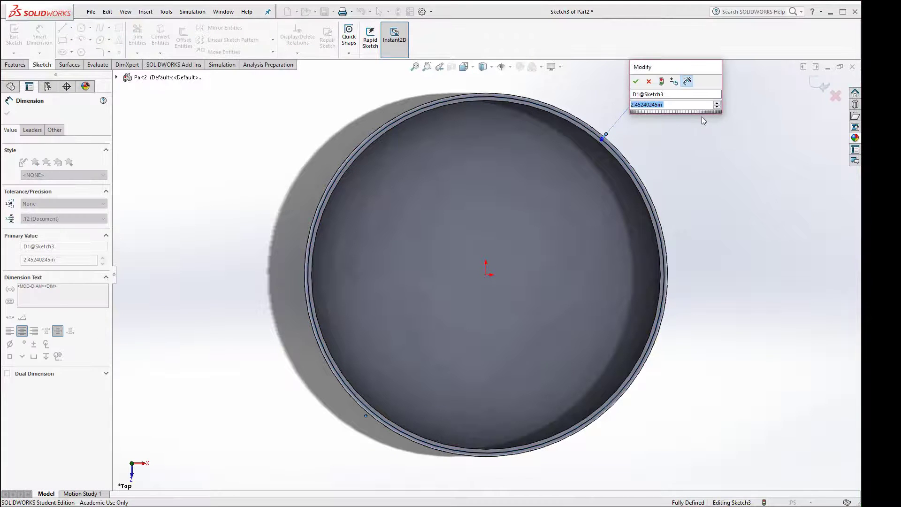
{"action": "type", "text": "2.45"}
{"action": "key", "text": "Return"}
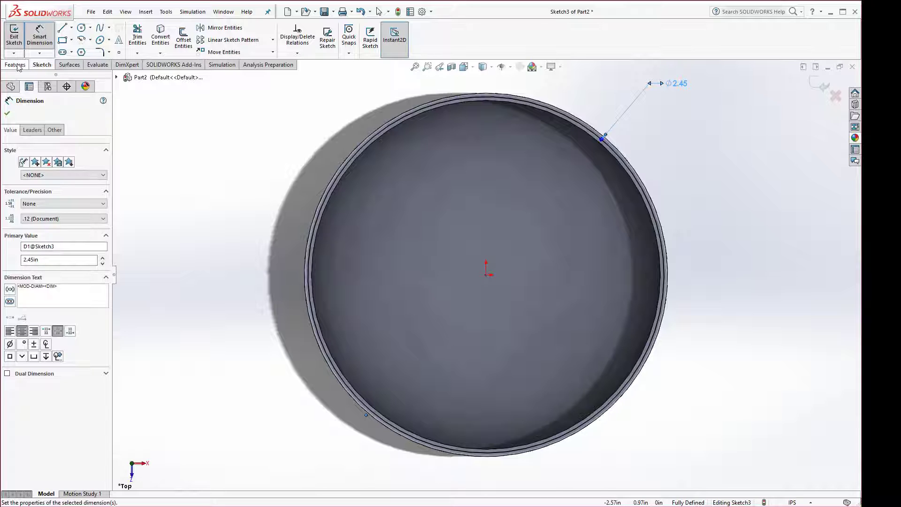
{"action": "key", "text": "Escape"}
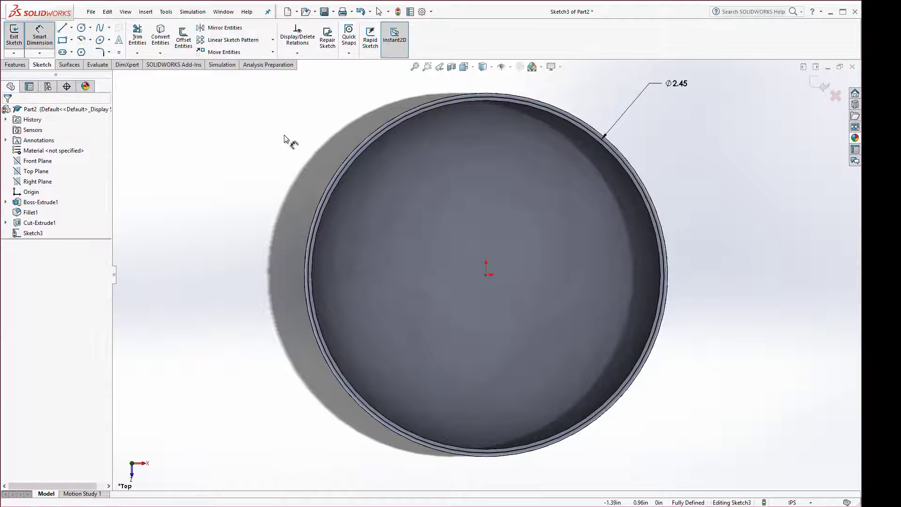
- Convert the disc's outer edge into a sketch entity so it encloses the 2.45 in circle
{"action": "left_click", "coordinate": [350, 153]}
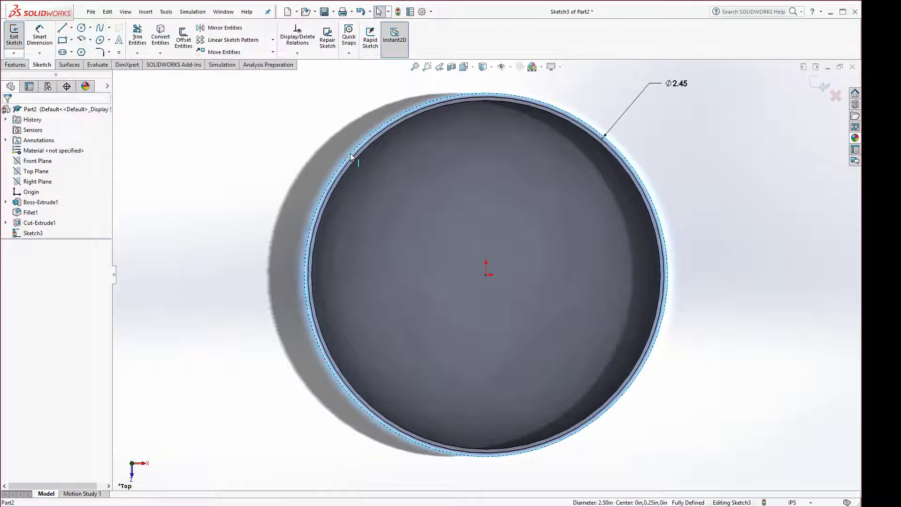
{"action": "left_click", "coordinate": [160, 38]}
{"action": "middle_click_drag", "start_coordinate": [238, 283], "coordinate": [253, 244]}
{"action": "scroll", "coordinate": [327, 254], "scroll_direction": "down", "scroll_amount": 5}
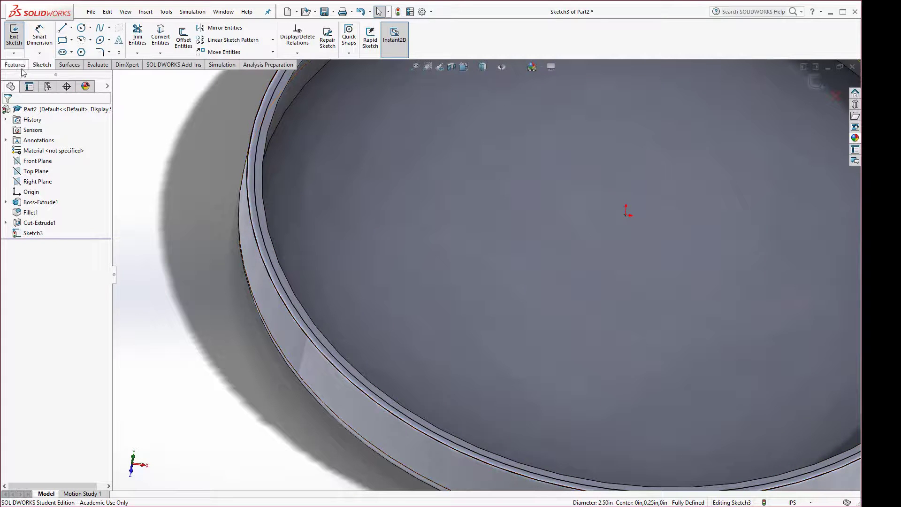
{"action": "left_click", "coordinate": [21, 66]}
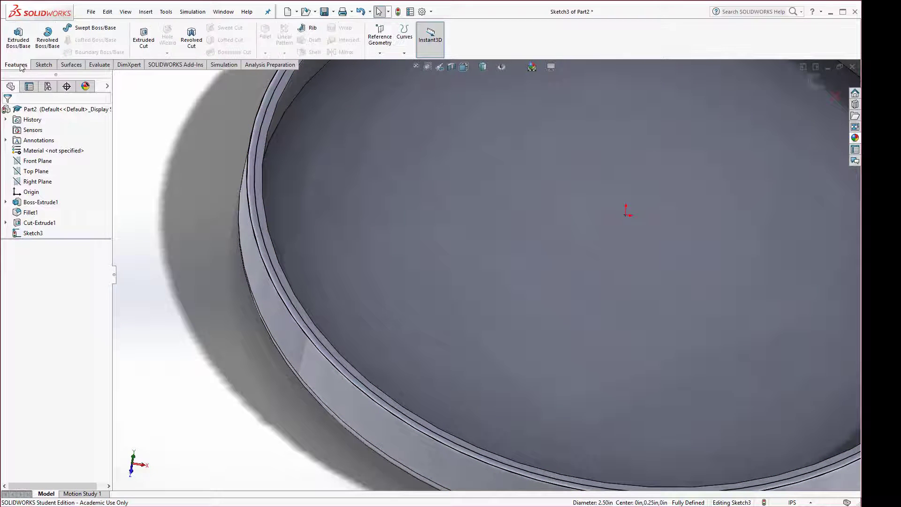
{"action": "left_click", "coordinate": [26, 41]}
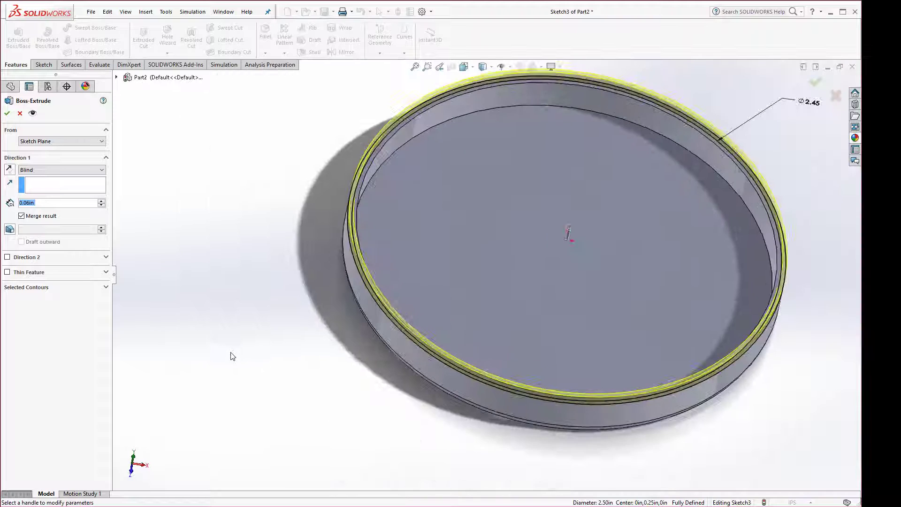
{"action": "middle_click_drag", "start_coordinate": [230, 356], "coordinate": [277, 308]}
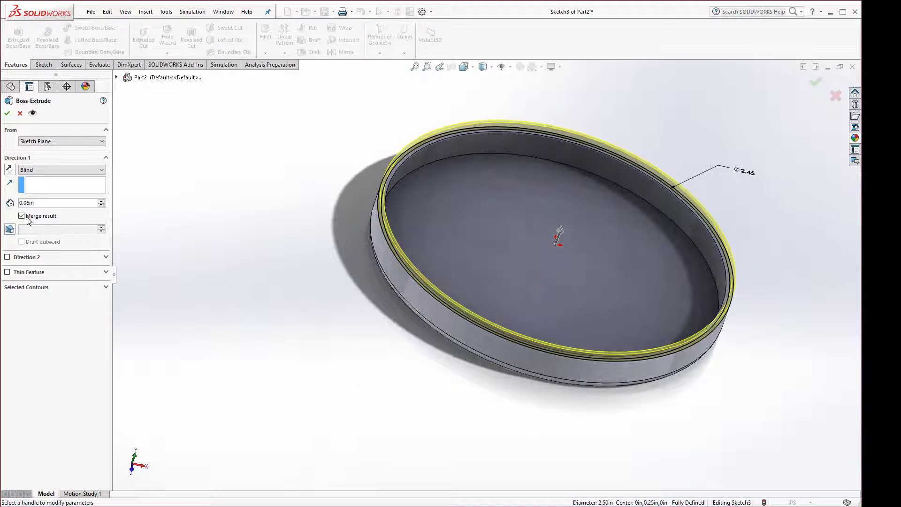
{"action": "left_click", "coordinate": [20, 114]}
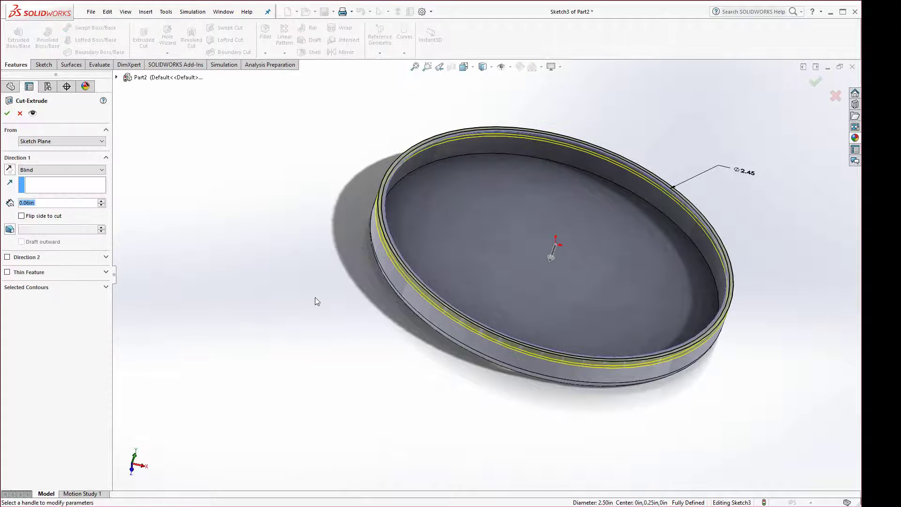
- Cut-extrude the ring between the 2.45 in circle and the outer edge to a blind depth of 0.04 in
{"action": "middle_click_drag", "start_coordinate": [315, 298], "coordinate": [302, 169]}
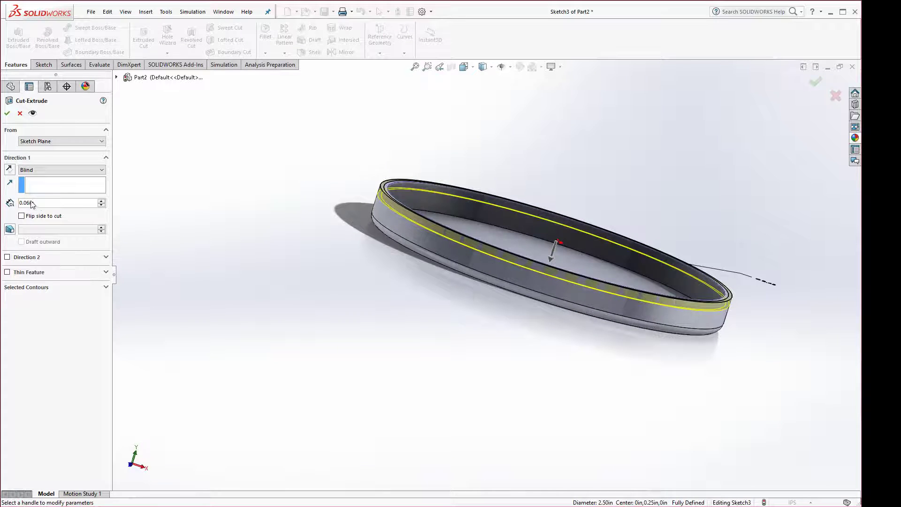
{"action": "left_click_drag", "start_coordinate": [36, 203], "coordinate": [17, 204]}
{"action": "type", "text": ".04"}
{"action": "key", "text": "Return"}
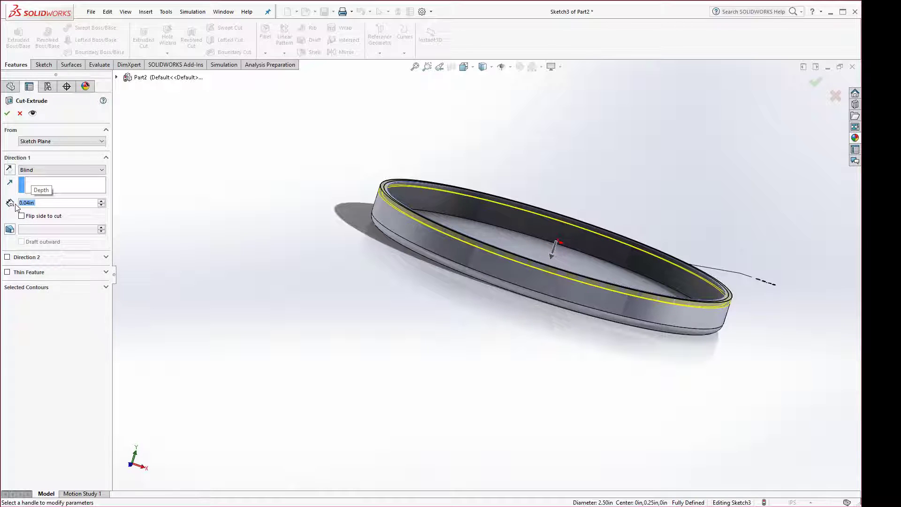
{"action": "left_click", "coordinate": [7, 113]}
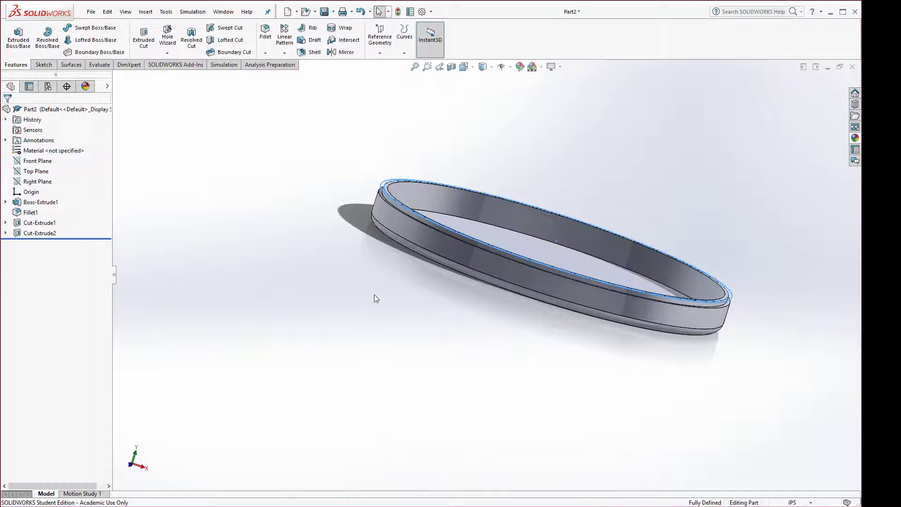
{"action": "middle_click_drag", "start_coordinate": [374, 296], "coordinate": [376, 342]}
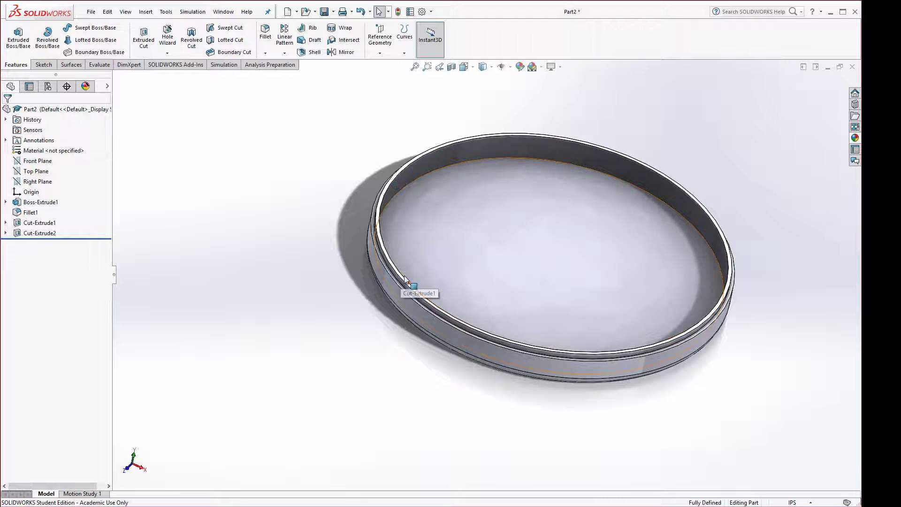
{"action": "middle_click_drag", "start_coordinate": [430, 269], "coordinate": [408, 253]}
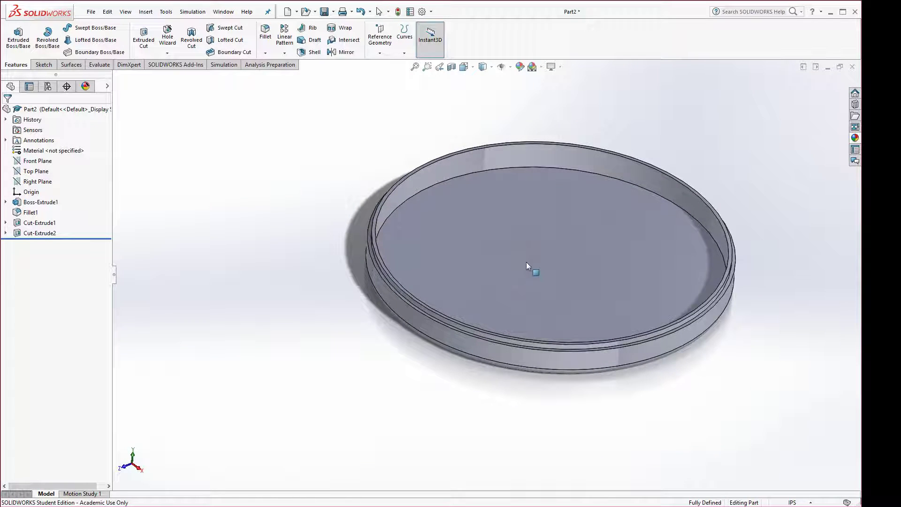
{"action": "left_click", "coordinate": [551, 66]}
{"action": "left_click", "coordinate": [557, 103]}
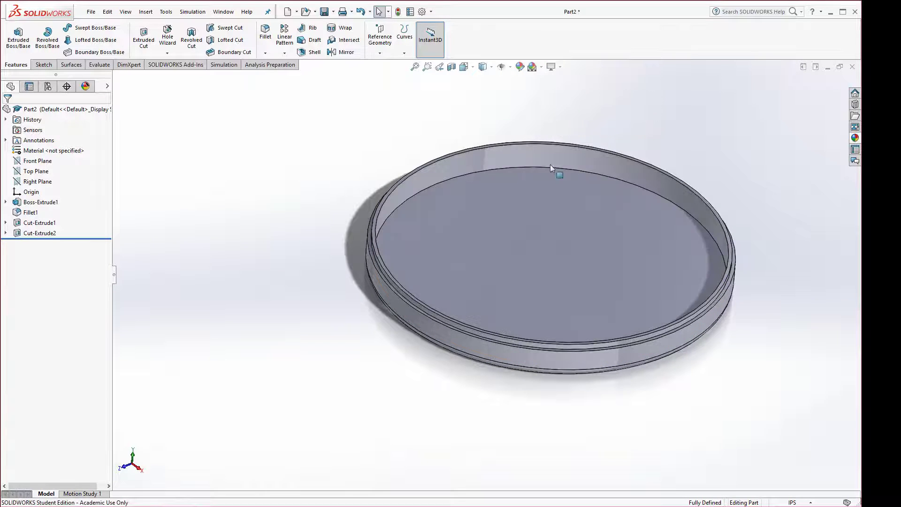
- Start a sketch on the bezel's inner floor, view it from above and consult the drawing in the browser for the rib details
{"action": "left_click", "coordinate": [554, 226]}
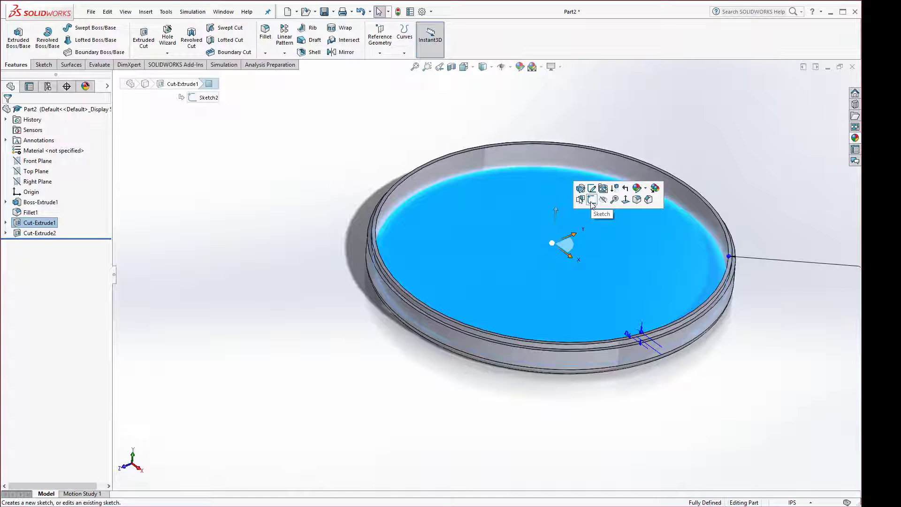
{"action": "left_click", "coordinate": [592, 200]}
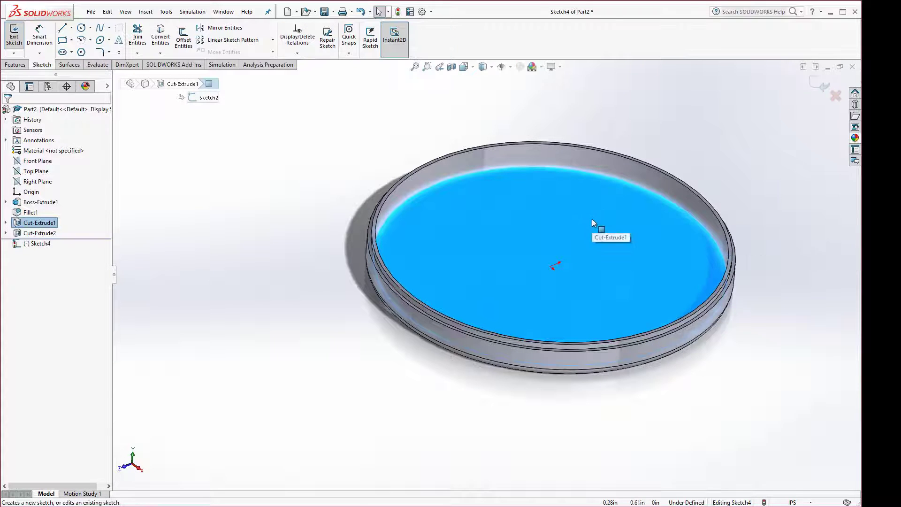
{"action": "key", "text": "space"}
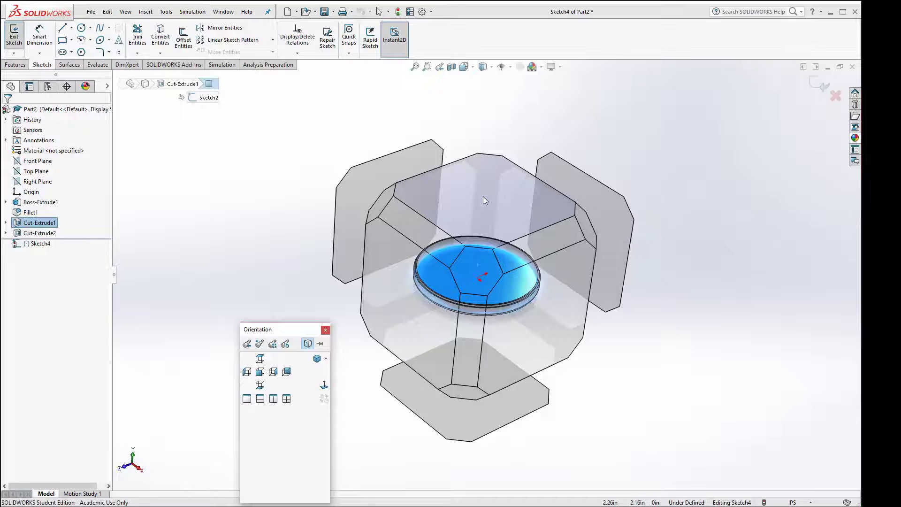
{"action": "left_click", "coordinate": [483, 196]}
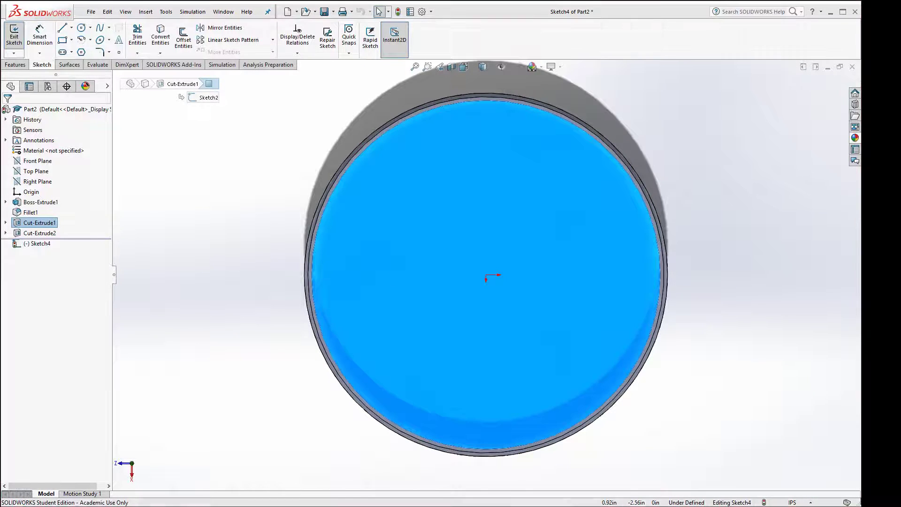
{"action": "key", "text": "alt+Tab"}
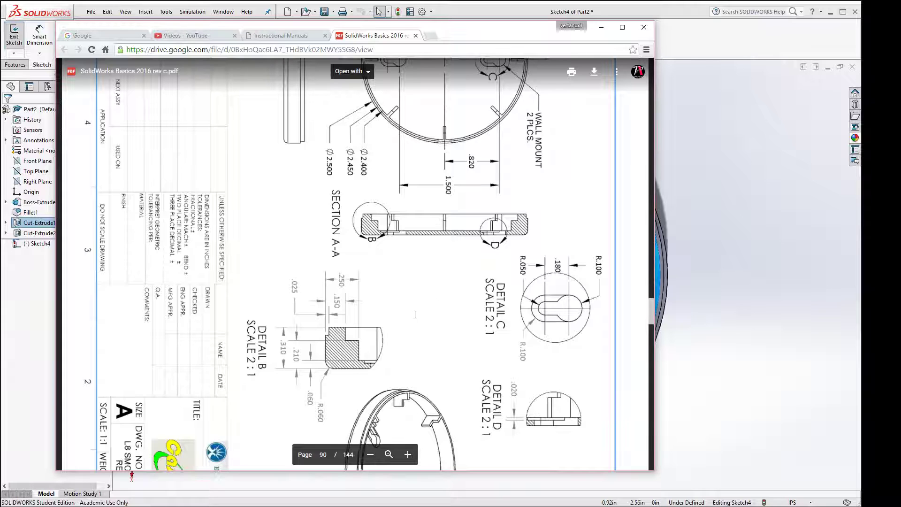
{"action": "scroll", "coordinate": [414, 314], "scroll_direction": "up", "scroll_amount": 4}
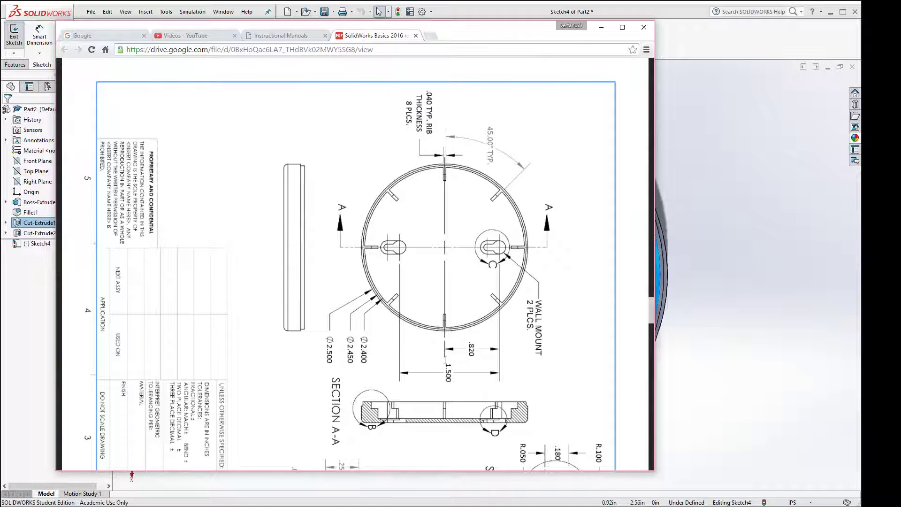
{"action": "scroll", "coordinate": [445, 359], "scroll_direction": "down", "scroll_amount": 4}
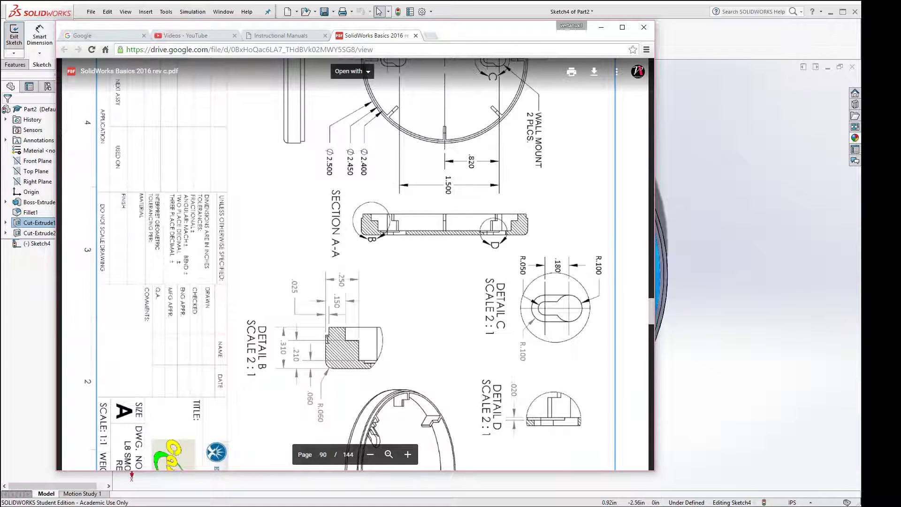
{"action": "left_click", "coordinate": [716, 307]}
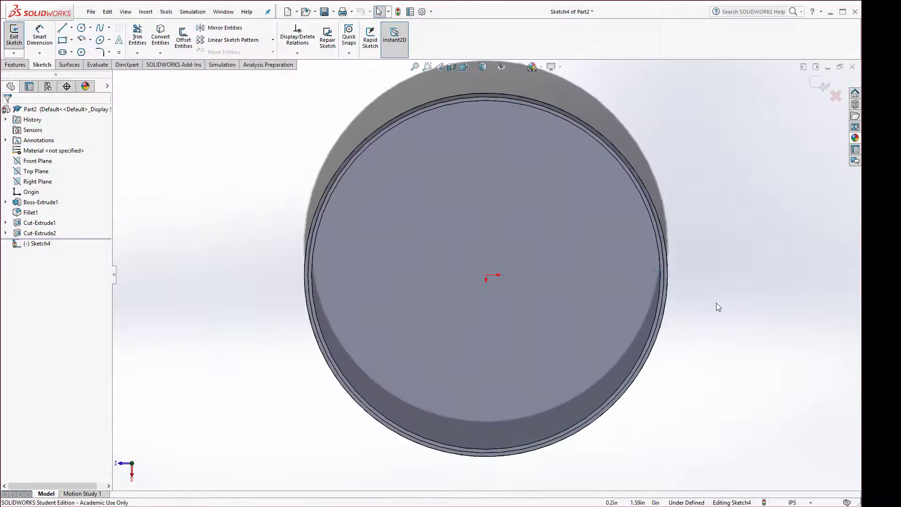
- Sketch a center rectangle about 0.39 in long and 0.07 in wide on the inner floor, reaching across the rim and level with the origin
{"action": "left_click", "coordinate": [73, 42]}
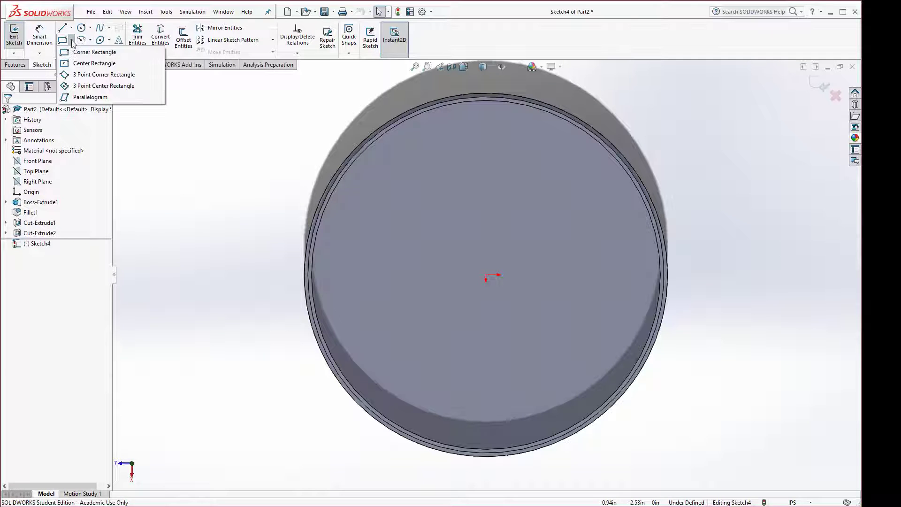
{"action": "left_click", "coordinate": [68, 64]}
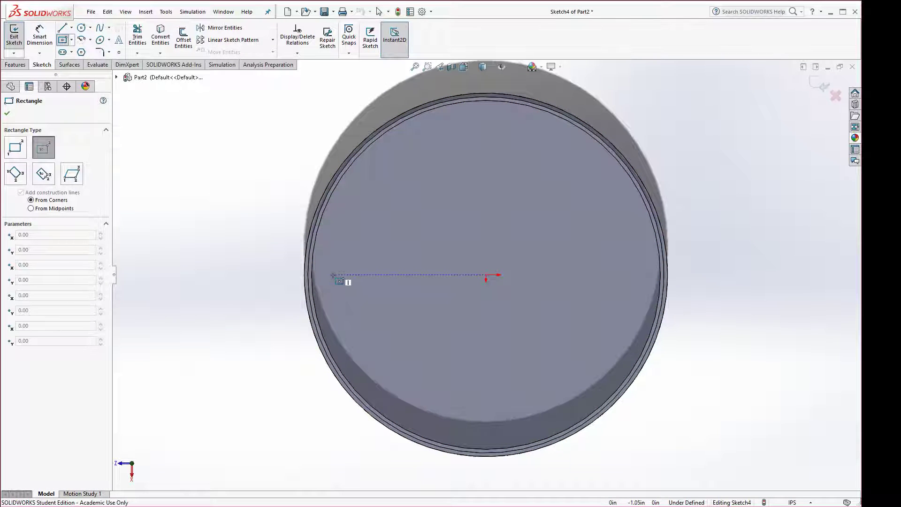
{"action": "left_click", "coordinate": [333, 275]}
{"action": "scroll", "coordinate": [306, 270], "scroll_direction": "down", "scroll_amount": 3}
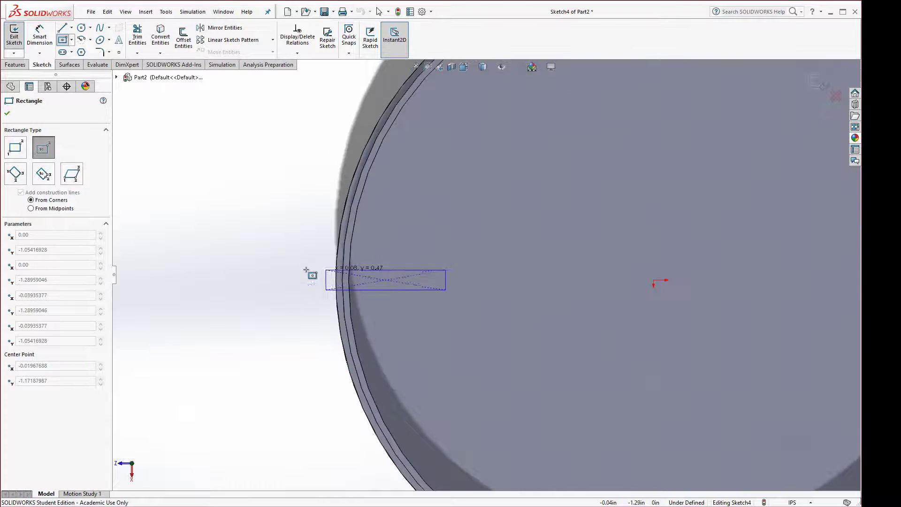
{"action": "scroll", "coordinate": [306, 270], "scroll_direction": "down", "scroll_amount": 3}
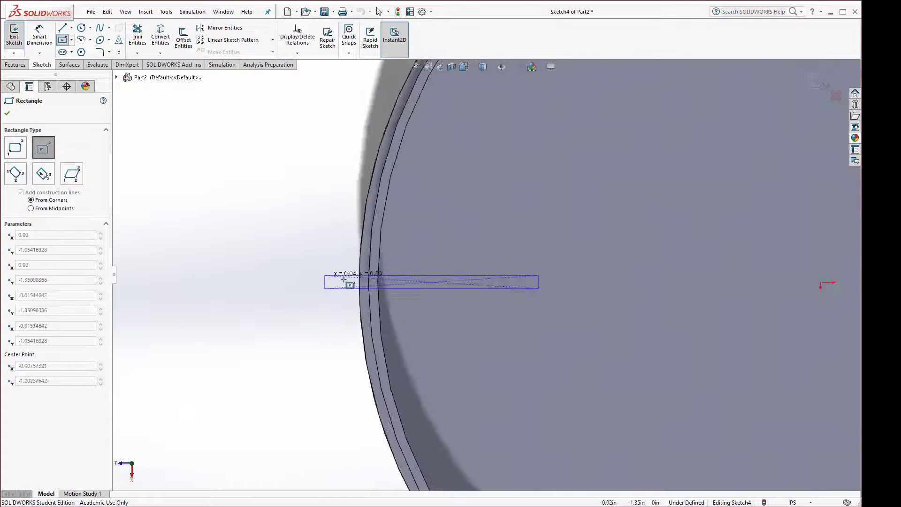
{"action": "left_click", "coordinate": [374, 268]}
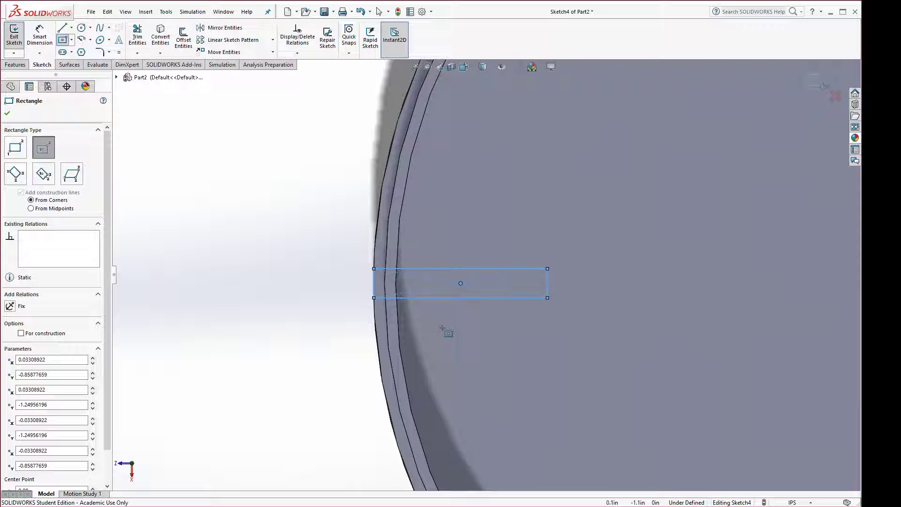
{"action": "key", "text": "Escape"}
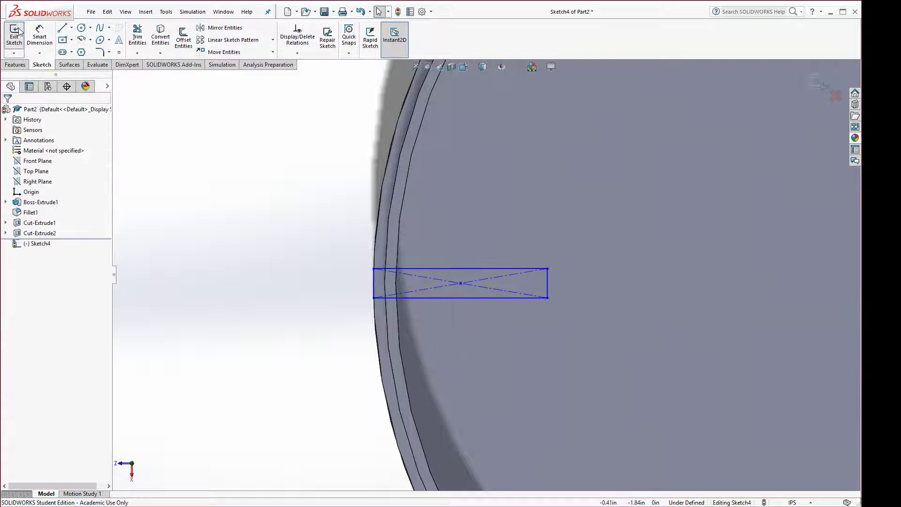
{"action": "scroll", "coordinate": [486, 274], "scroll_direction": "up", "scroll_amount": 3}
{"action": "scroll", "coordinate": [492, 339], "scroll_direction": "up", "scroll_amount": 1}
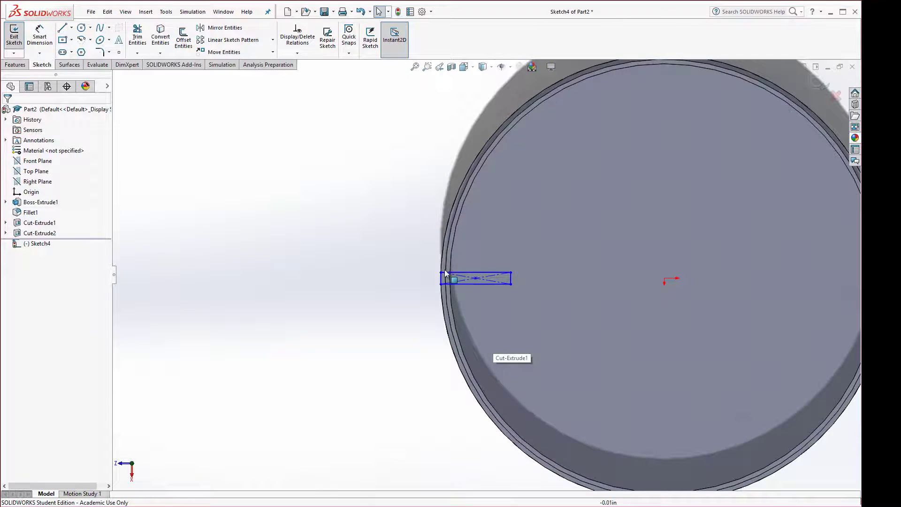
- Align the rectangle's center point with the origin using a Vertical relation, removing the mistakenly applied Horizontal relation
{"action": "left_click", "coordinate": [475, 278]}
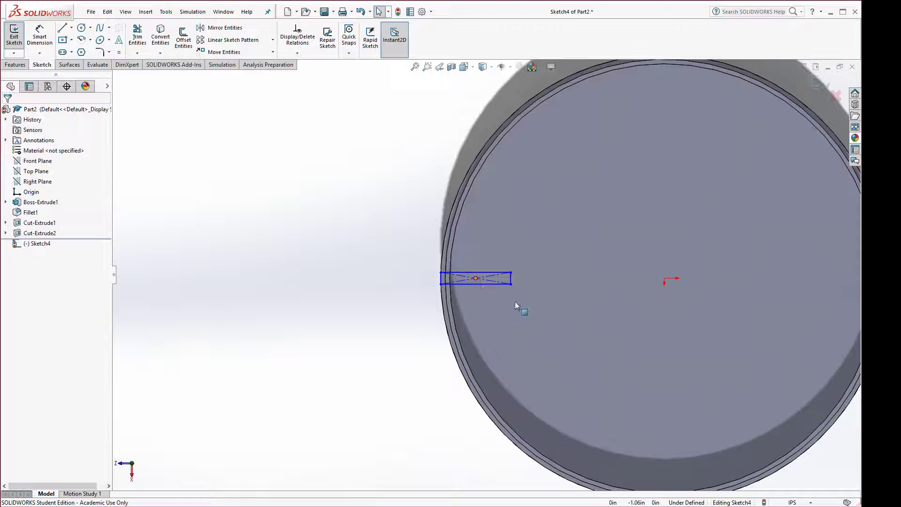
{"action": "left_click", "coordinate": [664, 279], "text": "ctrl"}
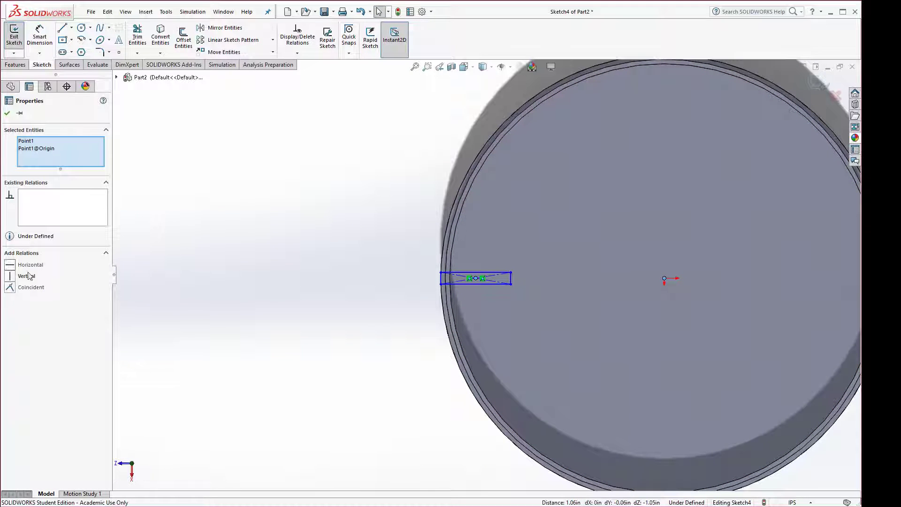
{"action": "left_click", "coordinate": [11, 265]}
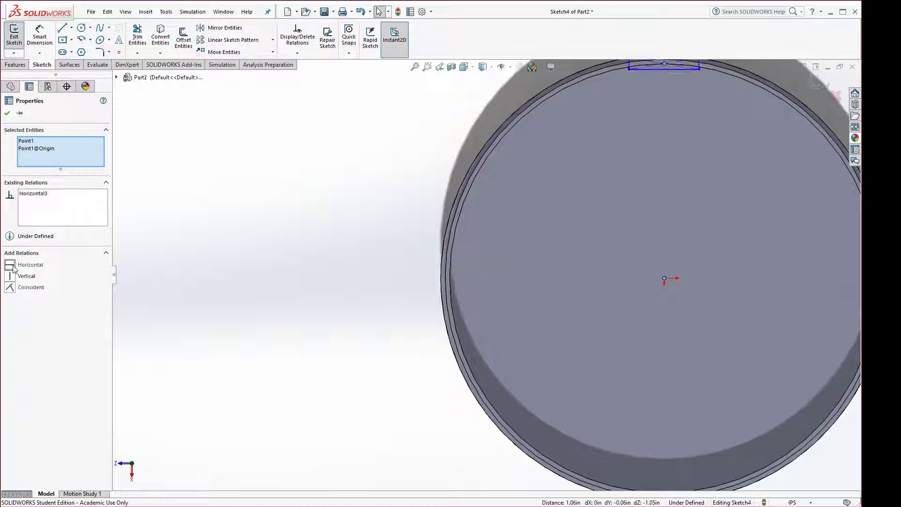
{"action": "left_click", "coordinate": [39, 194]}
{"action": "key", "text": "Delete"}
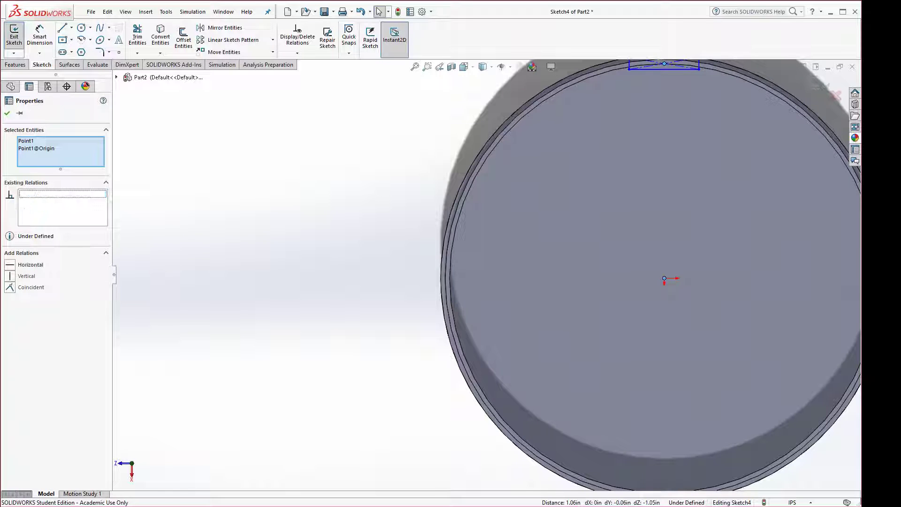
{"action": "left_click", "coordinate": [11, 277]}
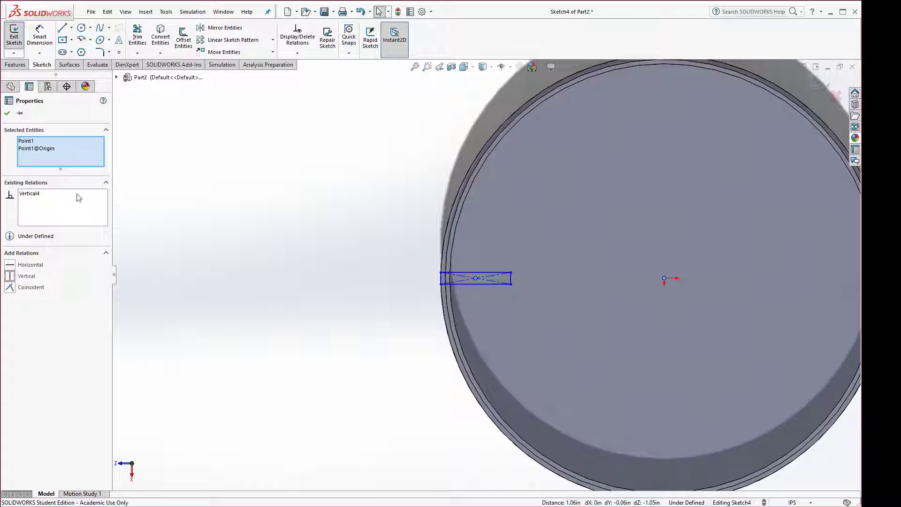
{"action": "left_click", "coordinate": [211, 225]}
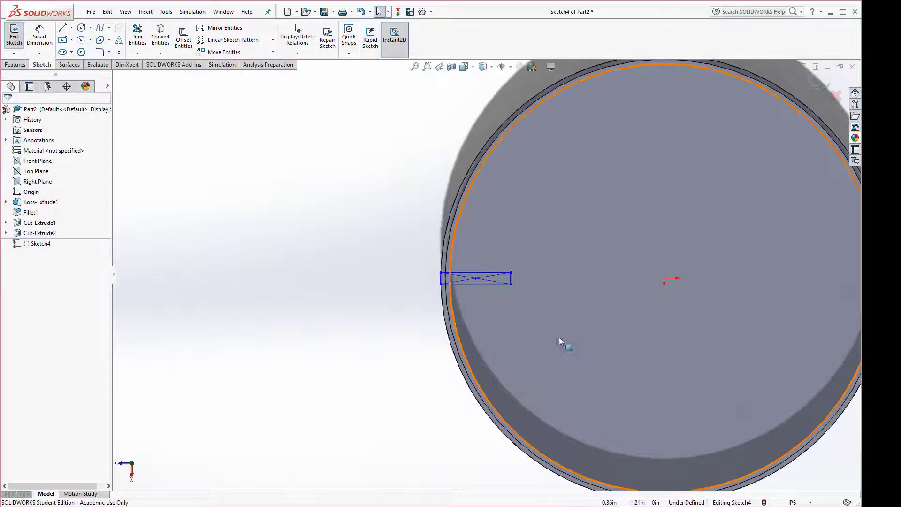
- Dimension the short inner end of the rib rectangle to a width of 0.04 in
{"action": "scroll", "coordinate": [581, 288], "scroll_direction": "up", "scroll_amount": 3}
{"action": "scroll", "coordinate": [581, 289], "scroll_direction": "down", "scroll_amount": 3}
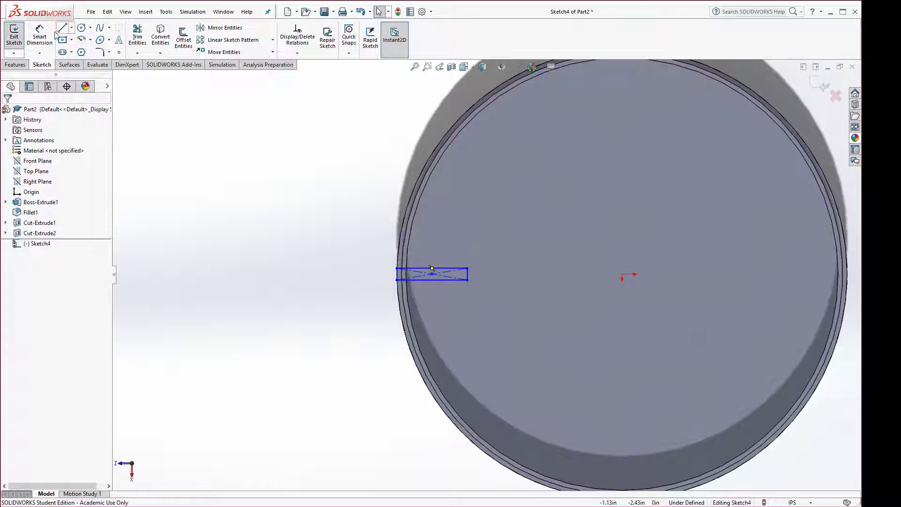
{"action": "left_click", "coordinate": [39, 37]}
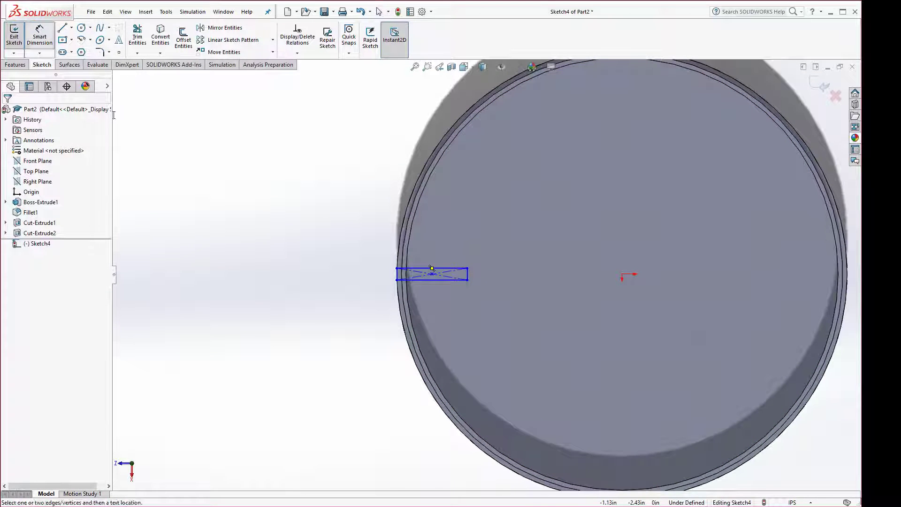
{"action": "left_click", "coordinate": [468, 276]}
{"action": "left_click", "coordinate": [525, 272]}
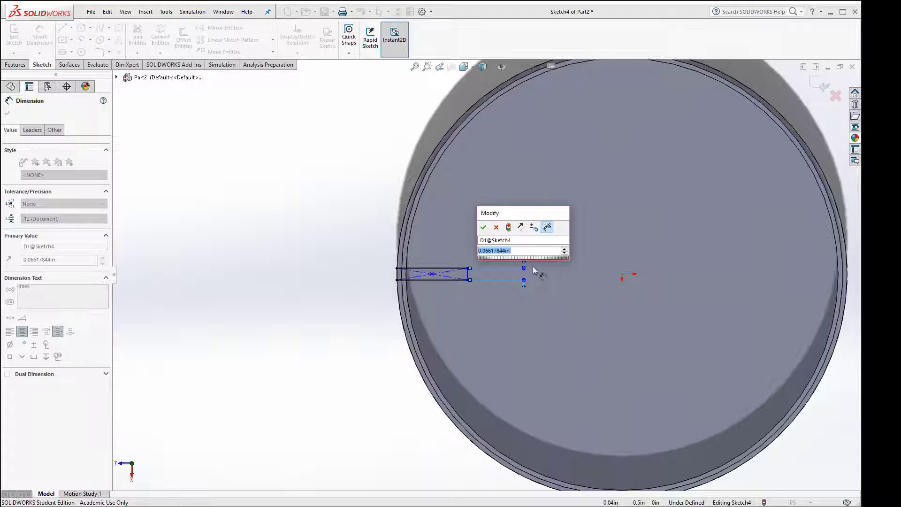
{"action": "type", "text": ".04"}
{"action": "key", "text": "Return"}
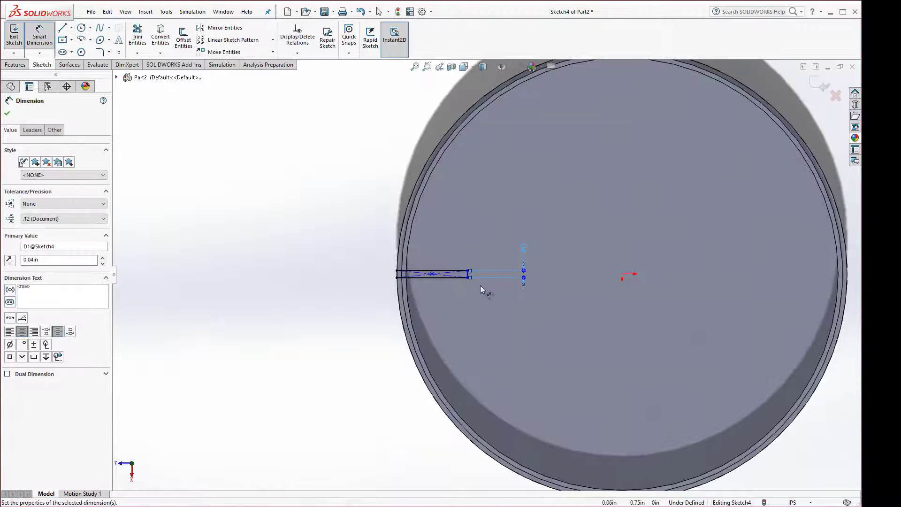
- Dimension the distance between the bezel's outer circular edge and the rectangle's inner end
{"action": "scroll", "coordinate": [417, 287], "scroll_direction": "down", "scroll_amount": 5}
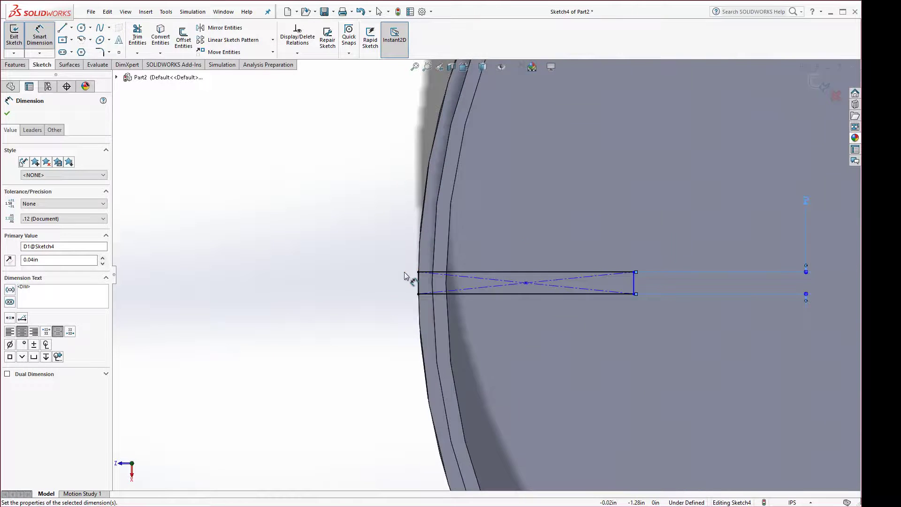
{"action": "left_click", "coordinate": [426, 329]}
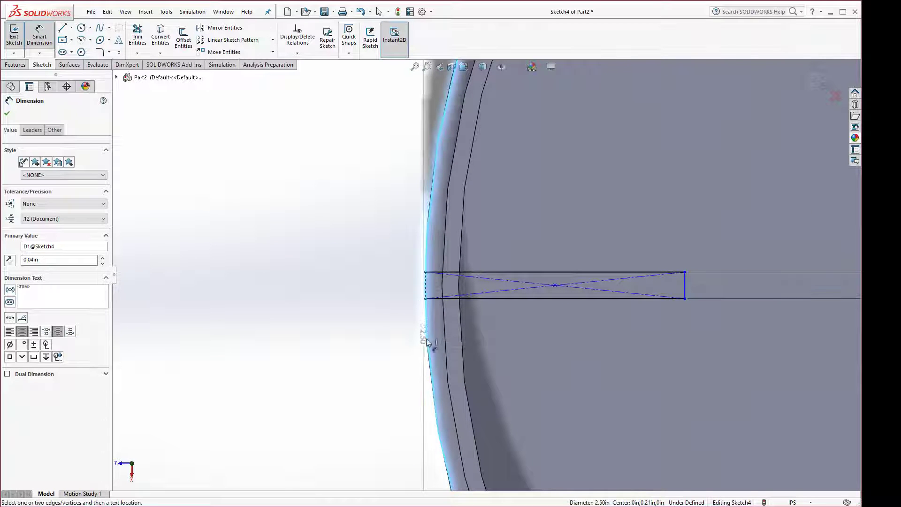
{"action": "left_click", "coordinate": [685, 298]}
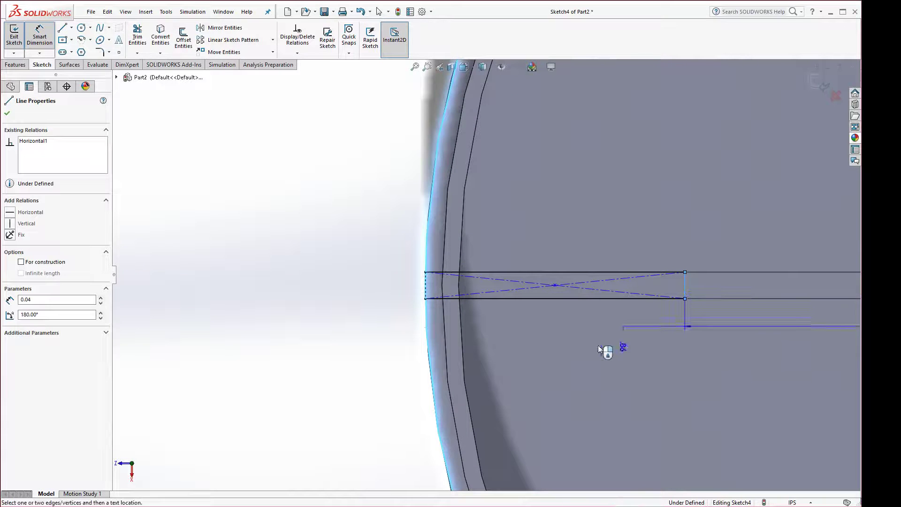
{"action": "left_click", "coordinate": [557, 374]}
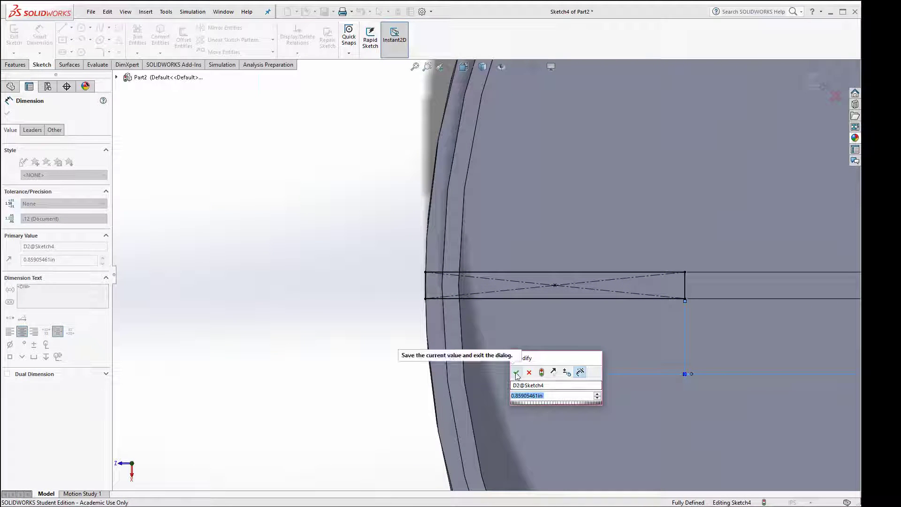
{"action": "left_click", "coordinate": [516, 373]}
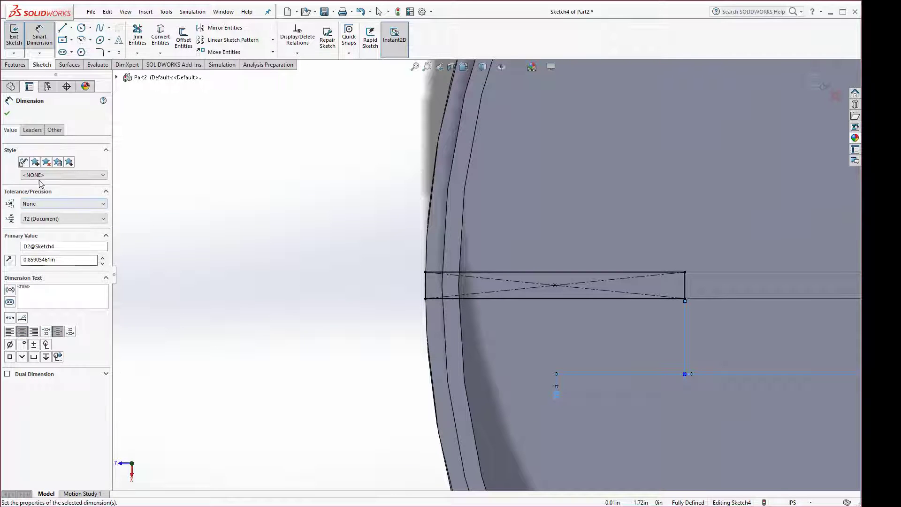
- Change that dimension's first arc condition to Min and set its value to 0.25 in
{"action": "left_click", "coordinate": [32, 130]}
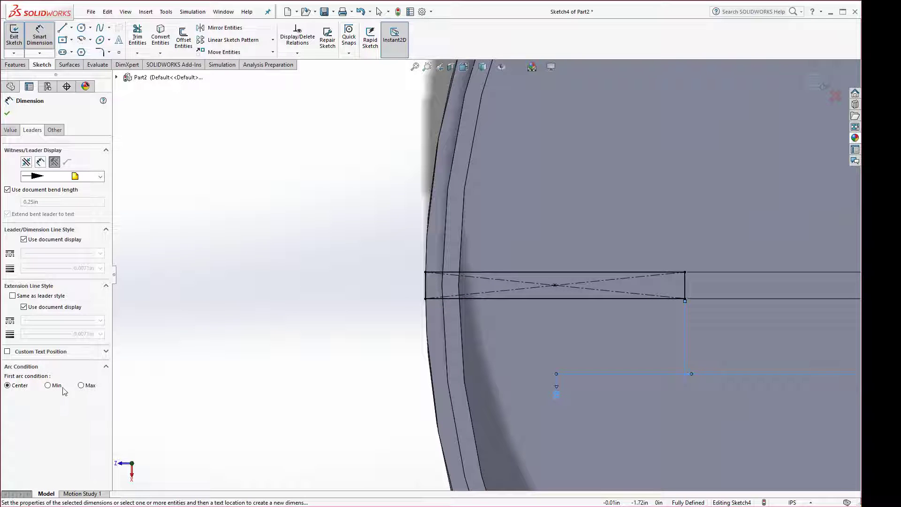
{"action": "left_click", "coordinate": [49, 385]}
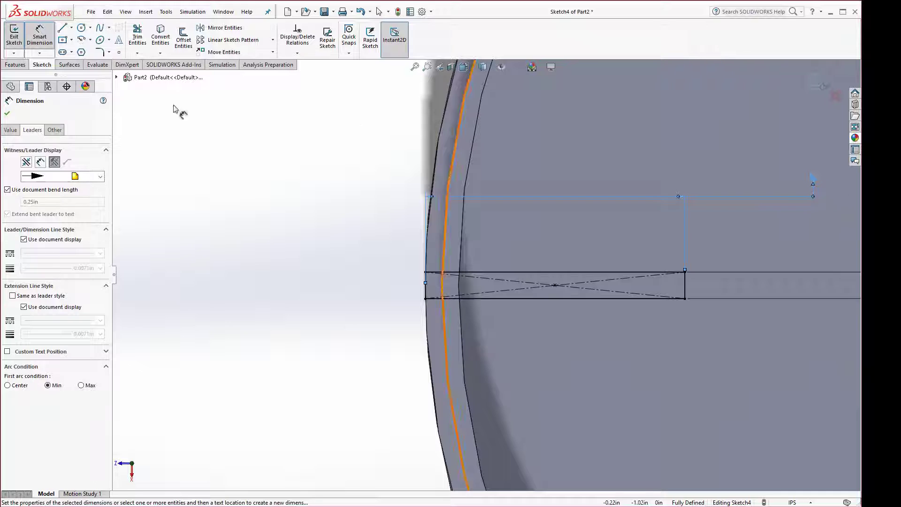
{"action": "left_click", "coordinate": [10, 131]}
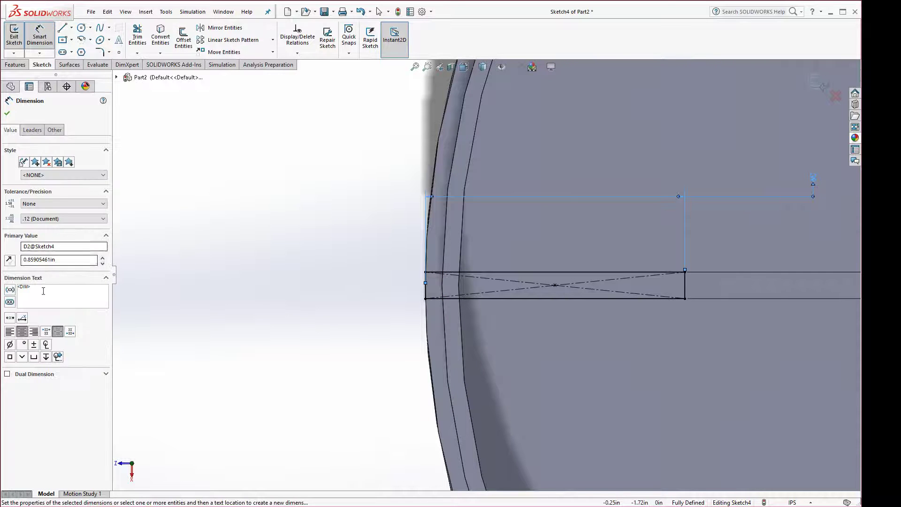
{"action": "left_click_drag", "start_coordinate": [55, 260], "coordinate": [21, 260]}
{"action": "type", "text": "."}
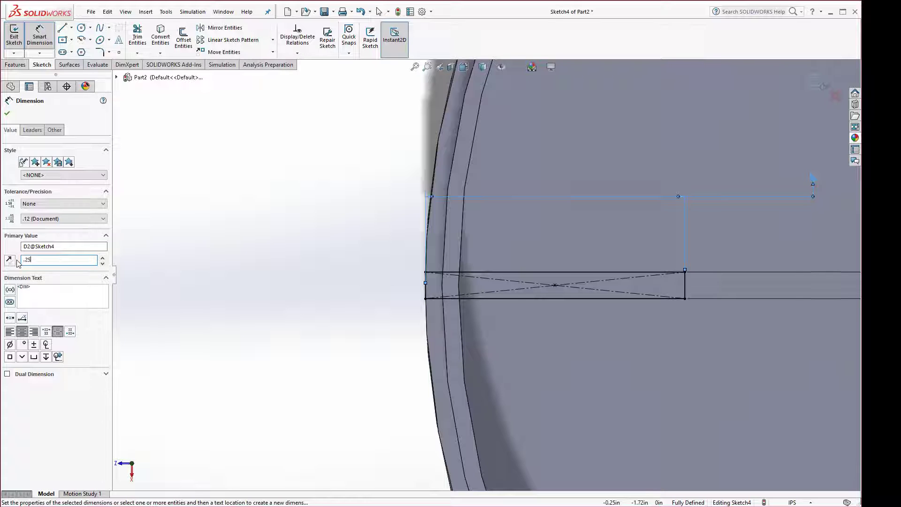
{"action": "type", "text": "25"}
{"action": "key", "text": "Return"}
{"action": "key", "text": "Escape"}
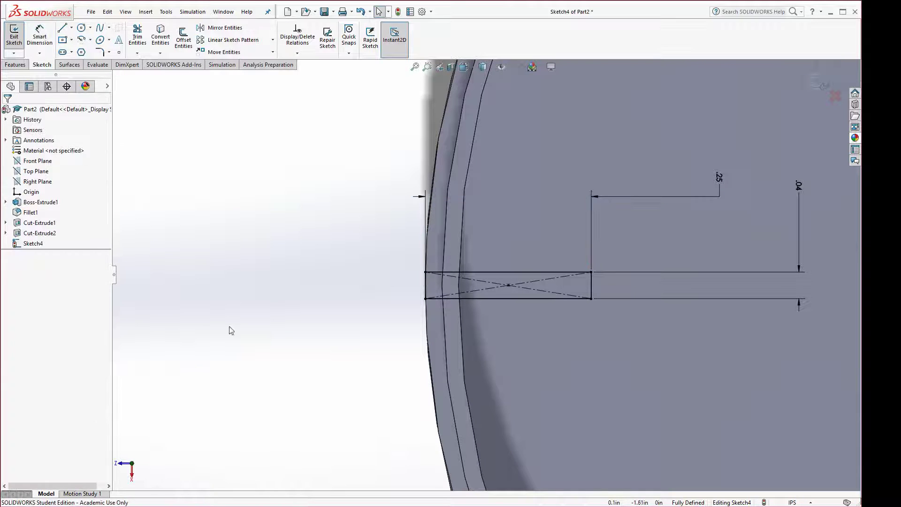
- Check how the rectangle's outer end meets the rim edge and raise the document's shaded and draft quality resolution close to High
{"action": "scroll", "coordinate": [419, 287], "scroll_direction": "down", "scroll_amount": 8}
{"action": "scroll", "coordinate": [455, 261], "scroll_direction": "down", "scroll_amount": 3}
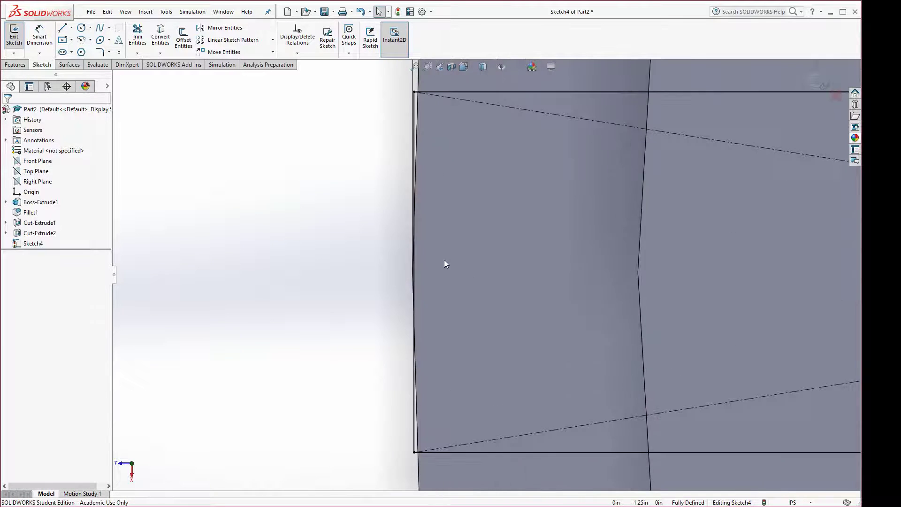
{"action": "scroll", "coordinate": [429, 269], "scroll_direction": "down", "scroll_amount": 3}
{"action": "scroll", "coordinate": [418, 172], "scroll_direction": "up", "scroll_amount": 4}
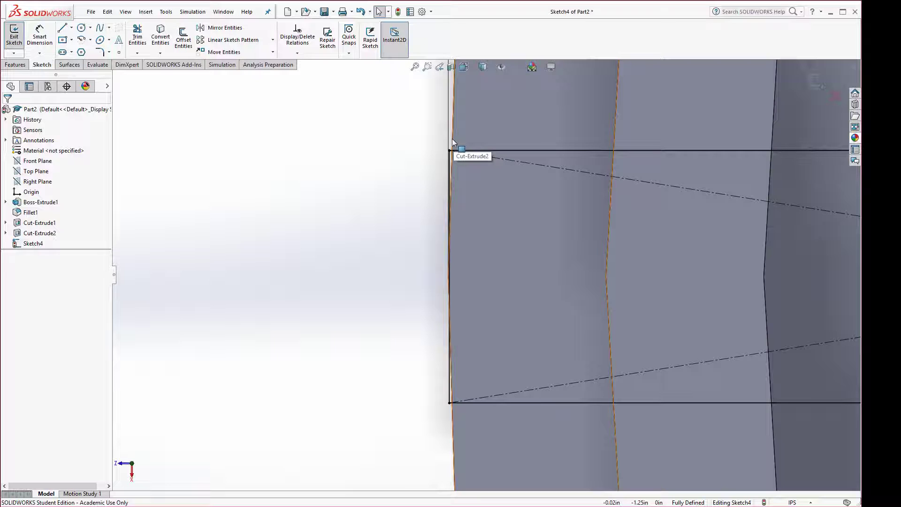
{"action": "scroll", "coordinate": [396, 433], "scroll_direction": "up", "scroll_amount": 2}
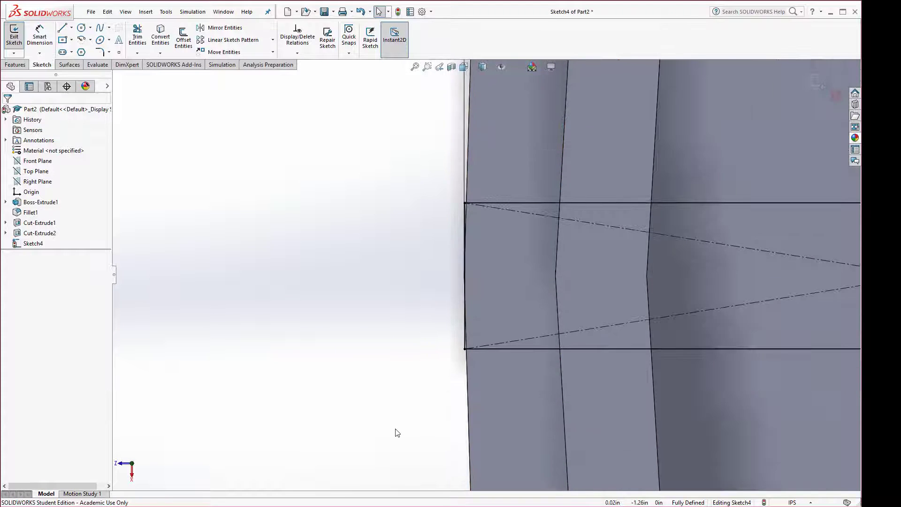
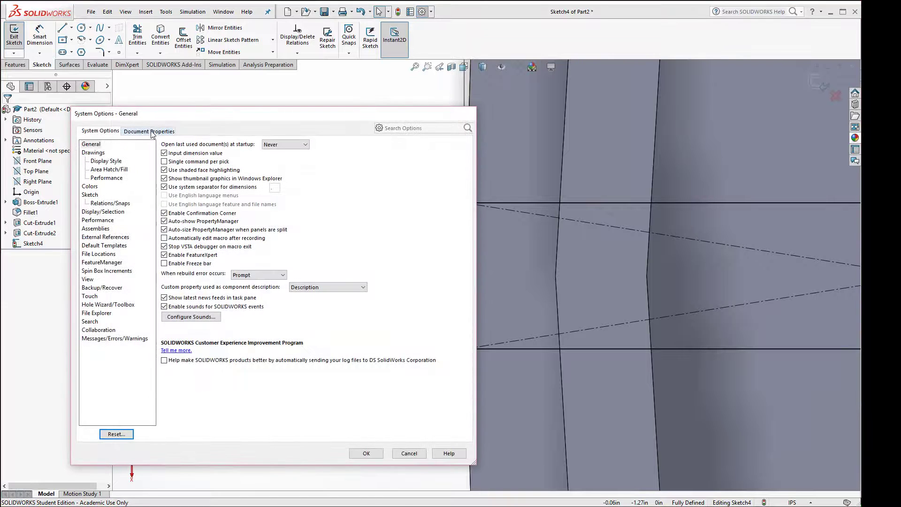
{"action": "left_click", "coordinate": [101, 220]}
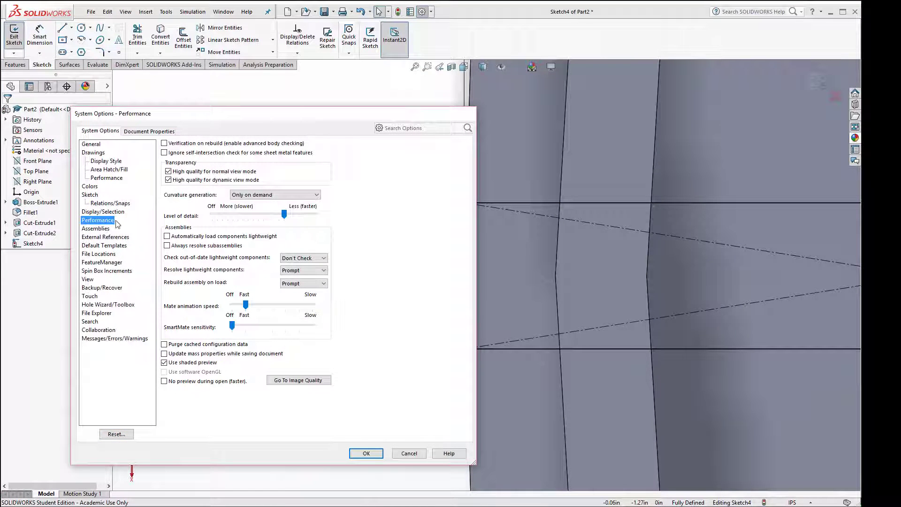
{"action": "left_click", "coordinate": [306, 384]}
{"action": "left_click_drag", "start_coordinate": [244, 158], "coordinate": [323, 160]}
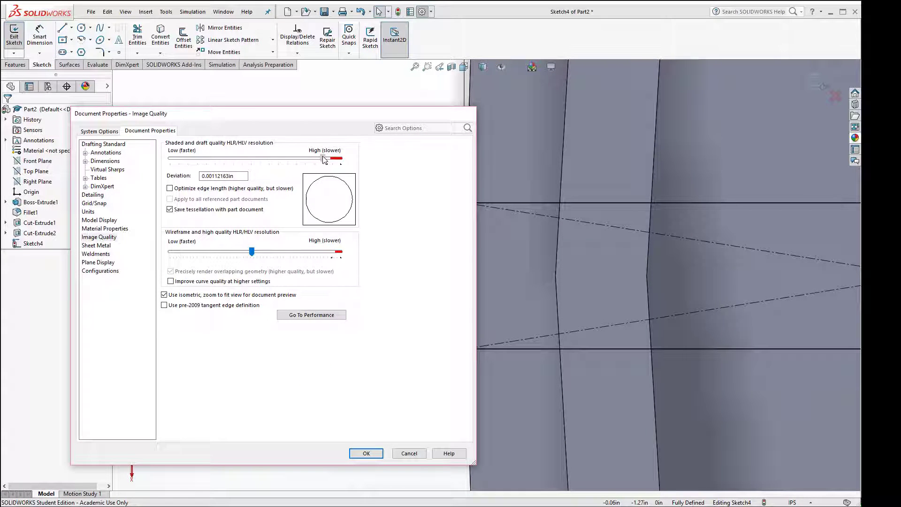
{"action": "left_click", "coordinate": [366, 453]}
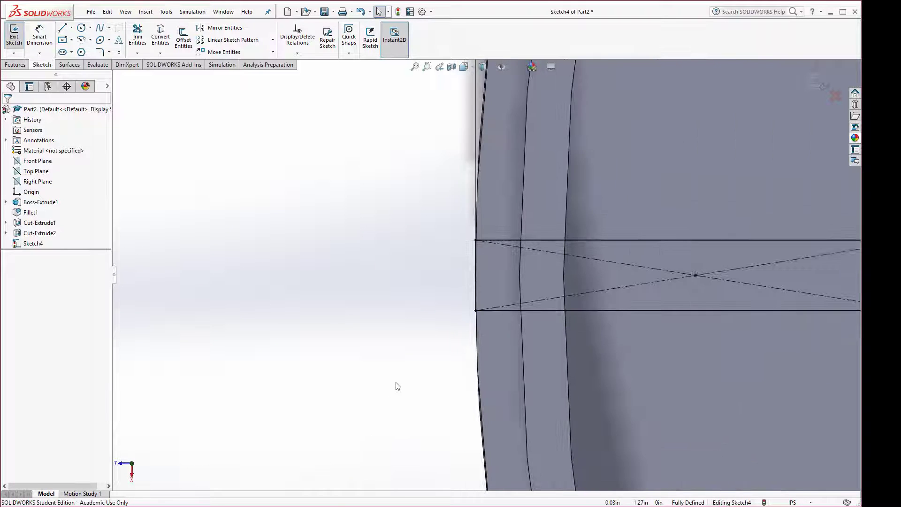
- Extrude the rib rectangle Up To Surface, ending at the top face of the rim's inner ring, with the result merged
{"action": "scroll", "coordinate": [397, 385], "scroll_direction": "up", "scroll_amount": 10}
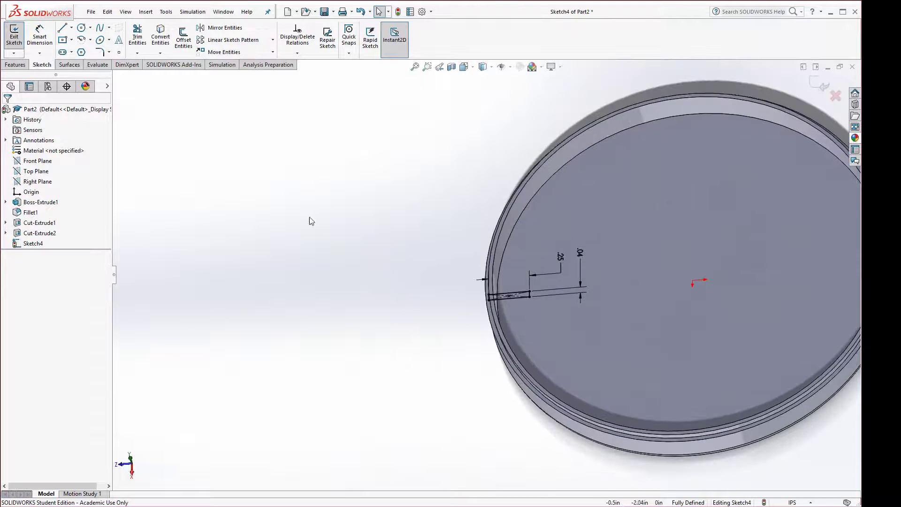
{"action": "middle_click_drag", "start_coordinate": [377, 233], "coordinate": [379, 261]}
{"action": "left_click", "coordinate": [15, 65]}
{"action": "left_click", "coordinate": [18, 37]}
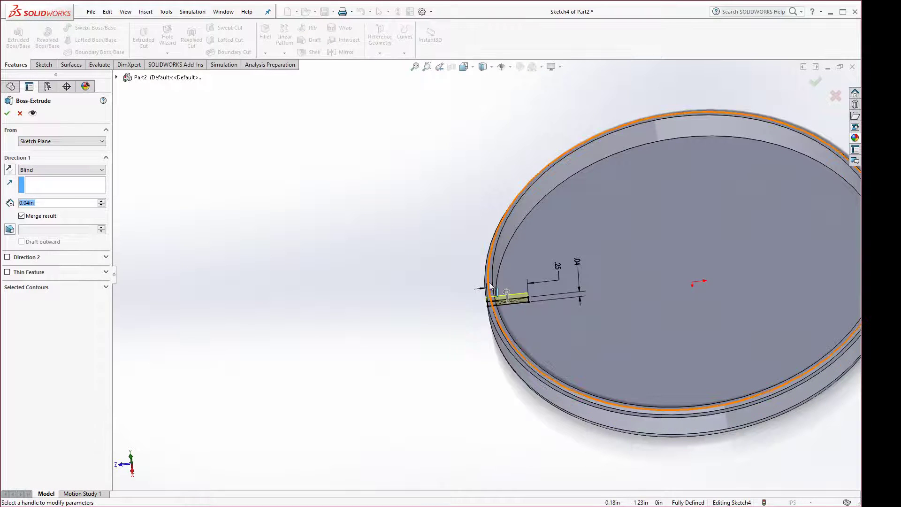
{"action": "scroll", "coordinate": [490, 286], "scroll_direction": "down", "scroll_amount": 2}
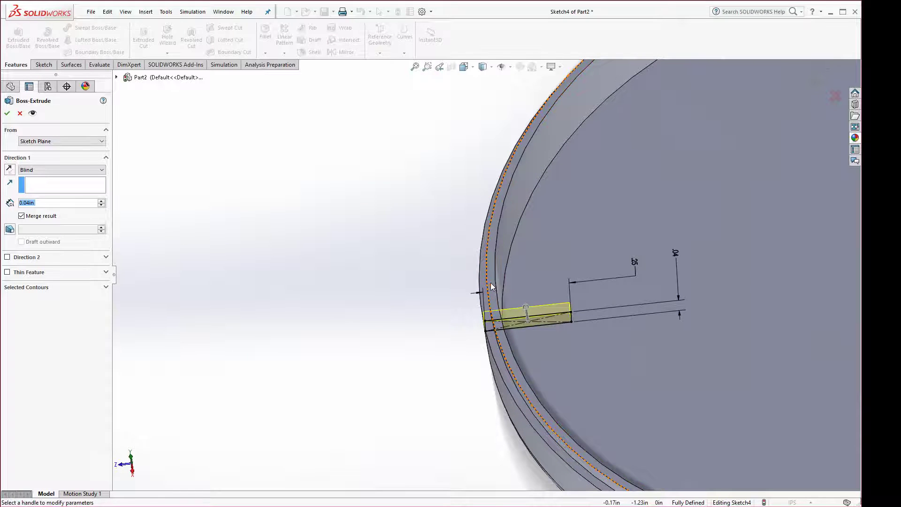
{"action": "left_click", "coordinate": [37, 171]}
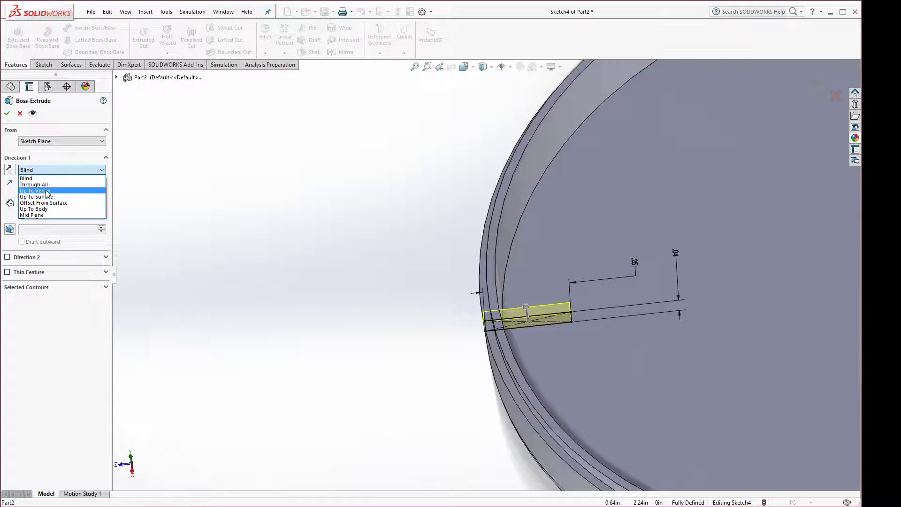
{"action": "left_click", "coordinate": [48, 191]}
{"action": "left_click", "coordinate": [61, 169]}
{"action": "left_click", "coordinate": [37, 196]}
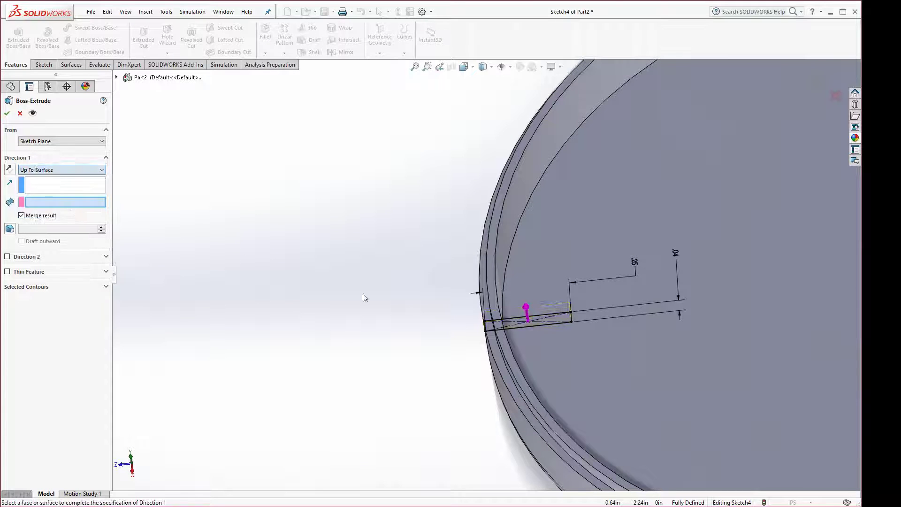
{"action": "left_click", "coordinate": [494, 297]}
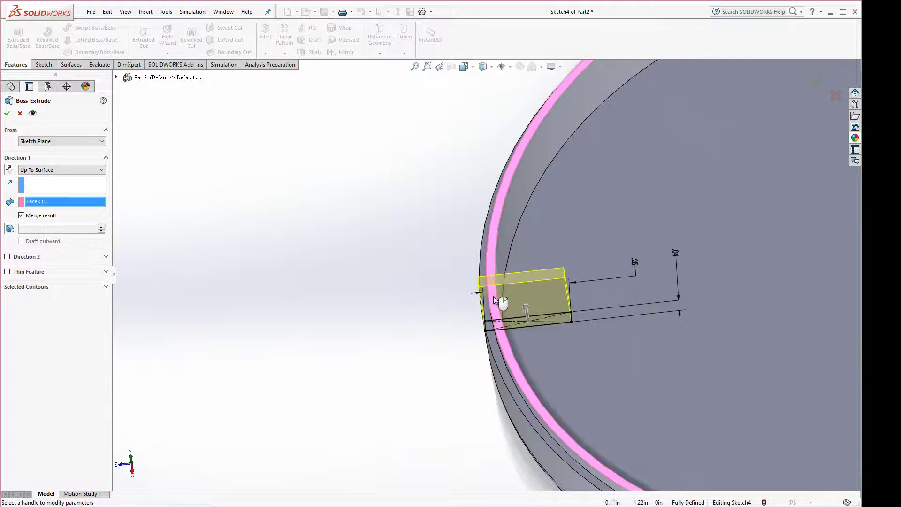
{"action": "middle_click_drag", "start_coordinate": [475, 339], "coordinate": [476, 319]}
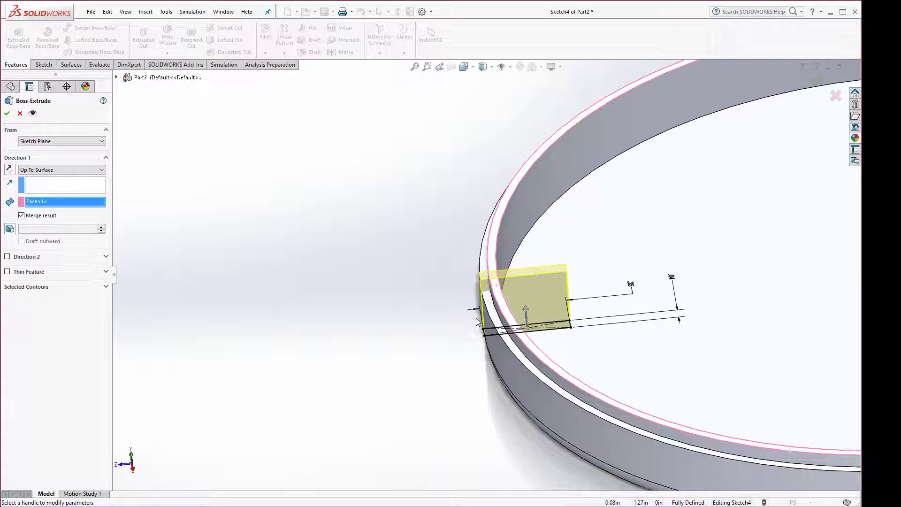
{"action": "scroll", "coordinate": [476, 322], "scroll_direction": "down", "scroll_amount": 8}
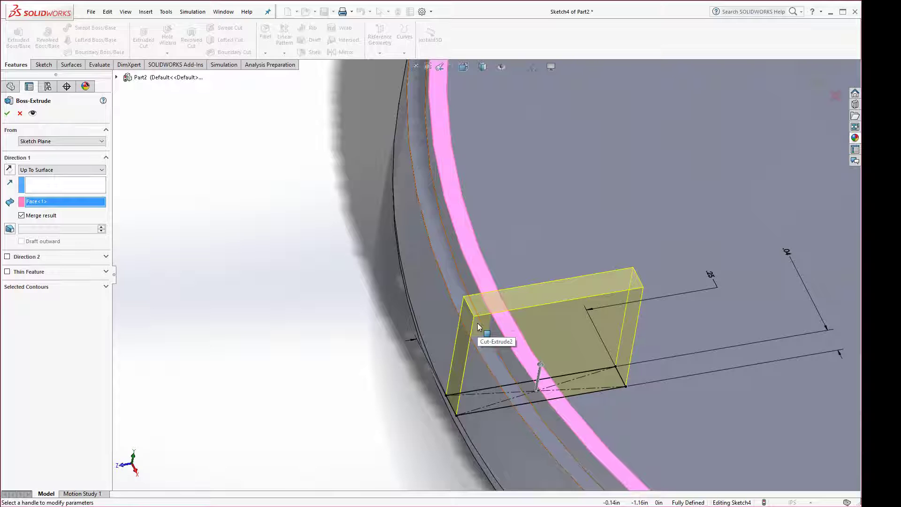
{"action": "left_click", "coordinate": [7, 114]}
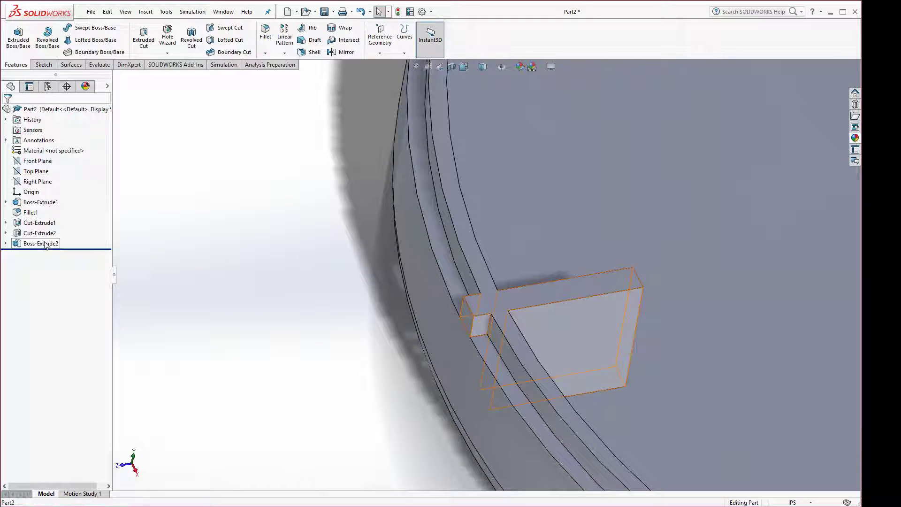
- Try to reorder the rib extrusion above Cut-Extrude2, and cancel the deletion of that cut
{"action": "mouse_move", "coordinate": [42, 245]}
{"action": "left_mouse_down"}
{"action": "mouse_move", "coordinate": [51, 223]}
{"action": "mouse_move", "coordinate": [36, 248]}
{"action": "left_mouse_up"}
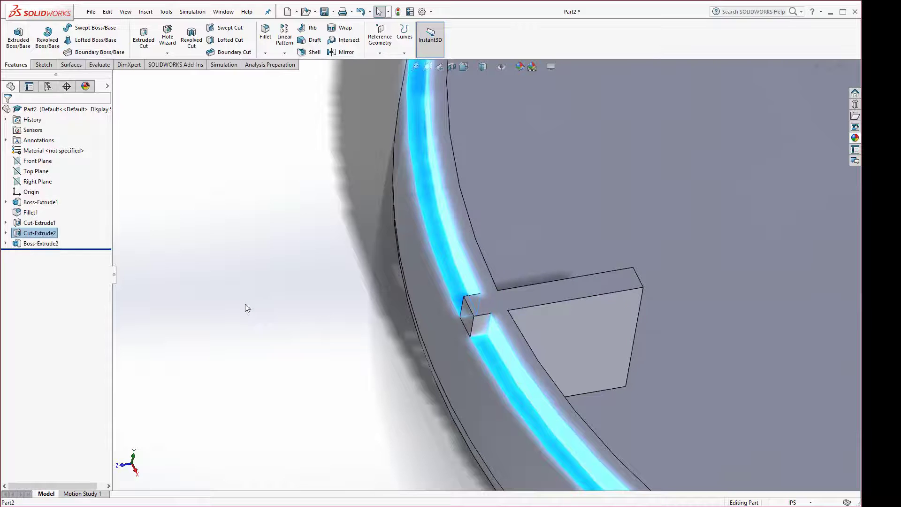
{"action": "left_click", "coordinate": [245, 303]}
{"action": "left_click", "coordinate": [22, 236]}
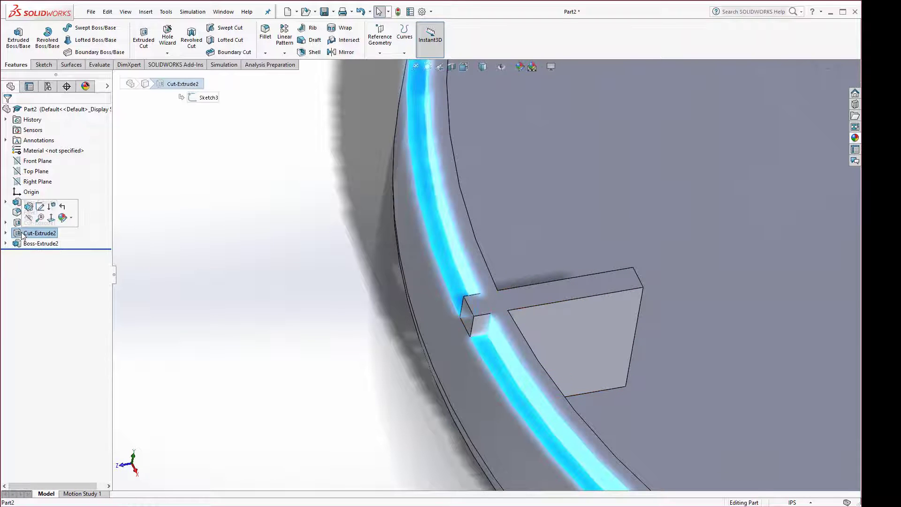
{"action": "key", "text": "Delete"}
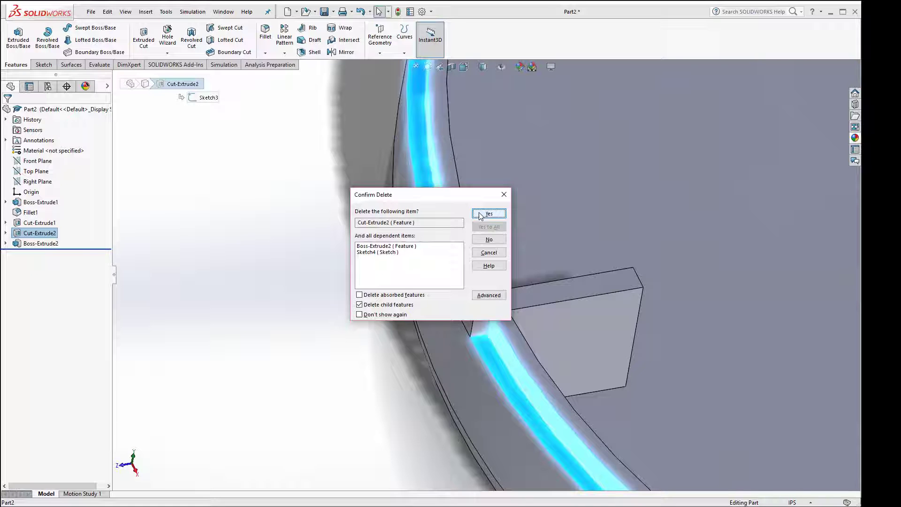
{"action": "left_click", "coordinate": [489, 254]}
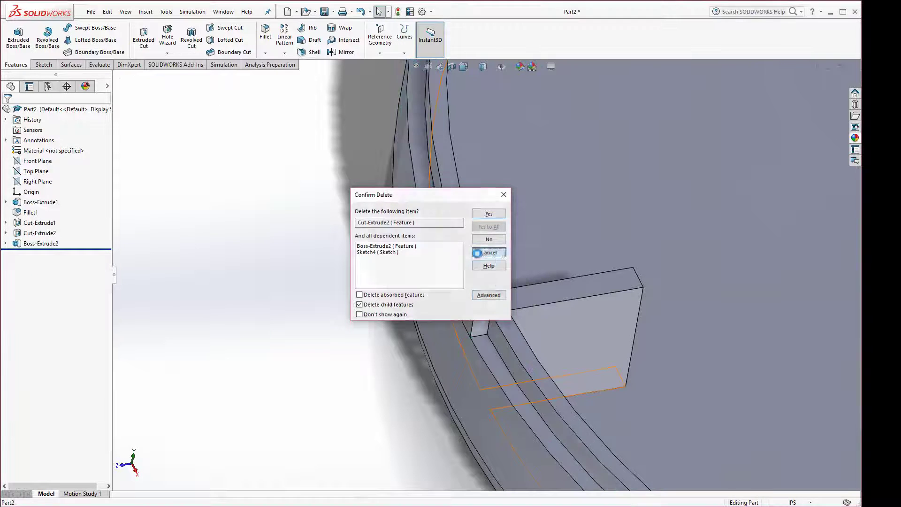
- Delete the rib extrusion while keeping its sketch, and try to move the sketch above Cut-Extrude2
{"action": "left_click", "coordinate": [32, 243]}
{"action": "key", "text": "Delete"}
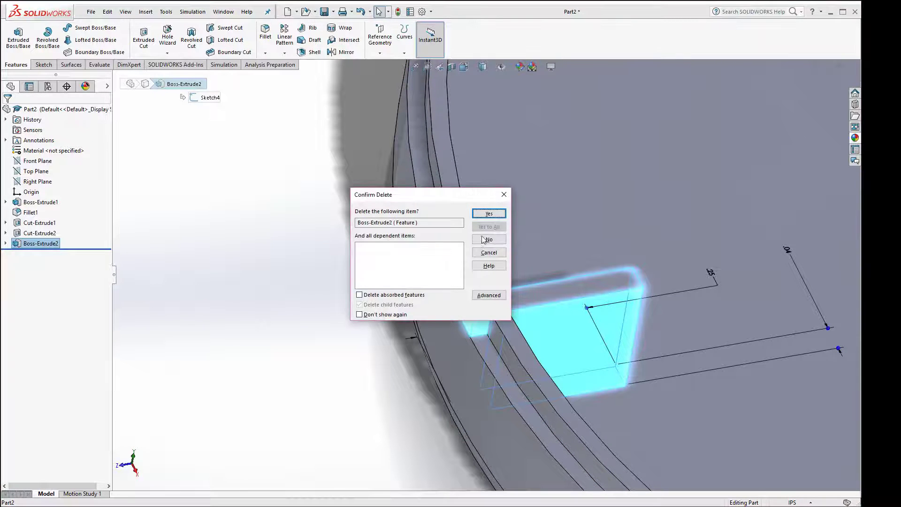
{"action": "left_click", "coordinate": [488, 213]}
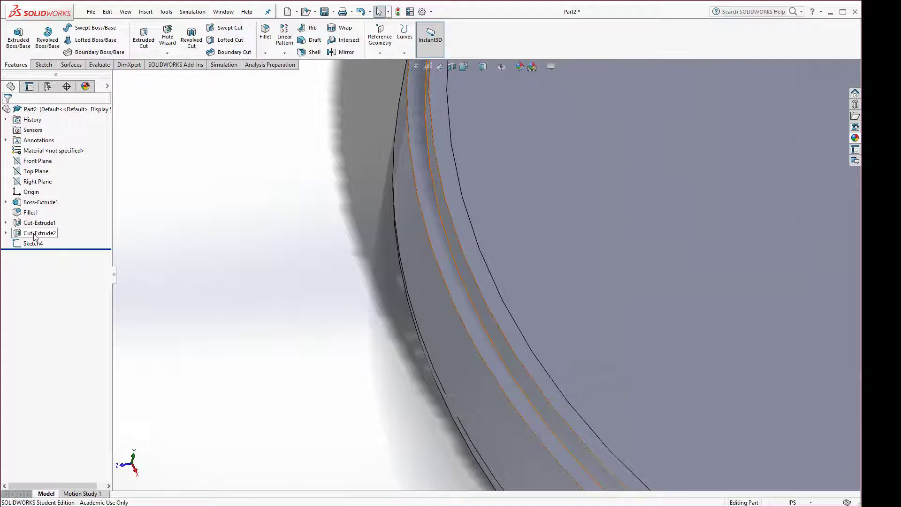
{"action": "left_click_drag", "start_coordinate": [27, 242], "coordinate": [30, 232]}
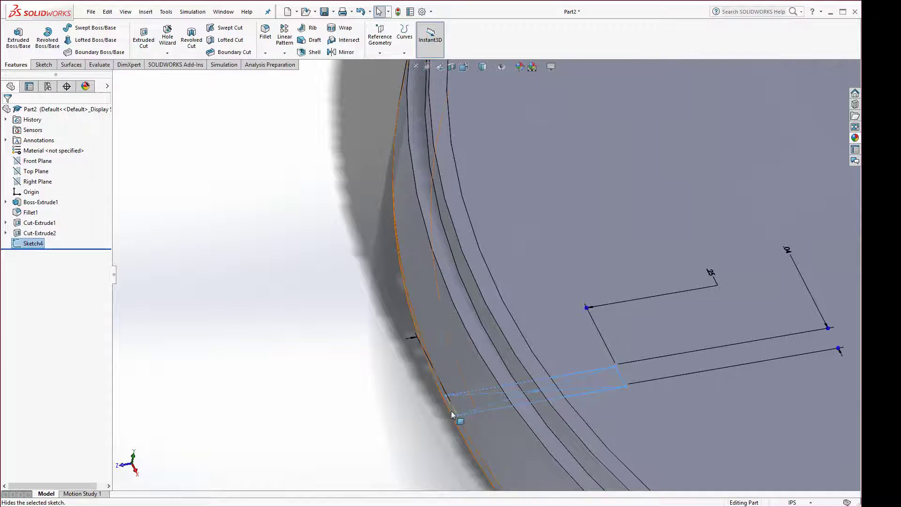
- In the rib sketch, replace the rectangle's outer corner relation with a Coincident relation to the bezel's outer circular edge and rebuild
{"action": "mouse_move", "coordinate": [497, 427]}
{"action": "middle_mouse_down"}
{"action": "mouse_move", "coordinate": [483, 446]}
{"action": "mouse_move", "coordinate": [495, 464]}
{"action": "middle_mouse_up"}
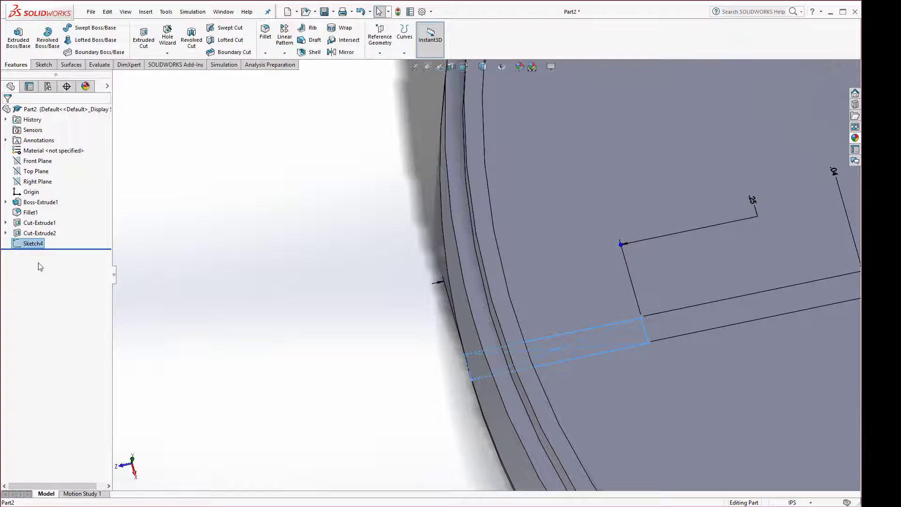
{"action": "double_click", "coordinate": [560, 333]}
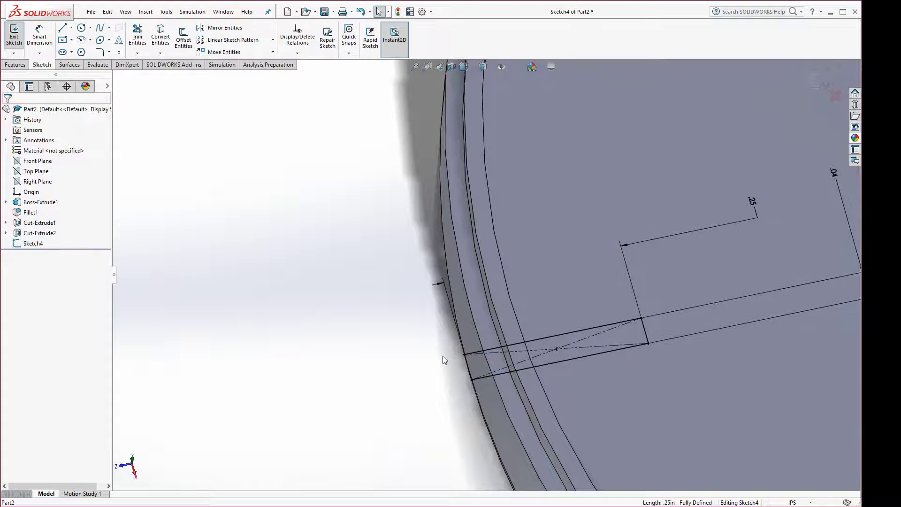
{"action": "left_click", "coordinate": [463, 355]}
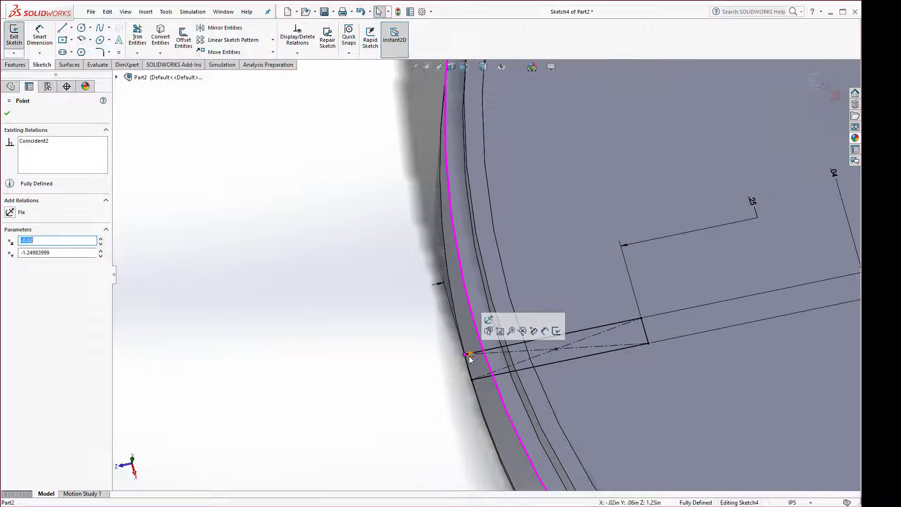
{"action": "left_click", "coordinate": [470, 356]}
{"action": "key", "text": "Delete"}
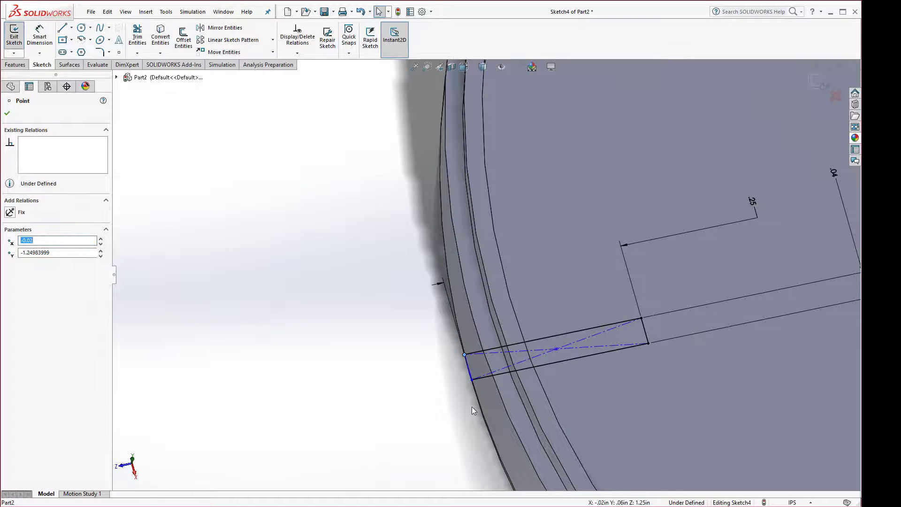
{"action": "middle_click_drag", "start_coordinate": [472, 407], "coordinate": [500, 383]}
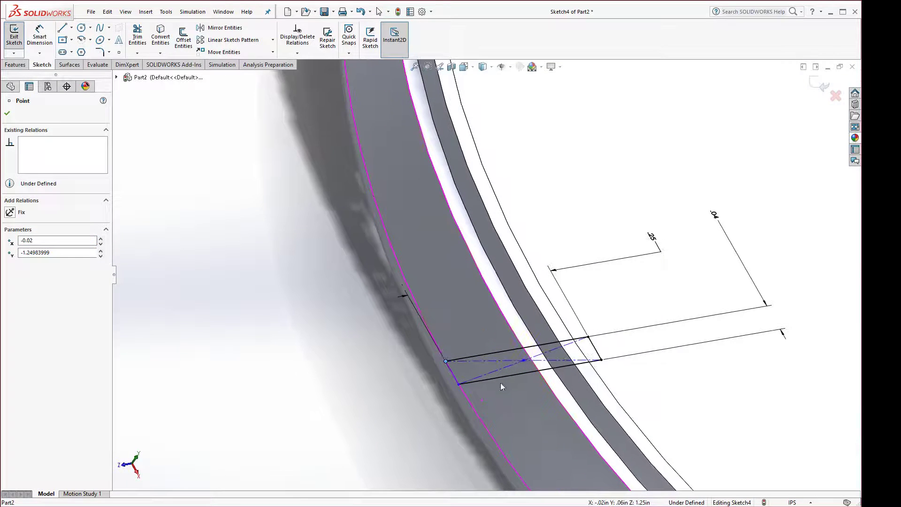
{"action": "left_click", "coordinate": [438, 348], "text": "ctrl"}
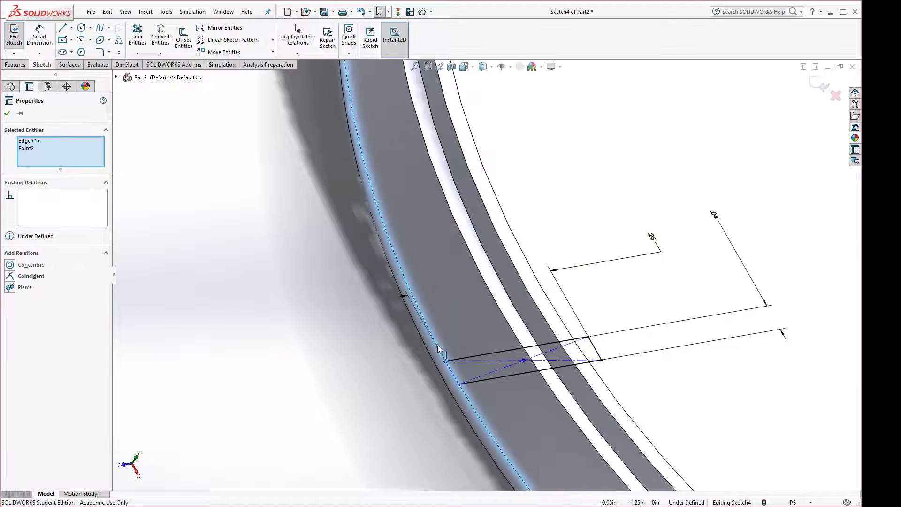
{"action": "left_click", "coordinate": [13, 275]}
{"action": "left_click", "coordinate": [175, 334]}
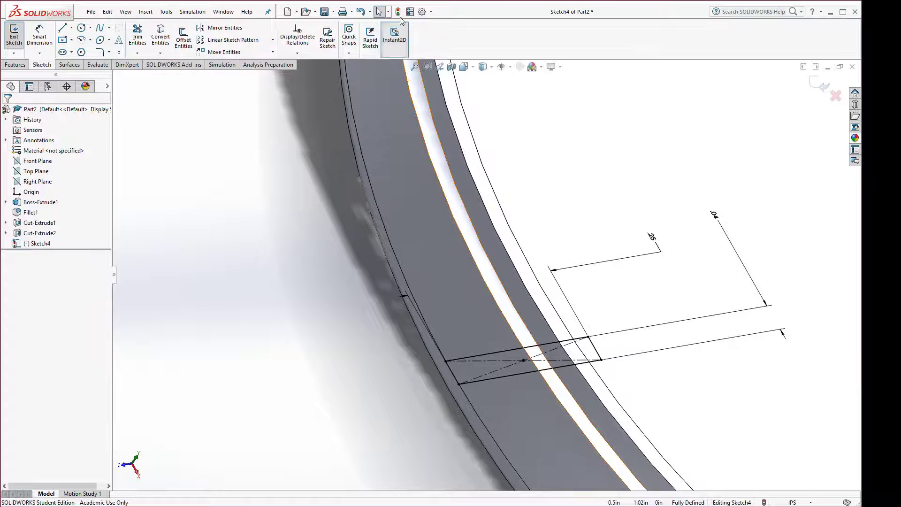
{"action": "left_click", "coordinate": [397, 12]}
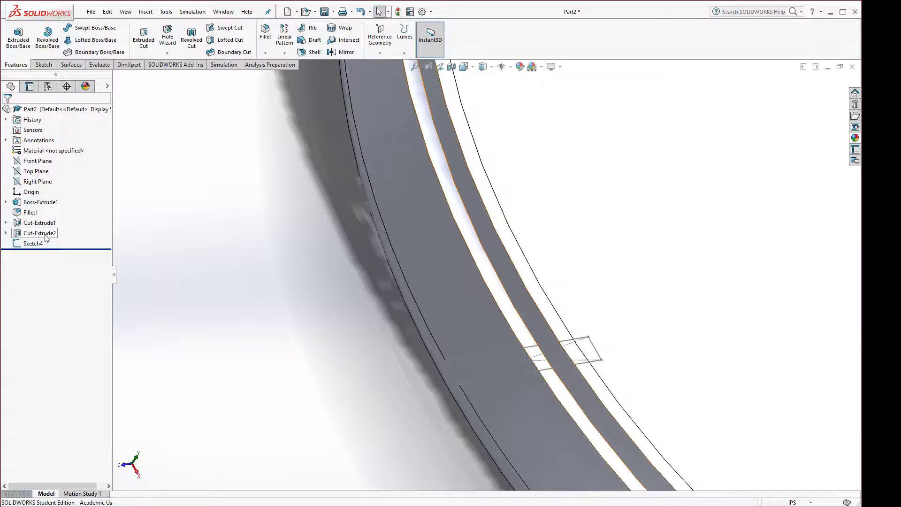
- Try again to reorder the edited rib sketch above Cut-Extrude2 in the feature order
{"action": "left_click_drag", "start_coordinate": [46, 238], "coordinate": [45, 245]}
{"action": "left_click", "coordinate": [43, 244]}
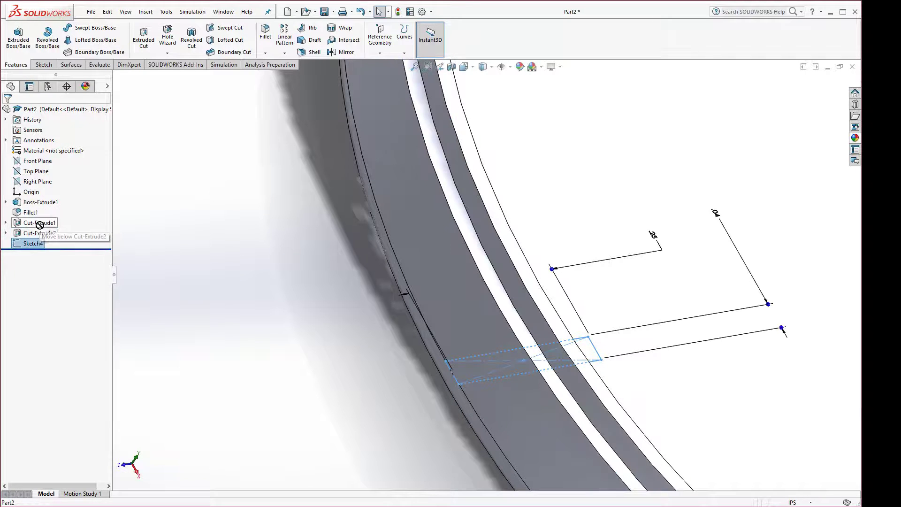
{"action": "left_click", "coordinate": [277, 327]}
{"action": "scroll", "coordinate": [374, 388], "scroll_direction": "up", "scroll_amount": 3}
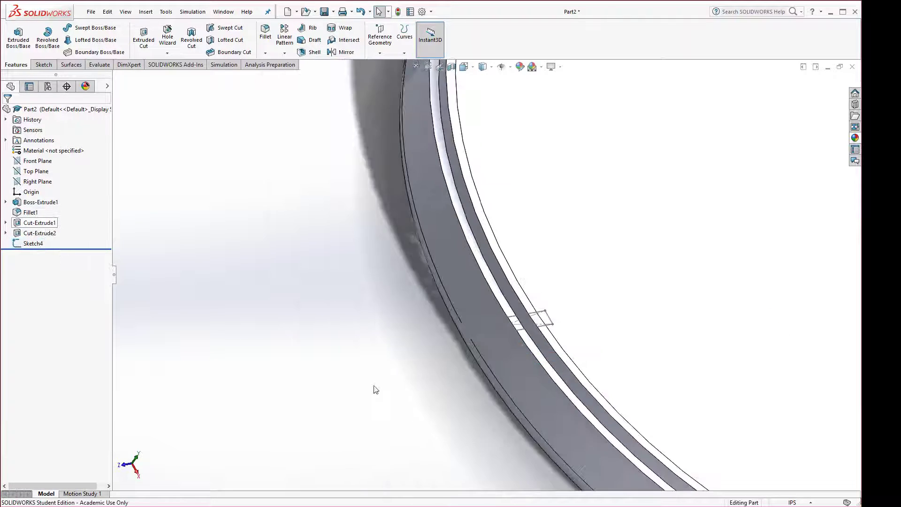
{"action": "middle_click_drag", "start_coordinate": [374, 388], "coordinate": [519, 364]}
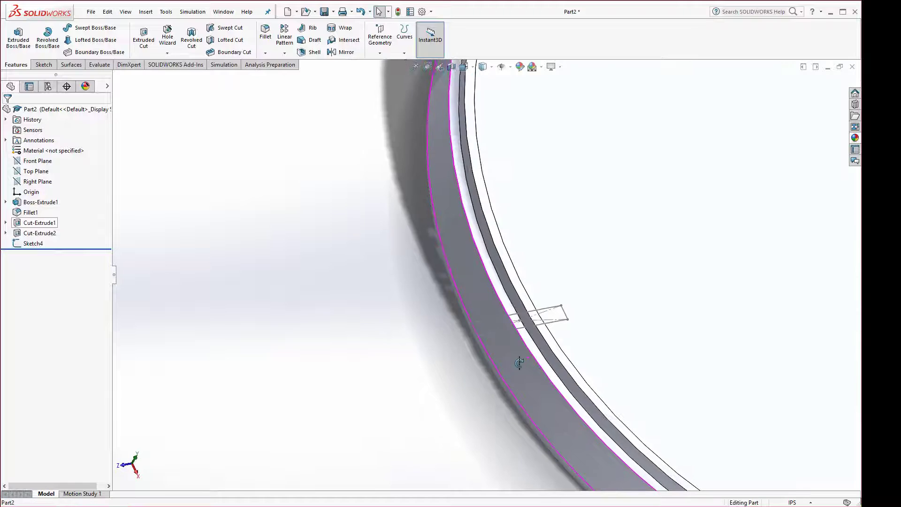
- Delete Cut-Extrude2 together with its dependent rib sketch, keeping the cut's own sketch
{"action": "left_click", "coordinate": [32, 236]}
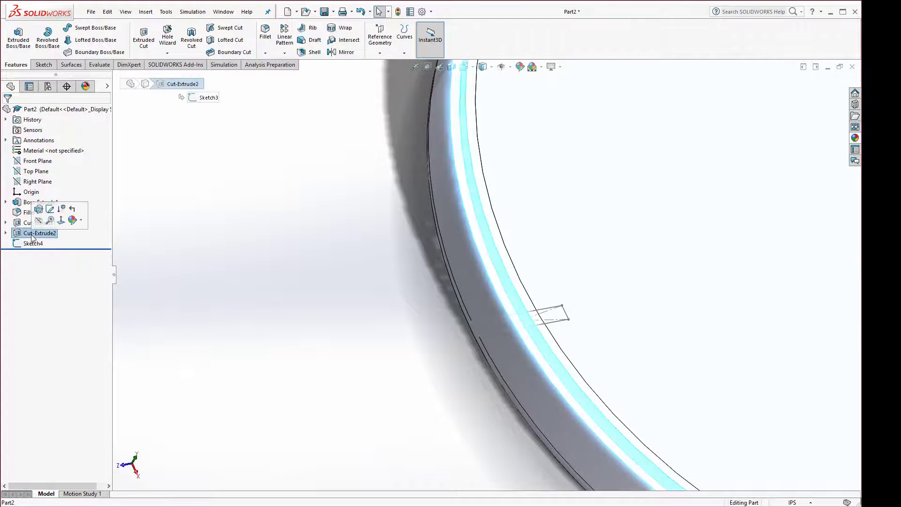
{"action": "key", "text": "Delete"}
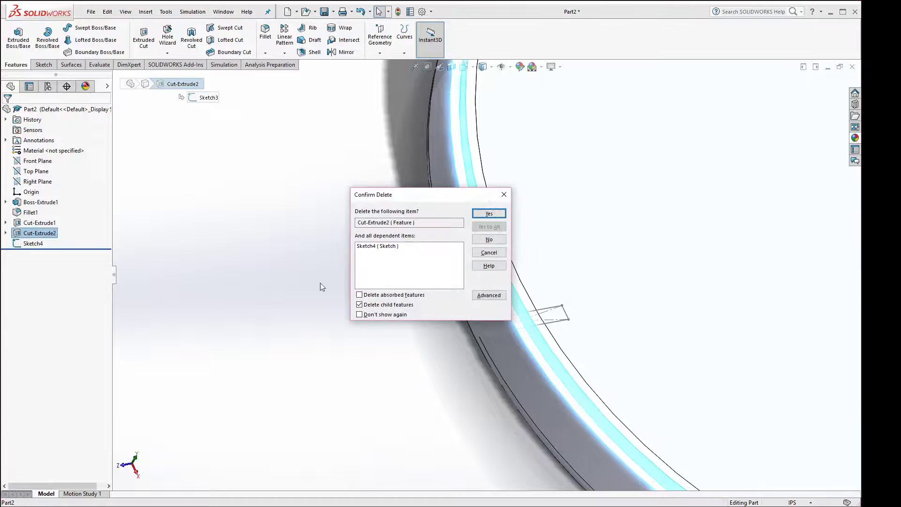
{"action": "left_click", "coordinate": [479, 215]}
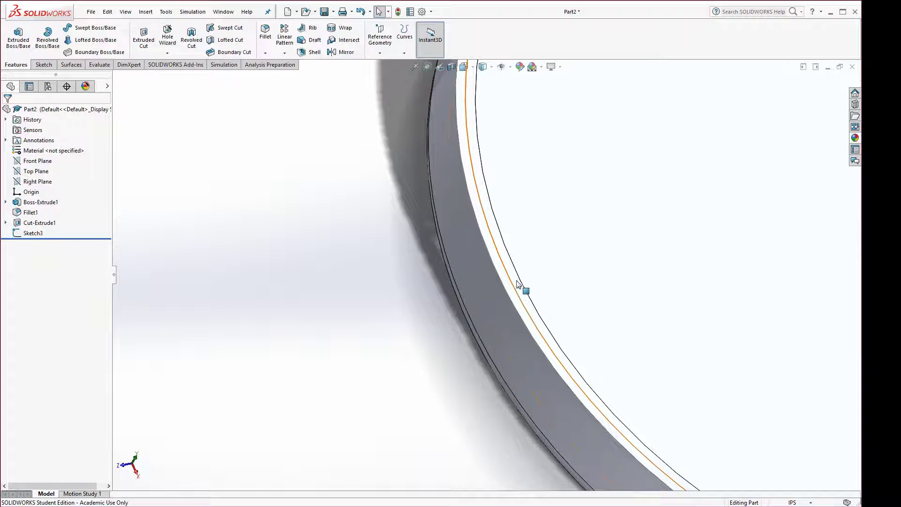
- Sketch a centre rectangle about 0.49 by 0.09 in on the recessed floor face, with one corner on the bezel's outer circular edge
{"action": "left_click", "coordinate": [553, 282]}
{"action": "left_click", "coordinate": [593, 256]}
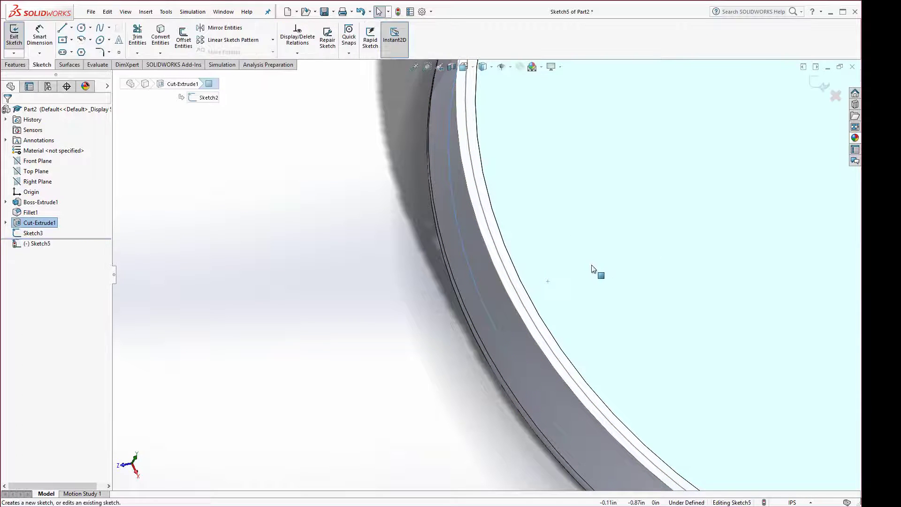
{"action": "key", "text": "space"}
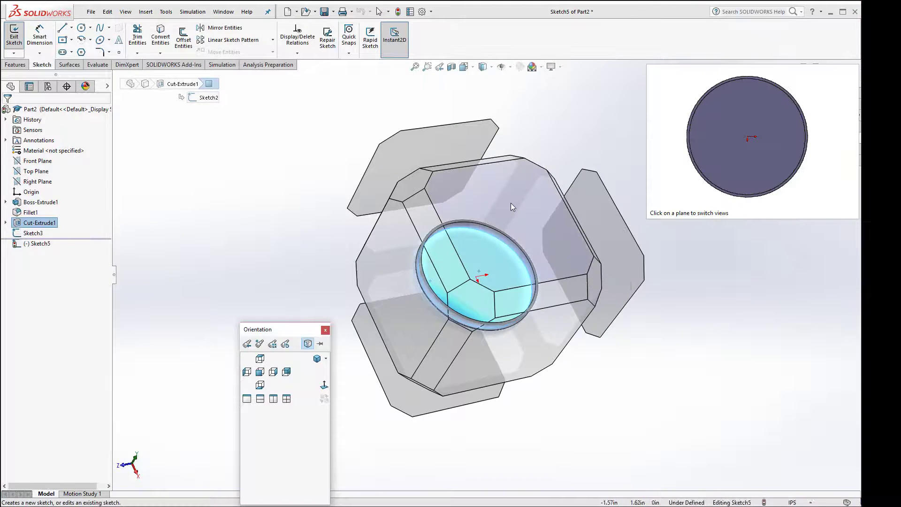
{"action": "left_click", "coordinate": [510, 207]}
{"action": "scroll", "coordinate": [348, 256], "scroll_direction": "down", "scroll_amount": 4}
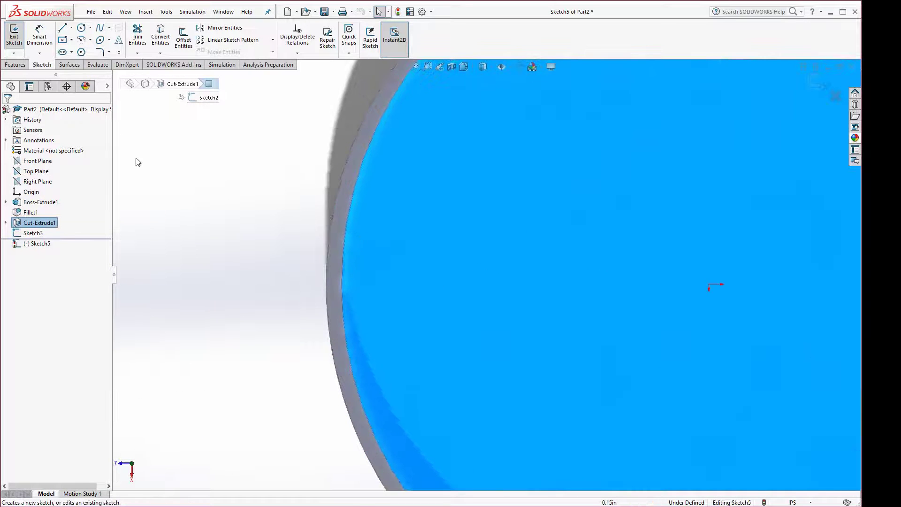
{"action": "left_click", "coordinate": [63, 40]}
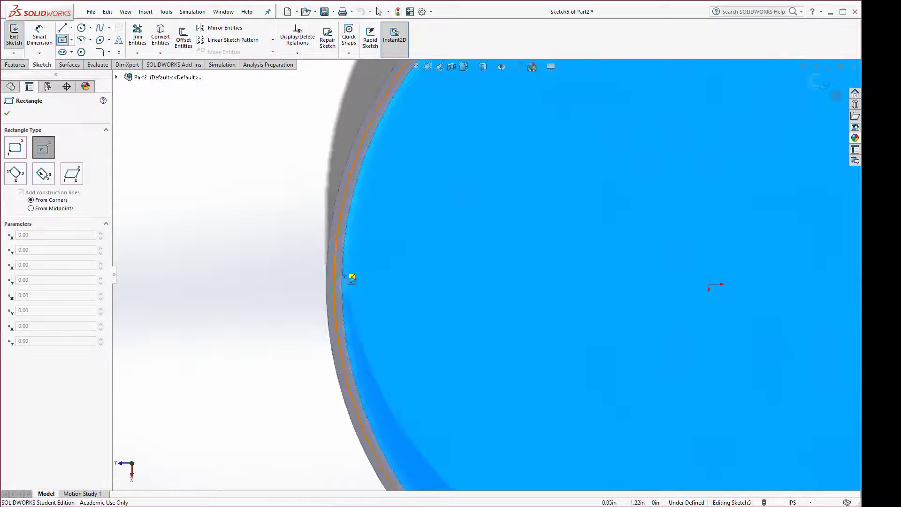
{"action": "left_click", "coordinate": [402, 284]}
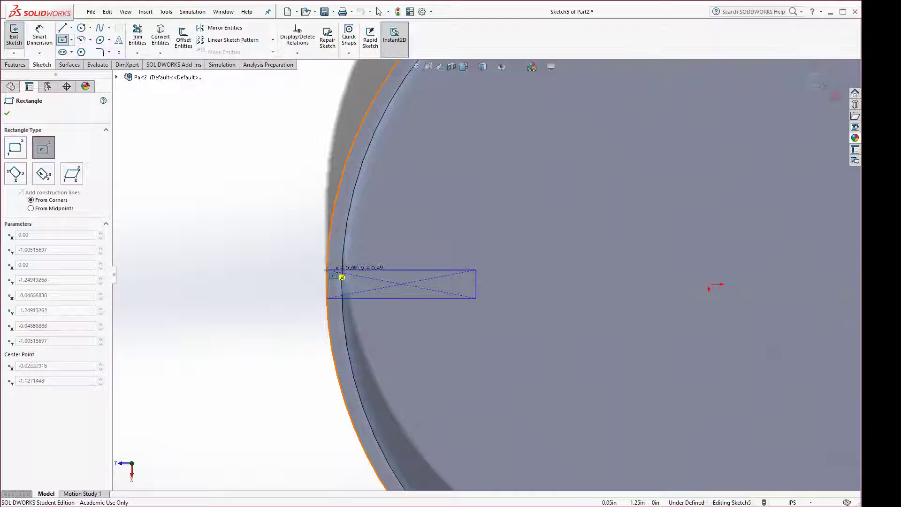
{"action": "left_click", "coordinate": [327, 270]}
{"action": "key", "text": "Escape"}
- Dimension the rectangle's inner short side to the bezel's outer circular edge at 0.25 in
{"action": "left_click", "coordinate": [42, 41]}
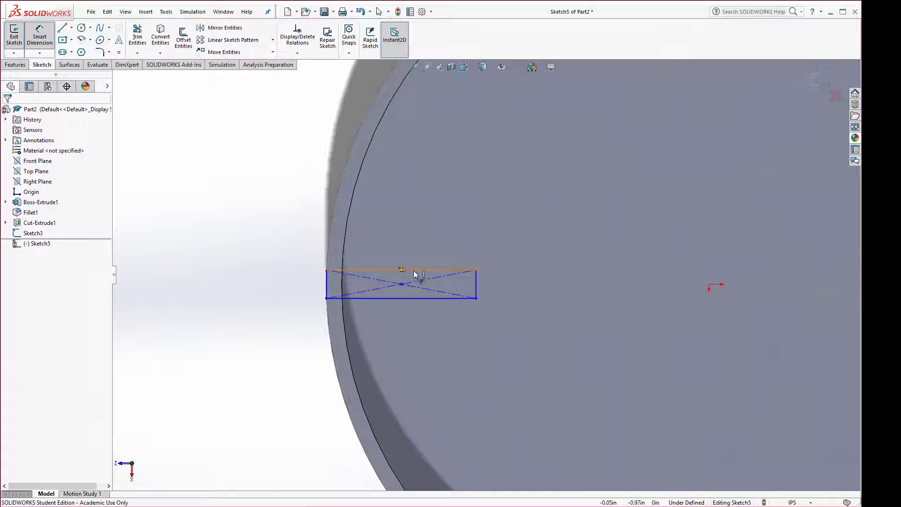
{"action": "left_click", "coordinate": [475, 292]}
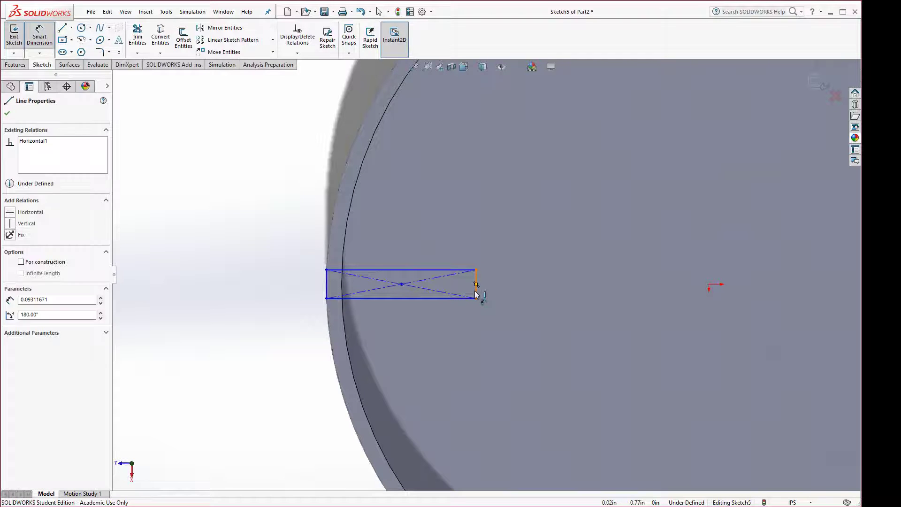
{"action": "left_click", "coordinate": [329, 338]}
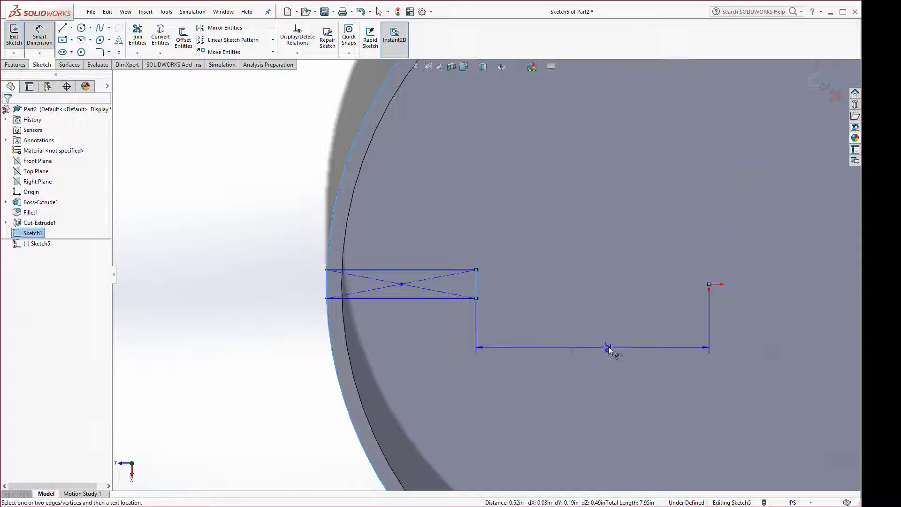
{"action": "left_click", "coordinate": [608, 350]}
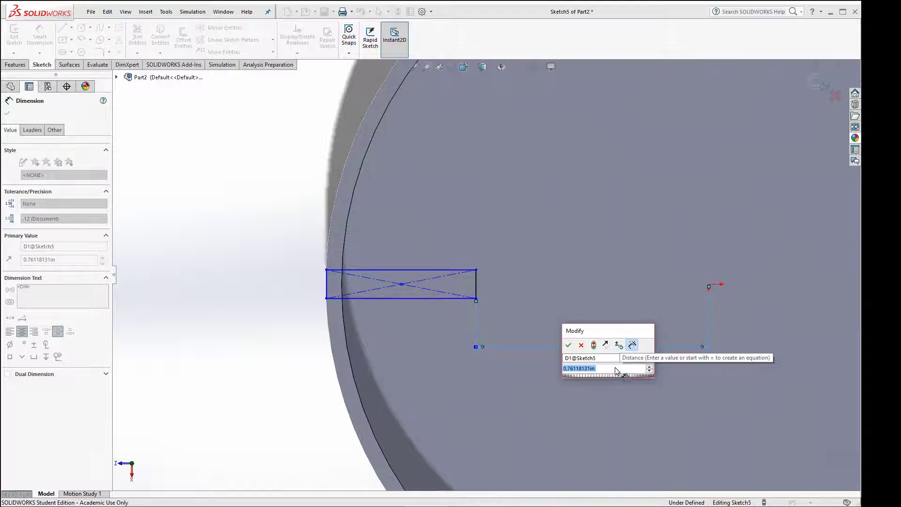
{"action": "type", "text": "0.25"}
{"action": "key", "text": "Return"}
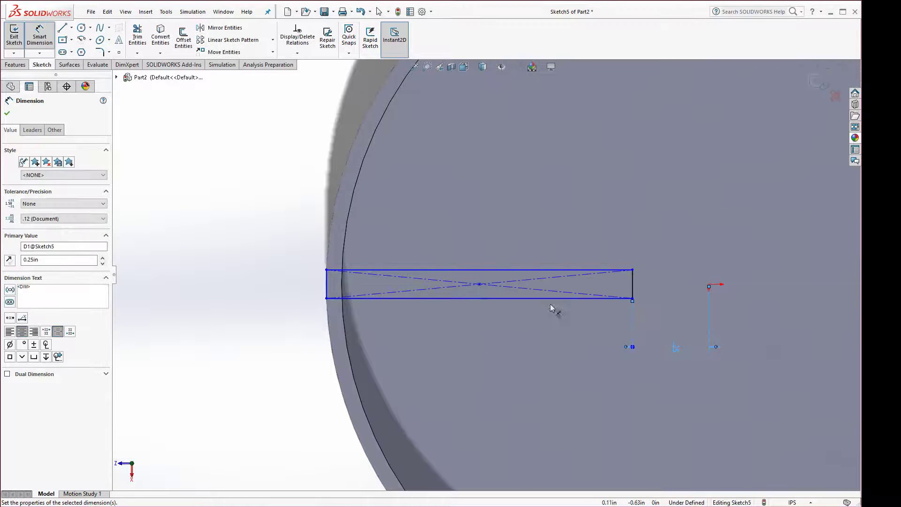
- Dimension the rectangle's inner short side to a length of 0.04 in
{"action": "left_click", "coordinate": [633, 284]}
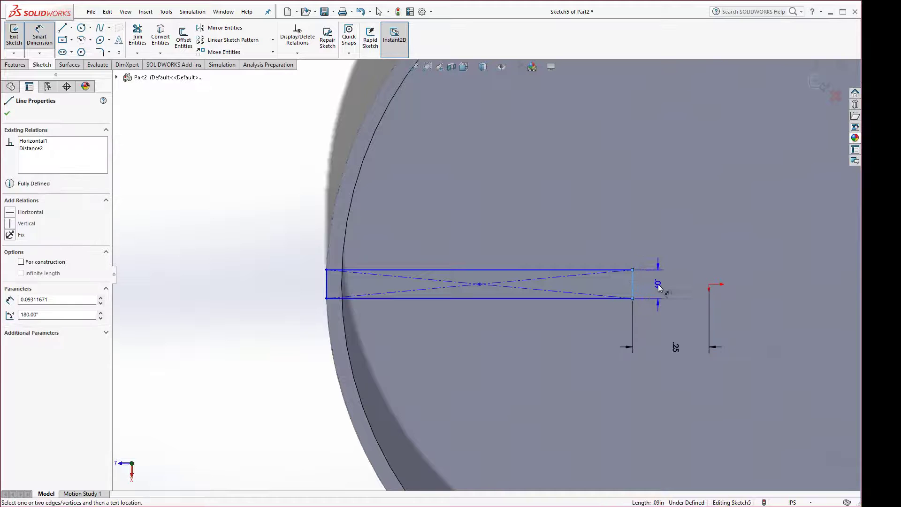
{"action": "left_click", "coordinate": [658, 286]}
{"action": "key", "text": "BackSpace"}
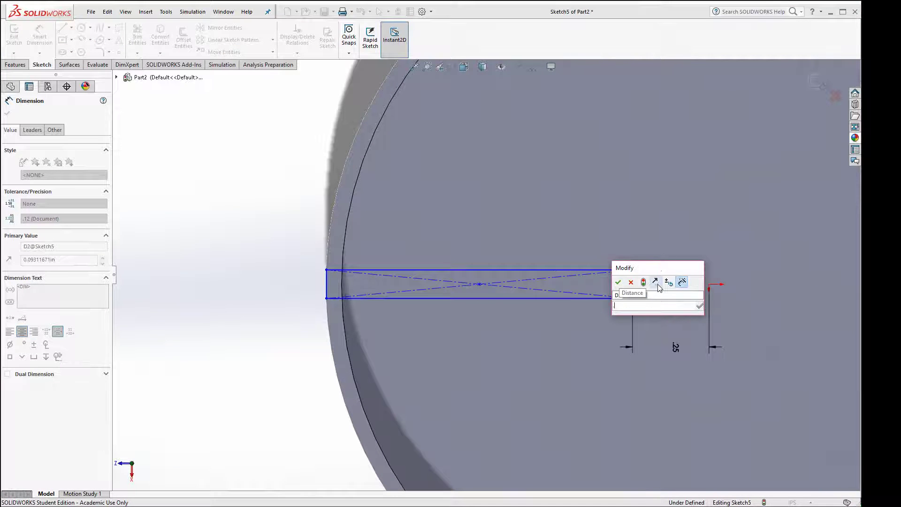
{"action": "type", "text": ".04"}
{"action": "key", "text": "Return"}
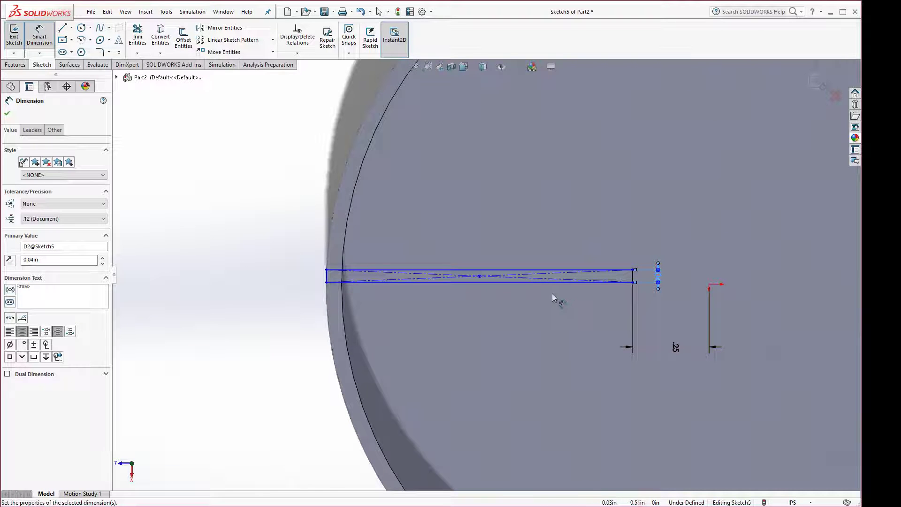
{"action": "key", "text": "Escape"}
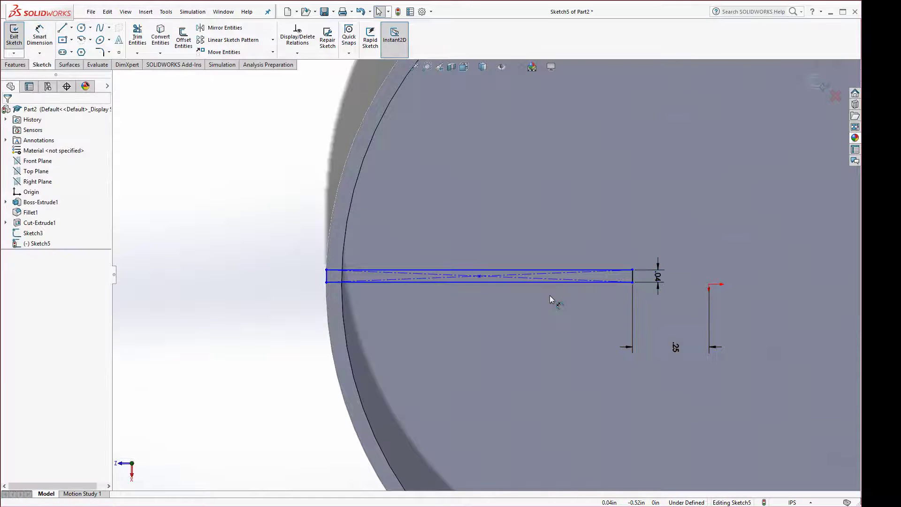
- Switch the rib length dimension's first arc condition to Min and set its value to 0.25 in
{"action": "left_click", "coordinate": [673, 351]}
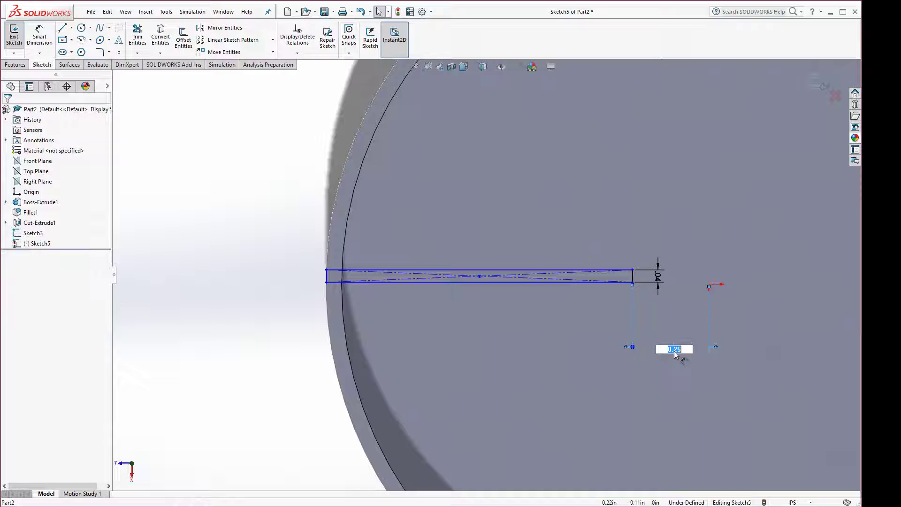
{"action": "left_click", "coordinate": [675, 352]}
{"action": "left_click", "coordinate": [672, 360]}
{"action": "left_click", "coordinate": [677, 351]}
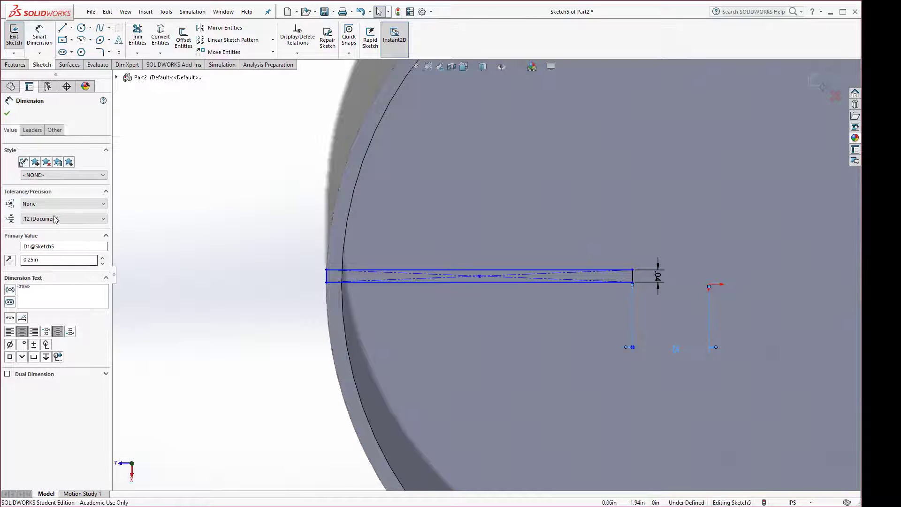
{"action": "left_click", "coordinate": [32, 130]}
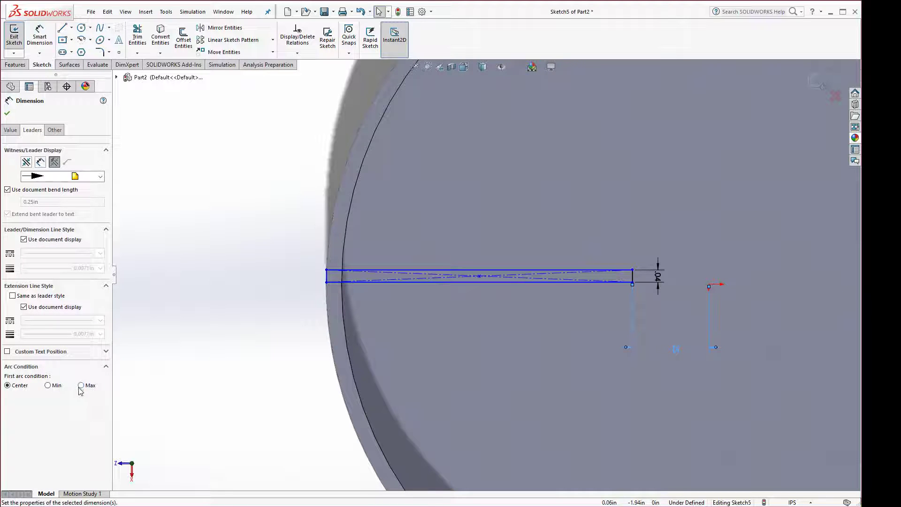
{"action": "left_click", "coordinate": [48, 386]}
{"action": "left_click", "coordinate": [7, 113]}
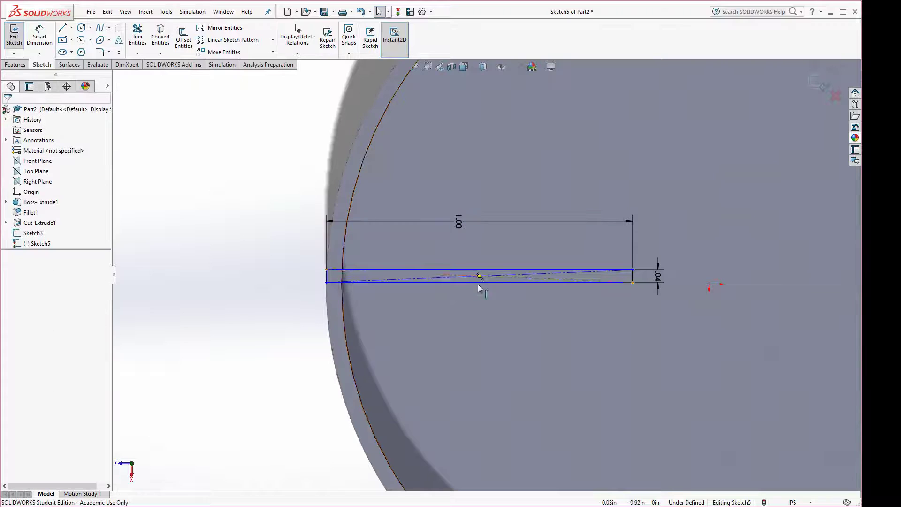
{"action": "double_click", "coordinate": [459, 228]}
{"action": "type", "text": ".25"}
{"action": "key", "text": "Return"}
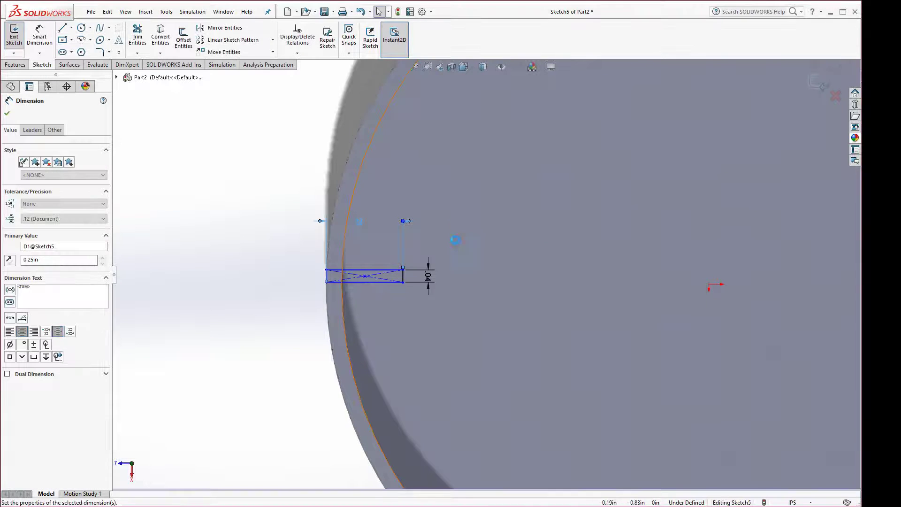
{"action": "key", "text": "Escape"}
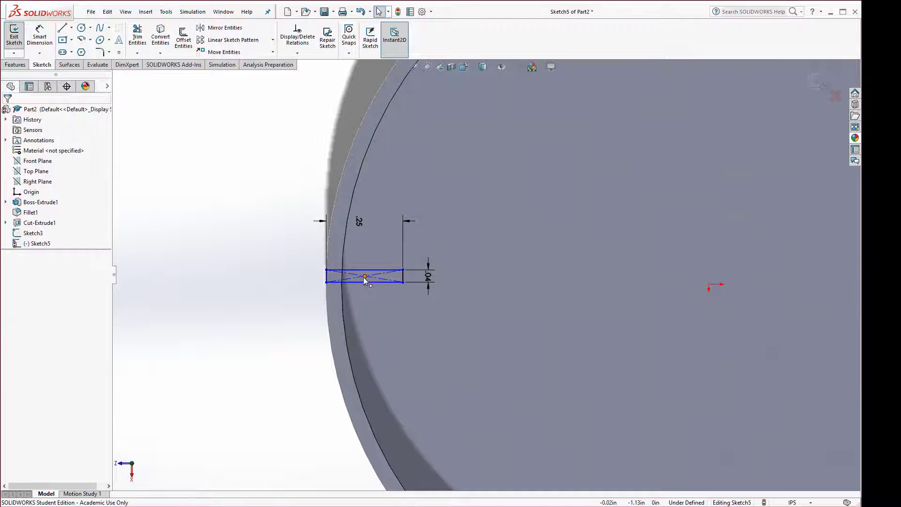
- Add a Vertical relation between the rectangle's centre point and the origin
{"action": "left_click", "coordinate": [365, 277]}
{"action": "left_click", "coordinate": [709, 285], "text": "ctrl"}
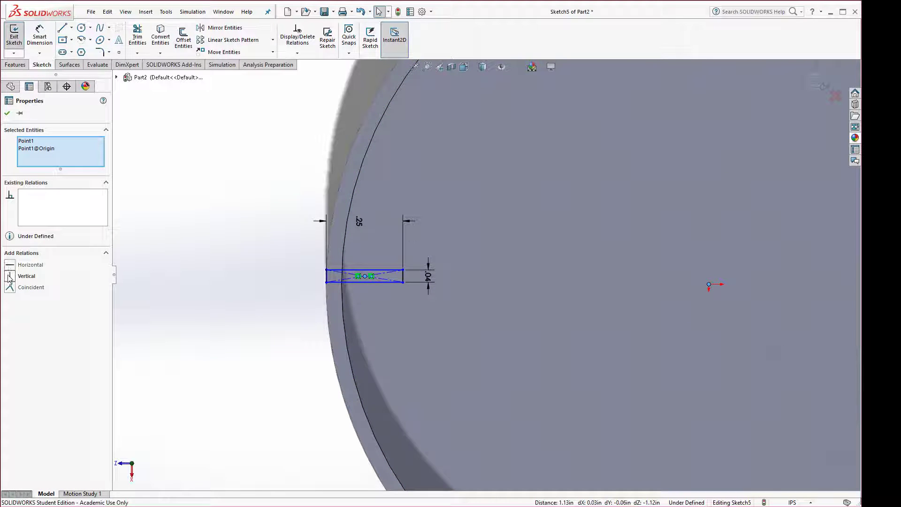
{"action": "left_click", "coordinate": [10, 277]}
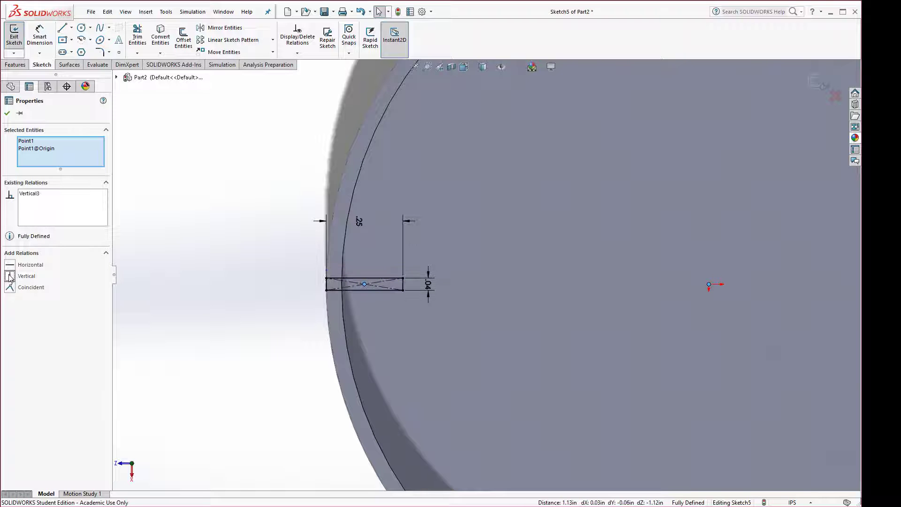
{"action": "left_click", "coordinate": [153, 339]}
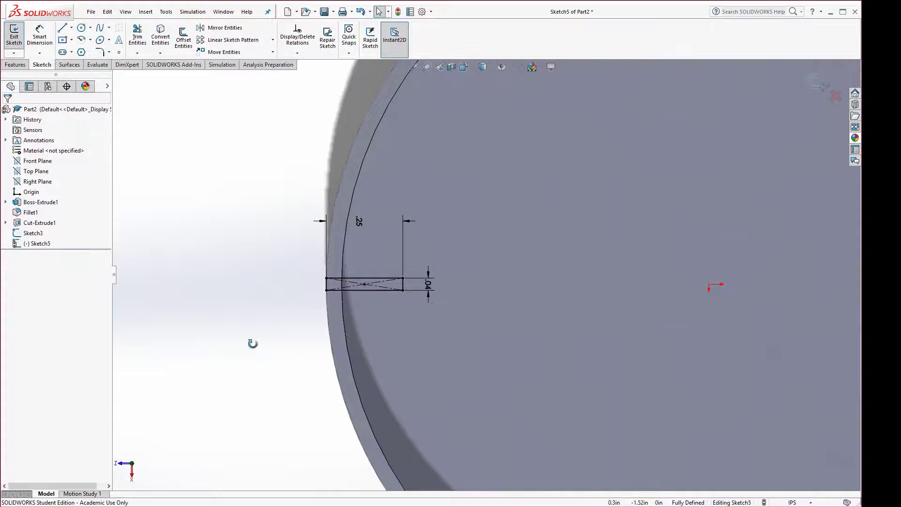
- Extrude the rib rectangle Up To Surface, ending at the rim's top face
{"action": "middle_click_drag", "start_coordinate": [253, 343], "coordinate": [256, 307]}
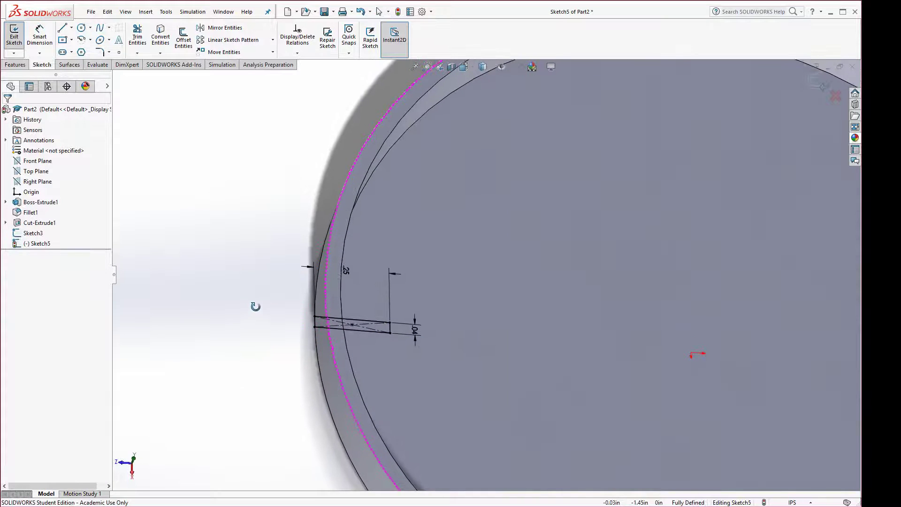
{"action": "left_click", "coordinate": [22, 65]}
{"action": "left_click", "coordinate": [19, 38]}
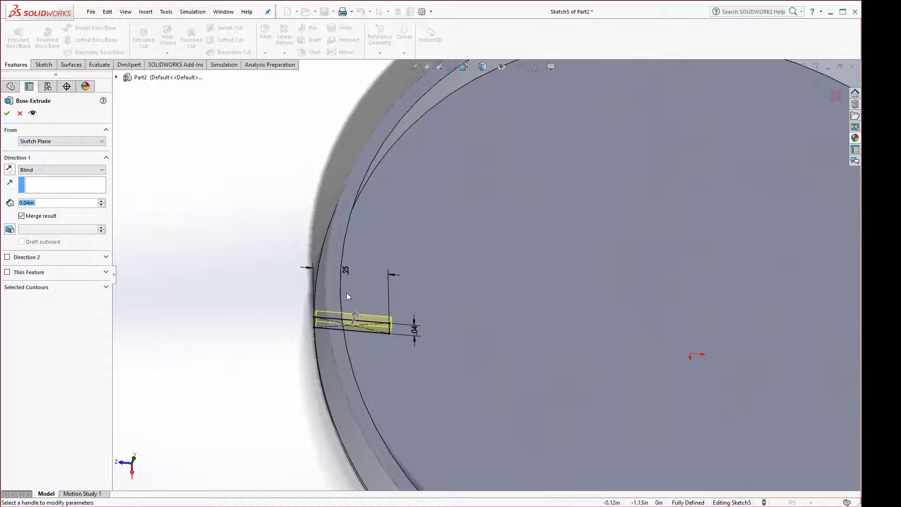
{"action": "left_click", "coordinate": [45, 170]}
{"action": "left_click", "coordinate": [36, 196]}
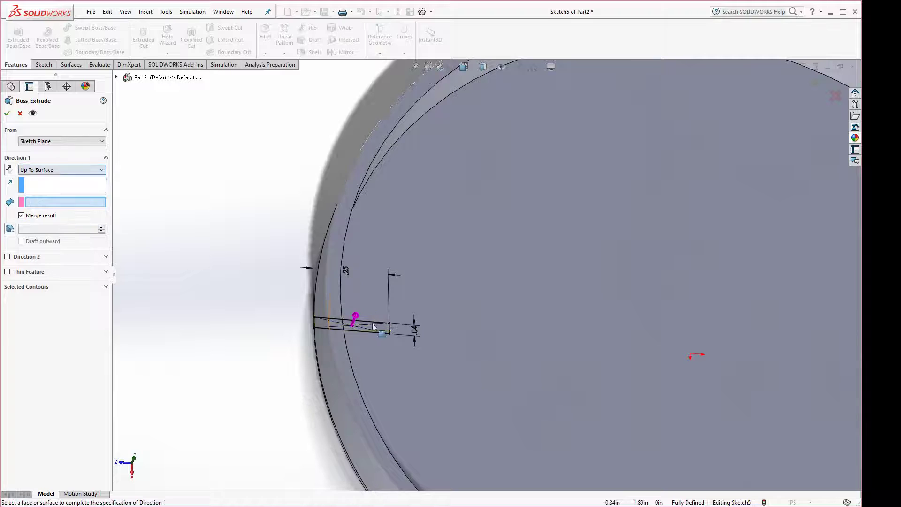
{"action": "left_click", "coordinate": [329, 293]}
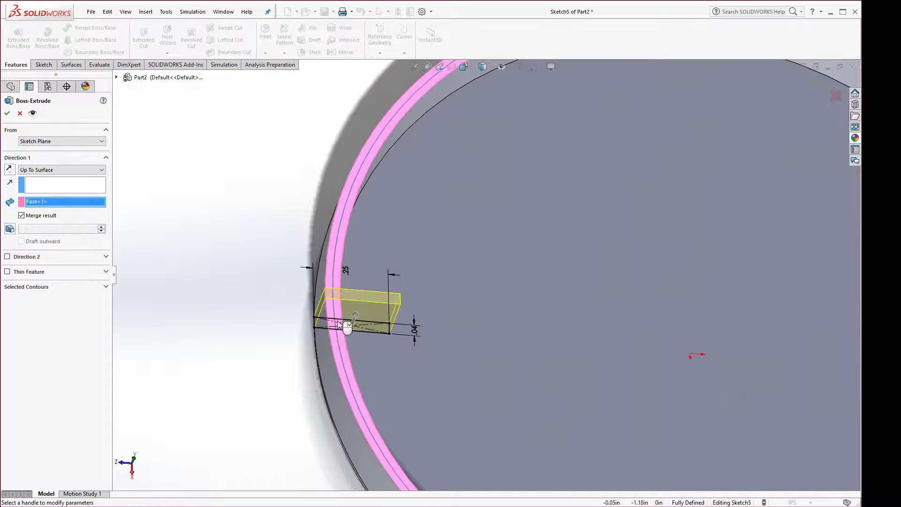
{"action": "left_click", "coordinate": [6, 114]}
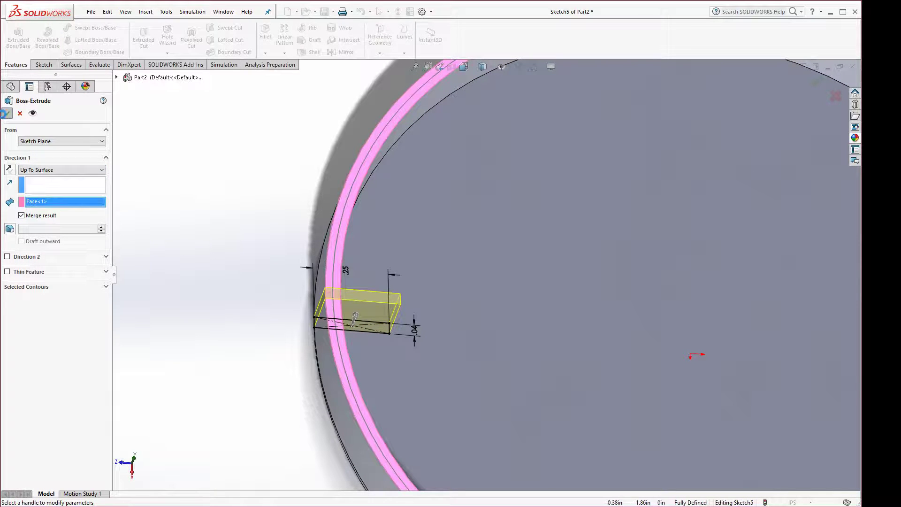
{"action": "left_click", "coordinate": [331, 288]}
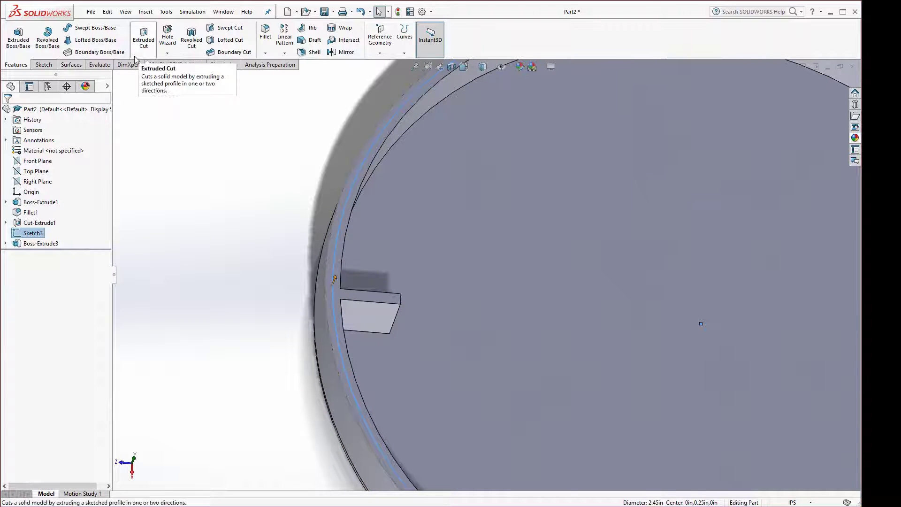
{"action": "left_click", "coordinate": [144, 37]}
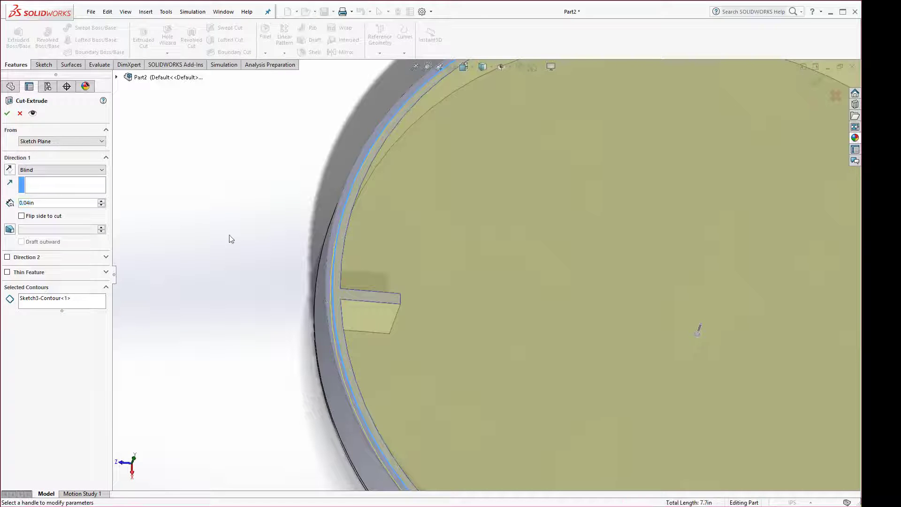
{"action": "left_click", "coordinate": [20, 113]}
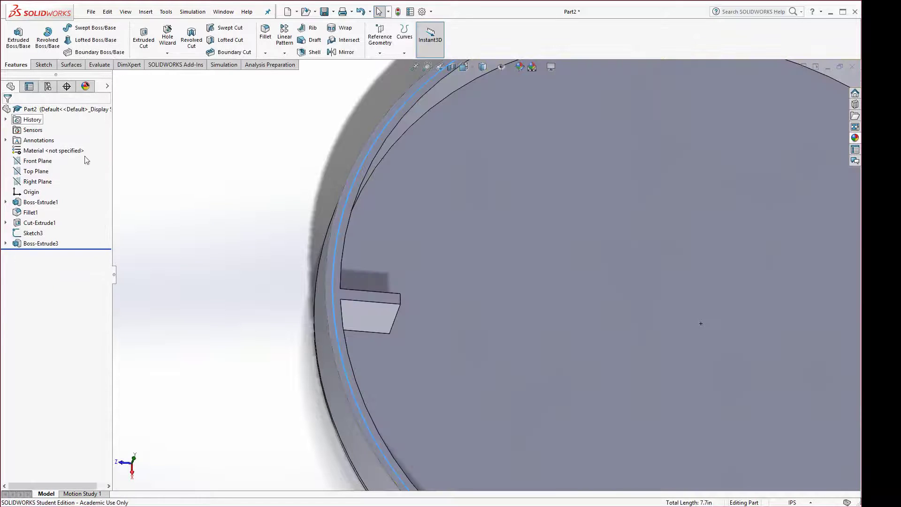
- Cut the whole ring profile of Sketch3 into the rim with a Blind Extruded Cut 0.04 in deep
{"action": "left_click", "coordinate": [28, 234]}
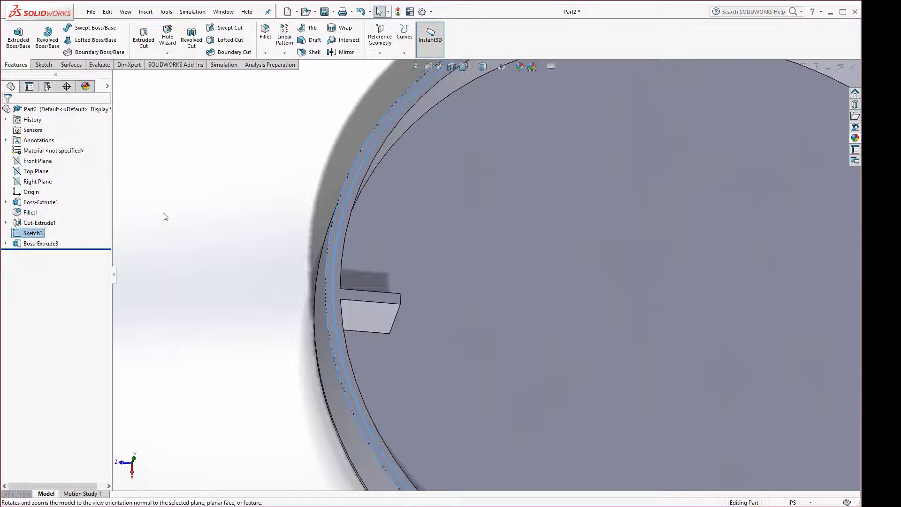
{"action": "left_click", "coordinate": [140, 42]}
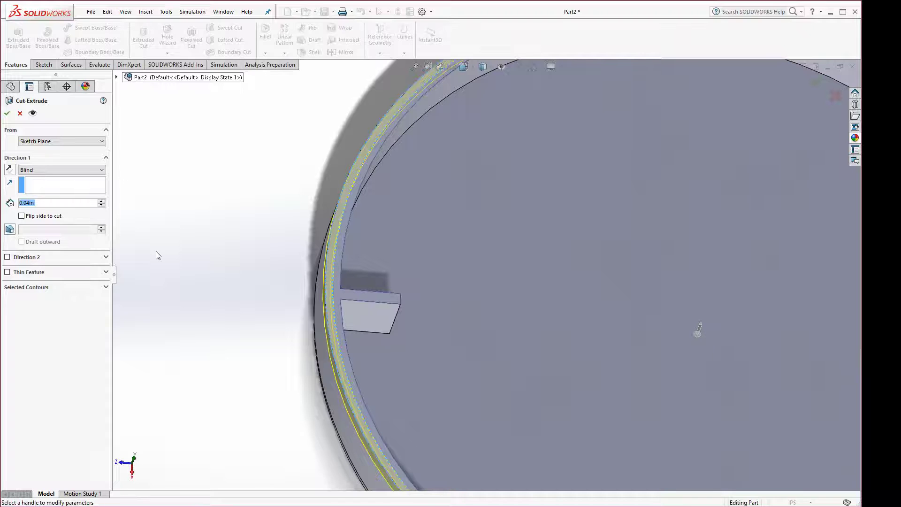
{"action": "middle_click_drag", "start_coordinate": [280, 345], "coordinate": [259, 261]}
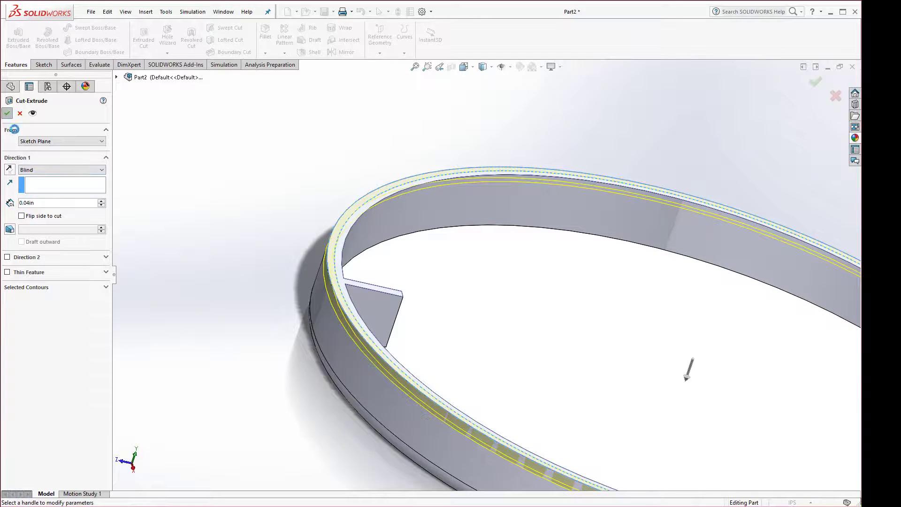
{"action": "left_click", "coordinate": [7, 113]}
{"action": "scroll", "coordinate": [334, 360], "scroll_direction": "up", "scroll_amount": 4}
{"action": "middle_click_drag", "start_coordinate": [362, 353], "coordinate": [352, 404]}
{"action": "scroll", "coordinate": [542, 311], "scroll_direction": "down", "scroll_amount": 2}
{"action": "scroll", "coordinate": [501, 310], "scroll_direction": "up", "scroll_amount": 3}
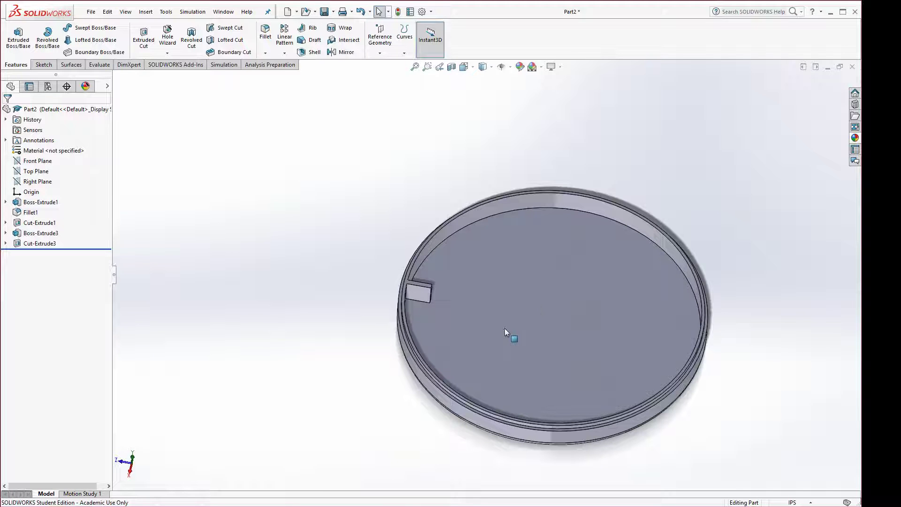
- Start a sketch on the Right Plane, face the sketch plane, and show the model in wireframe
{"action": "mouse_move", "coordinate": [426, 312]}
{"action": "middle_mouse_down"}
{"action": "mouse_move", "coordinate": [439, 301]}
{"action": "mouse_move", "coordinate": [442, 307]}
{"action": "middle_mouse_up"}
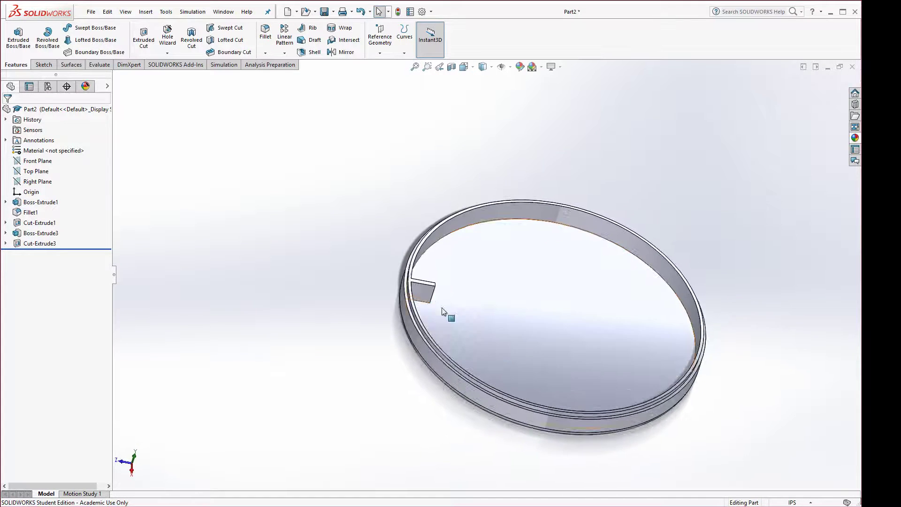
{"action": "scroll", "coordinate": [443, 308], "scroll_direction": "up", "scroll_amount": 3}
{"action": "scroll", "coordinate": [563, 315], "scroll_direction": "down", "scroll_amount": 3}
{"action": "scroll", "coordinate": [464, 286], "scroll_direction": "down", "scroll_amount": 2}
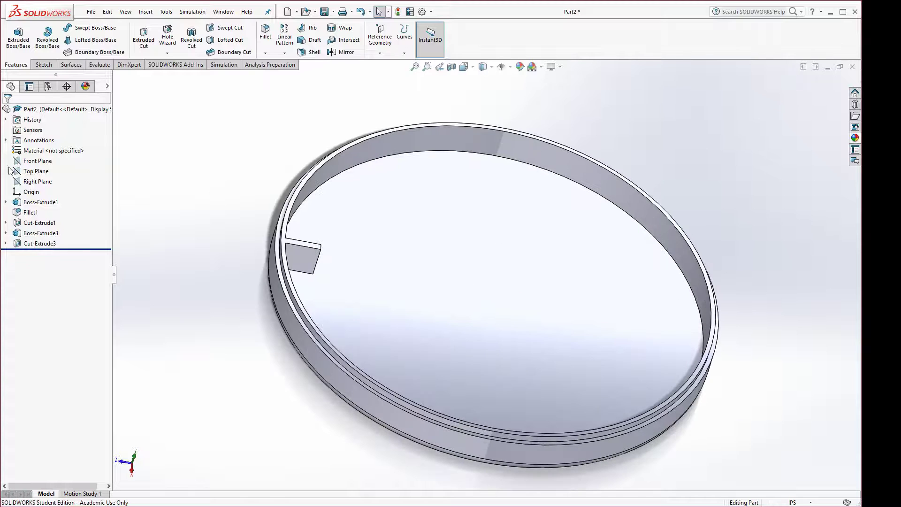
{"action": "left_click", "coordinate": [28, 182]}
{"action": "left_click", "coordinate": [37, 171]}
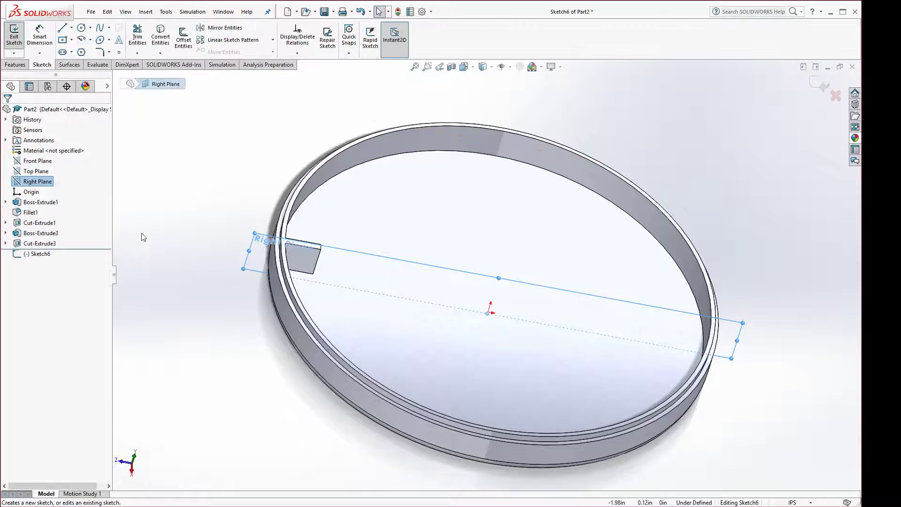
{"action": "key", "text": "space"}
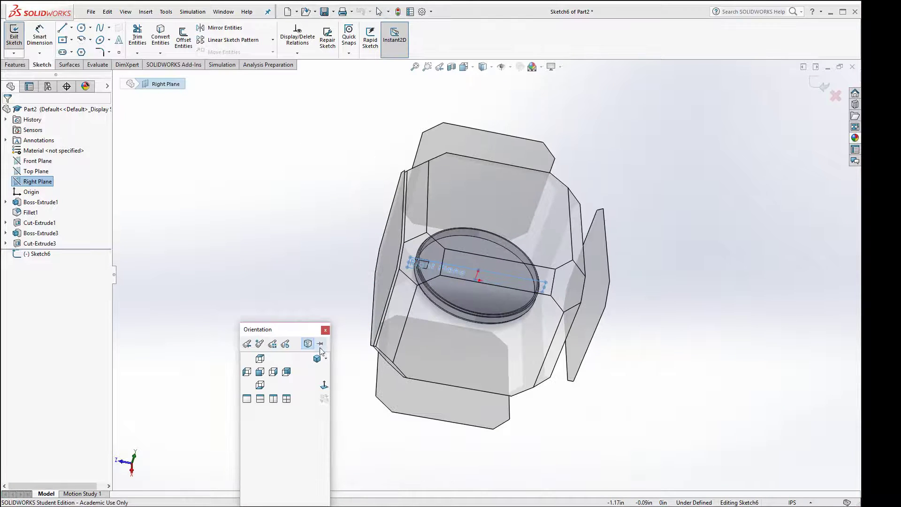
{"action": "left_click", "coordinate": [324, 386]}
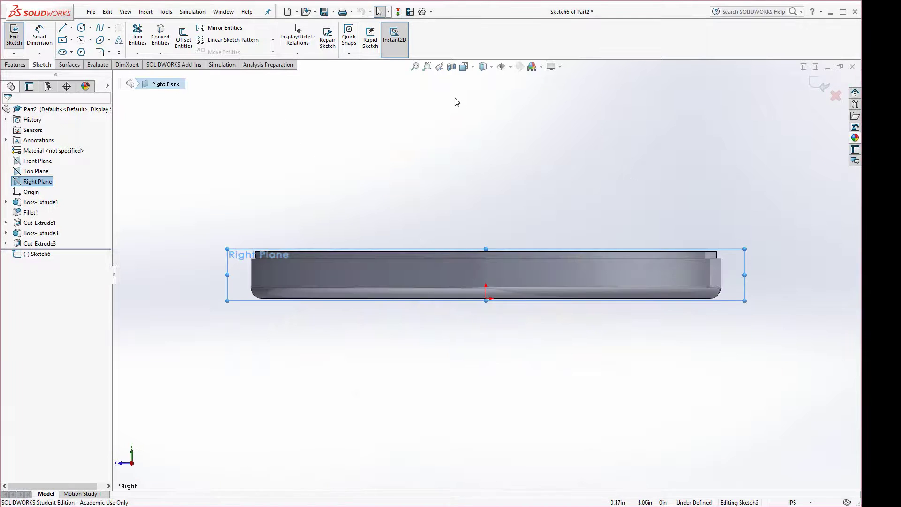
{"action": "left_click", "coordinate": [483, 67]}
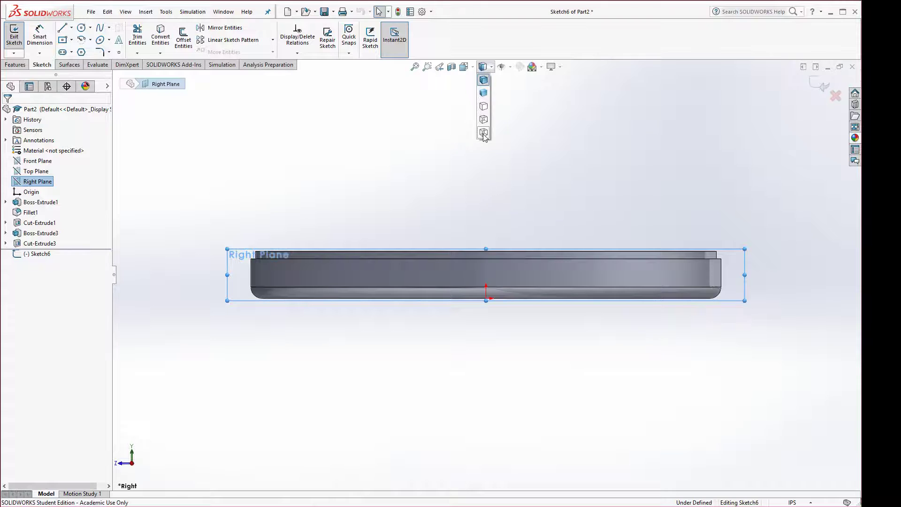
{"action": "left_click", "coordinate": [483, 133]}
{"action": "scroll", "coordinate": [330, 252], "scroll_direction": "down", "scroll_amount": 3}
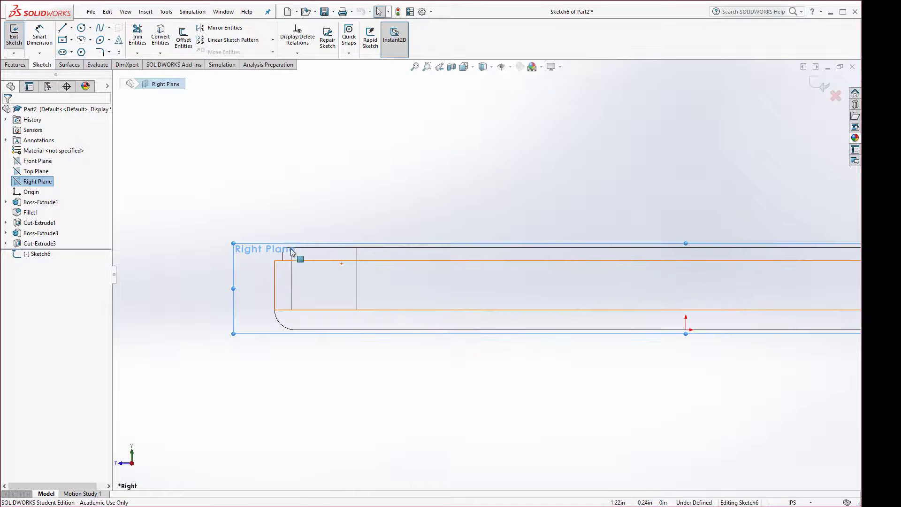
- Sketch a corner rectangle about 0.12 by 0.10 in, starting at the rib's upper inner corner and extending down towards the rim
{"action": "left_click", "coordinate": [72, 41]}
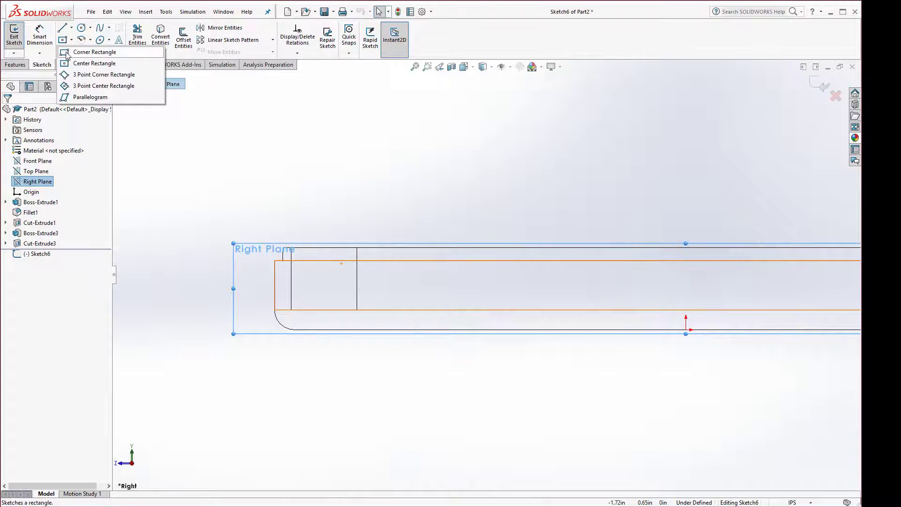
{"action": "left_click", "coordinate": [89, 52]}
{"action": "left_click", "coordinate": [357, 247]}
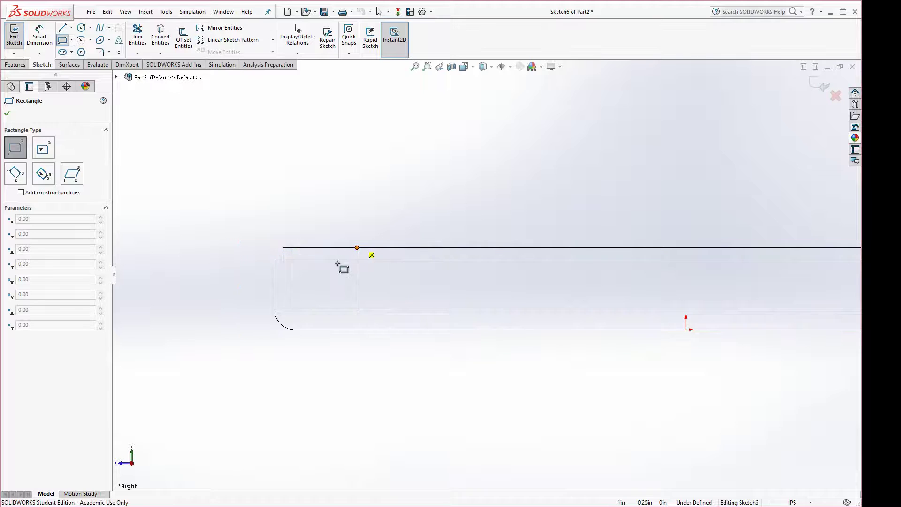
{"action": "left_click", "coordinate": [318, 281]}
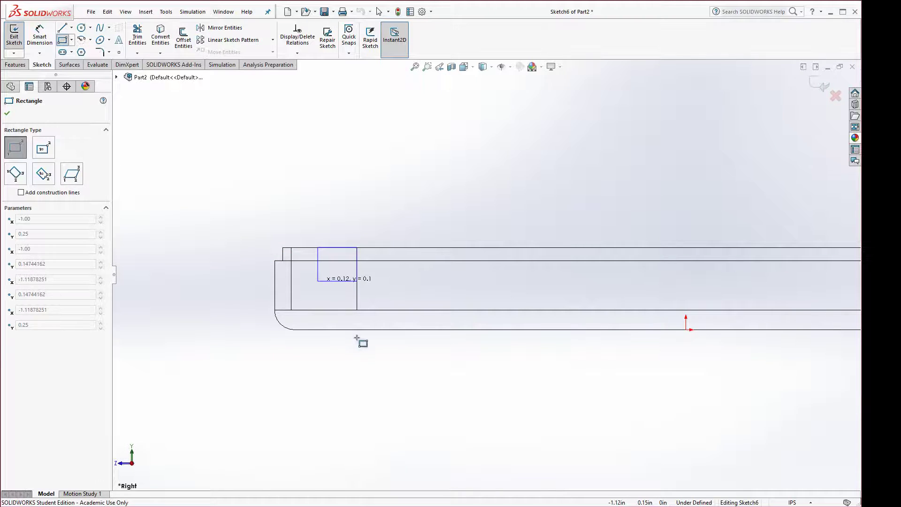
{"action": "key", "text": "Escape"}
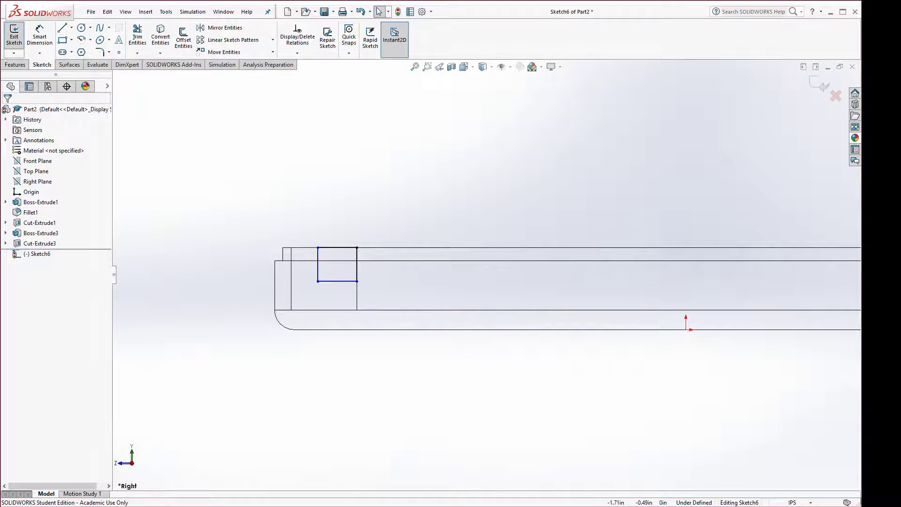
- Check Detail B of the PDF drawing in the browser and dimension the rectangle's lower edge 0.21 in above the bezel's bottom edge
{"action": "key", "text": "alt+Tab"}
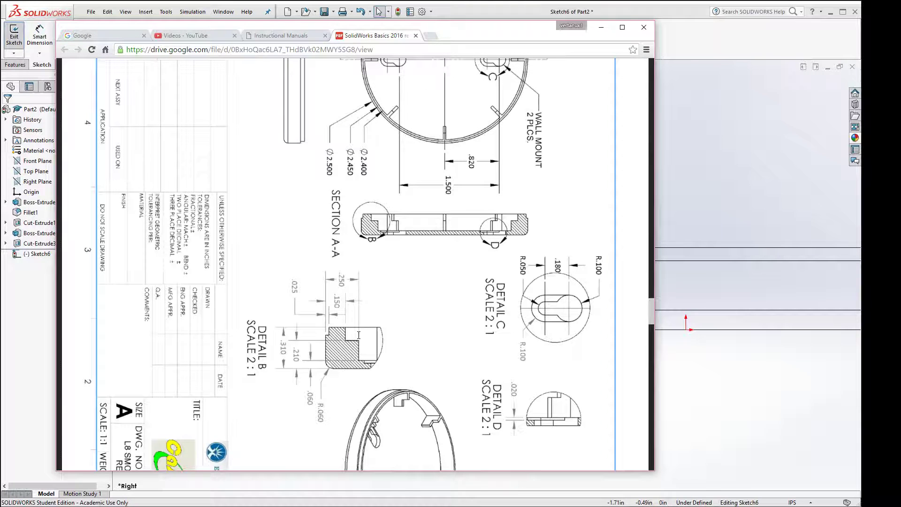
{"action": "left_click", "coordinate": [709, 379]}
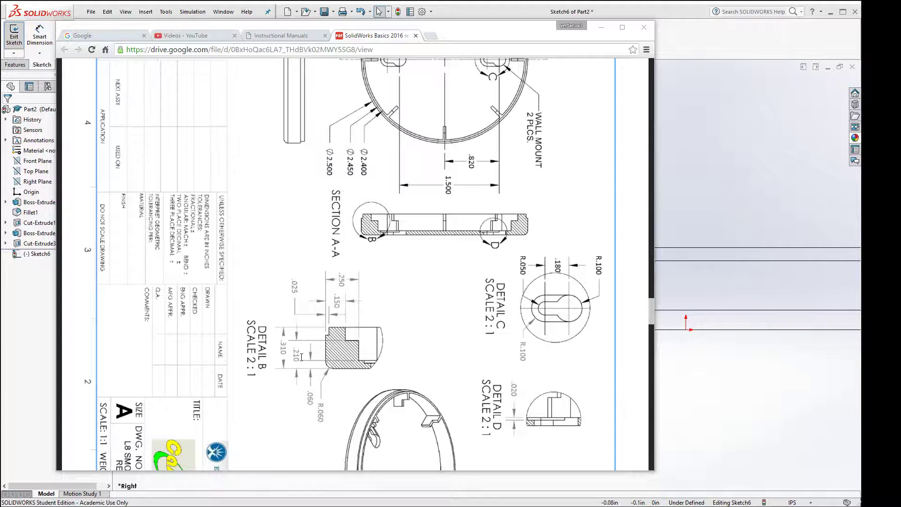
{"action": "left_click", "coordinate": [742, 196]}
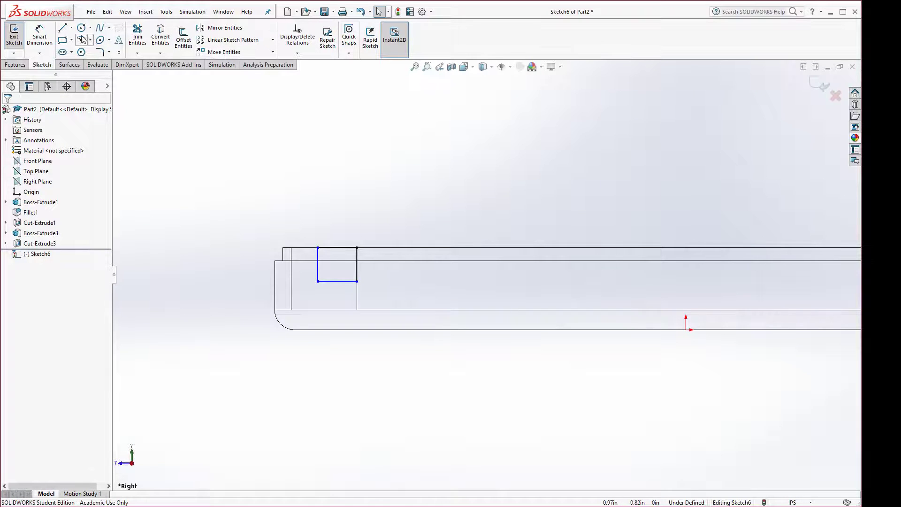
{"action": "left_click", "coordinate": [40, 36]}
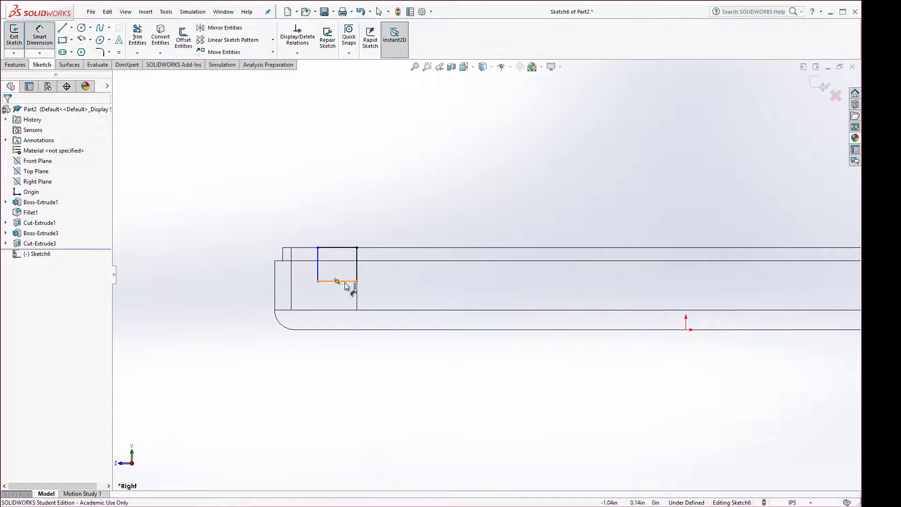
{"action": "left_click", "coordinate": [348, 281]}
{"action": "left_click", "coordinate": [374, 331]}
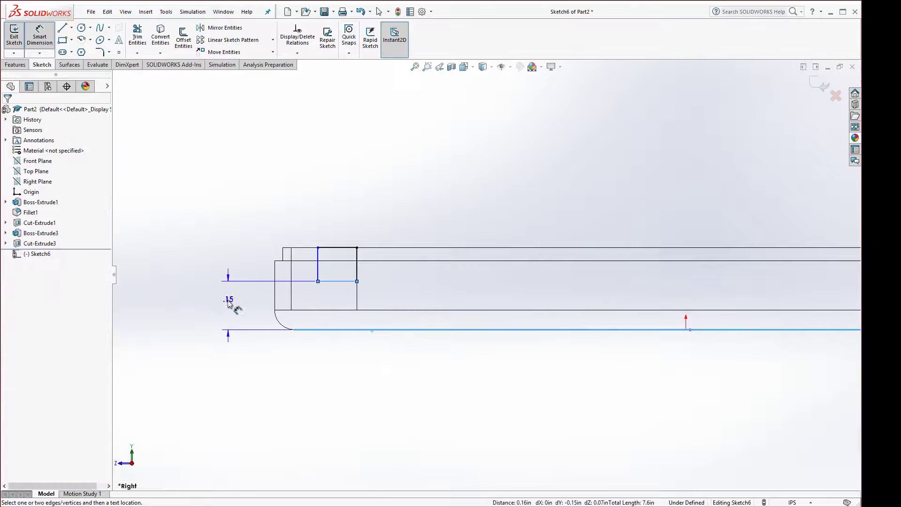
{"action": "left_click", "coordinate": [230, 305]}
{"action": "type", "text": ".21"}
{"action": "key", "text": "Return"}
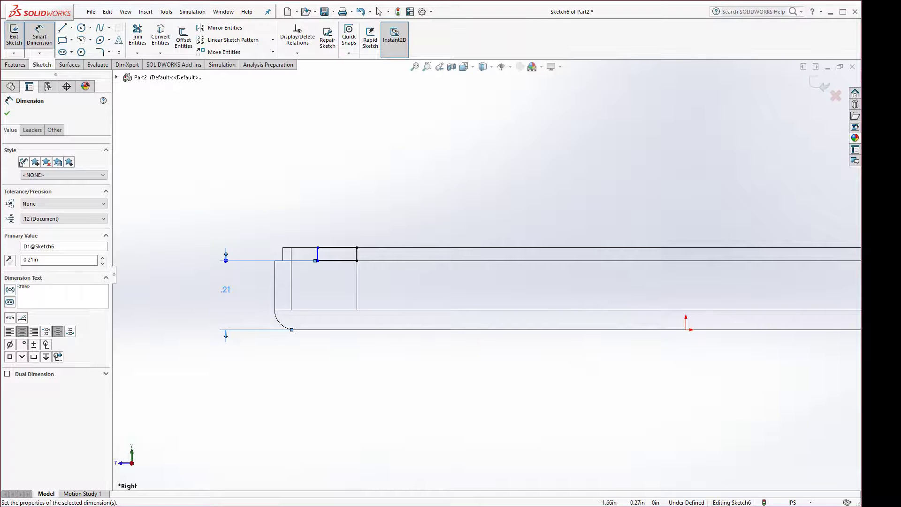
{"action": "key", "text": "Escape"}
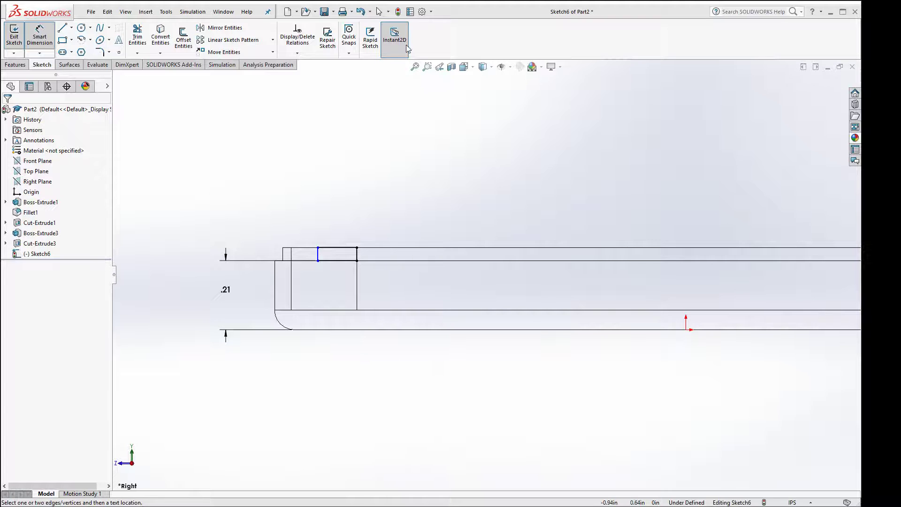
- Leave the sketch and set the depth of Boss-Extrude1 to 0.31 in
{"action": "left_click", "coordinate": [401, 15]}
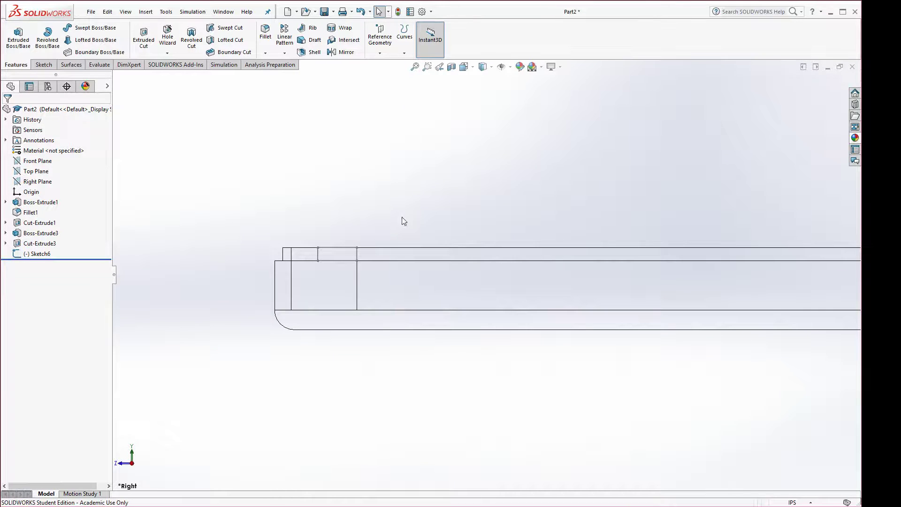
{"action": "left_click", "coordinate": [394, 289]}
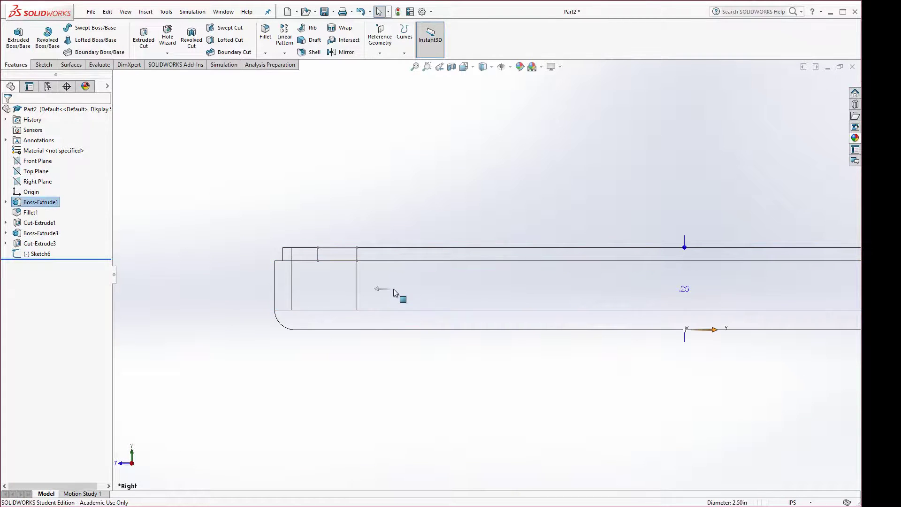
{"action": "left_click", "coordinate": [686, 290]}
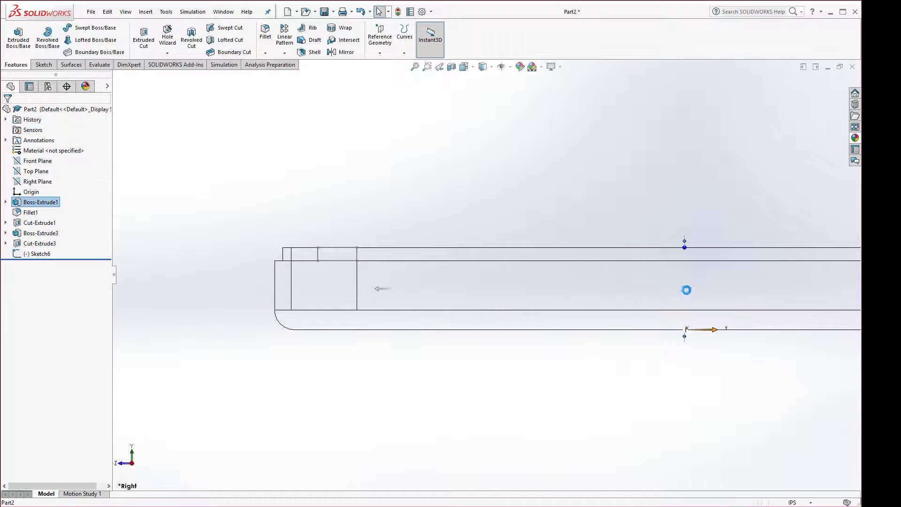
{"action": "type", "text": ".31"}
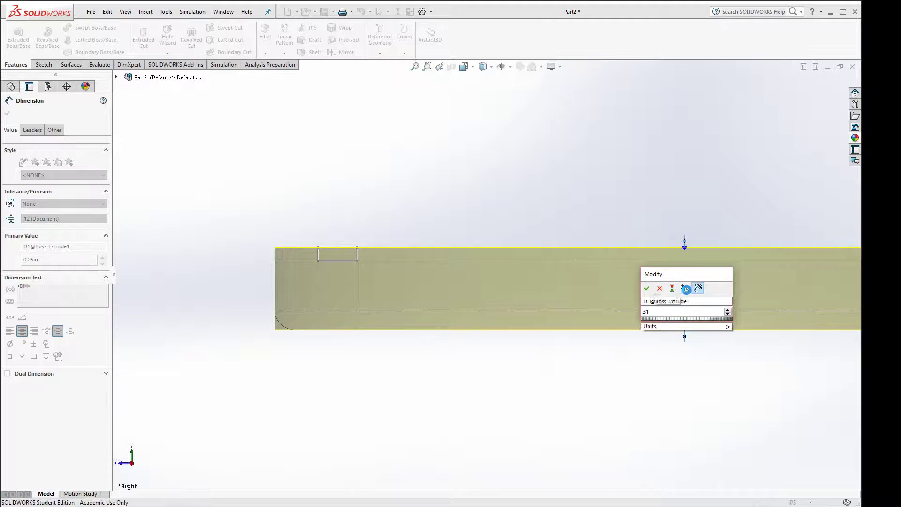
{"action": "left_click", "coordinate": [672, 288]}
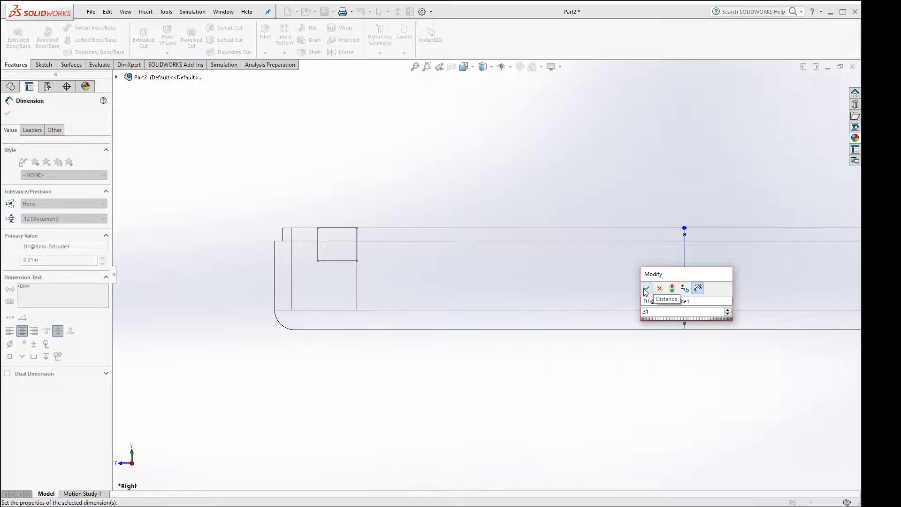
{"action": "left_click", "coordinate": [646, 289]}
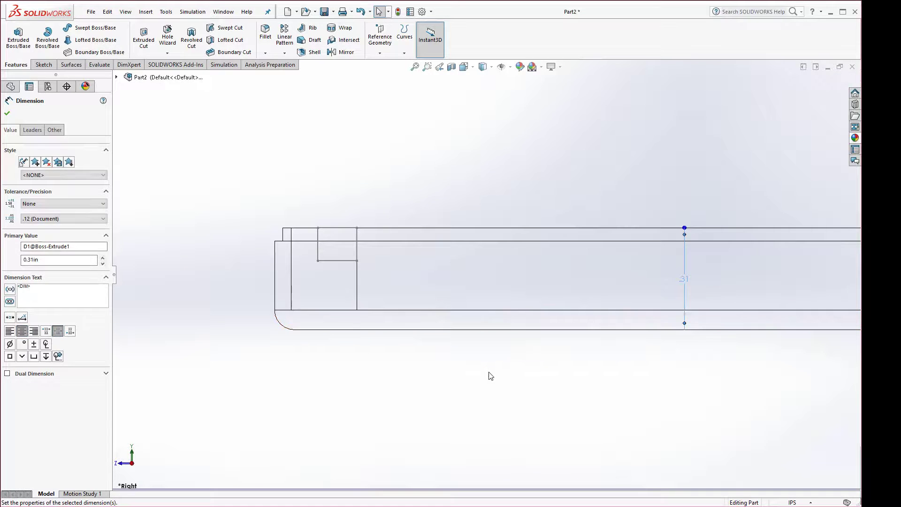
- Reopen Sketch6 and dimension the rectangle's width as 0.10 in
{"action": "double_click", "coordinate": [338, 261]}
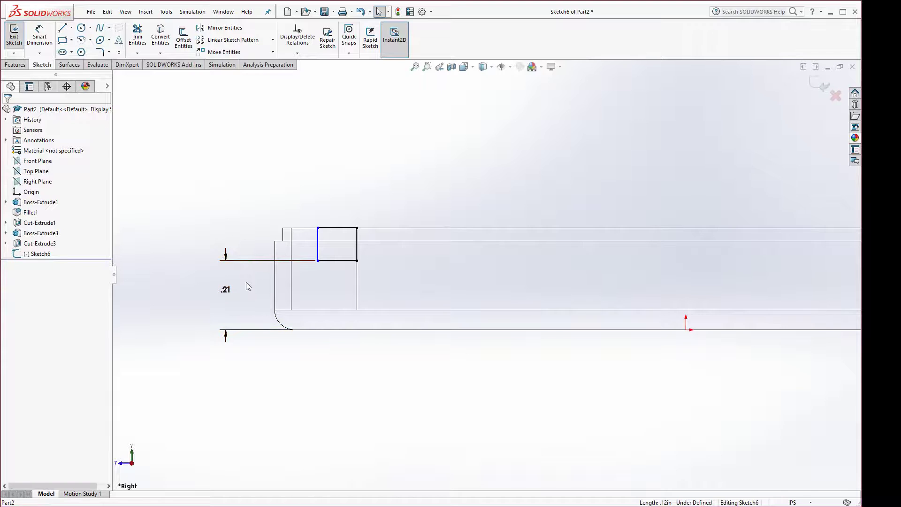
{"action": "left_click", "coordinate": [39, 35]}
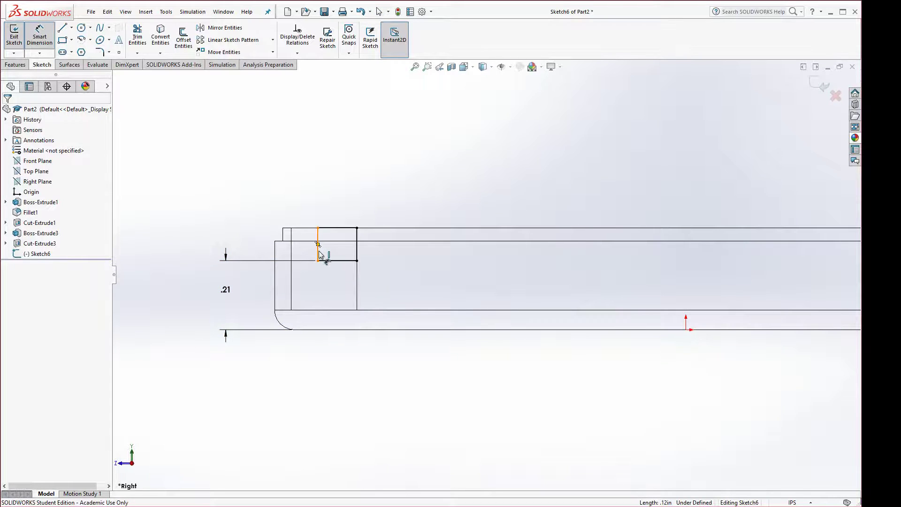
{"action": "left_click", "coordinate": [346, 228]}
{"action": "left_click", "coordinate": [346, 199]}
{"action": "type", "text": ".11878251in"}
{"action": "key", "text": "Return"}
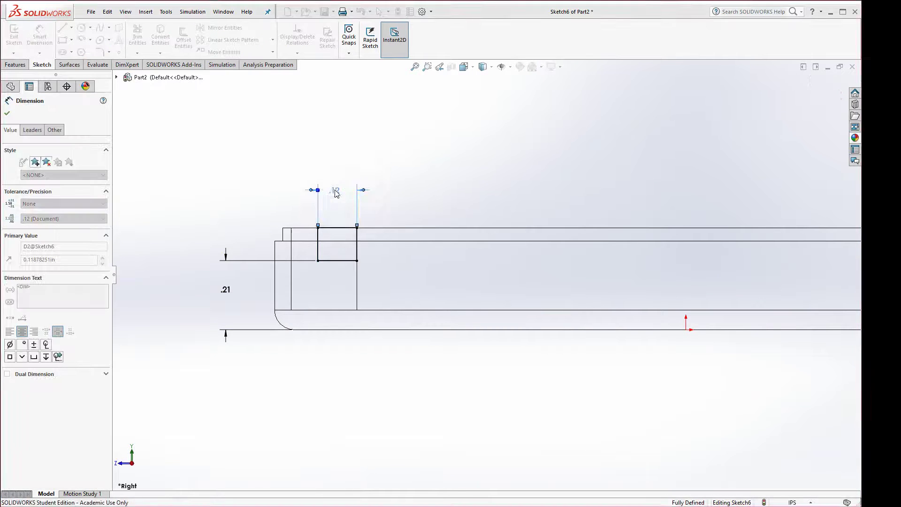
- Change the model's display style from wireframe to Shaded With Edges
{"action": "middle_click_drag", "start_coordinate": [273, 266], "coordinate": [256, 292]}
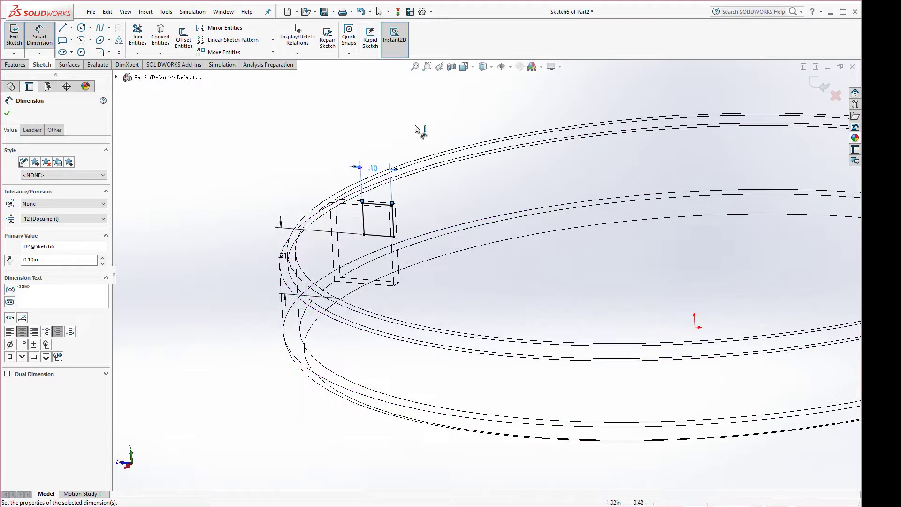
{"action": "left_click", "coordinate": [492, 71]}
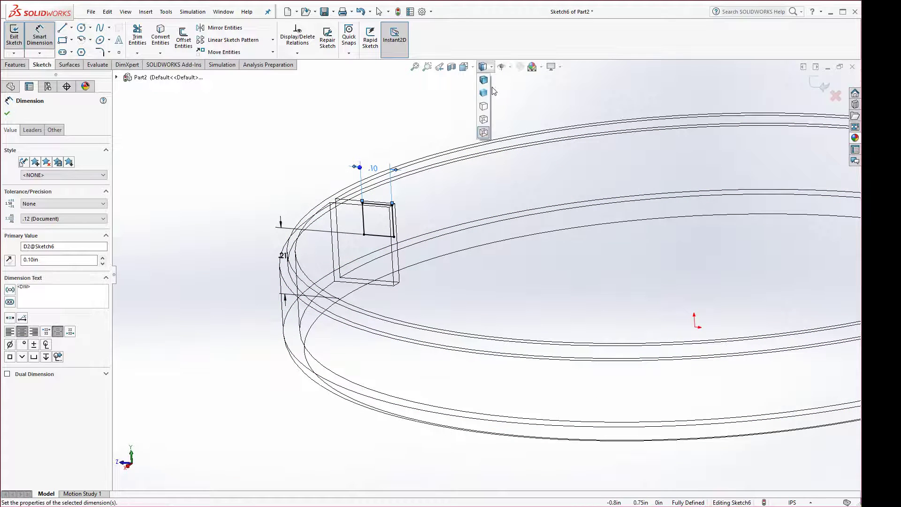
{"action": "left_click", "coordinate": [487, 82]}
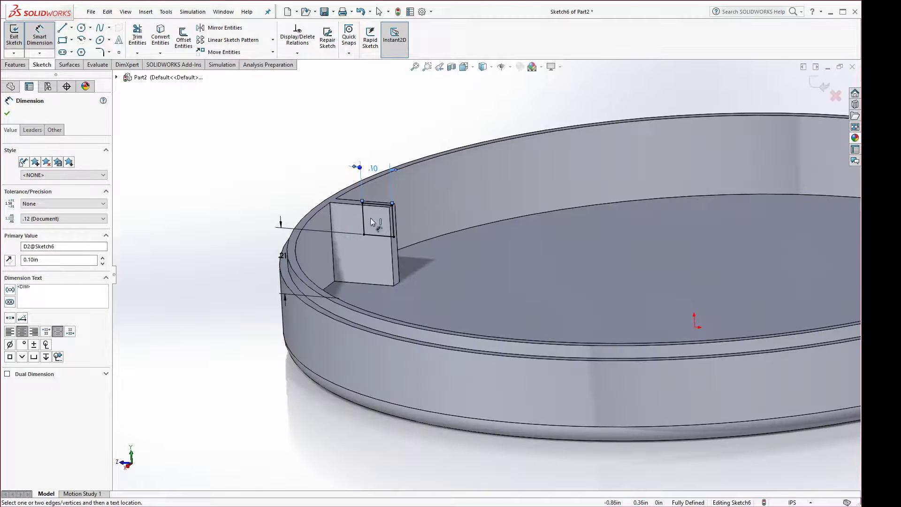
- Cut the sketched rectangle out of the rib with an Extruded Cut, Blind 0.04 in in both directions
{"action": "left_click", "coordinate": [15, 65]}
{"action": "left_click", "coordinate": [150, 55]}
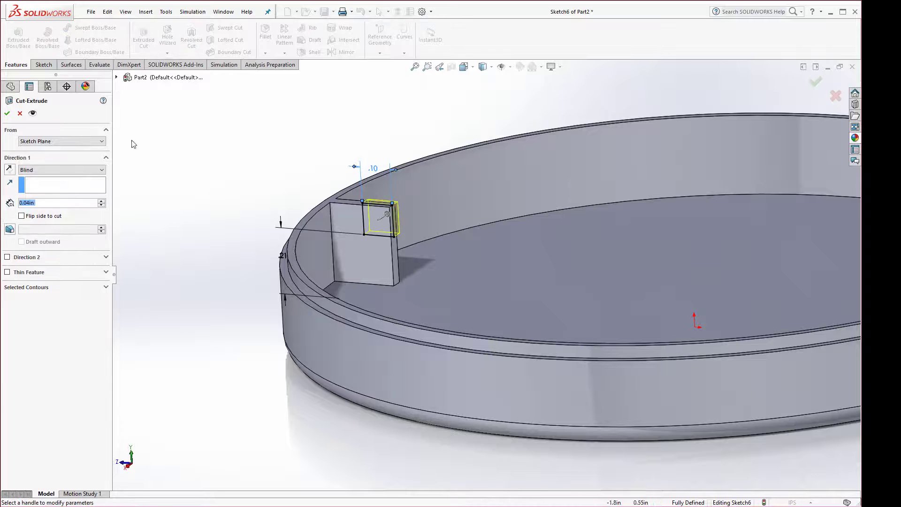
{"action": "left_click", "coordinate": [48, 172]}
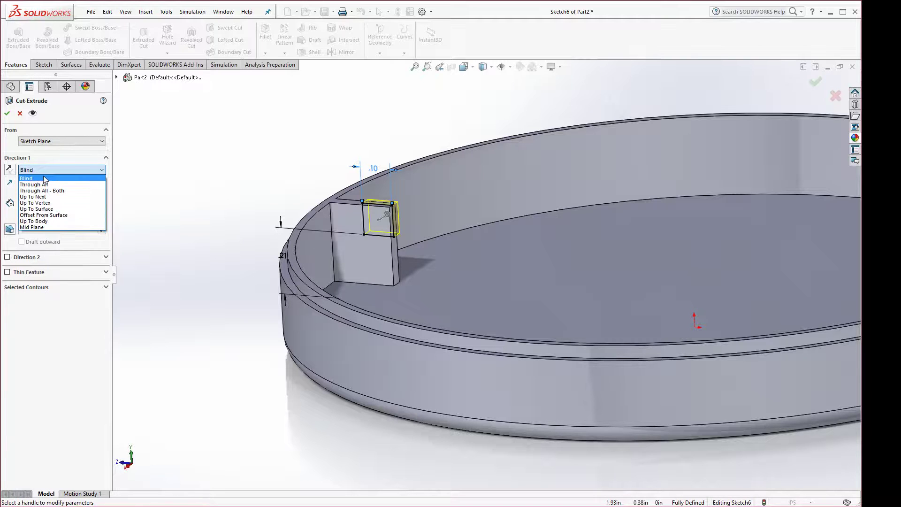
{"action": "left_click", "coordinate": [45, 177]}
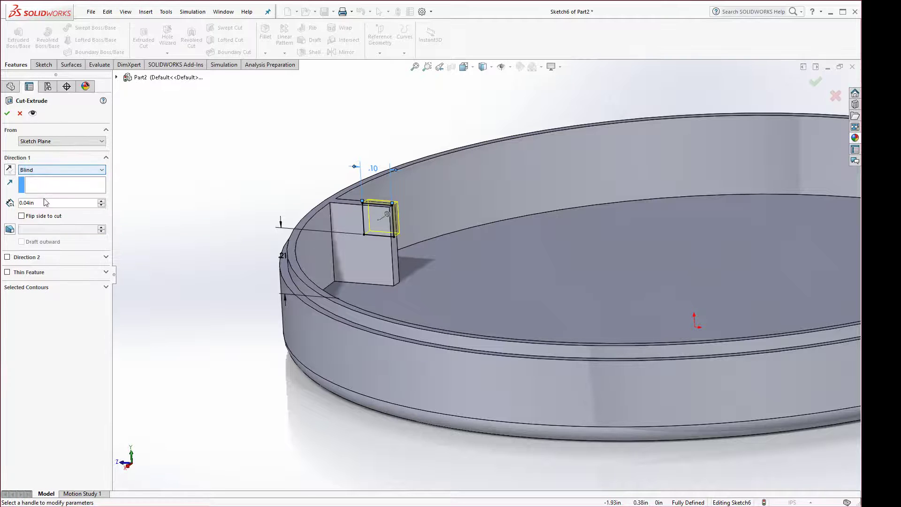
{"action": "left_click", "coordinate": [10, 259]}
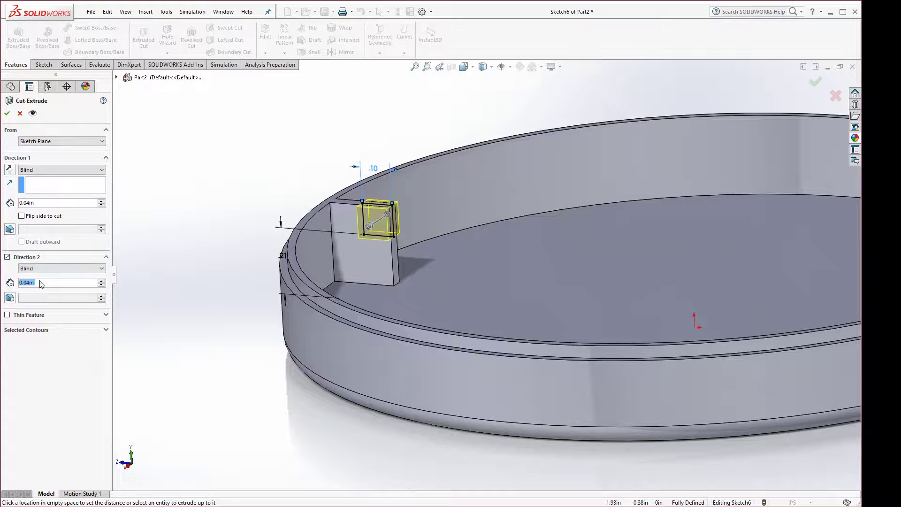
{"action": "scroll", "coordinate": [372, 277], "scroll_direction": "down", "scroll_amount": 4}
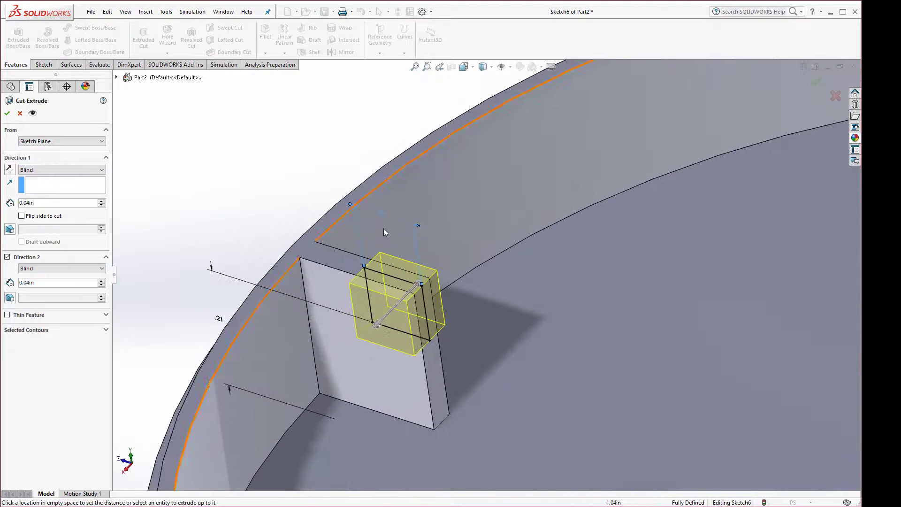
{"action": "left_click", "coordinate": [7, 113]}
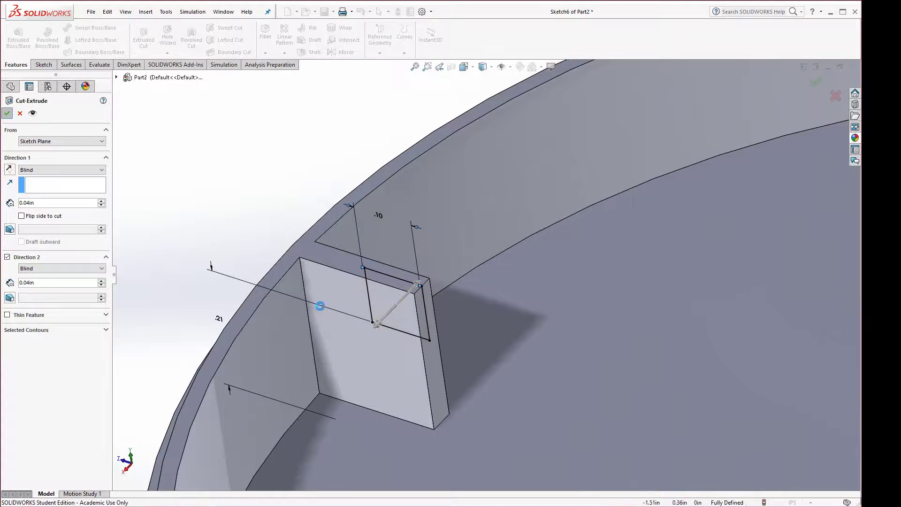
{"action": "scroll", "coordinate": [365, 272], "scroll_direction": "up", "scroll_amount": 2}
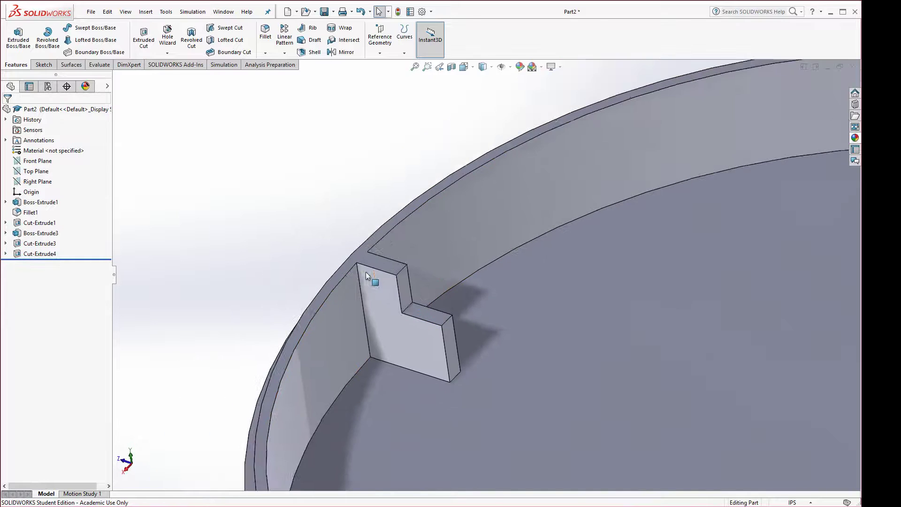
{"action": "scroll", "coordinate": [365, 273], "scroll_direction": "up", "scroll_amount": 3}
{"action": "scroll", "coordinate": [489, 301], "scroll_direction": "down", "scroll_amount": 3}
{"action": "mouse_move", "coordinate": [480, 296]}
{"action": "middle_mouse_down"}
{"action": "mouse_move", "coordinate": [503, 295]}
{"action": "mouse_move", "coordinate": [488, 294]}
{"action": "middle_mouse_up"}
{"action": "scroll", "coordinate": [491, 299], "scroll_direction": "up", "scroll_amount": 5}
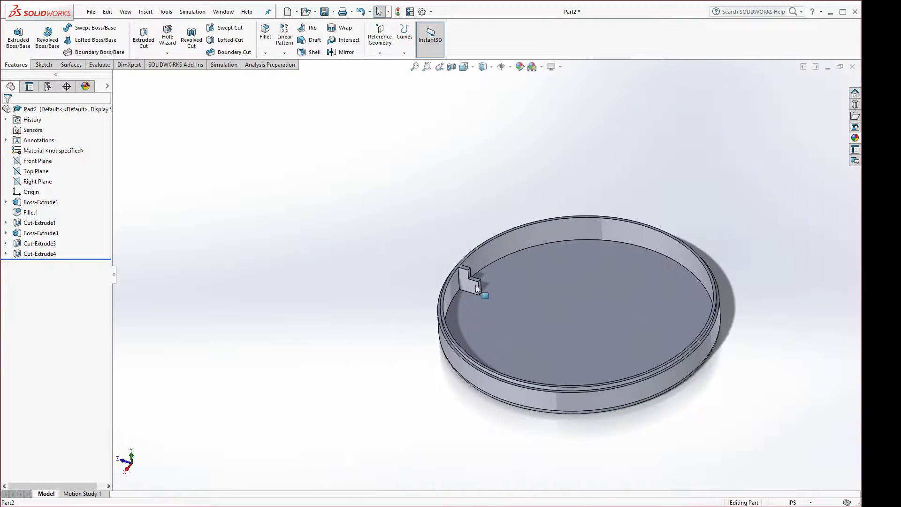
- Circular-pattern Boss-Extrude3 and Cut-Extrude4 around the bezel's outer cylindrical face with 8 equally spaced instances over 360 degrees
{"action": "left_click", "coordinate": [30, 244]}
{"action": "left_click", "coordinate": [25, 234]}
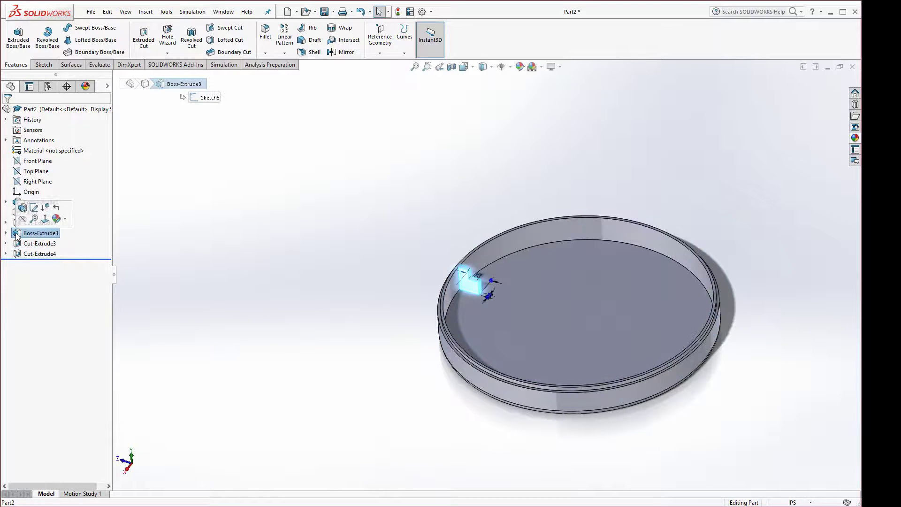
{"action": "left_click", "coordinate": [28, 254], "text": "ctrl"}
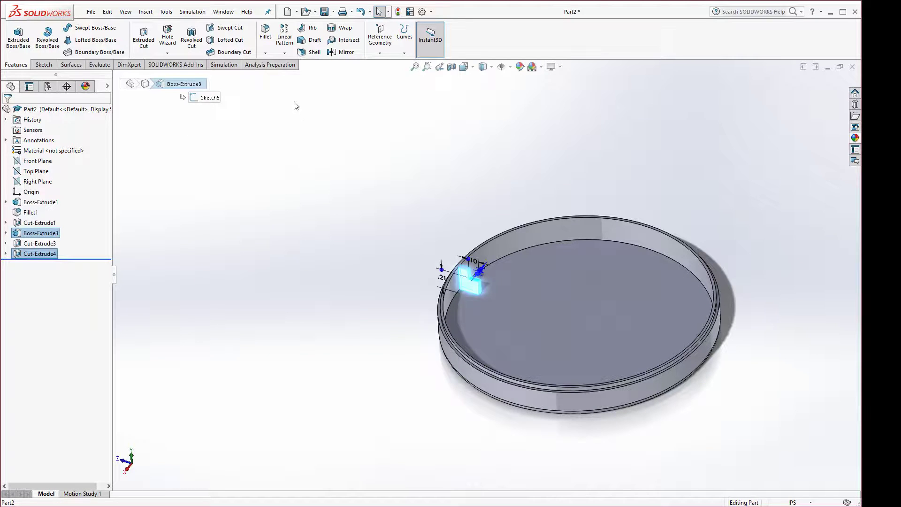
{"action": "left_click", "coordinate": [284, 53]}
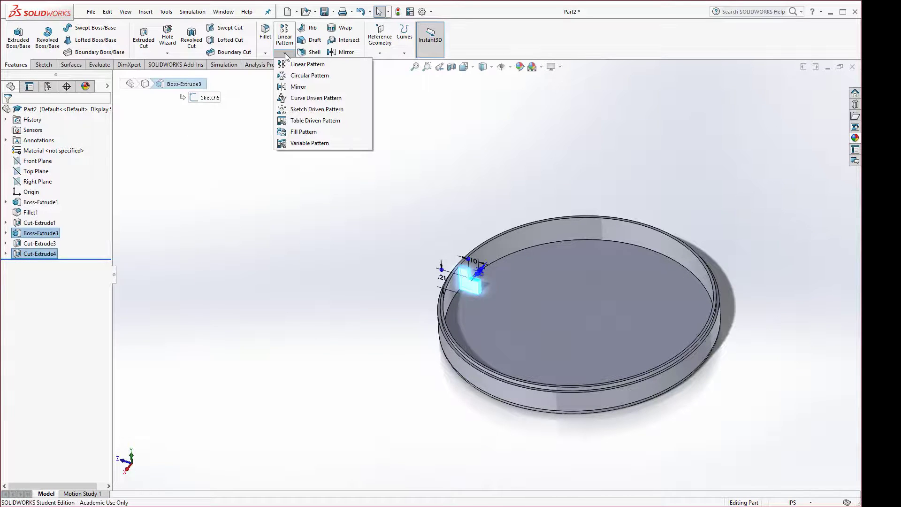
{"action": "left_click", "coordinate": [309, 75]}
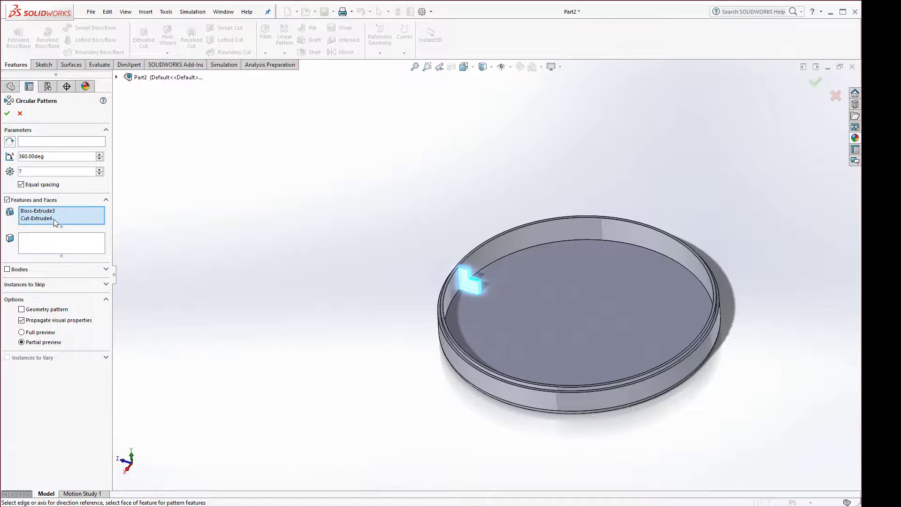
{"action": "left_click", "coordinate": [36, 142]}
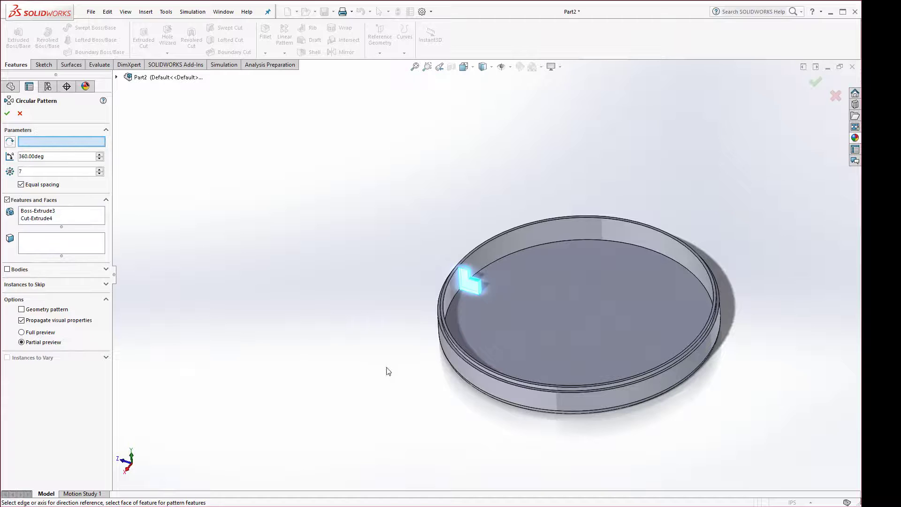
{"action": "left_click", "coordinate": [467, 368]}
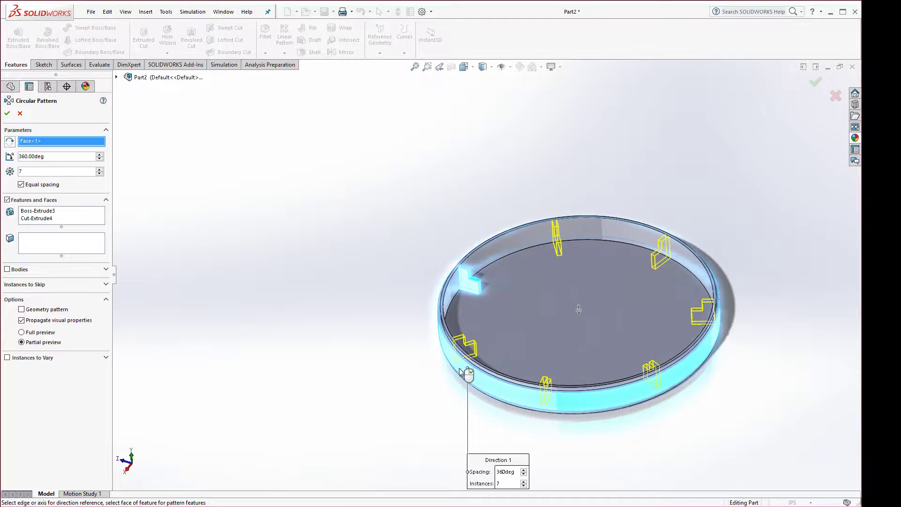
{"action": "left_click", "coordinate": [99, 170]}
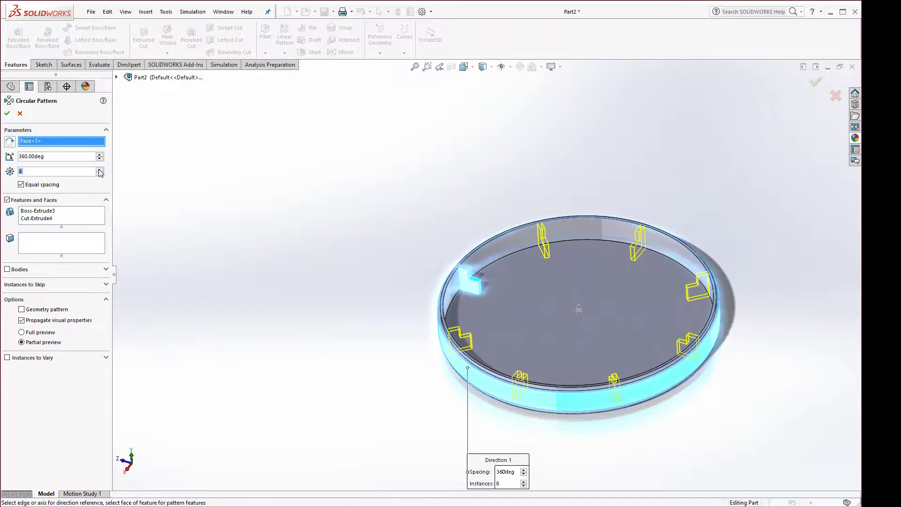
{"action": "left_click", "coordinate": [8, 113]}
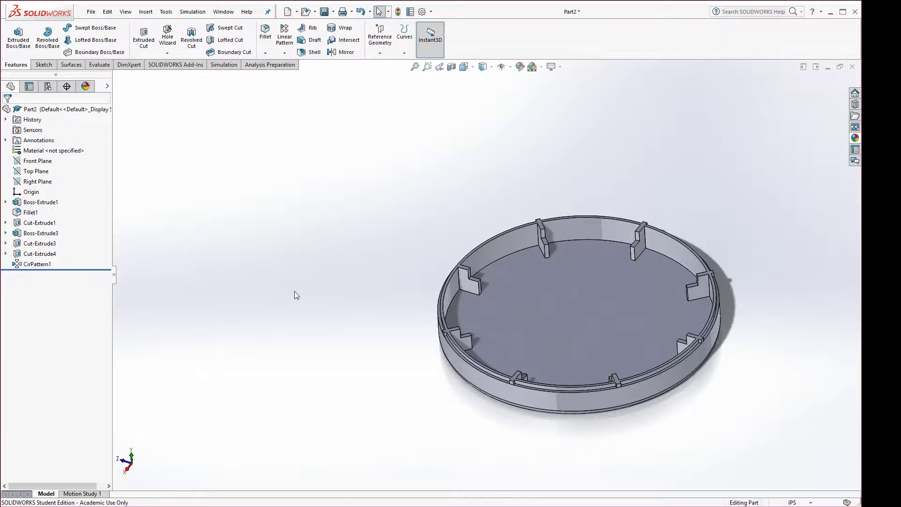
- Reorder Cut-Extrude3 in the feature tree to come after CirPattern1, so the rim cut also trims the patterned ribs
{"action": "middle_click_drag", "start_coordinate": [296, 295], "coordinate": [307, 322]}
{"action": "scroll", "coordinate": [529, 354], "scroll_direction": "down", "scroll_amount": 4}
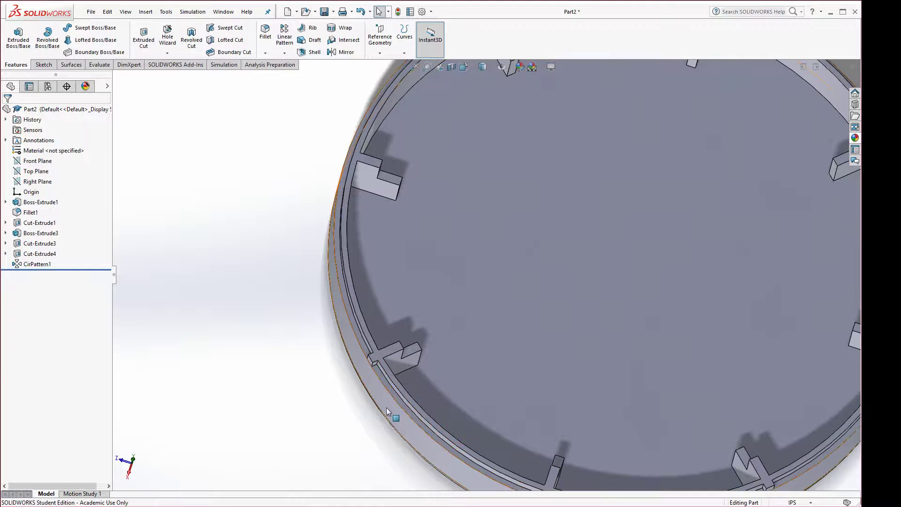
{"action": "scroll", "coordinate": [387, 412], "scroll_direction": "up", "scroll_amount": 4}
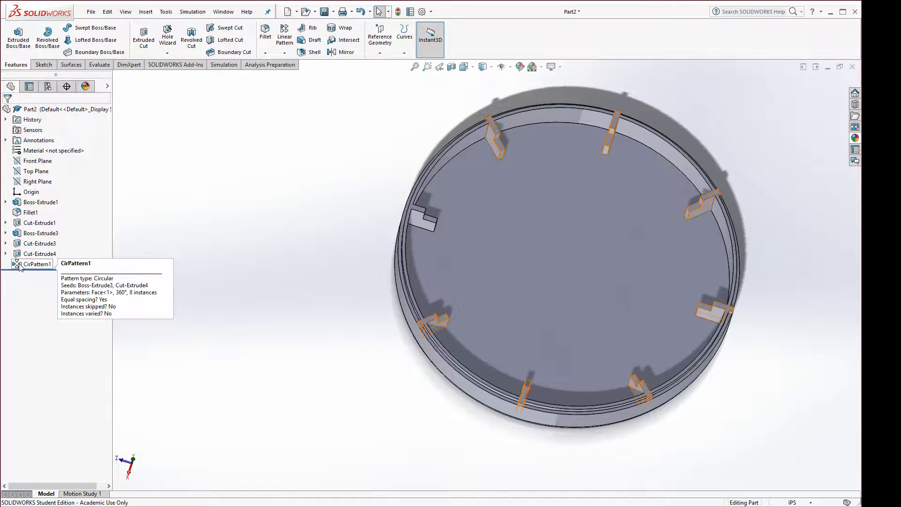
{"action": "mouse_move", "coordinate": [20, 265]}
{"action": "left_mouse_down"}
{"action": "mouse_move", "coordinate": [39, 229]}
{"action": "mouse_move", "coordinate": [23, 268]}
{"action": "left_mouse_up"}
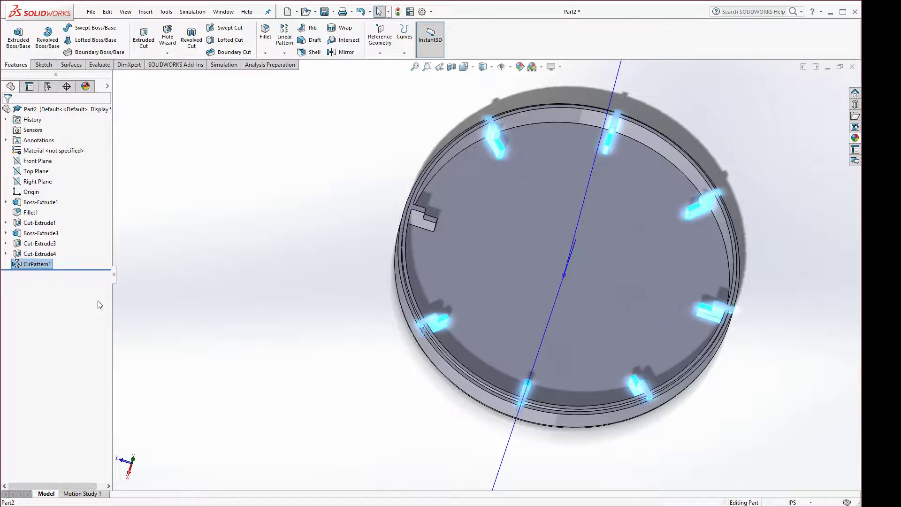
{"action": "left_click", "coordinate": [40, 243]}
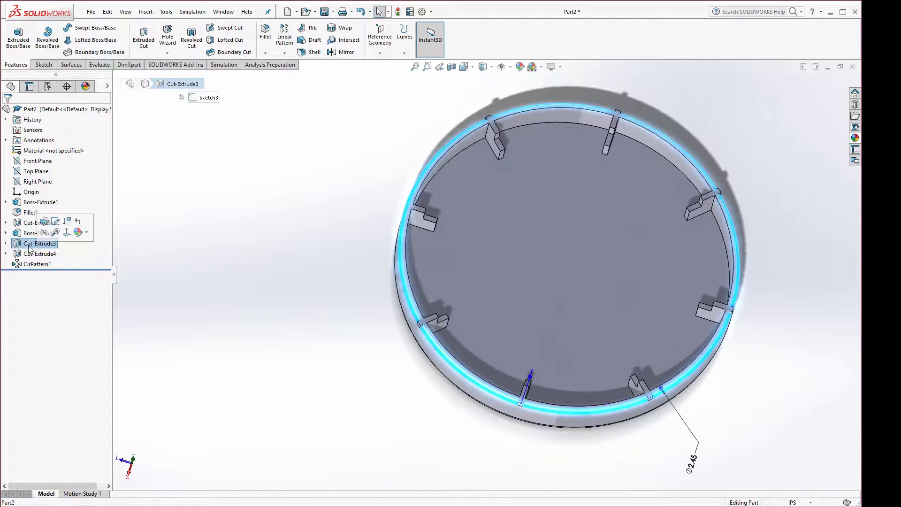
{"action": "left_click_drag", "start_coordinate": [29, 249], "coordinate": [58, 269]}
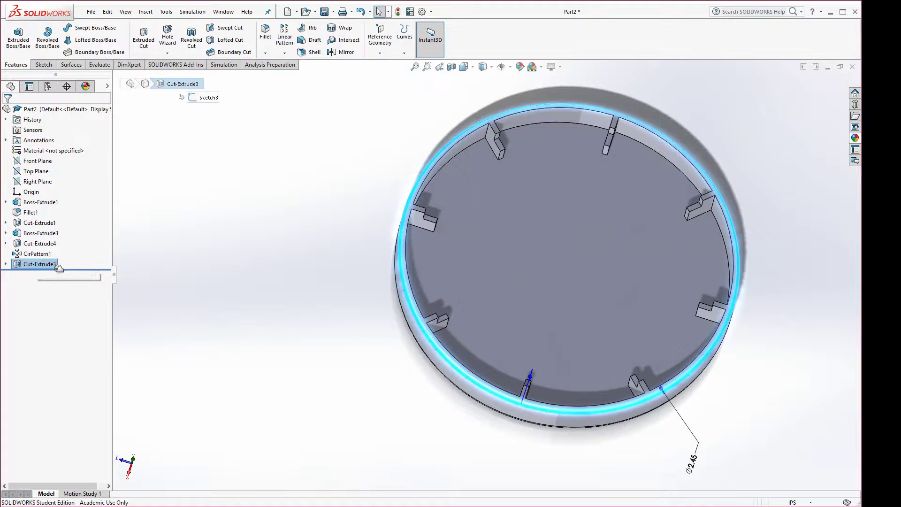
{"action": "left_click", "coordinate": [248, 307]}
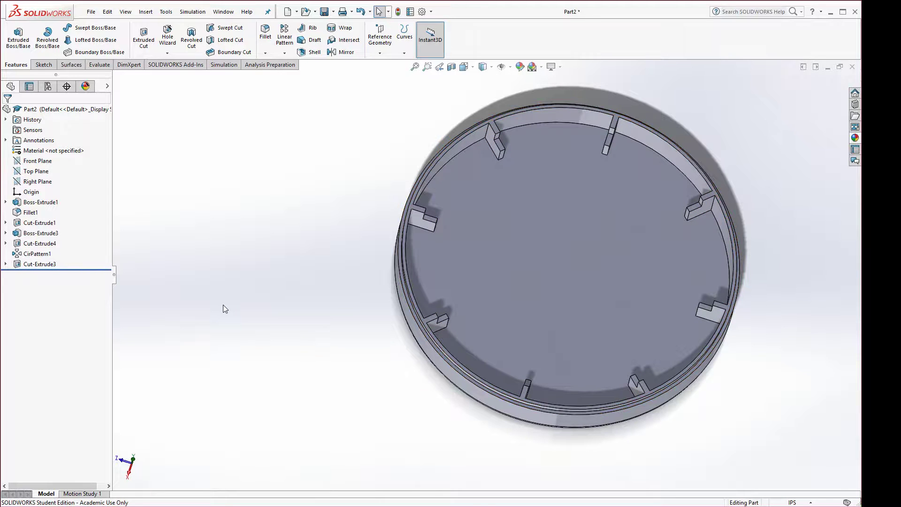
- Start a sketch on the bezel's inner floor face and orient the model to the Top view
{"action": "middle_click_drag", "start_coordinate": [285, 324], "coordinate": [263, 282]}
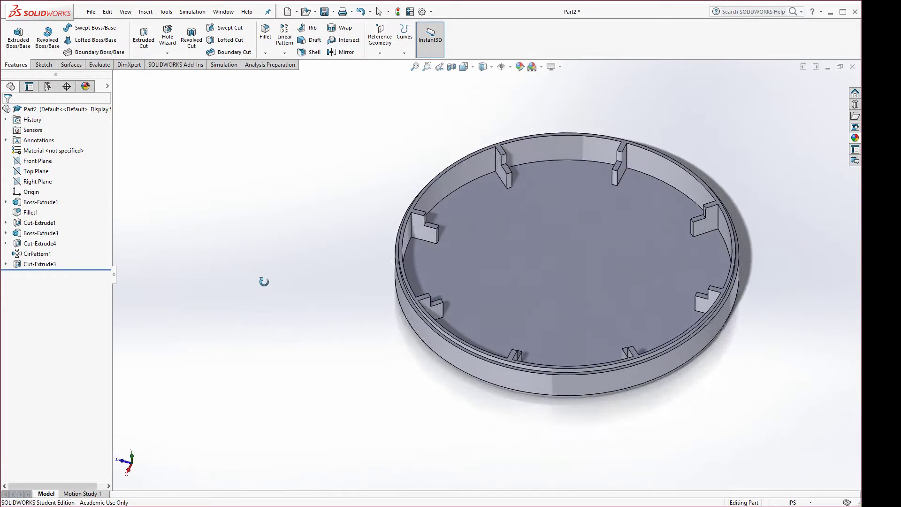
{"action": "scroll", "coordinate": [602, 277], "scroll_direction": "down", "scroll_amount": 3}
{"action": "left_click", "coordinate": [541, 258]}
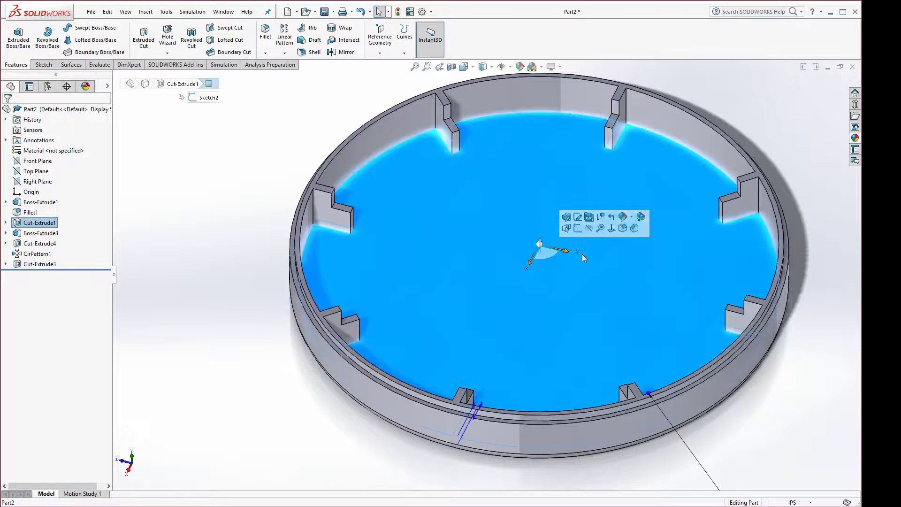
{"action": "left_click", "coordinate": [580, 232]}
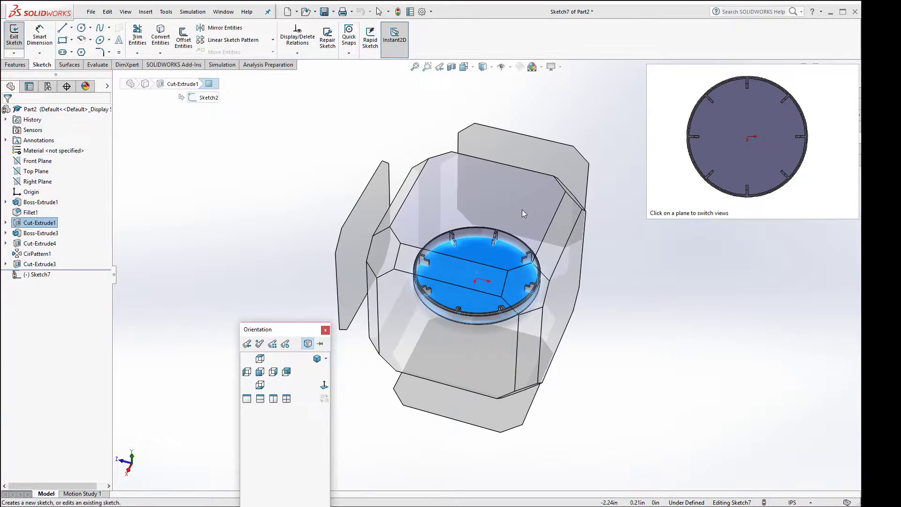
{"action": "left_click", "coordinate": [522, 210]}
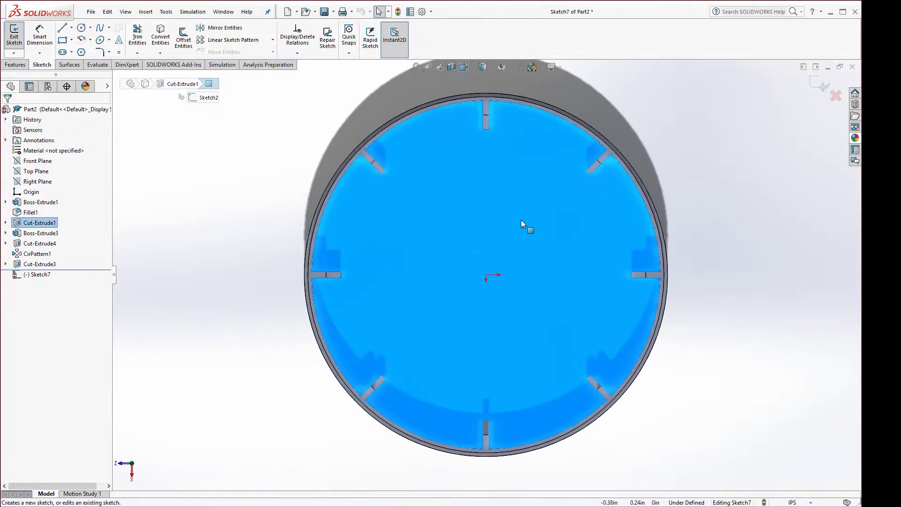
{"action": "key", "text": "space"}
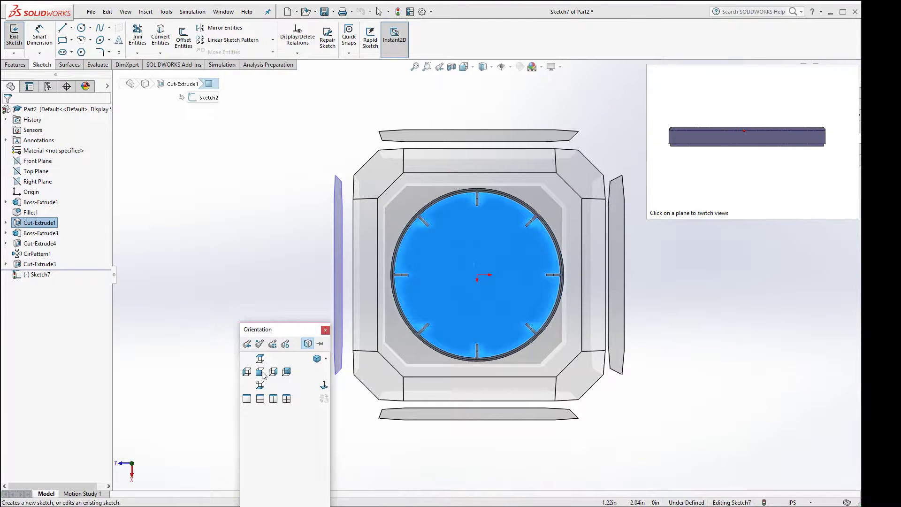
{"action": "left_click", "coordinate": [261, 374]}
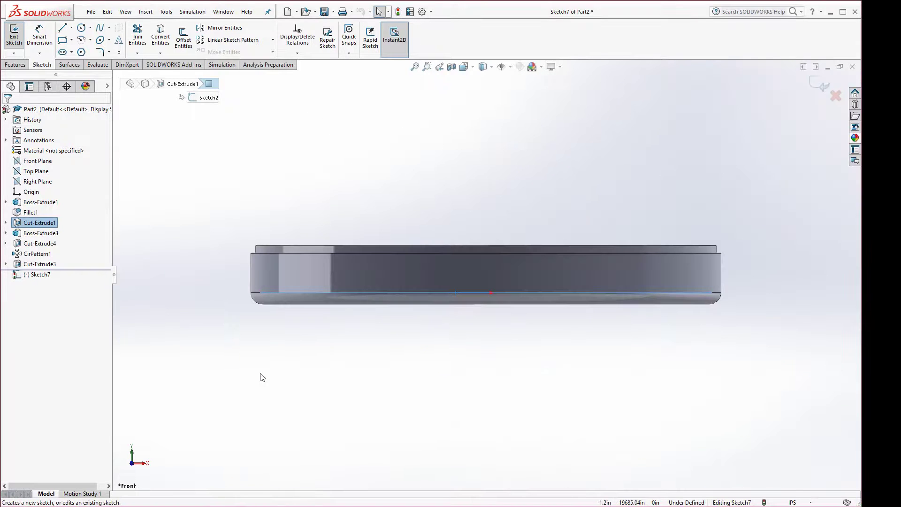
{"action": "key", "text": "space"}
{"action": "left_click", "coordinate": [264, 348]}
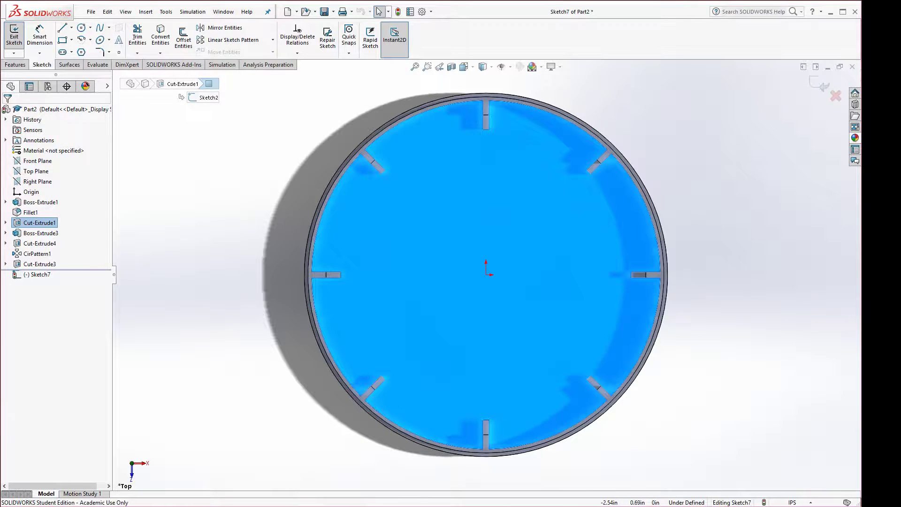
- Consult the PDF drawing's wall mount details, and sketch a vertical straight slot above the origin, about 0.29 in between centers and 0.18 in wide
{"action": "key", "text": "alt+Tab"}
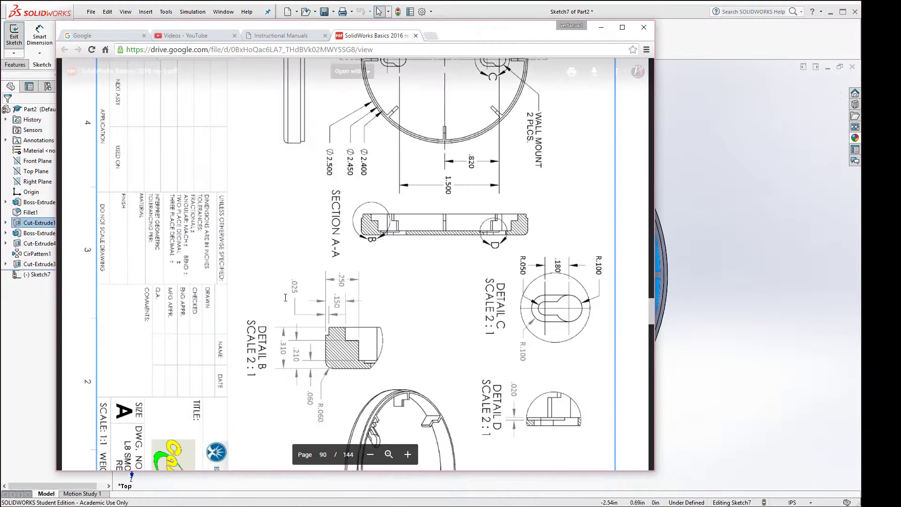
{"action": "scroll", "coordinate": [531, 340], "scroll_direction": "up", "scroll_amount": 3}
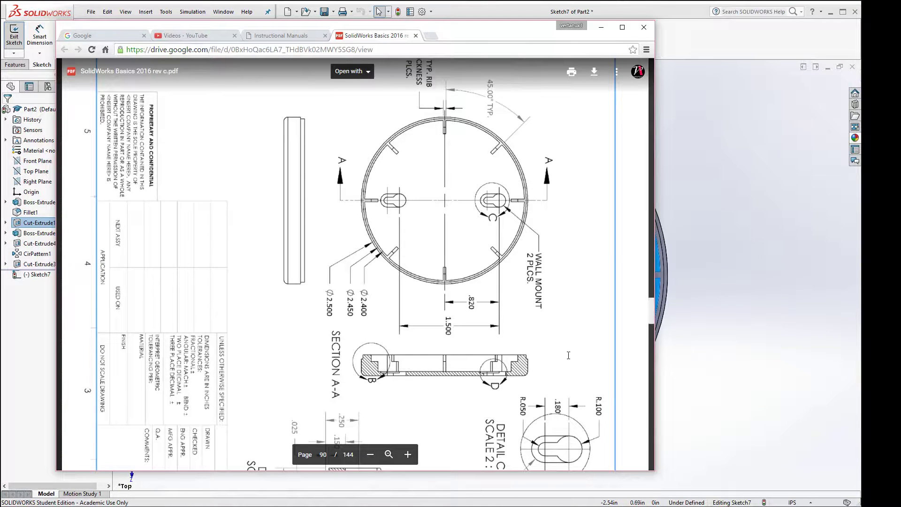
{"action": "scroll", "coordinate": [561, 337], "scroll_direction": "down", "scroll_amount": 3}
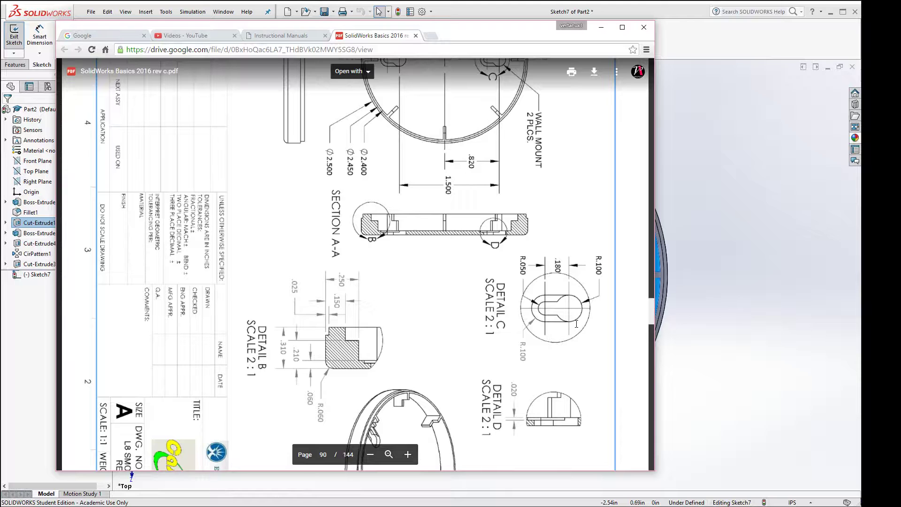
{"action": "scroll", "coordinate": [557, 406], "scroll_direction": "down", "scroll_amount": 1}
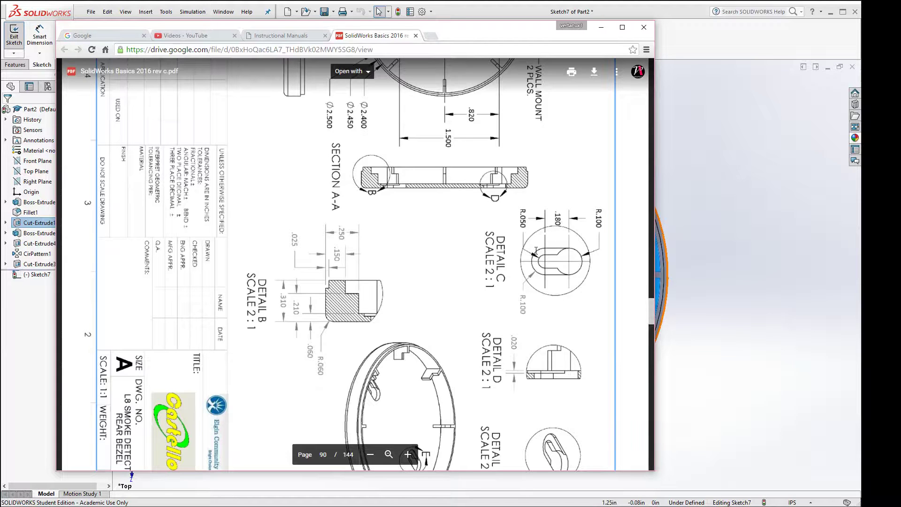
{"action": "left_click", "coordinate": [718, 338]}
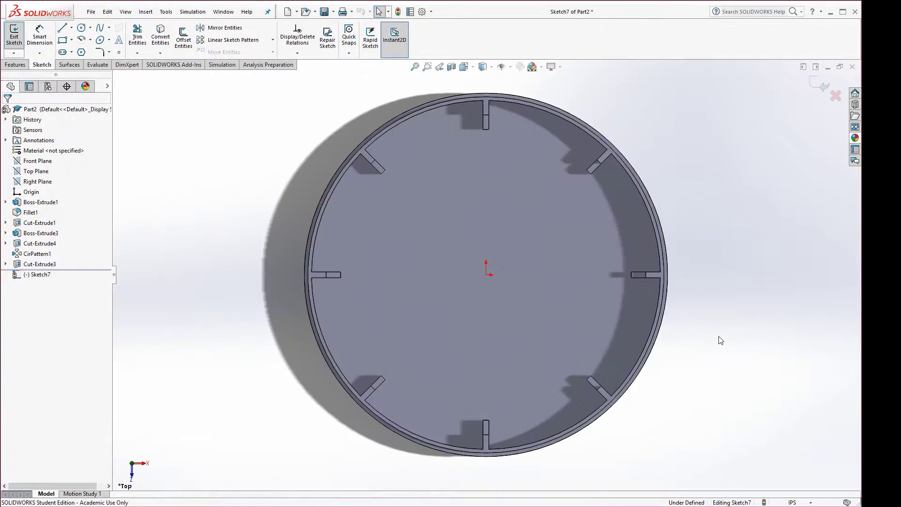
{"action": "left_click", "coordinate": [64, 53]}
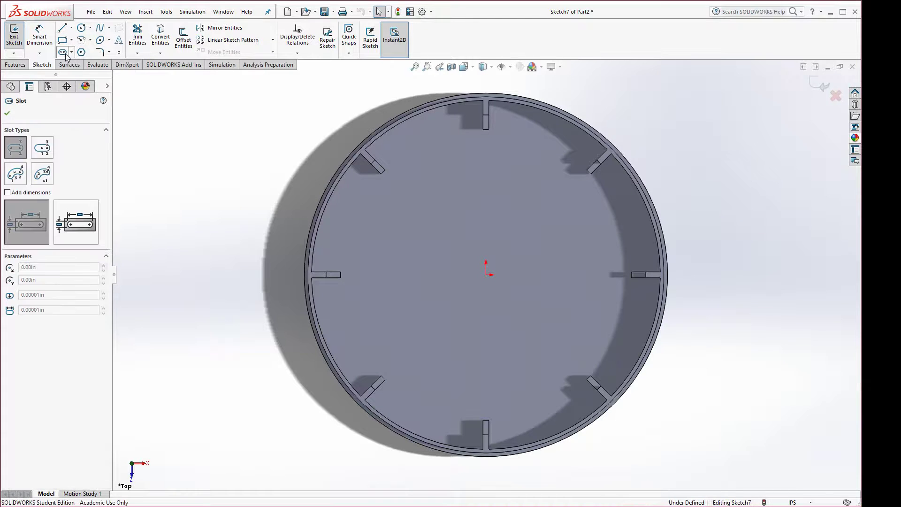
{"action": "left_click", "coordinate": [486, 199]}
{"action": "left_click", "coordinate": [486, 157]}
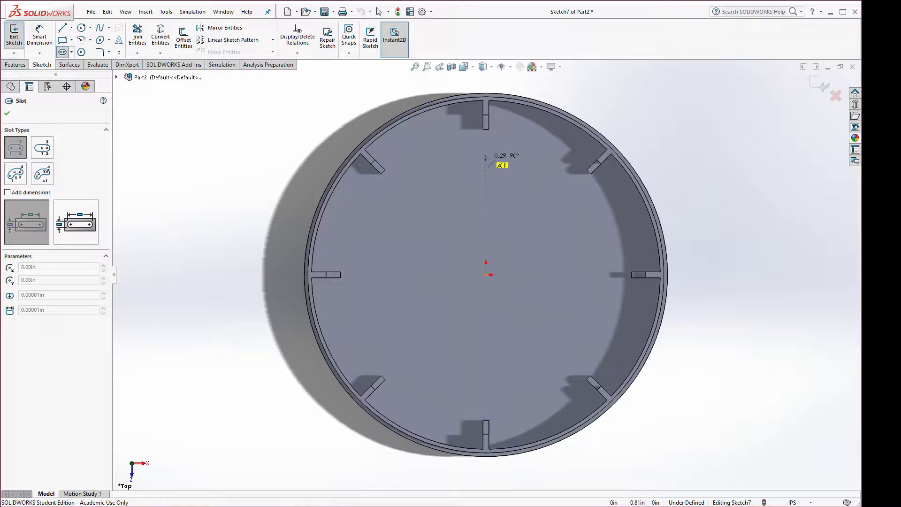
{"action": "left_click", "coordinate": [502, 162]}
{"action": "left_click", "coordinate": [500, 157]}
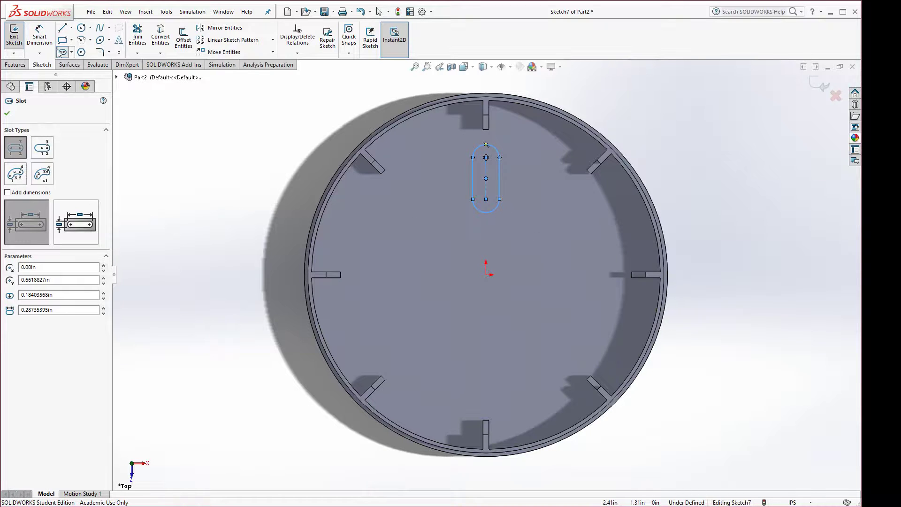
{"action": "key", "text": "Escape"}
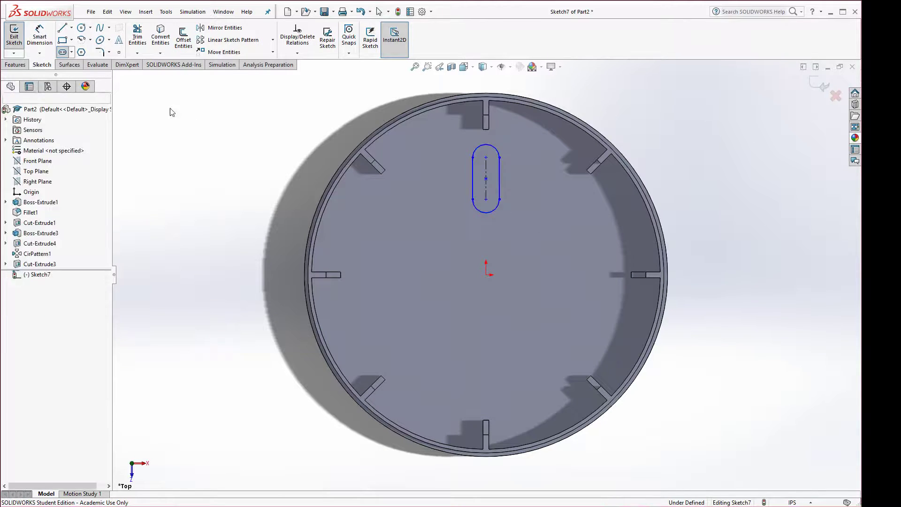
- Add a Coincident relation between the slot's vertical centerline and the origin
{"action": "left_click", "coordinate": [486, 184]}
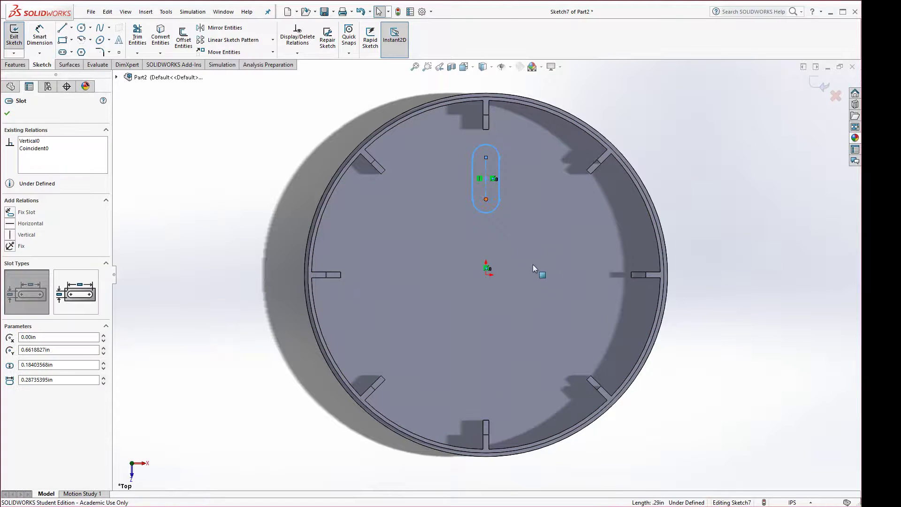
{"action": "left_click", "coordinate": [487, 275], "text": "ctrl"}
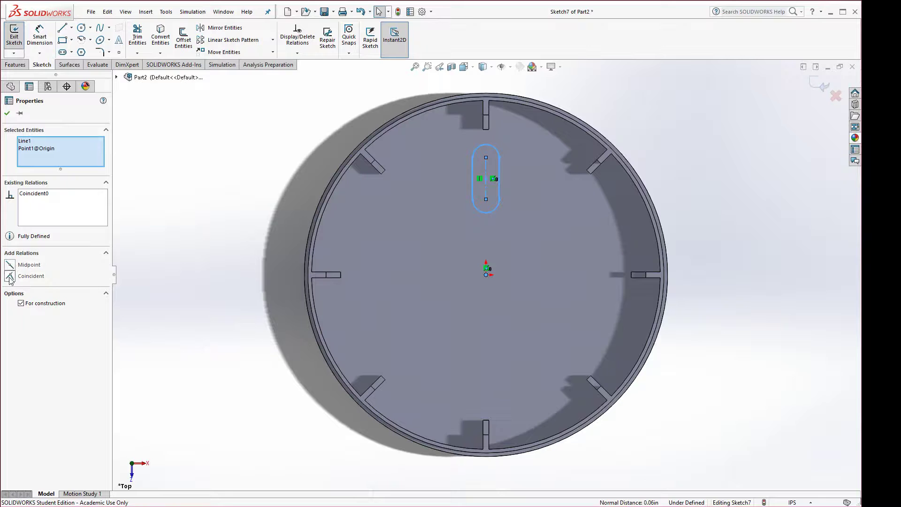
{"action": "left_click", "coordinate": [10, 277]}
{"action": "left_click", "coordinate": [205, 242]}
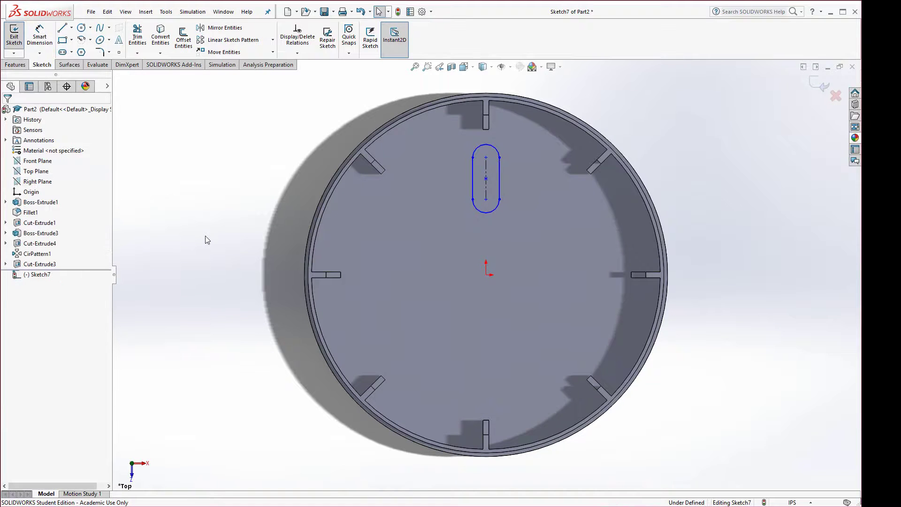
- Dimension the slot's end radius to 0.10 in and the distance between its arc centers to 0.18 in
{"action": "left_click", "coordinate": [45, 37]}
{"action": "left_click", "coordinate": [483, 215]}
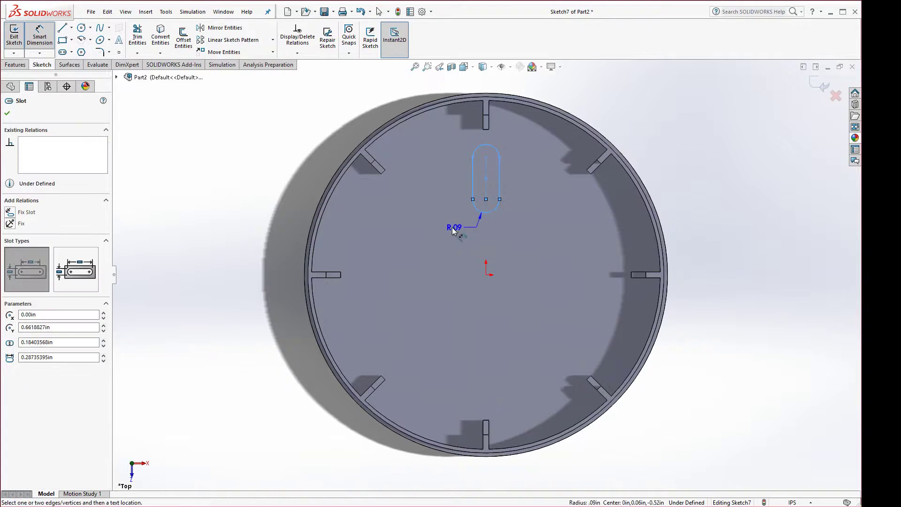
{"action": "left_click", "coordinate": [451, 227]}
{"action": "key", "text": "Return"}
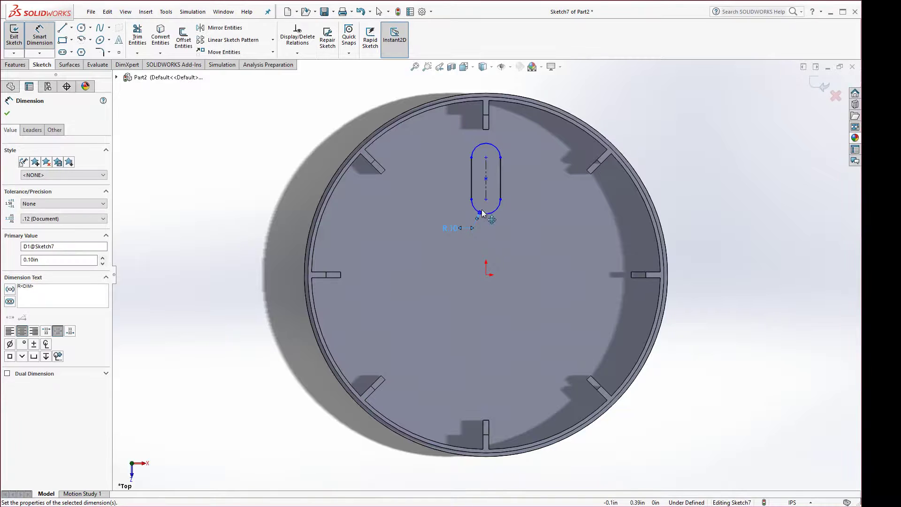
{"action": "left_click", "coordinate": [500, 212]}
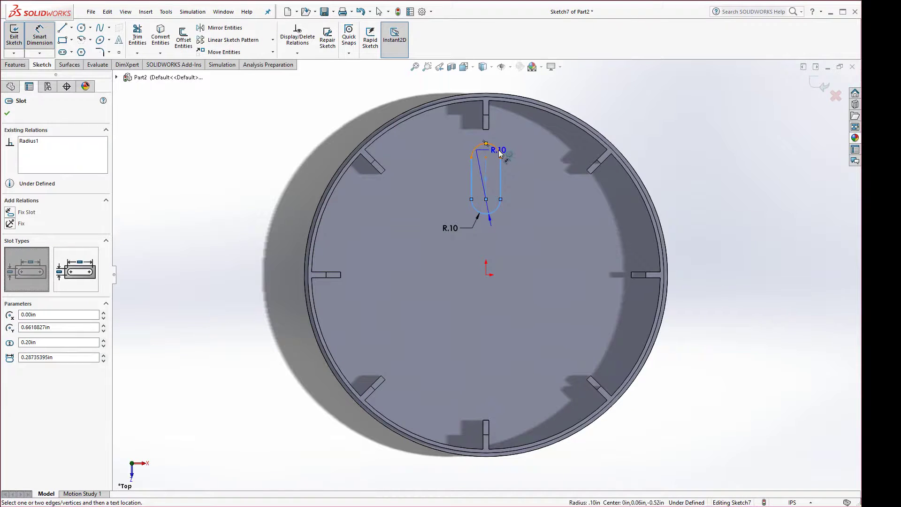
{"action": "left_click", "coordinate": [499, 150]}
{"action": "left_click", "coordinate": [529, 185]}
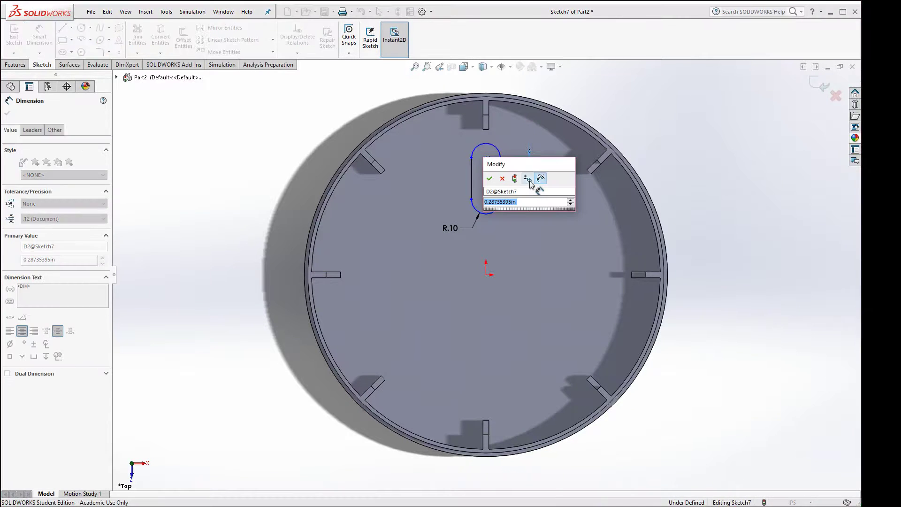
{"action": "type", "text": ".18"}
{"action": "key", "text": "Return"}
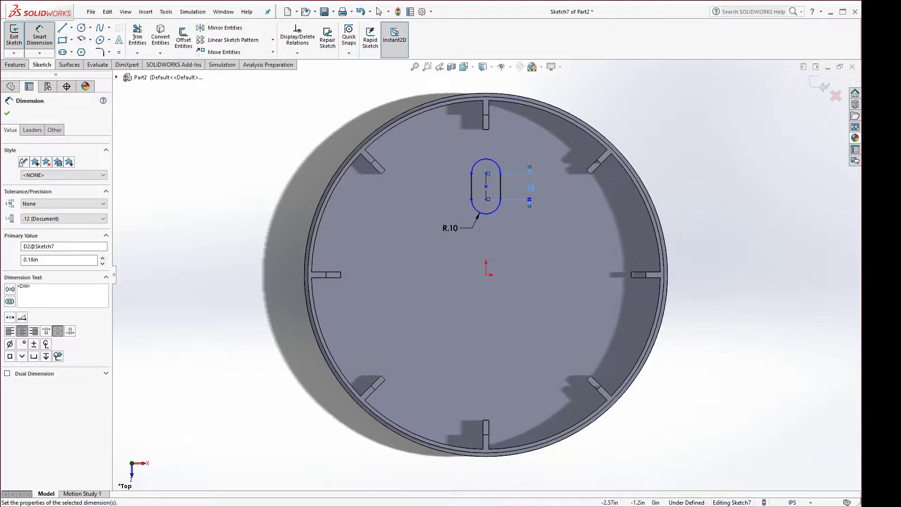
- Consult the PDF drawing for the slot's position, and dimension its upper arc center 0.82 in from the bezel's center
{"action": "key", "text": "alt+Tab"}
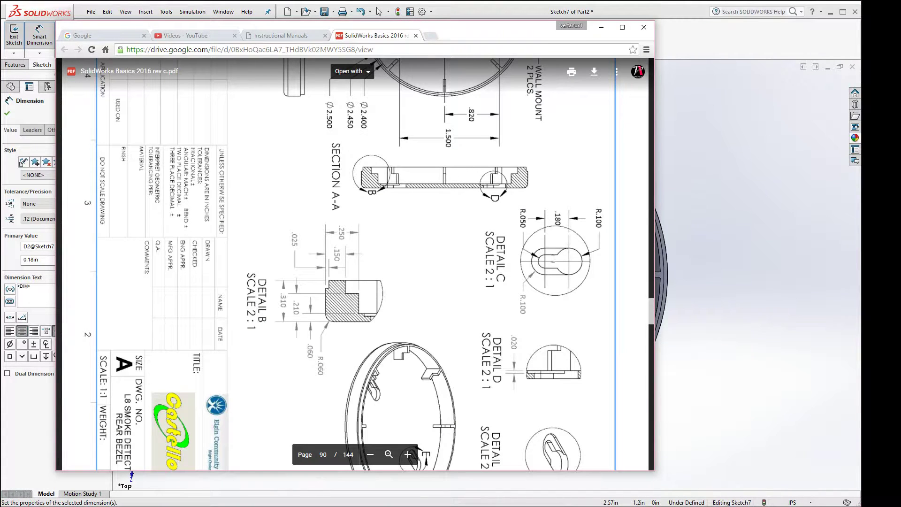
{"action": "scroll", "coordinate": [430, 263], "scroll_direction": "up", "scroll_amount": 4}
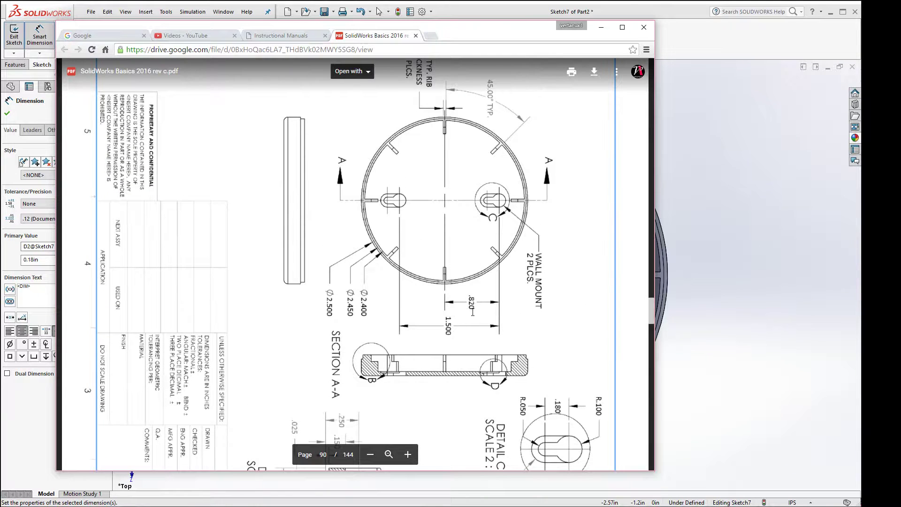
{"action": "left_click", "coordinate": [726, 80]}
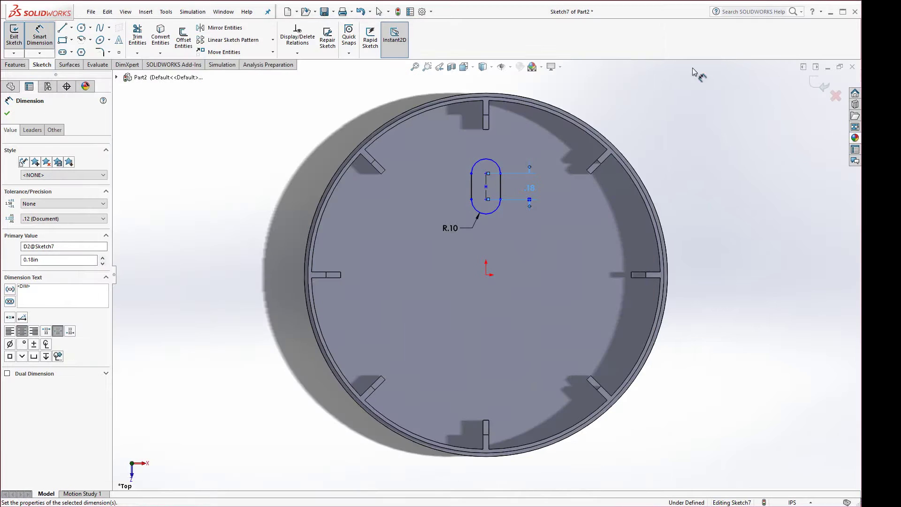
{"action": "left_click", "coordinate": [497, 165]}
{"action": "left_click", "coordinate": [649, 209]}
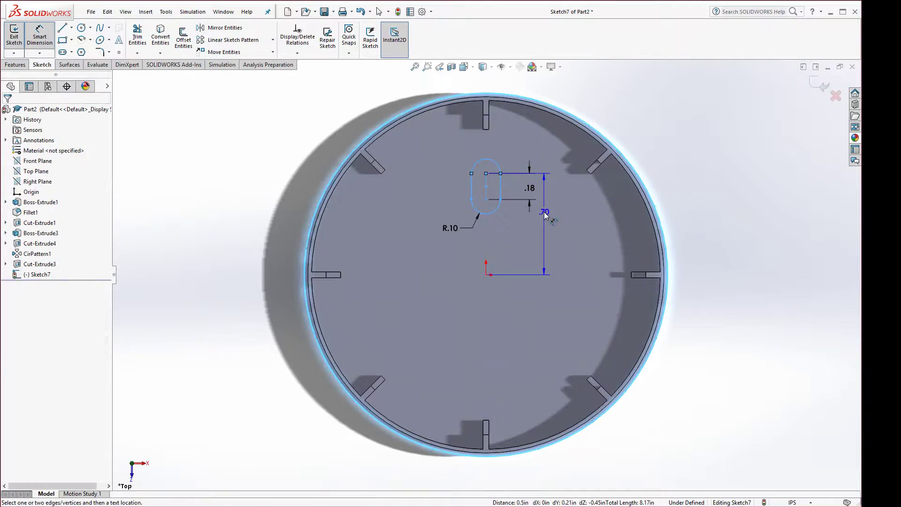
{"action": "left_click", "coordinate": [565, 222]}
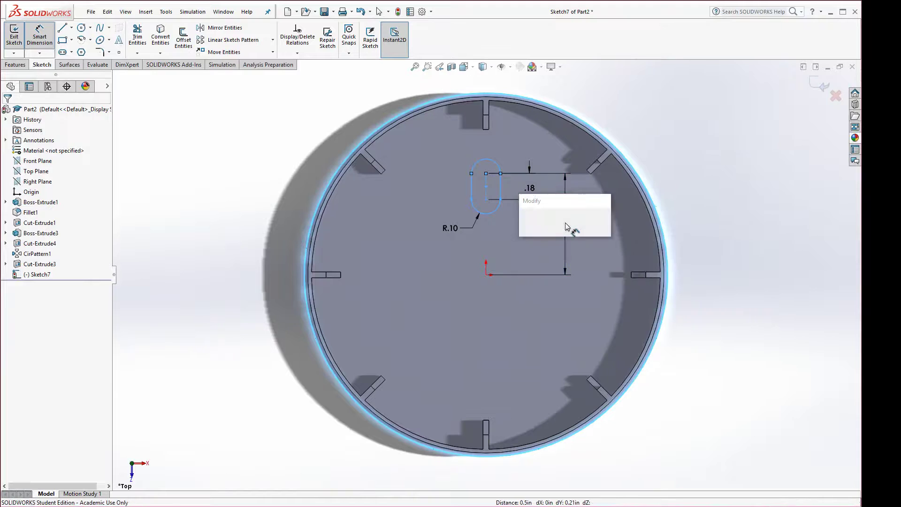
{"action": "type", "text": ".84"}
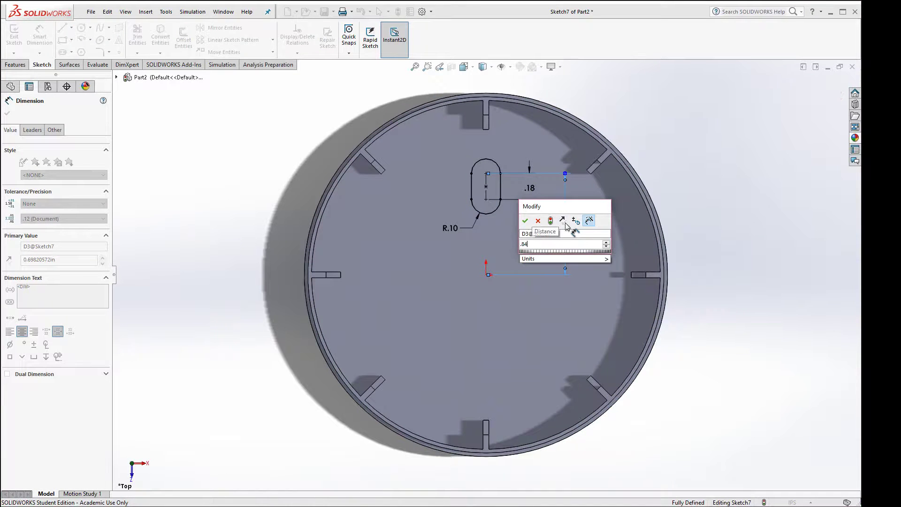
{"action": "key", "text": "Return"}
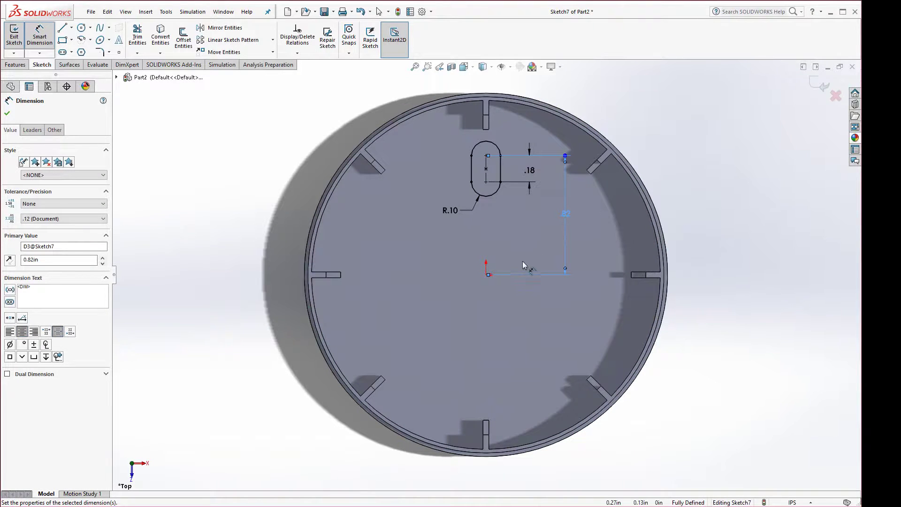
{"action": "key", "text": "Escape"}
- Cut the slot profile into the bezel floor with an Extruded Cut, Blind 0.02 in deep
{"action": "left_click", "coordinate": [15, 65]}
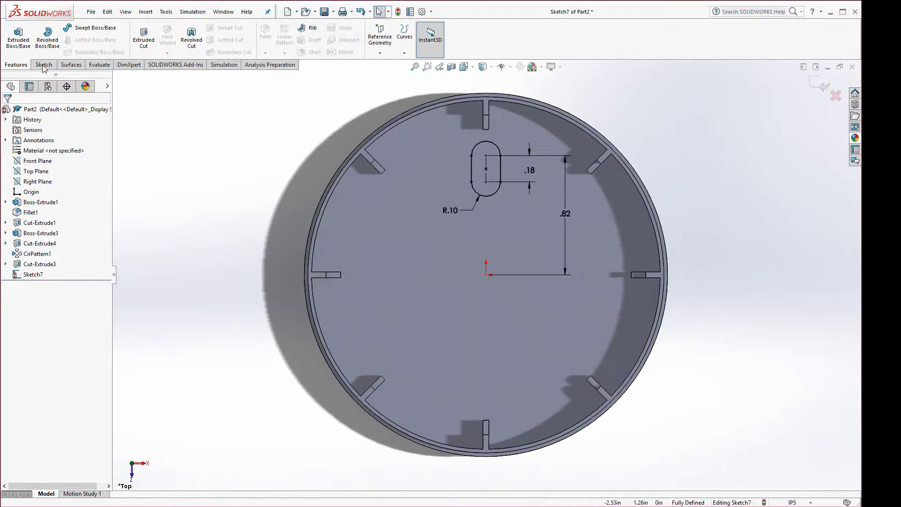
{"action": "left_click", "coordinate": [141, 41]}
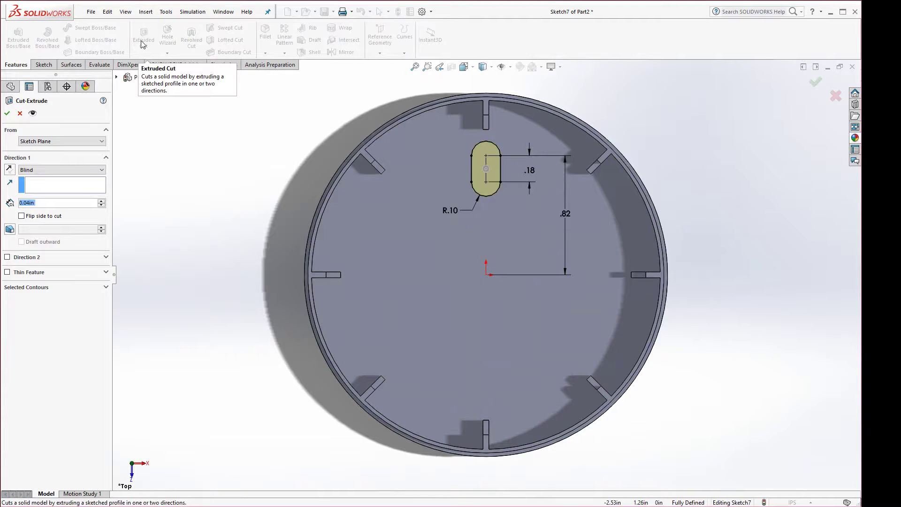
{"action": "type", "text": ".02"}
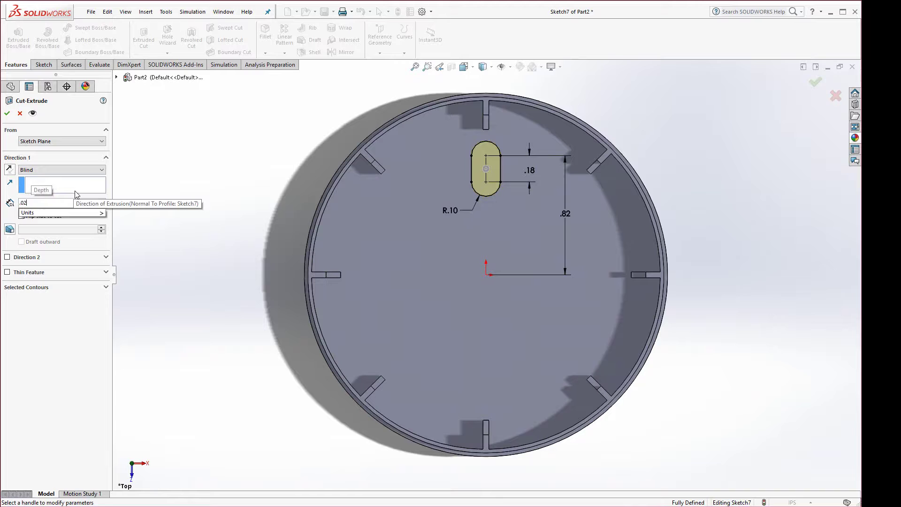
{"action": "key", "text": "Return"}
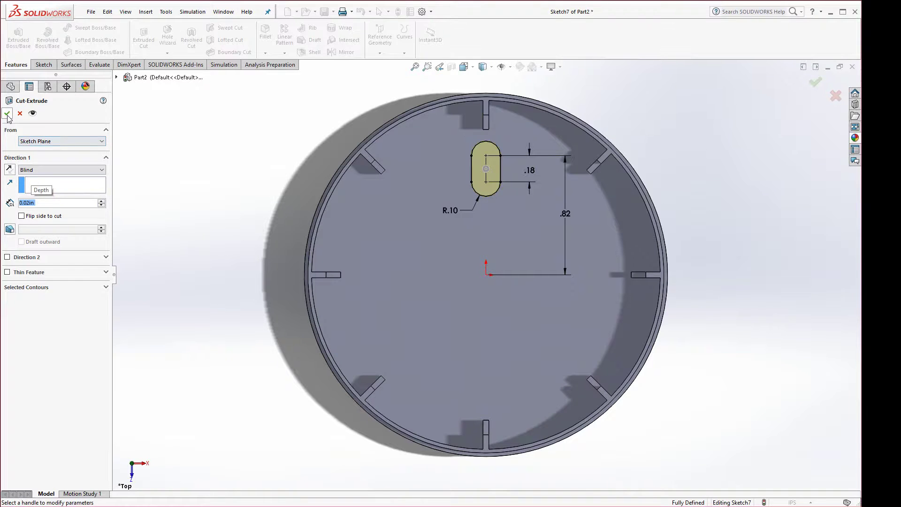
- Start a sketch on the recessed slot's floor and offset the face outline 0.05 in inward
{"action": "scroll", "coordinate": [489, 143], "scroll_direction": "down", "scroll_amount": 5}
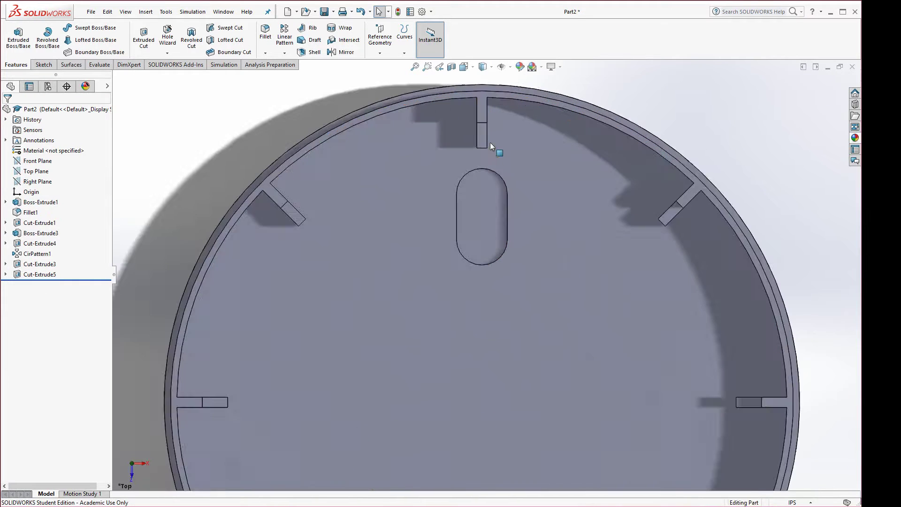
{"action": "left_click", "coordinate": [477, 248]}
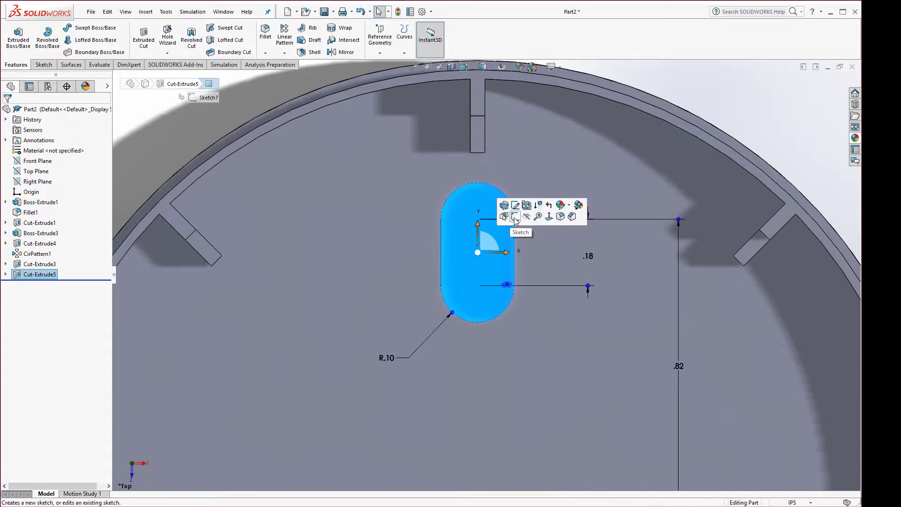
{"action": "left_click", "coordinate": [506, 228]}
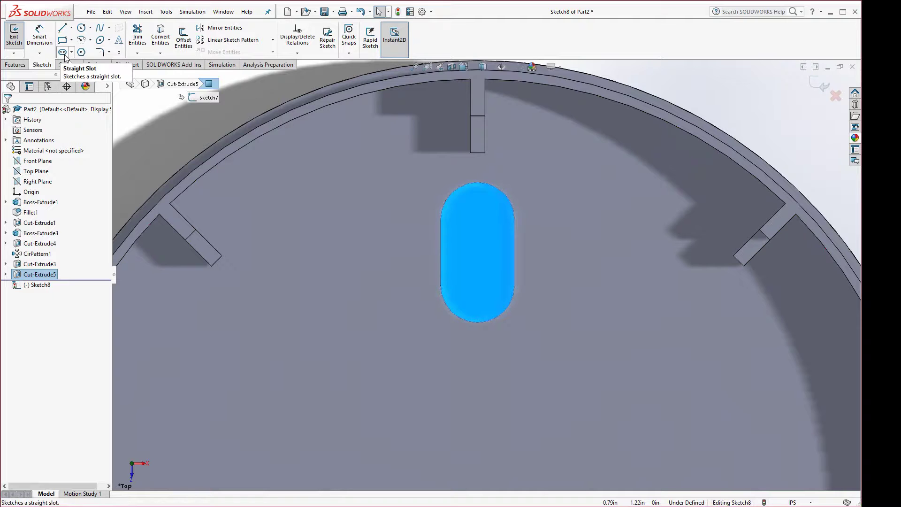
{"action": "left_click", "coordinate": [184, 36]}
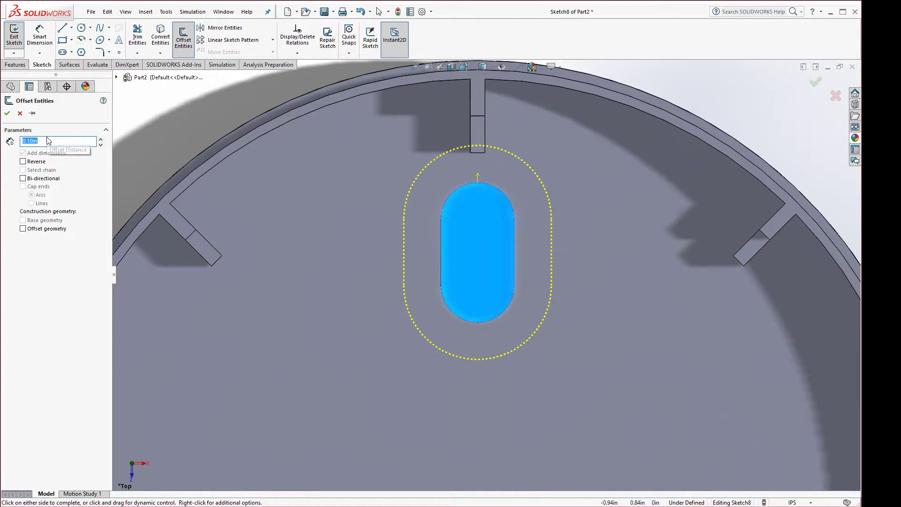
{"action": "type", "text": ".05"}
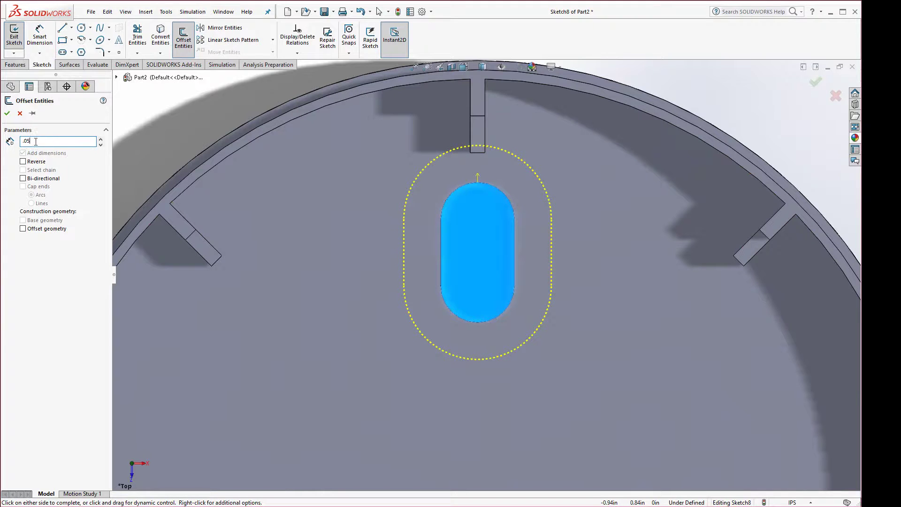
{"action": "key", "text": "Return"}
{"action": "left_click", "coordinate": [23, 162]}
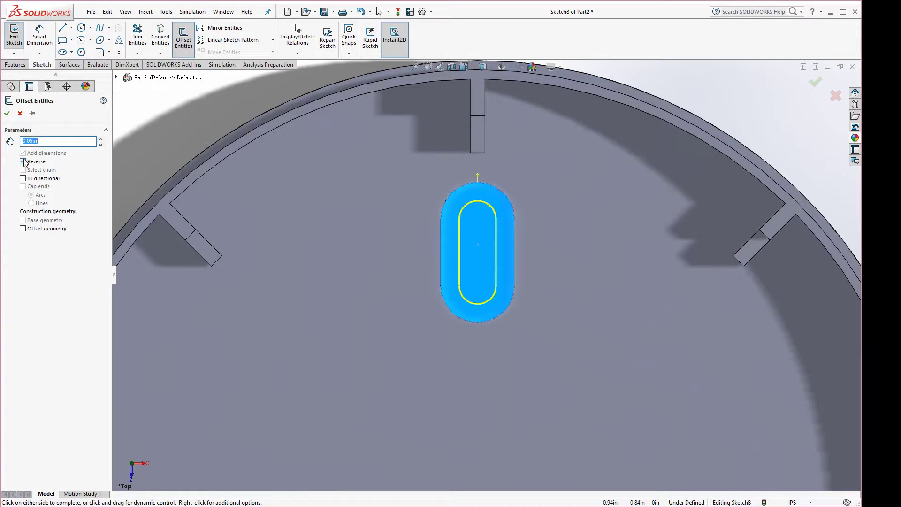
{"action": "left_click", "coordinate": [7, 114]}
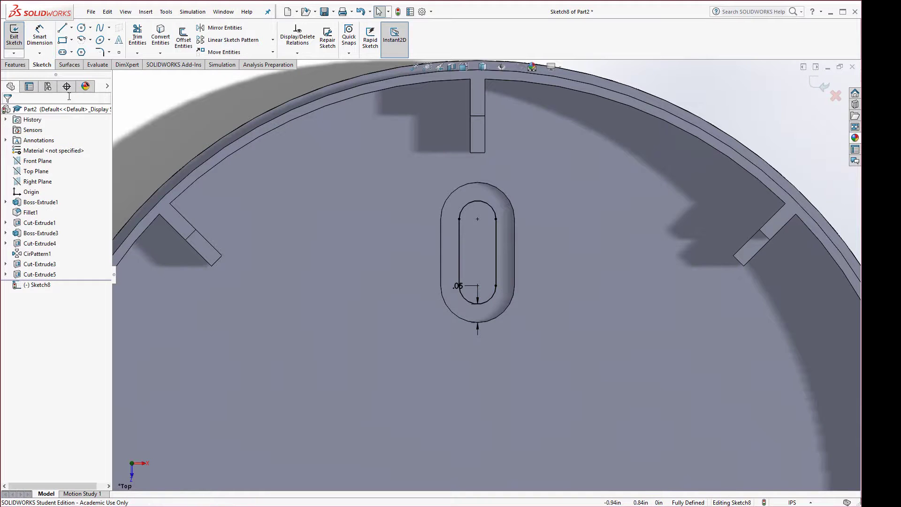
- Sketch a circle about 0.10 in in radius centered on the upper arc center of the offset slot outline
{"action": "left_click", "coordinate": [81, 27]}
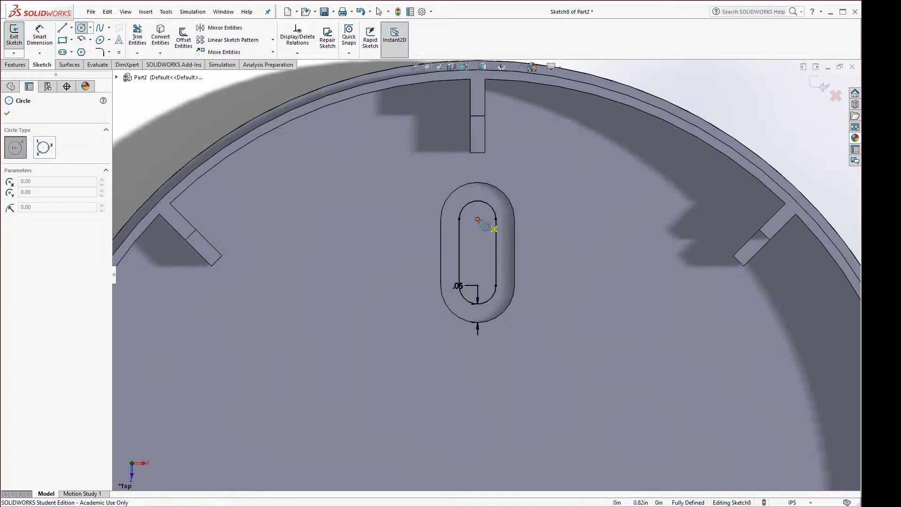
{"action": "left_click", "coordinate": [477, 219]}
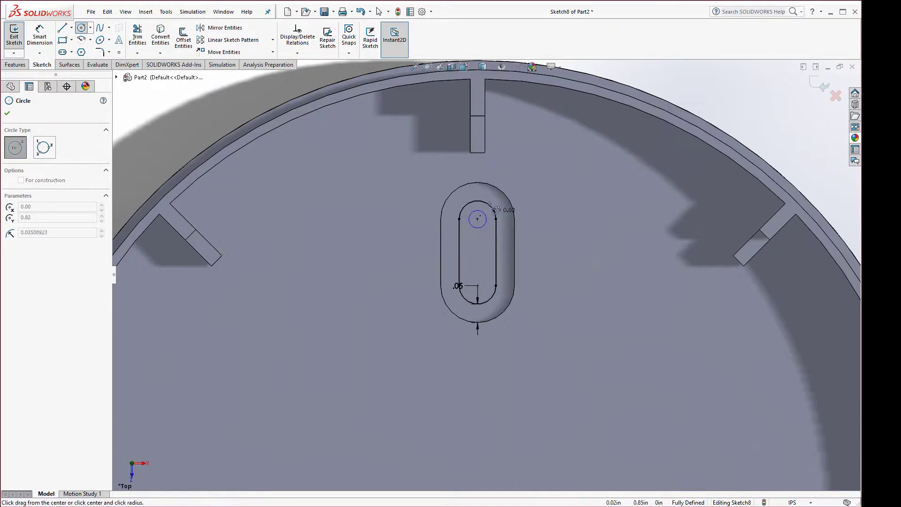
{"action": "left_click", "coordinate": [518, 202]}
{"action": "key", "text": "Escape"}
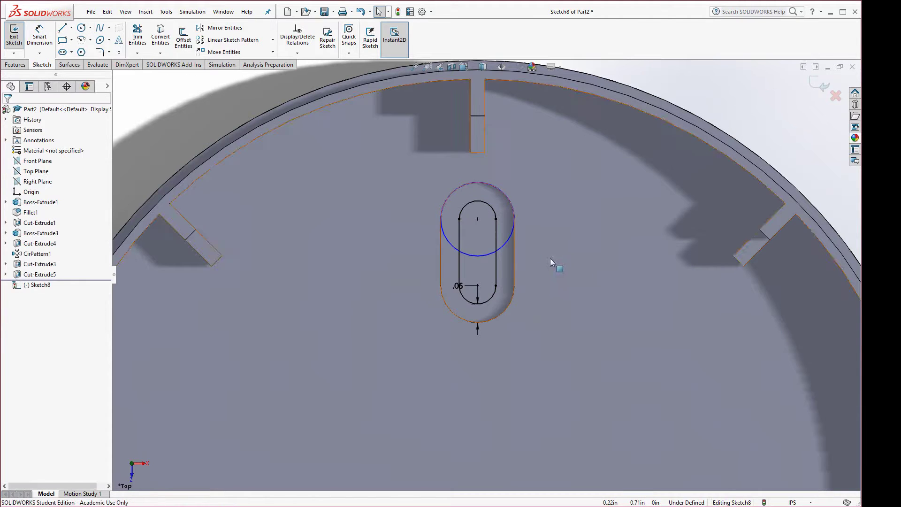
- Shrink the circle off the recess outline and make it coradial with the recessed slot's upper rounded edge
{"action": "left_click", "coordinate": [507, 240]}
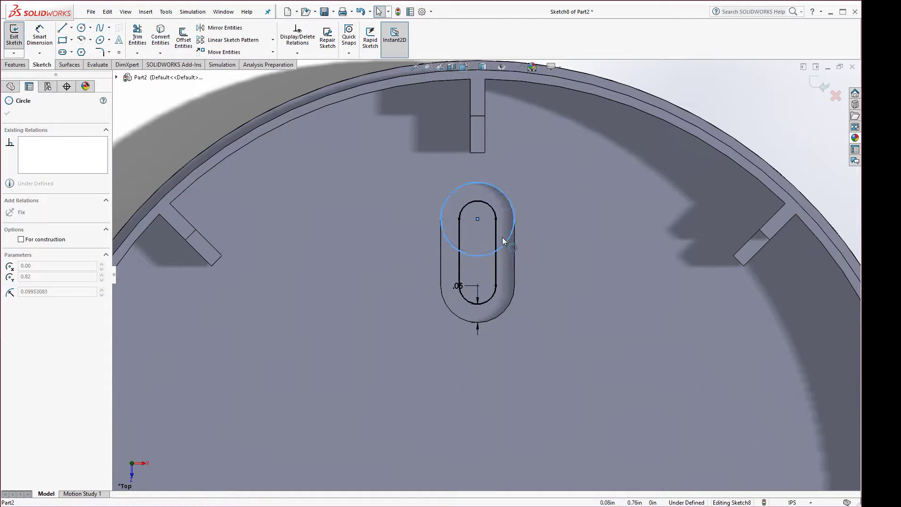
{"action": "left_click_drag", "start_coordinate": [502, 238], "coordinate": [501, 234]}
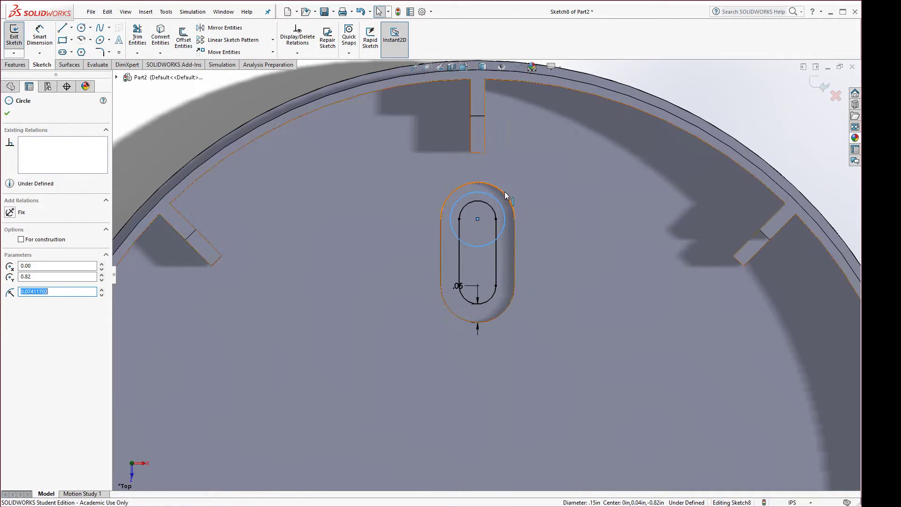
{"action": "left_click", "coordinate": [510, 206], "text": "ctrl"}
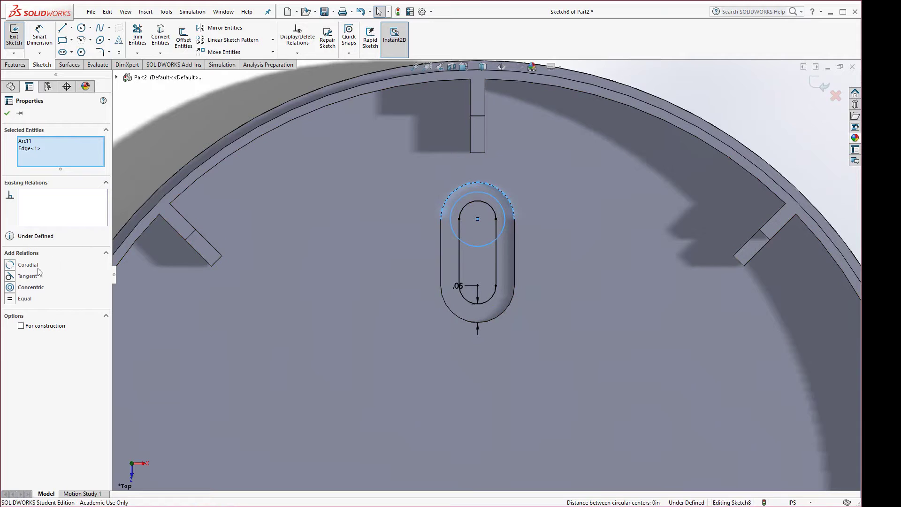
{"action": "left_click", "coordinate": [10, 265]}
{"action": "left_click", "coordinate": [319, 212]}
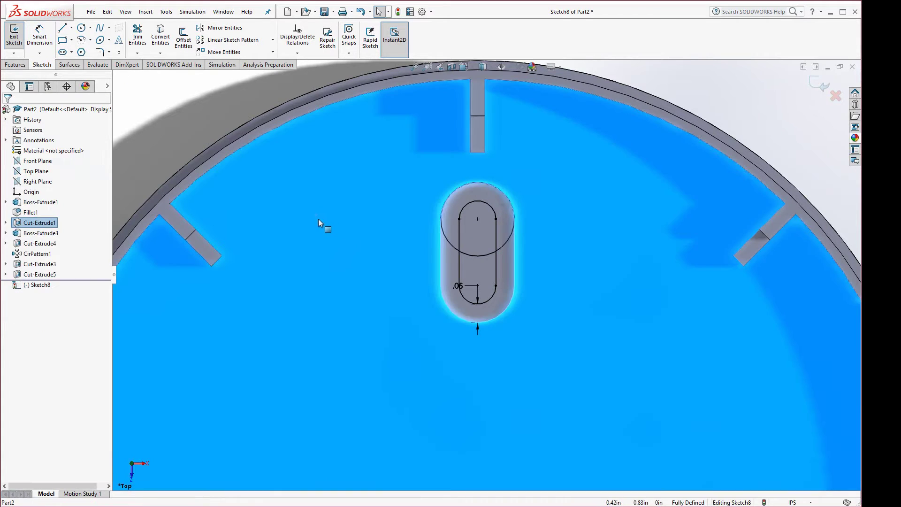
{"action": "left_click", "coordinate": [214, 125]}
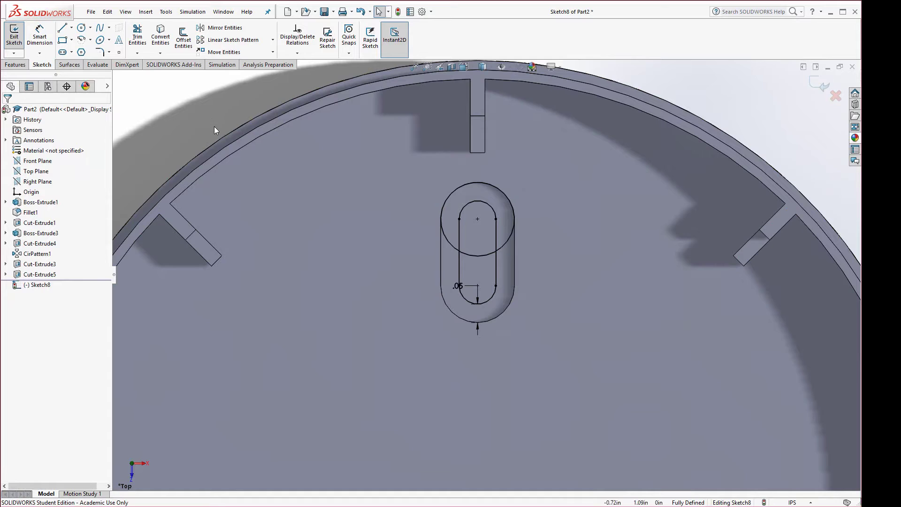
- Trim the overlapping circle and offset lines into a keyhole outline, and cut it Through All with an Extruded Cut
{"action": "left_click", "coordinate": [137, 38]}
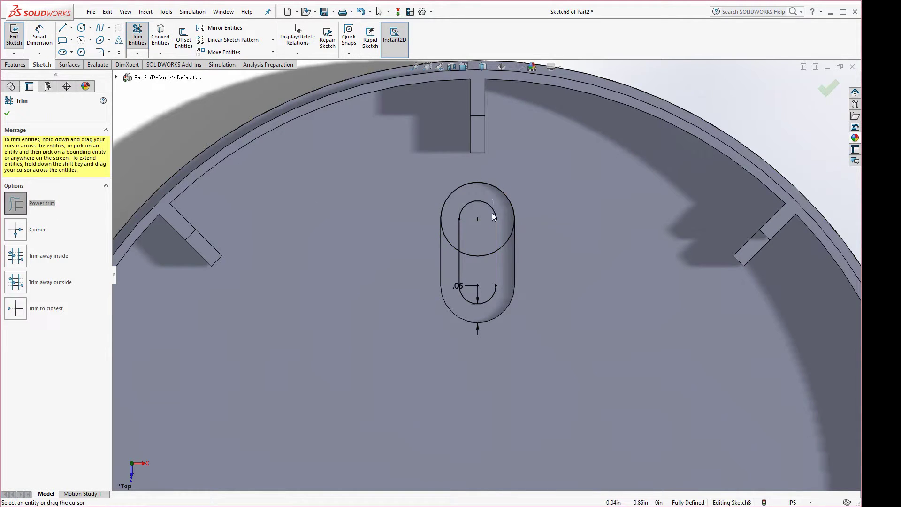
{"action": "left_click_drag", "start_coordinate": [454, 229], "coordinate": [501, 232]}
{"action": "left_click", "coordinate": [29, 64]}
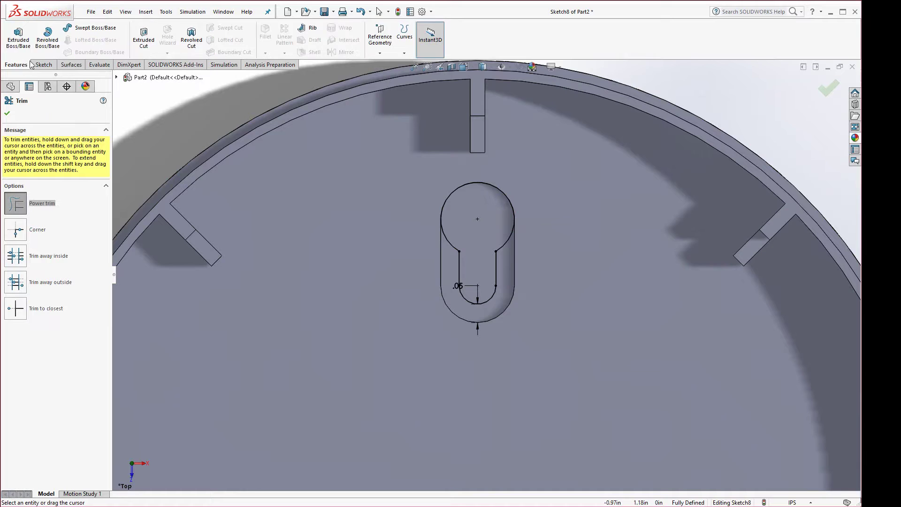
{"action": "left_click", "coordinate": [141, 42]}
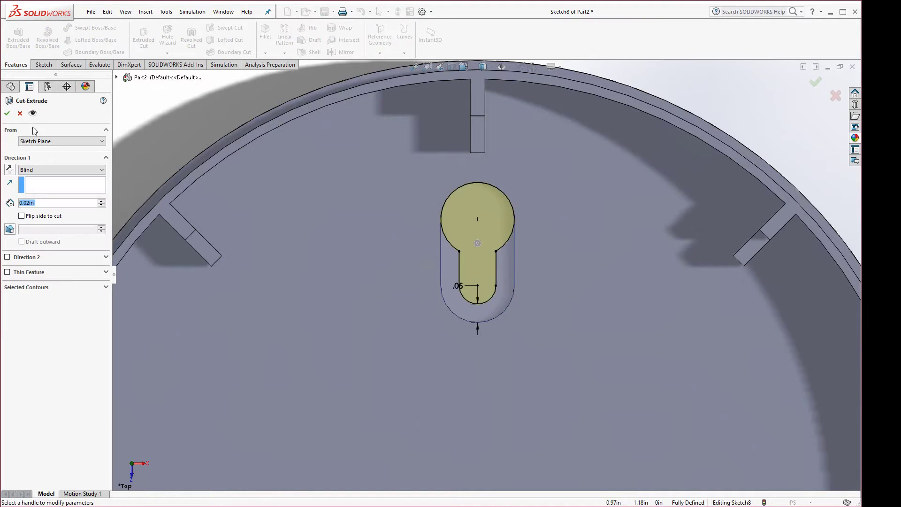
{"action": "left_click", "coordinate": [33, 170]}
{"action": "left_click", "coordinate": [32, 181]}
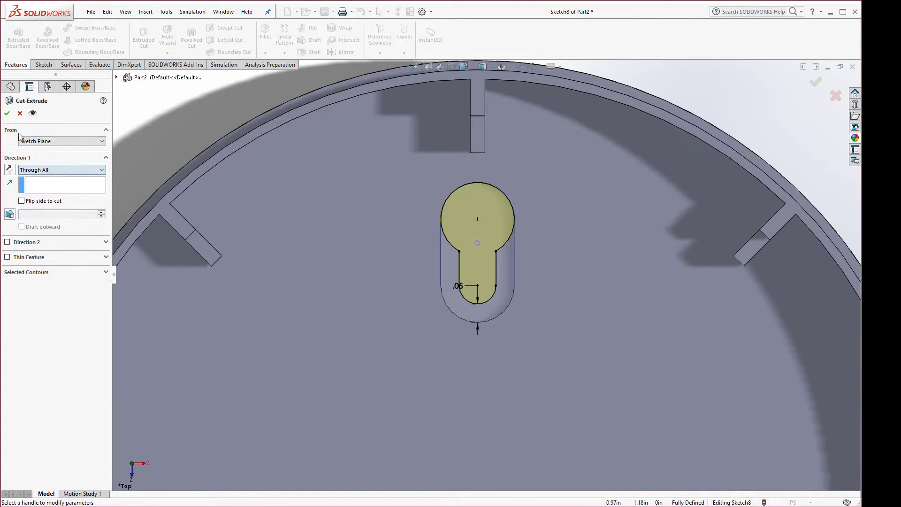
{"action": "left_click", "coordinate": [7, 113]}
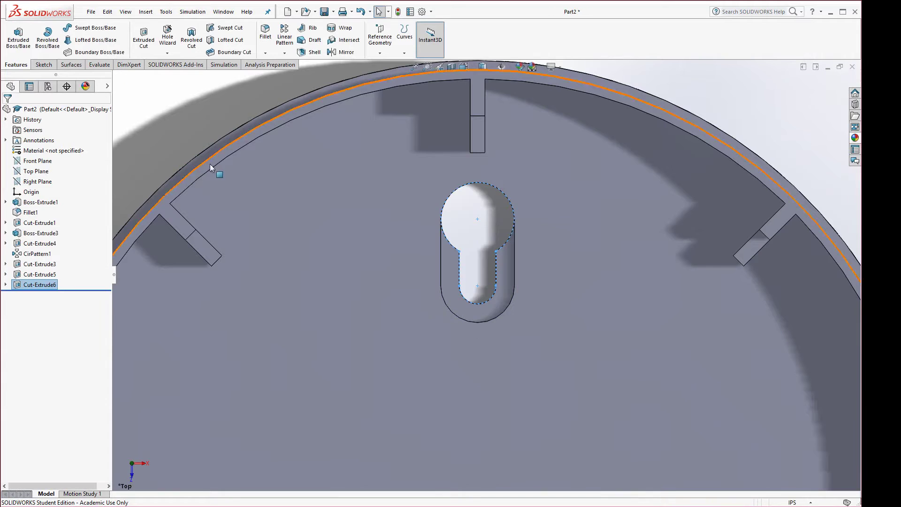
{"action": "left_click", "coordinate": [175, 104]}
- Set up a Linear Pattern of the recess and keyhole cuts along the slot's straight edge, with 2 instances and the direction reversed toward the bezel's center
{"action": "scroll", "coordinate": [303, 307], "scroll_direction": "up", "scroll_amount": 5}
{"action": "middle_click_drag", "start_coordinate": [514, 374], "coordinate": [480, 352]}
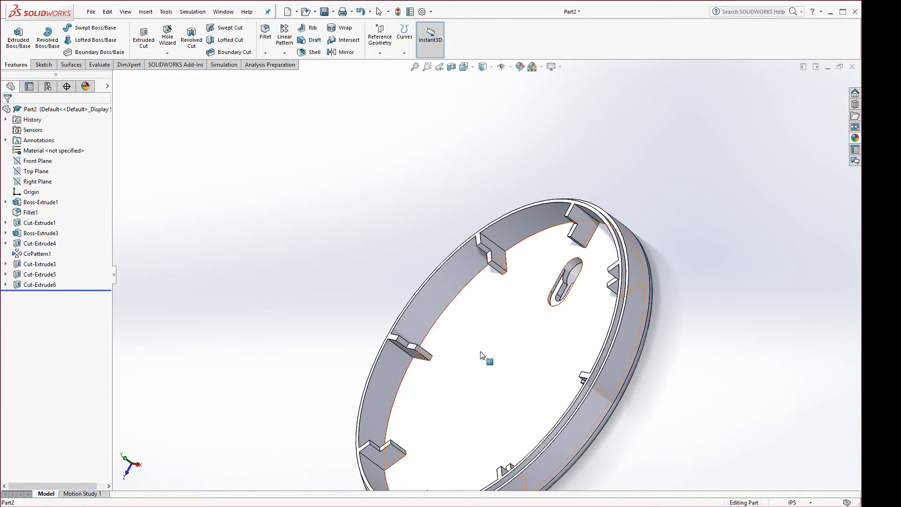
{"action": "scroll", "coordinate": [547, 288], "scroll_direction": "down", "scroll_amount": 8}
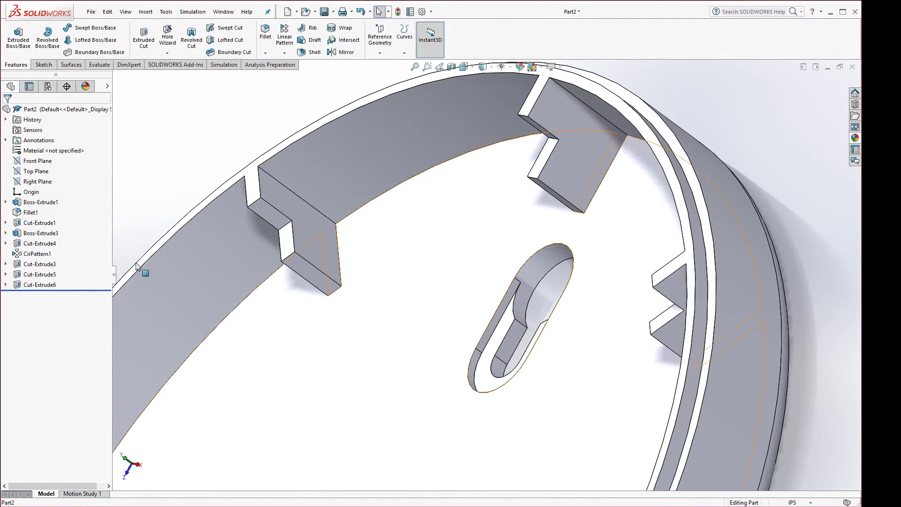
{"action": "left_click", "coordinate": [19, 285]}
{"action": "left_click", "coordinate": [20, 279], "text": "ctrl"}
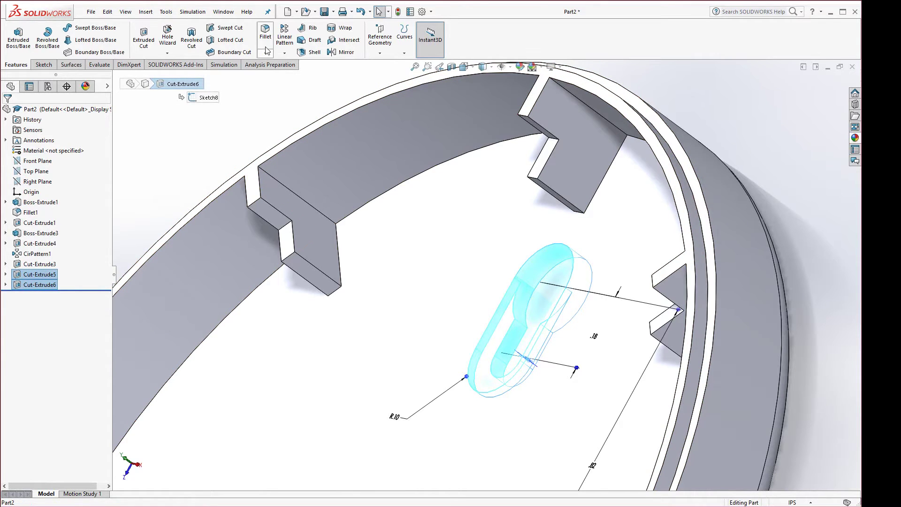
{"action": "left_click", "coordinate": [285, 37]}
{"action": "scroll", "coordinate": [295, 234], "scroll_direction": "up", "scroll_amount": 4}
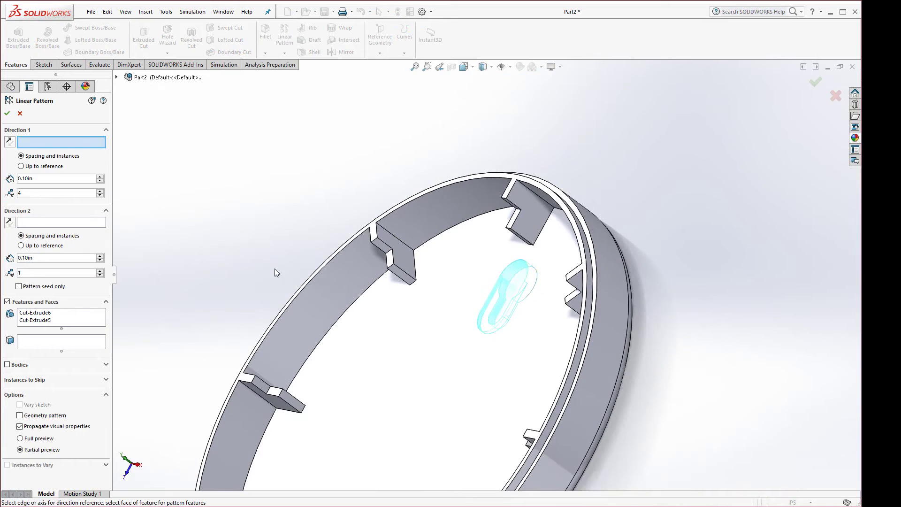
{"action": "left_click", "coordinate": [512, 306]}
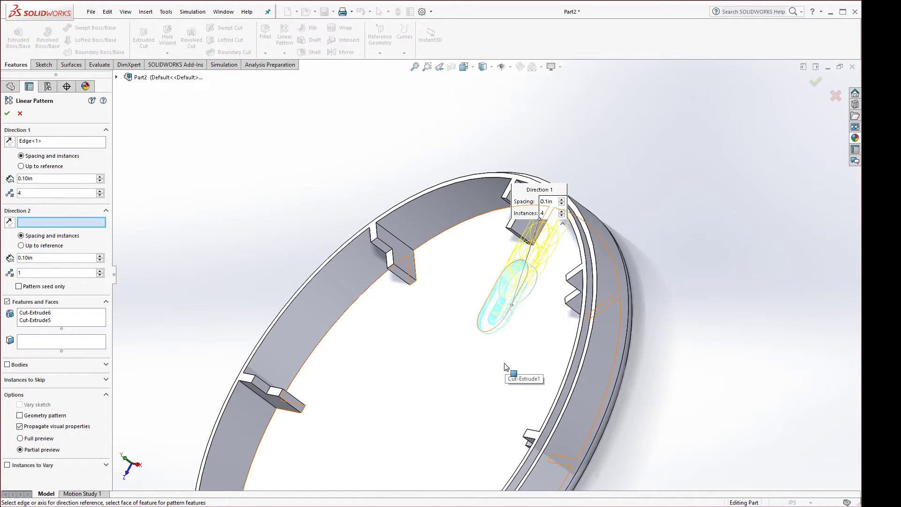
{"action": "left_click", "coordinate": [100, 196]}
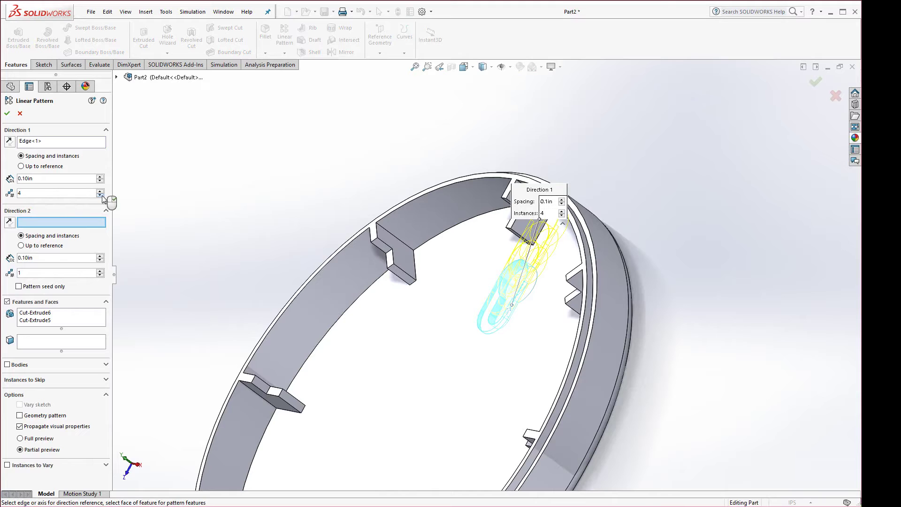
{"action": "left_click", "coordinate": [100, 195]}
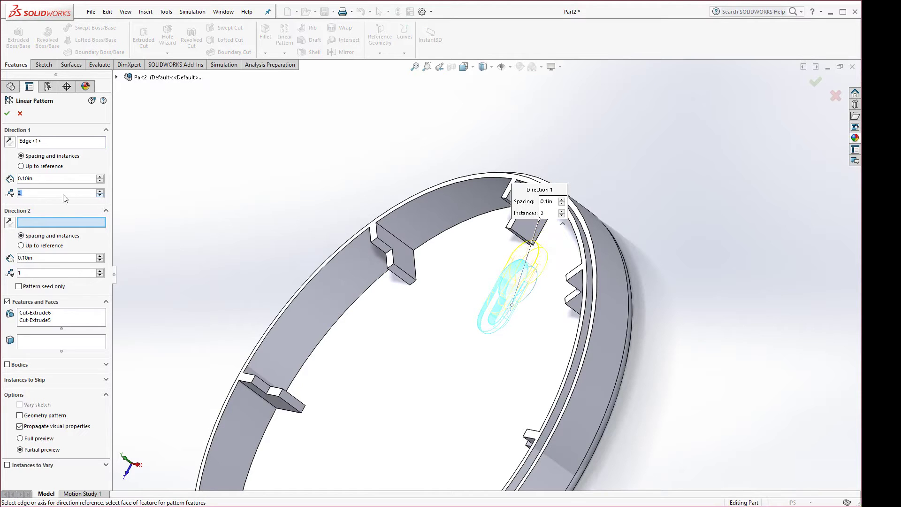
{"action": "left_click", "coordinate": [11, 142]}
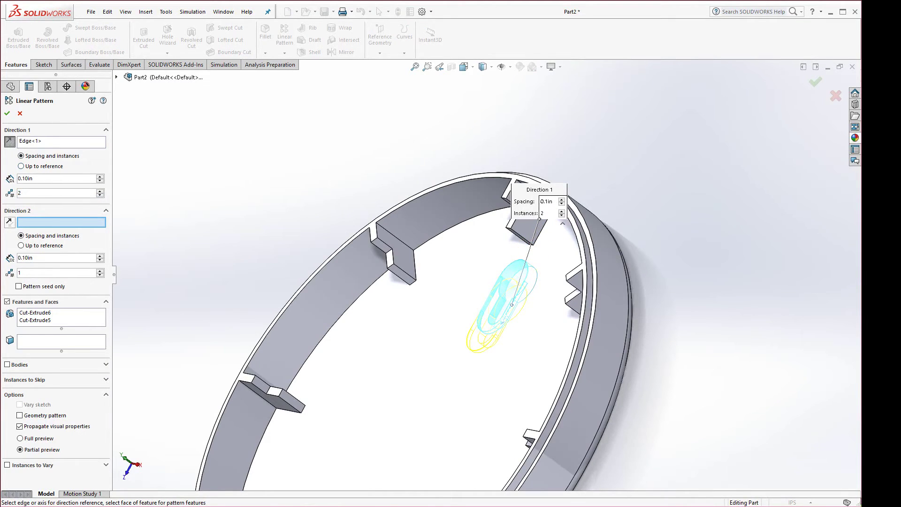
- Consult the PDF drawing for the distance between the wall mounts, set the pattern spacing to 1.50 in and create the Linear Pattern
{"action": "key", "text": "alt+Tab"}
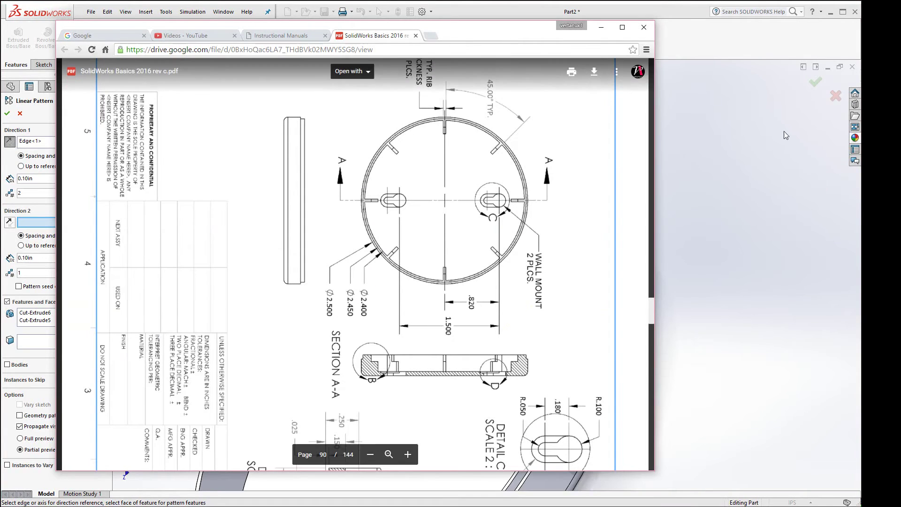
{"action": "left_click", "coordinate": [728, 51]}
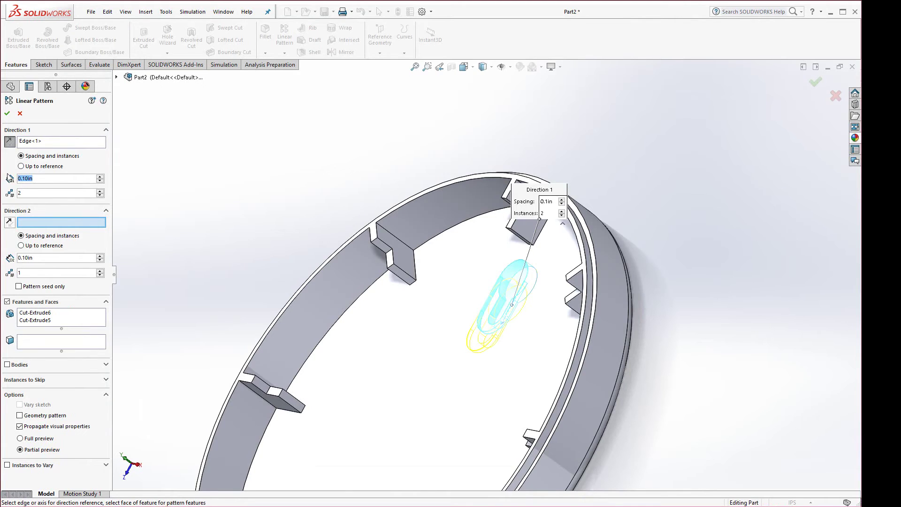
{"action": "type", "text": "1"}
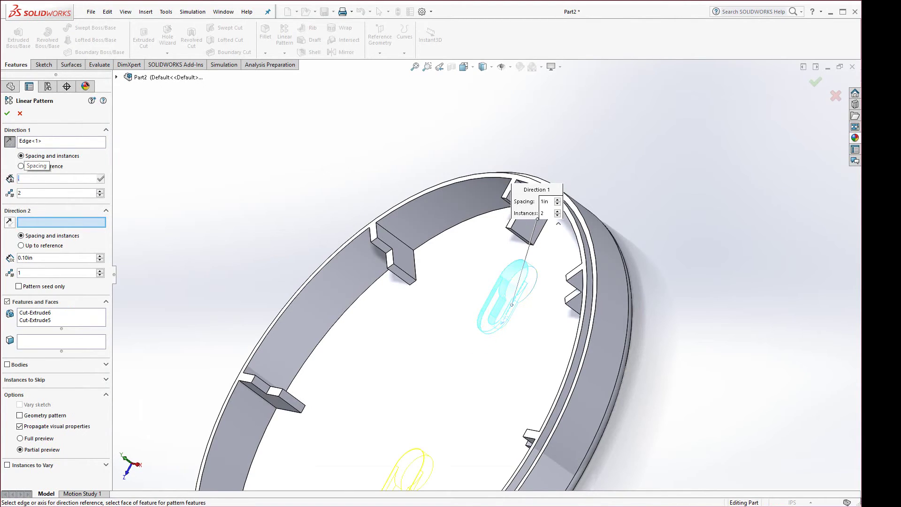
{"action": "type", "text": ".5"}
{"action": "key", "text": "Return"}
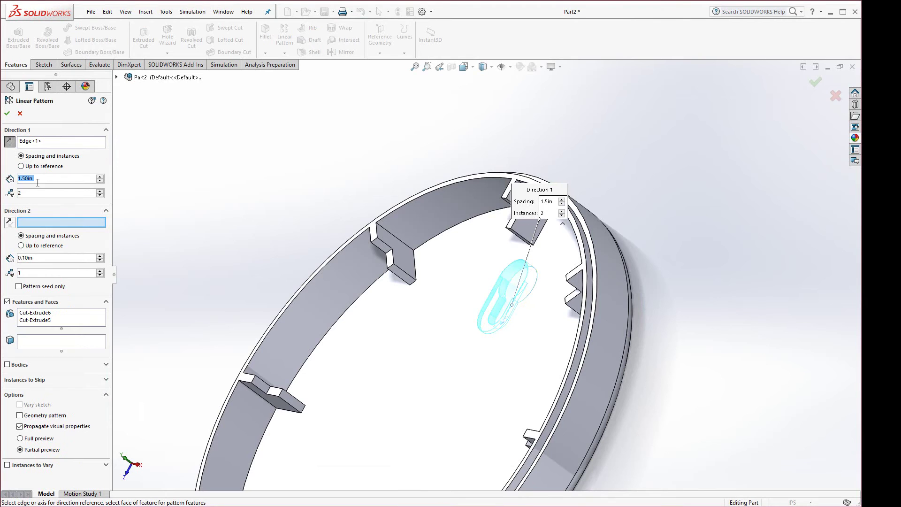
{"action": "middle_click_drag", "start_coordinate": [452, 366], "coordinate": [460, 406]}
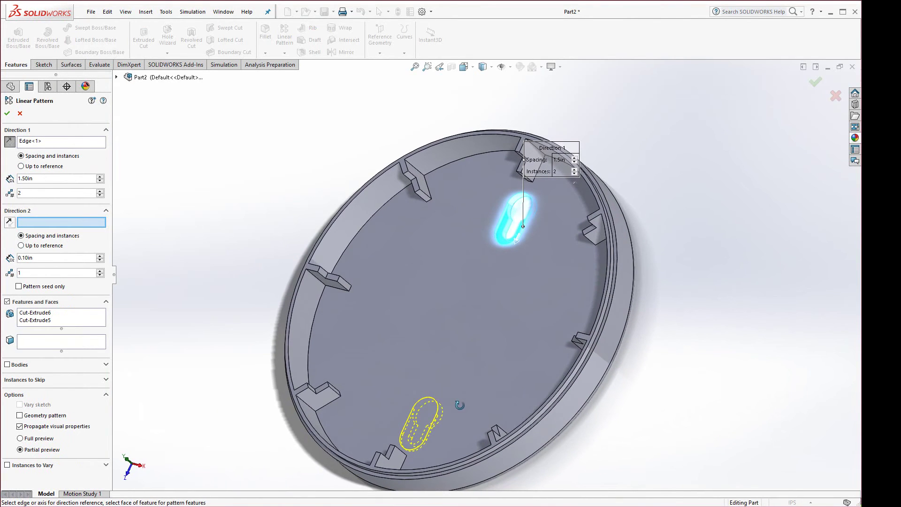
{"action": "left_click", "coordinate": [7, 113]}
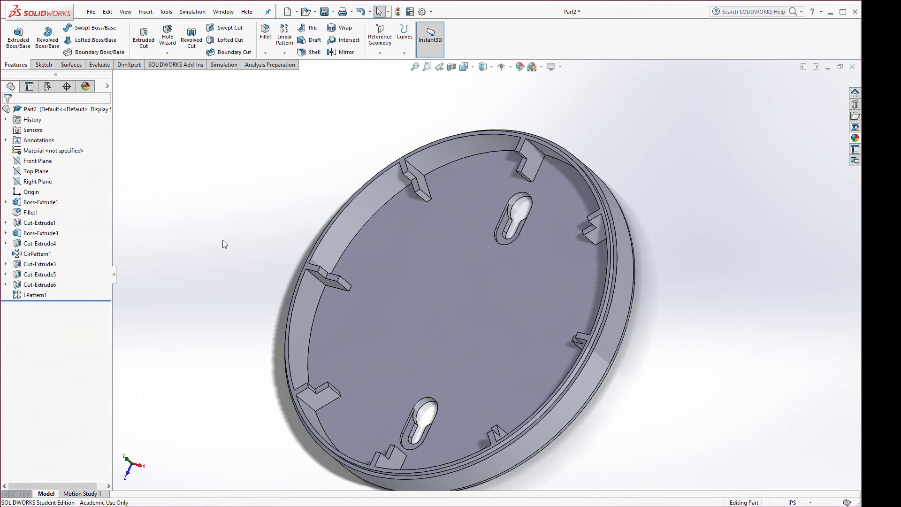
{"action": "middle_click_drag", "start_coordinate": [223, 240], "coordinate": [327, 267]}
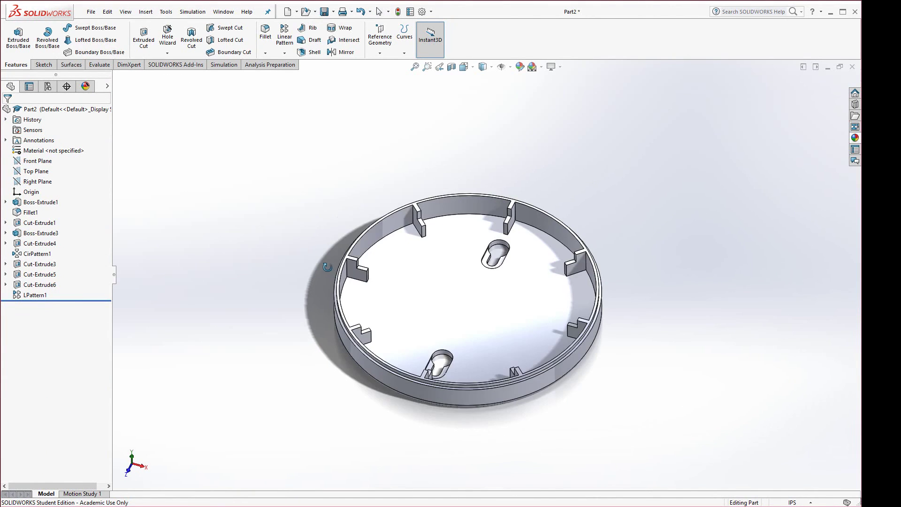
{"action": "scroll", "coordinate": [506, 331], "scroll_direction": "down", "scroll_amount": 3}
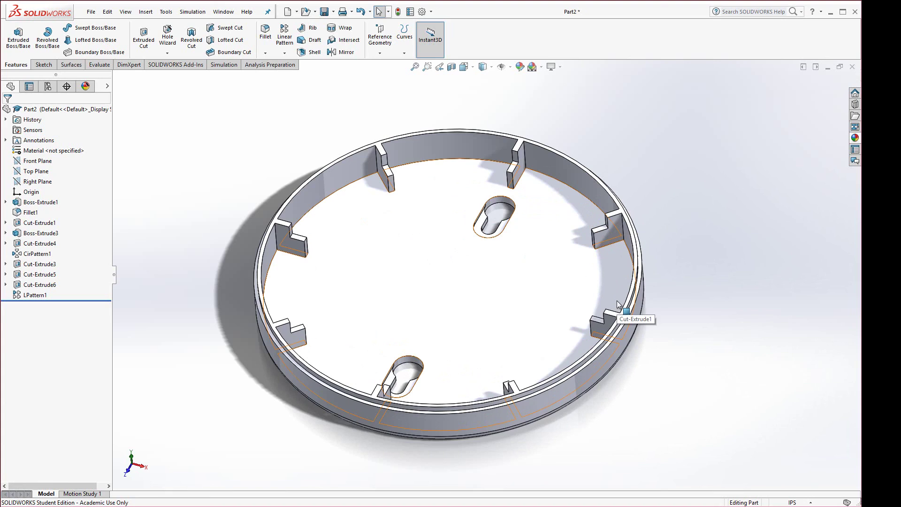